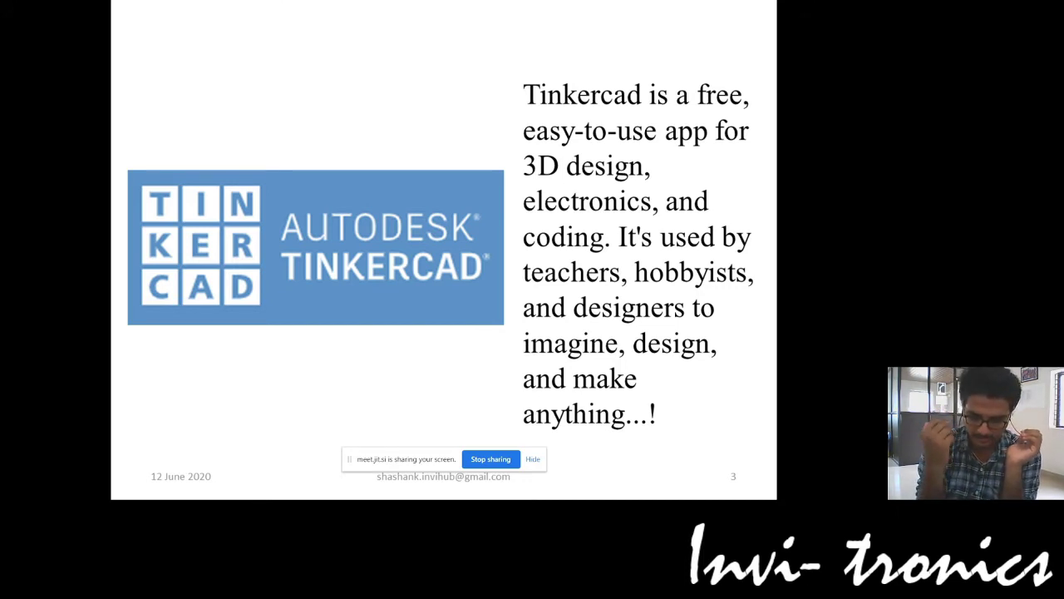
key("Right")
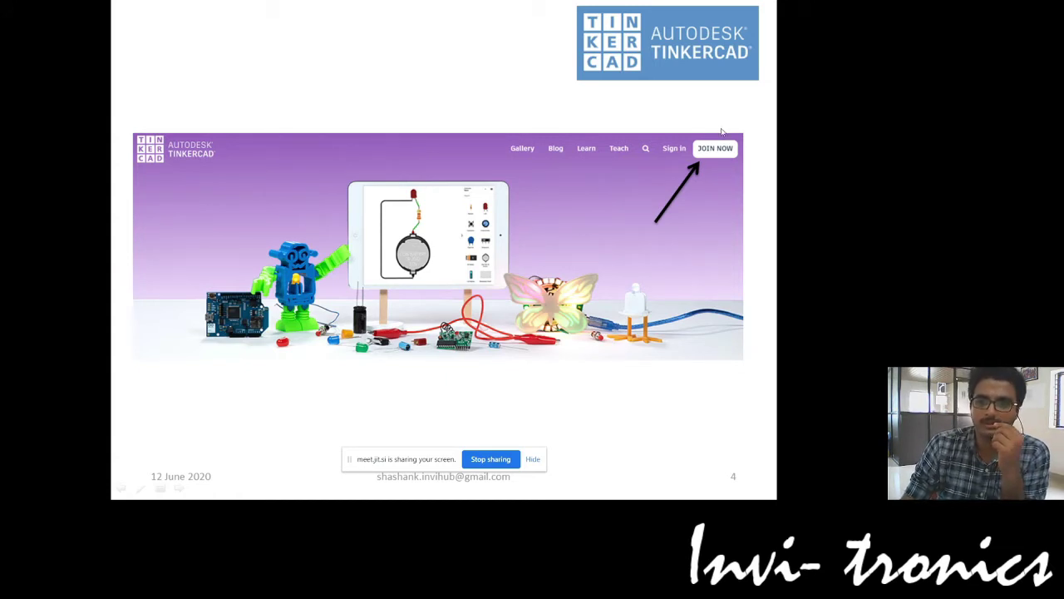
key("Right")
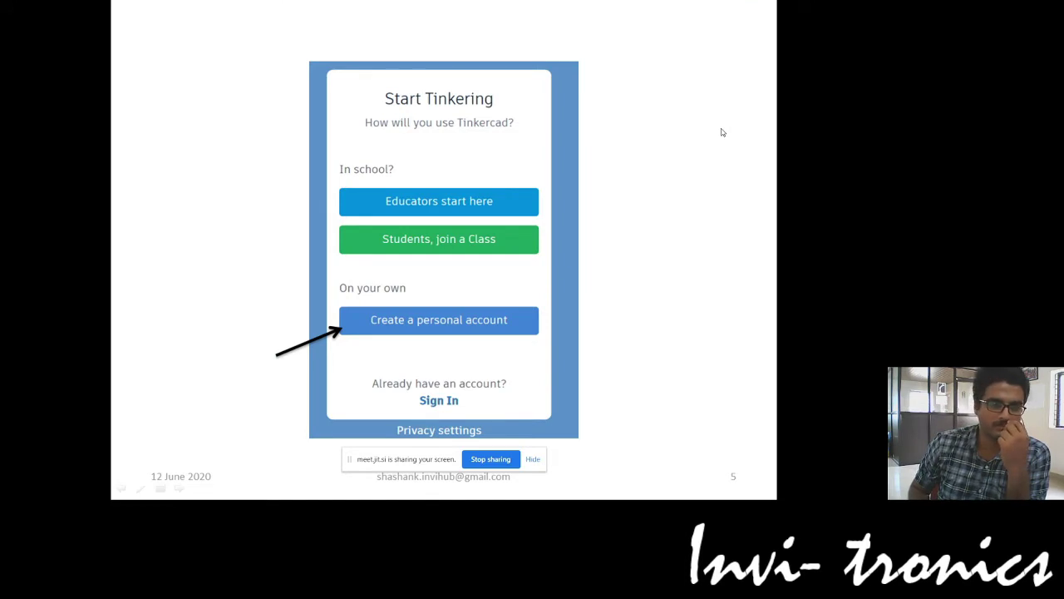
key("Right")
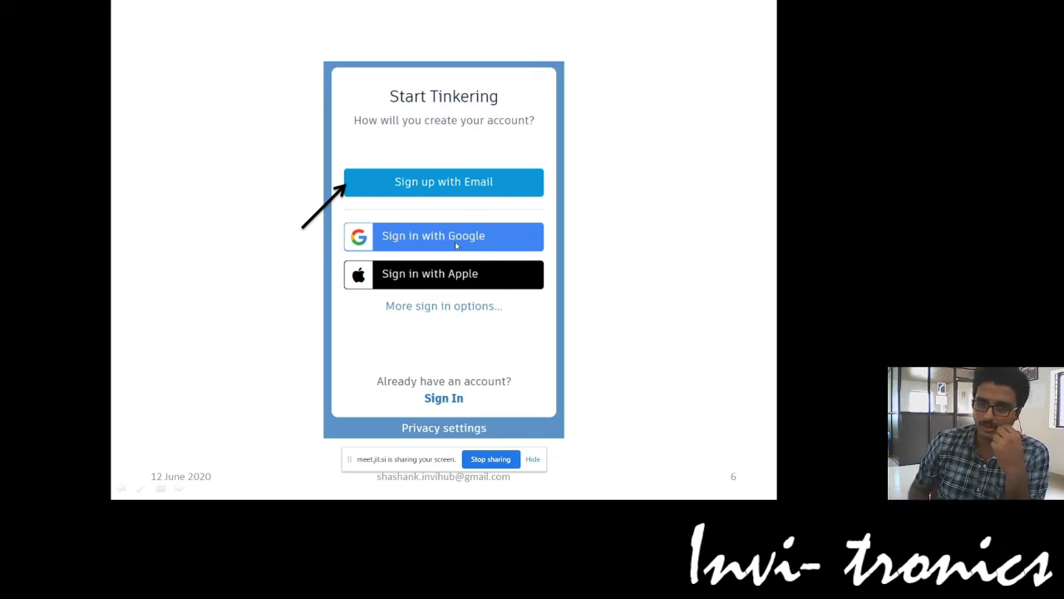
key("Right")
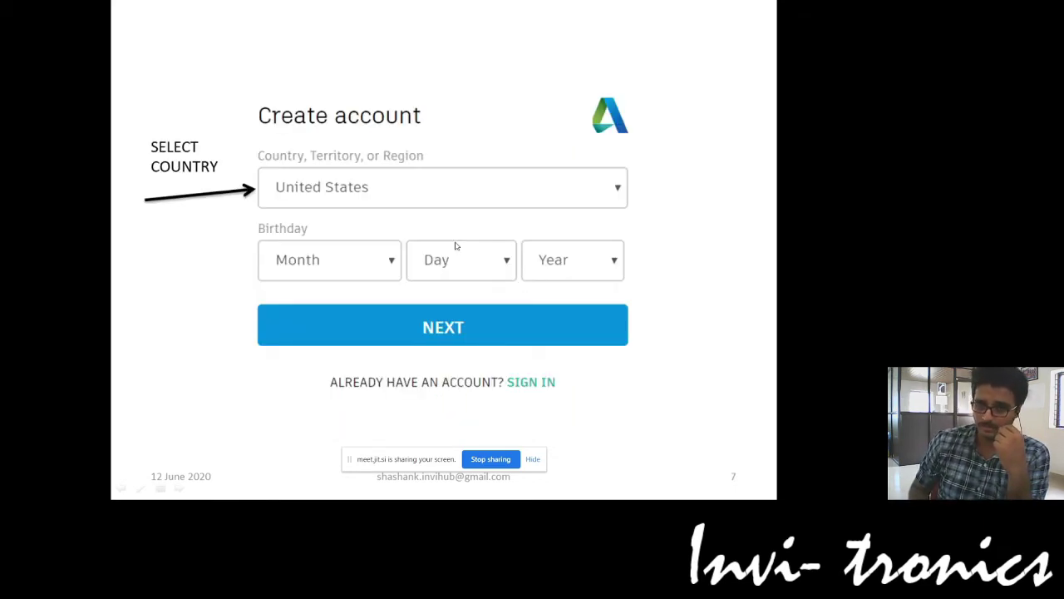
key("Left")
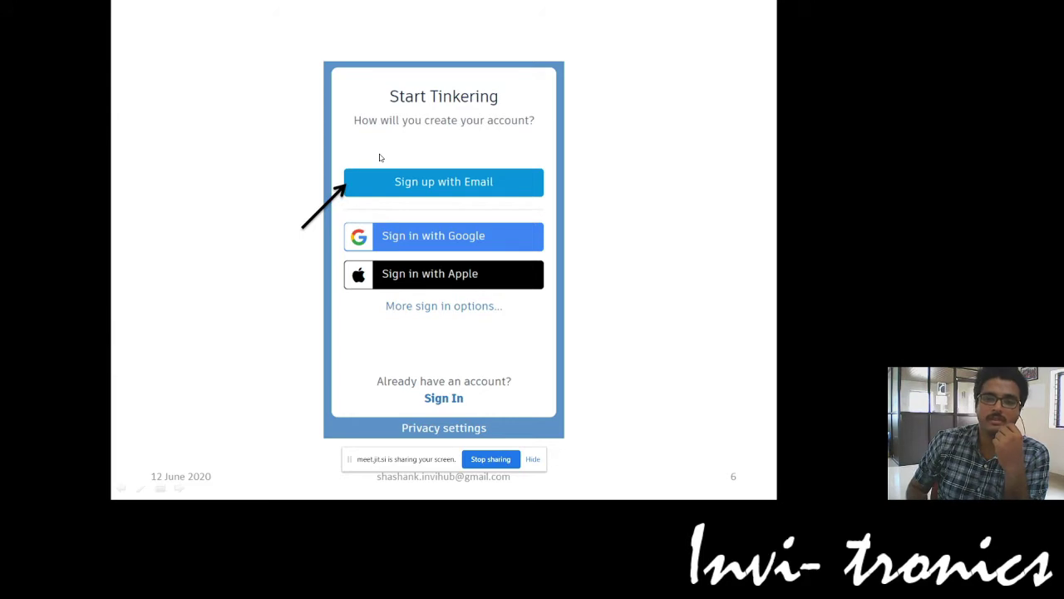
key("Right")
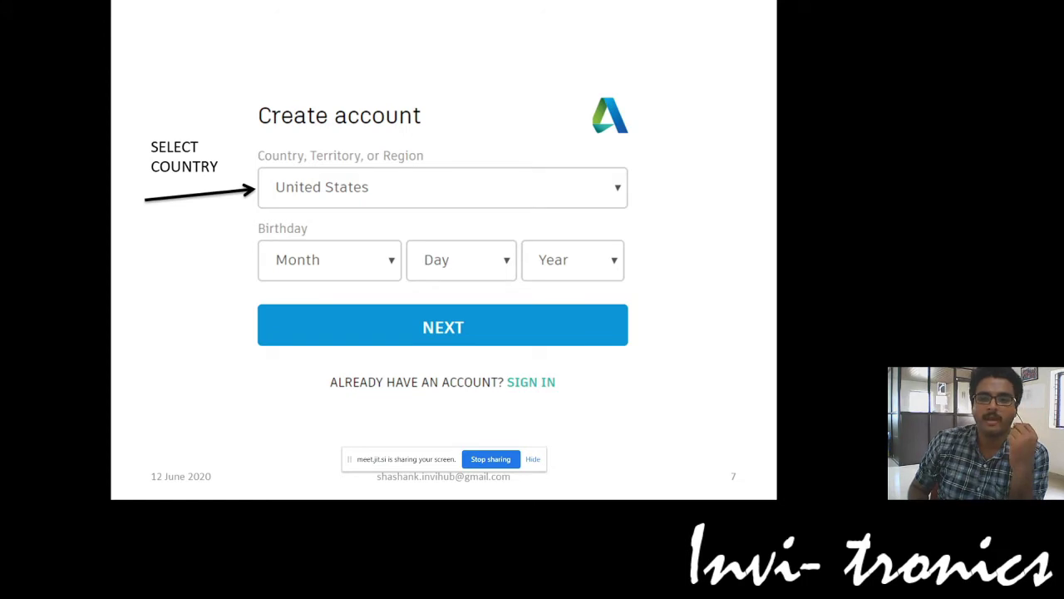
key("Right")
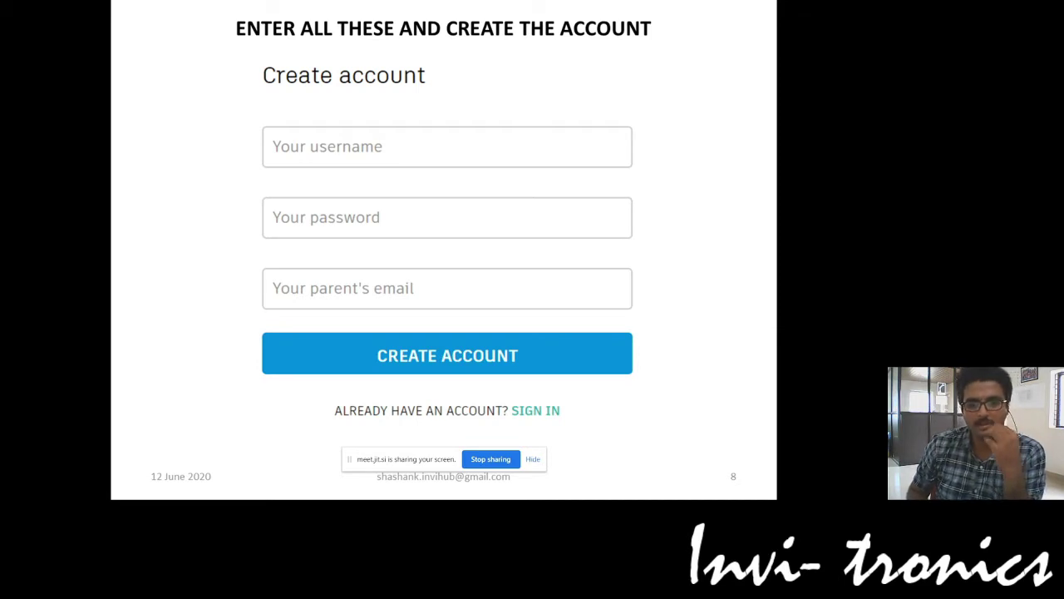
key("Right")
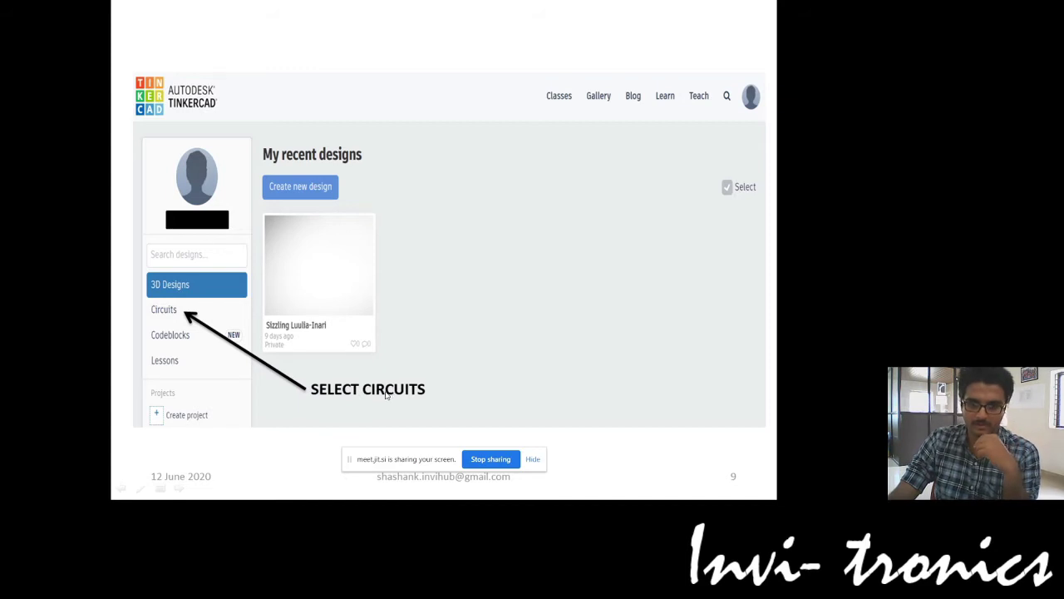
Step: Switch to the Tinkercad circuits dashboard in the browser and look through the first two pages of saved circuits
key("alt+Tab")
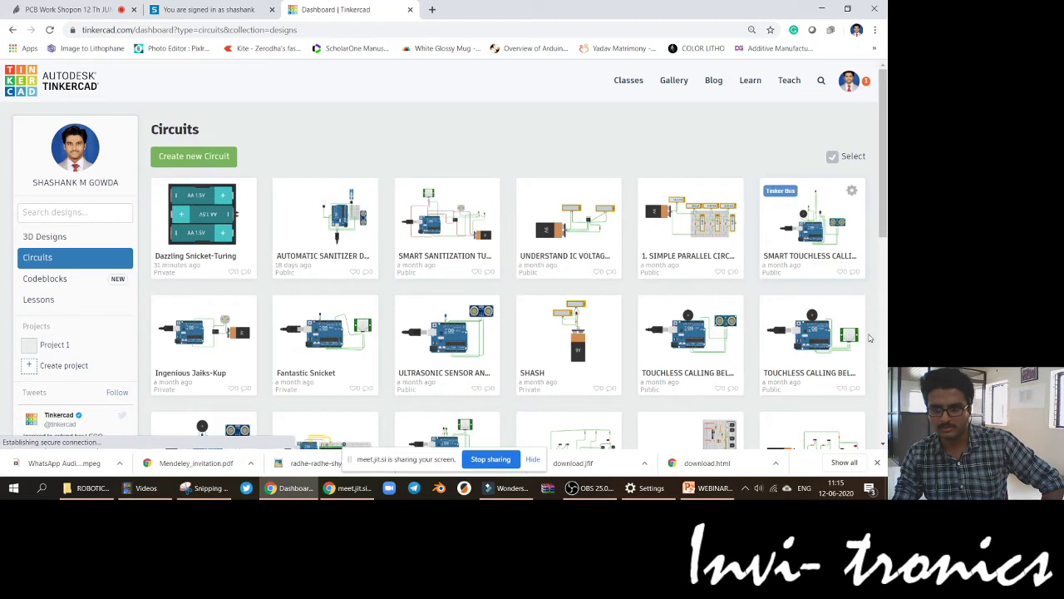
scroll(405, 408, "down", 1)
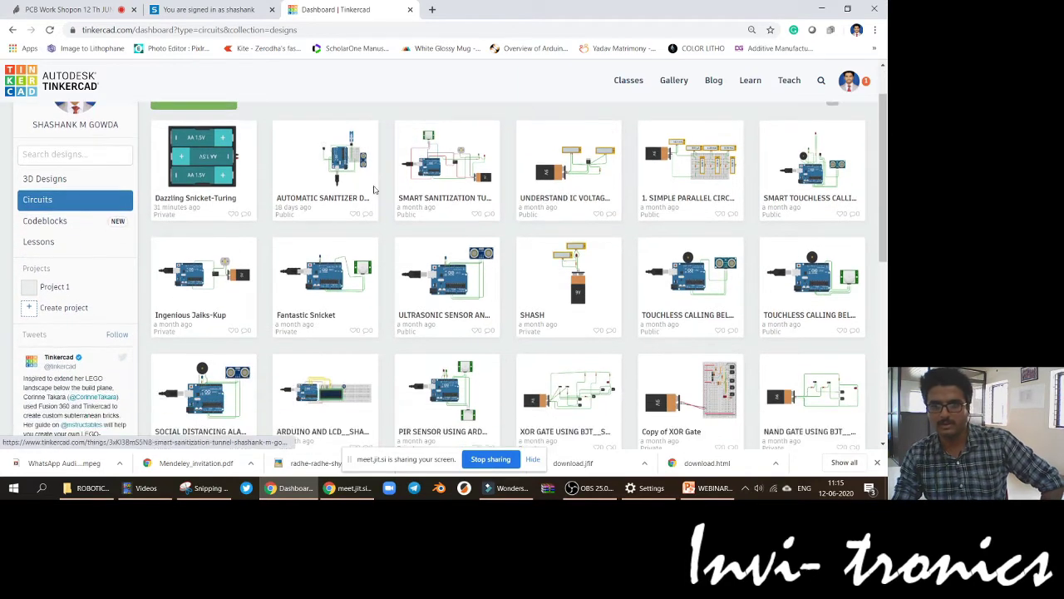
scroll(332, 189, "down", 2)
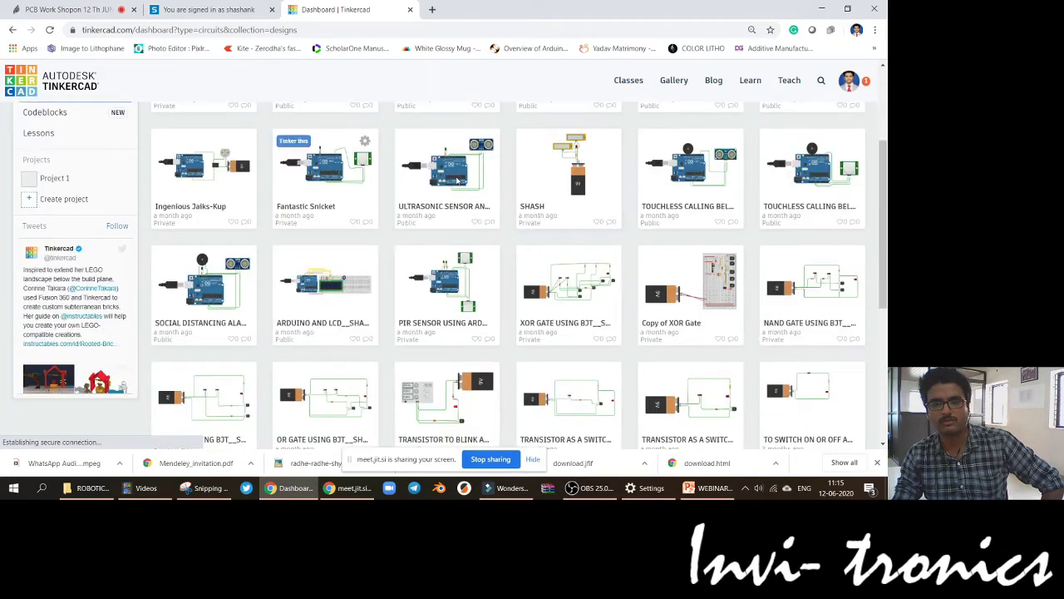
scroll(457, 179, "down", 2)
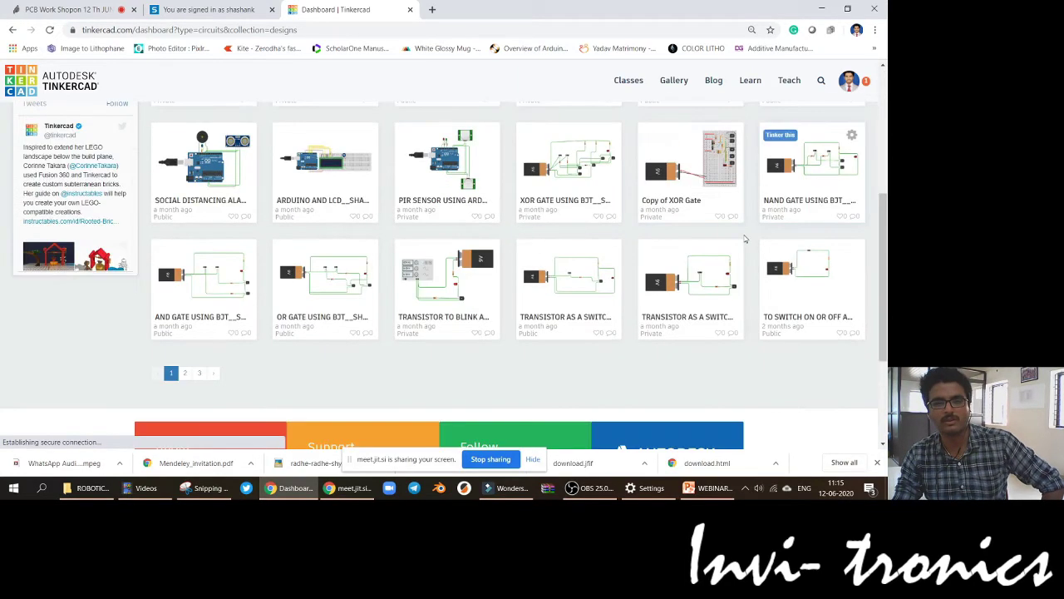
left_click(186, 375)
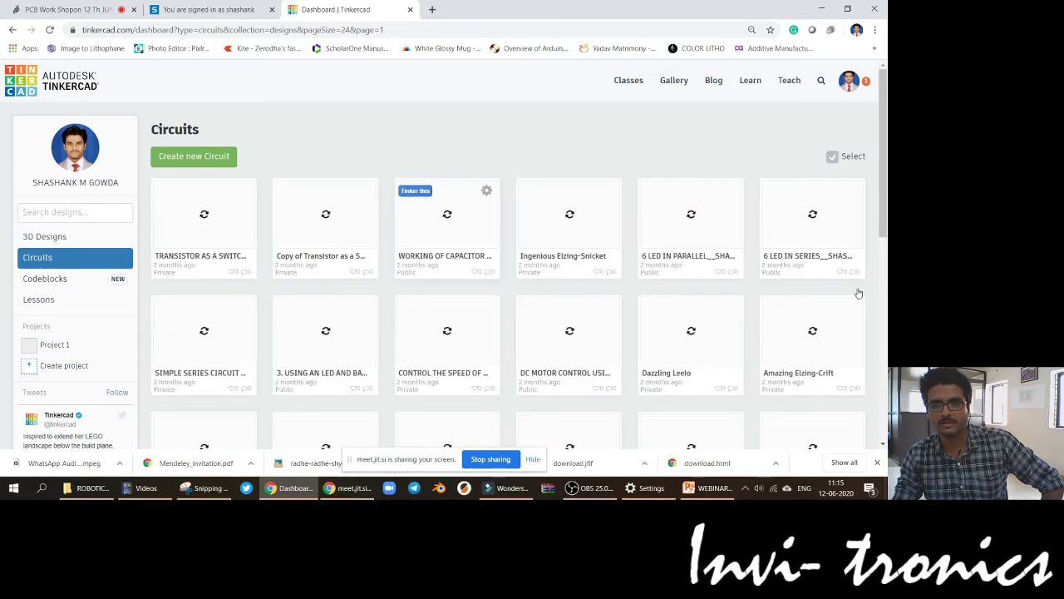
scroll(859, 293, "down", 4)
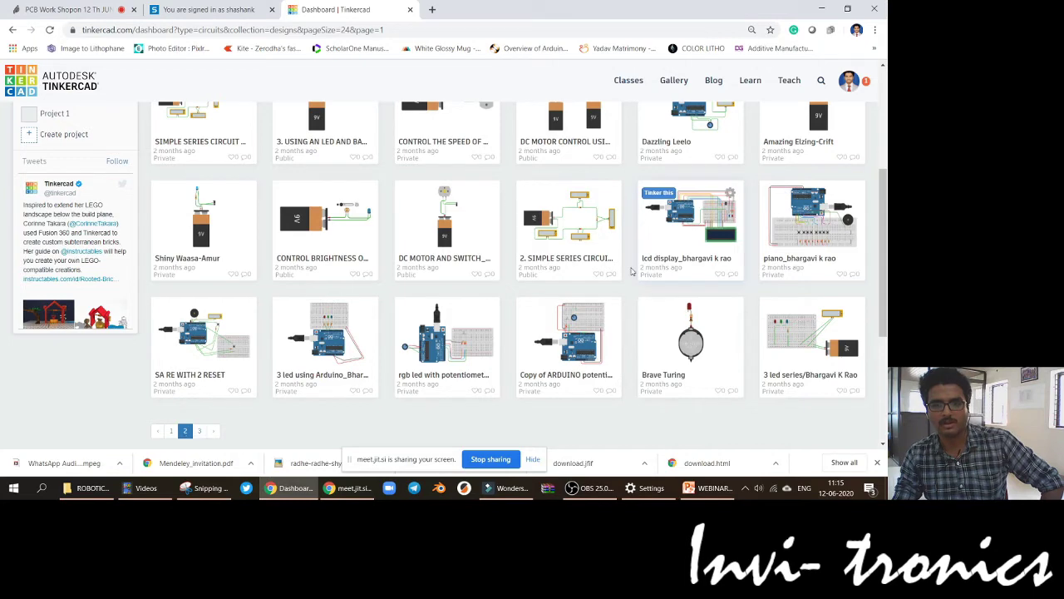
scroll(433, 241, "up", 4)
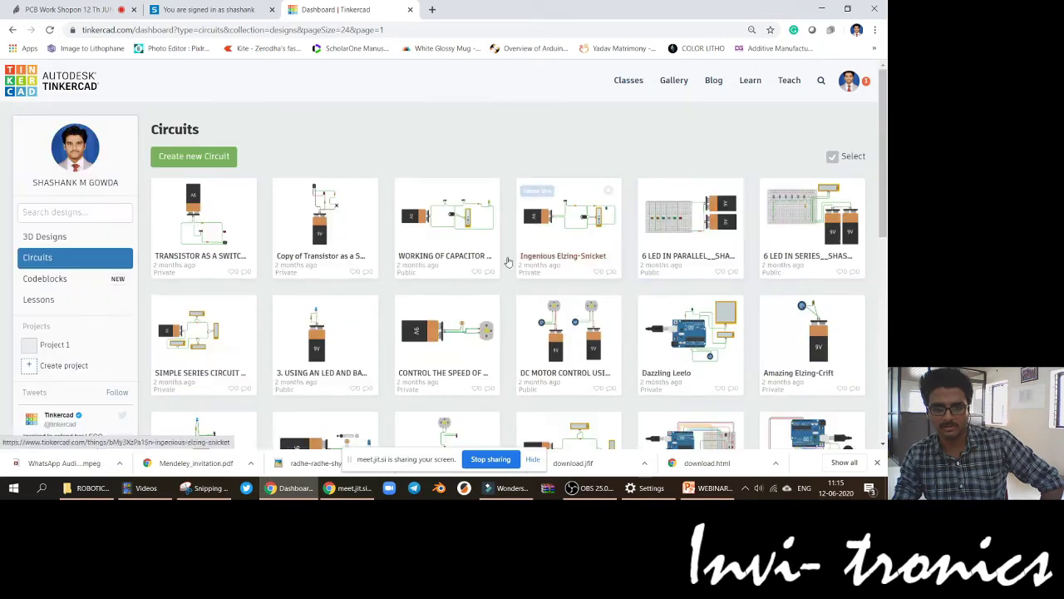
Step: Create a new circuit and rename it with the owner's first name followed by "TRAIL CIRCUIT"
left_click(183, 158)
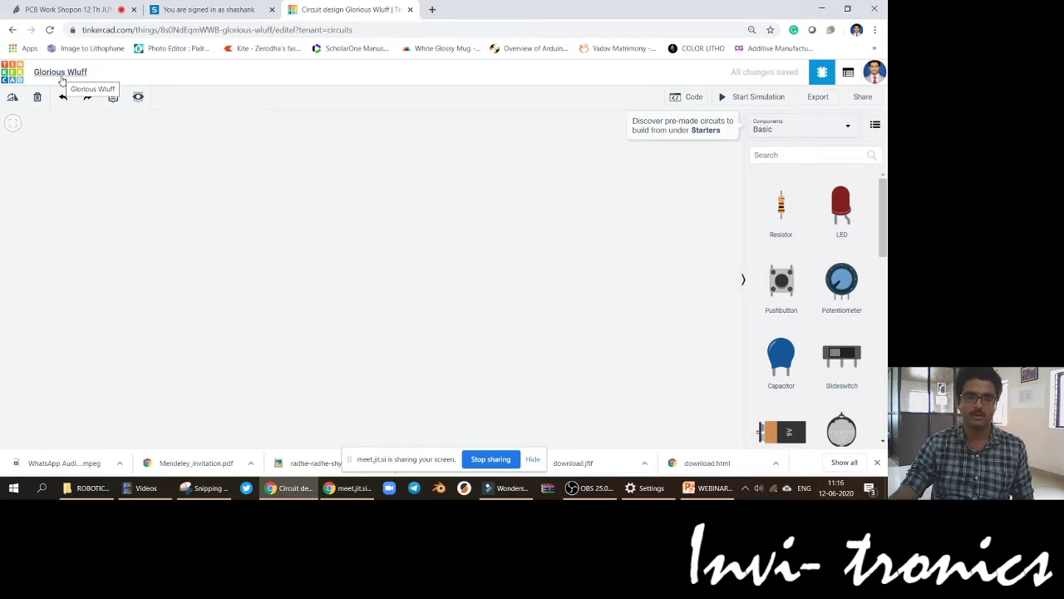
left_click(83, 72)
type("SHASHANK")
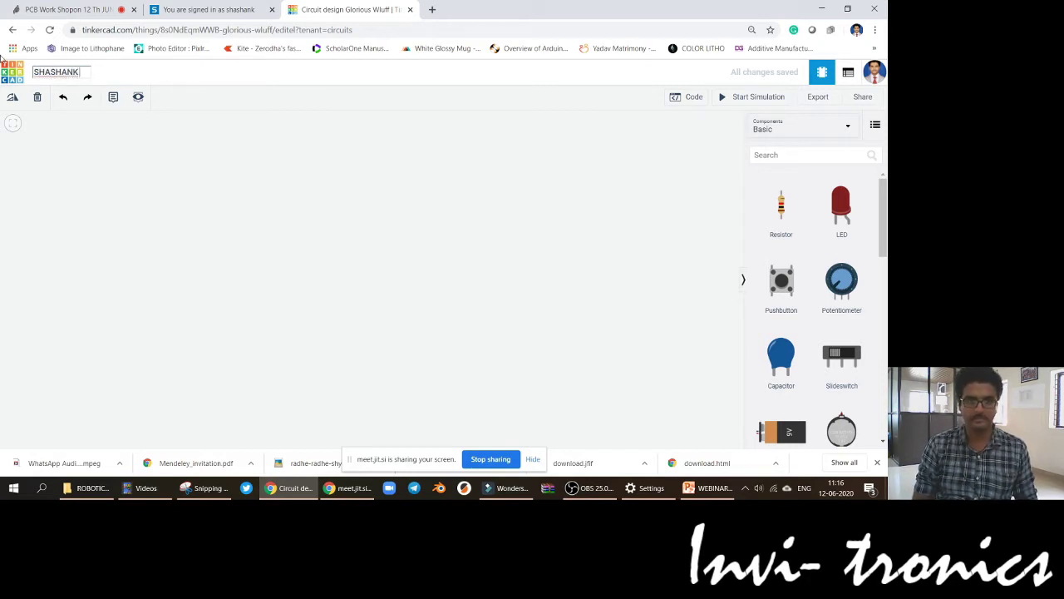
key("BackSpace")
key("BackSpace")
key("BackSpace")
key("BackSpace")
key("BackSpace")
type("NK TRAIL")
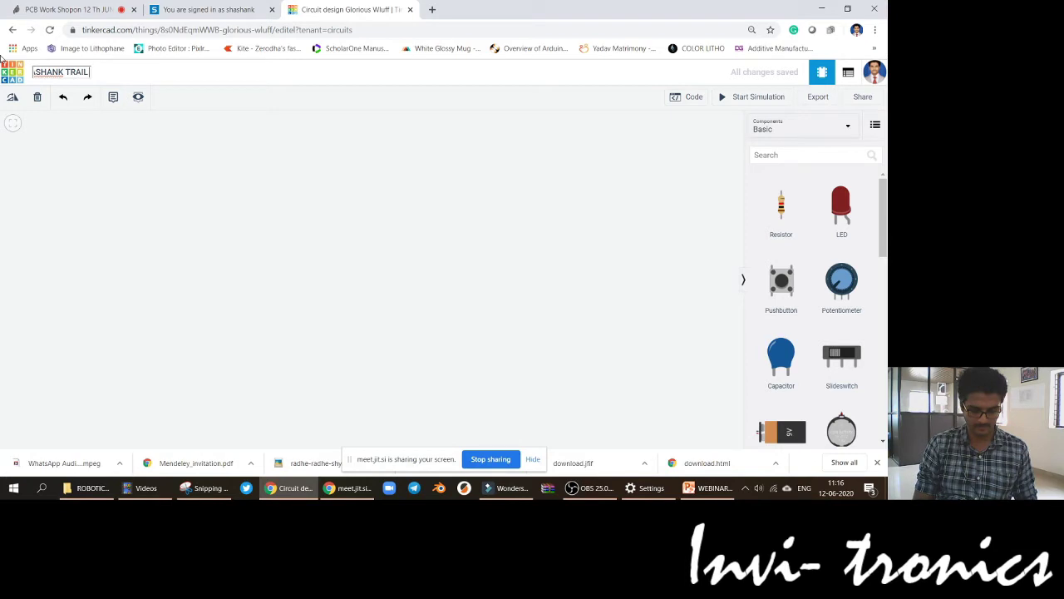
type(" CIRCUIT")
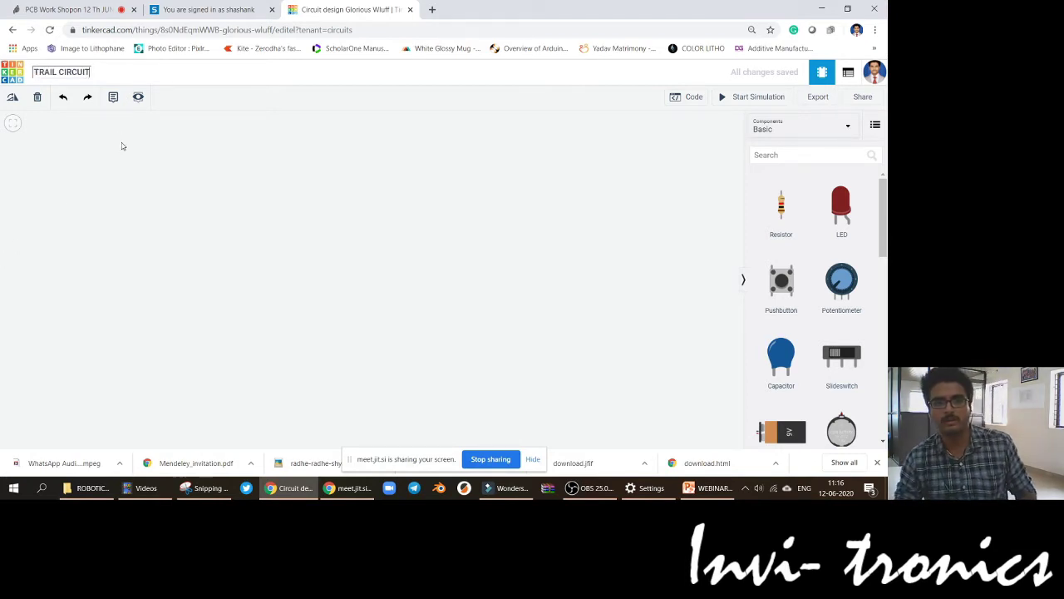
key("Escape")
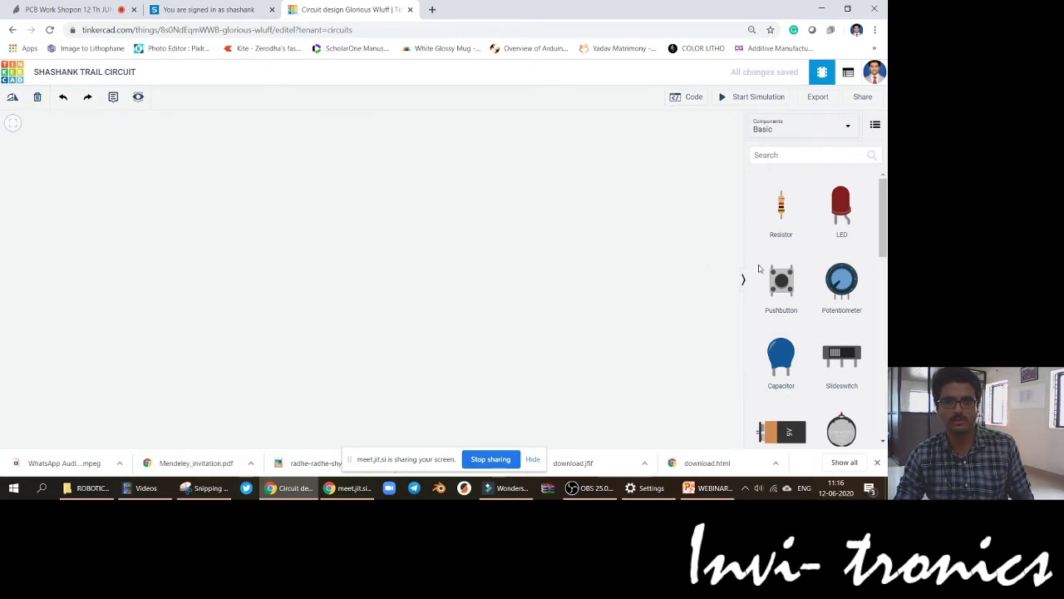
Step: Place a pushbutton in the empty work area of the new circuit
left_click_drag(791, 297, 301, 265)
left_click(299, 264)
Step: Reopen the trail circuit for editing from the circuits dashboard and delete its pushbutton
left_click(13, 72)
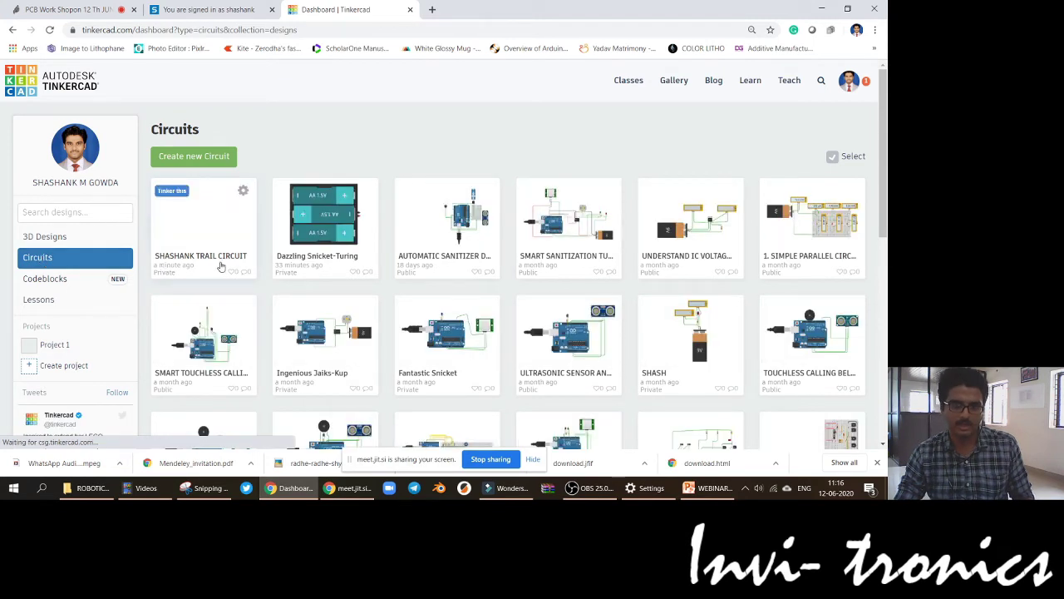
left_click(206, 228)
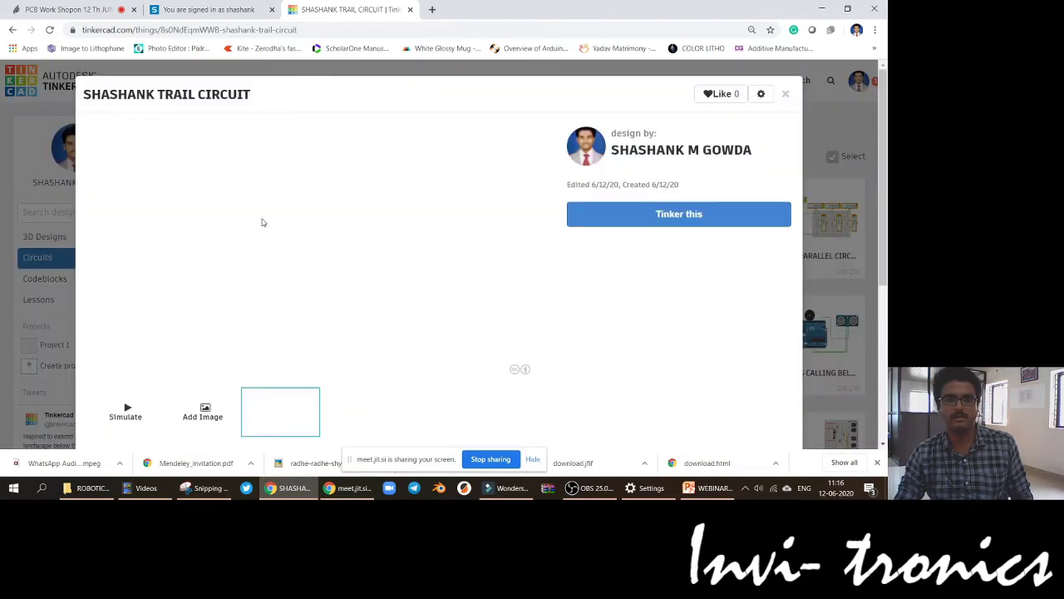
left_click(668, 214)
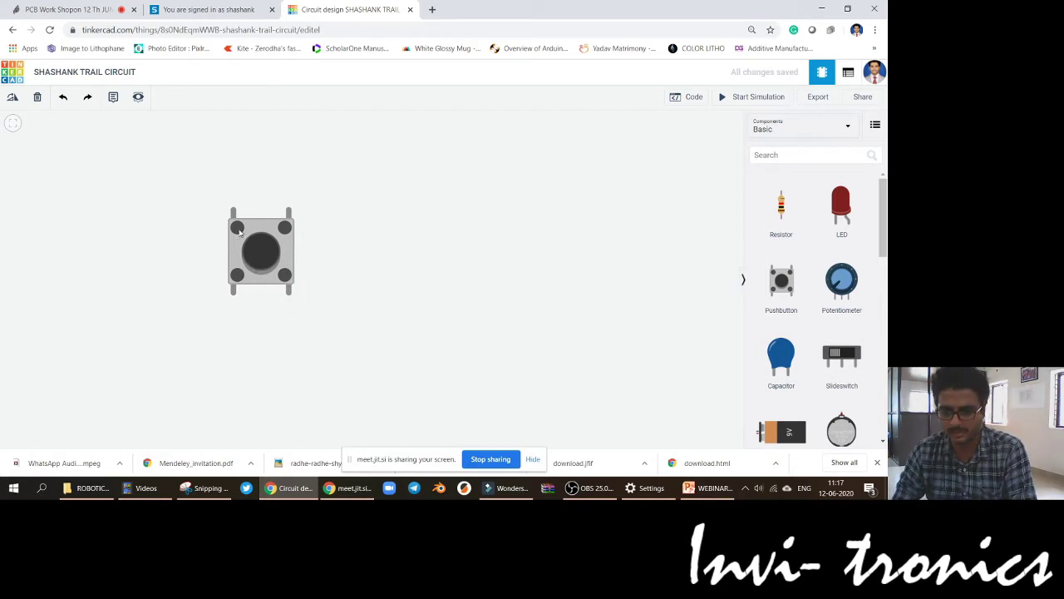
left_click(269, 251)
key("Delete")
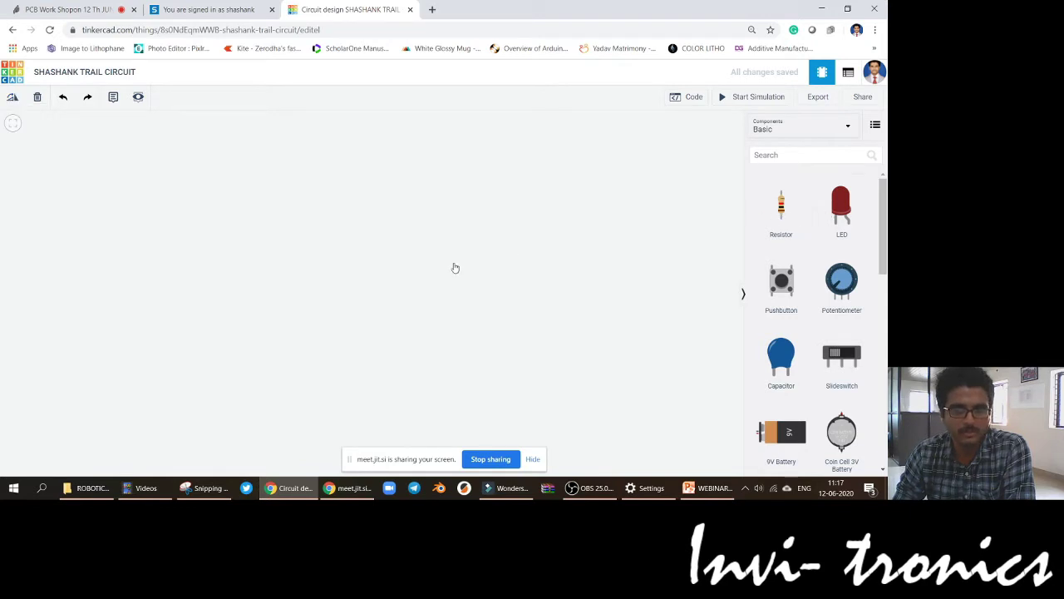
Step: Place a resistor in the empty work area and rotate it clockwise through several increments
left_click(359, 265)
left_click(13, 98)
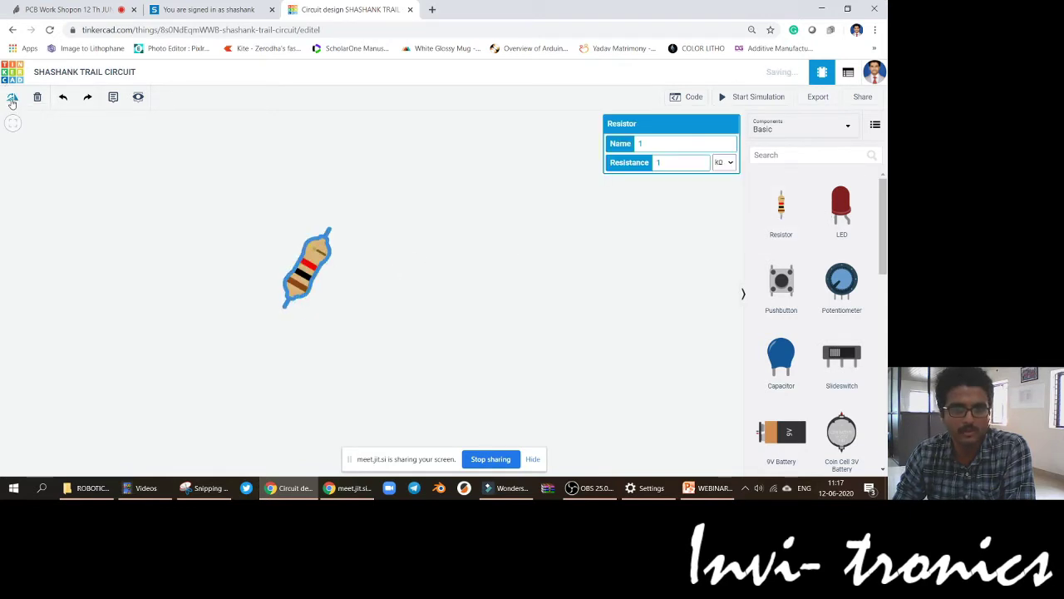
left_click(12, 98)
left_click(12, 98)
left_click(12, 98)
left_click(12, 98)
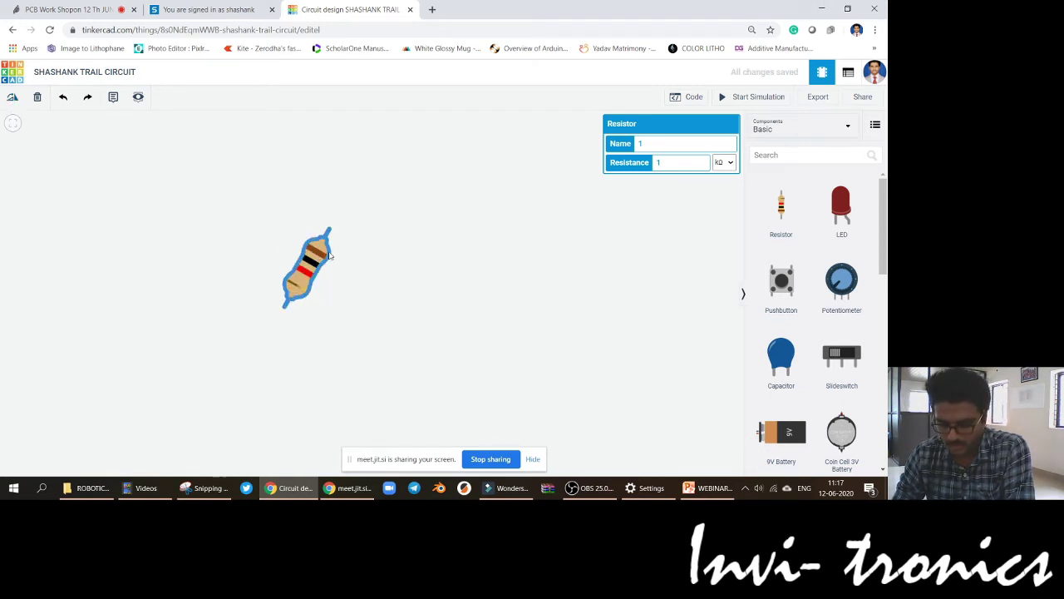
Step: Replace the rotated resistor with an upright one, and delete that one too
key("Delete")
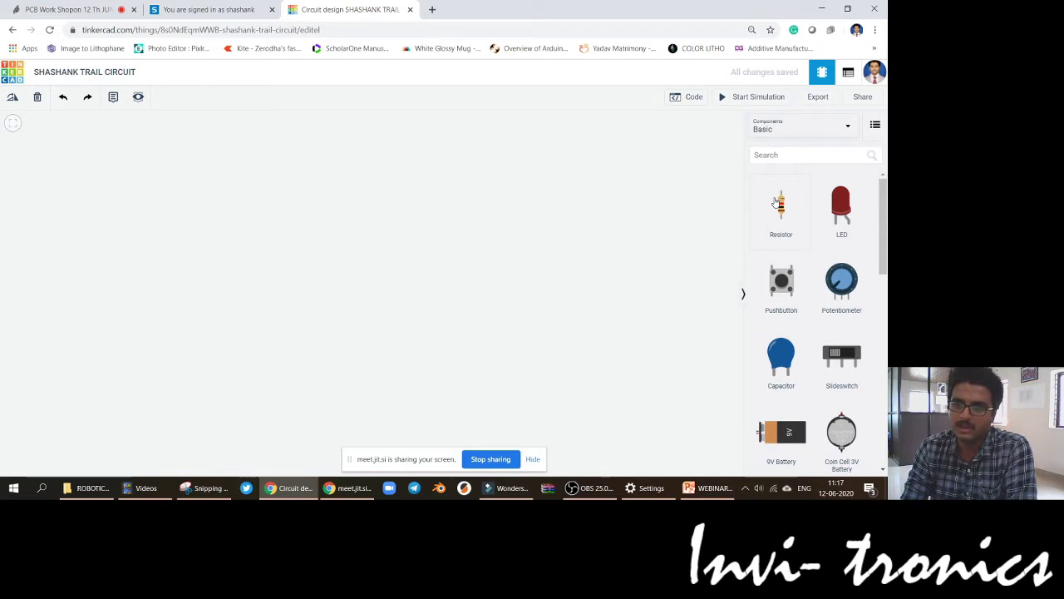
left_click_drag(779, 203, 349, 248)
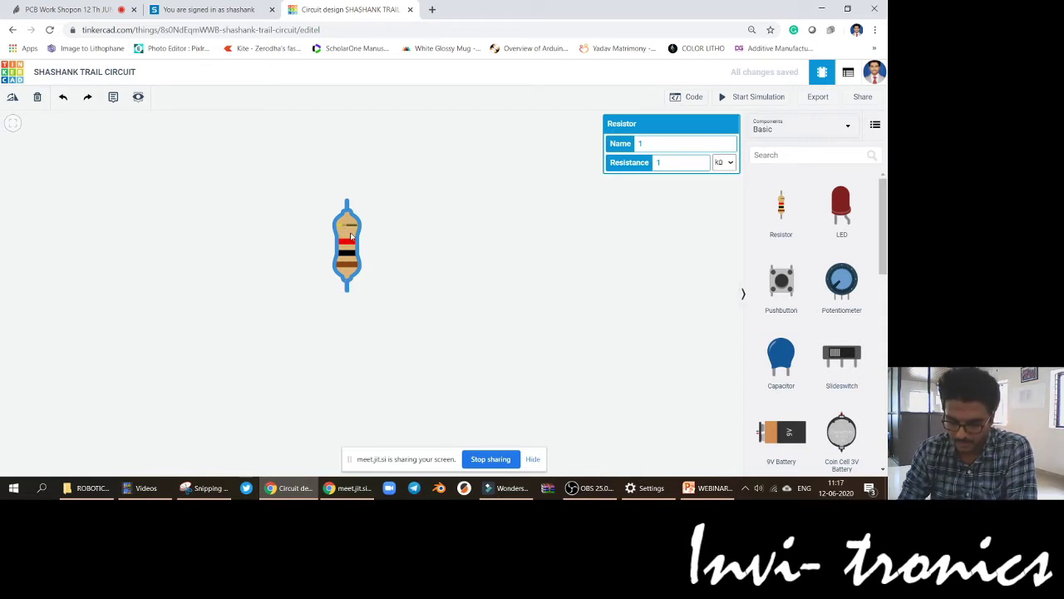
key("Delete")
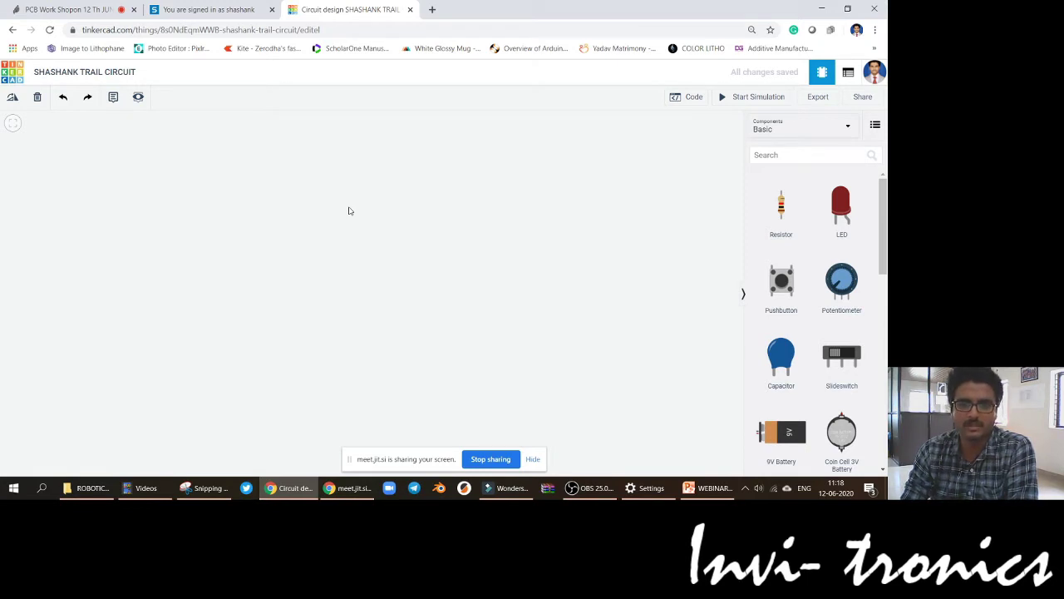
Step: Place a red LED in the empty work area and add a note beside it reading "LED IS ON OR OFF"
left_click(823, 213)
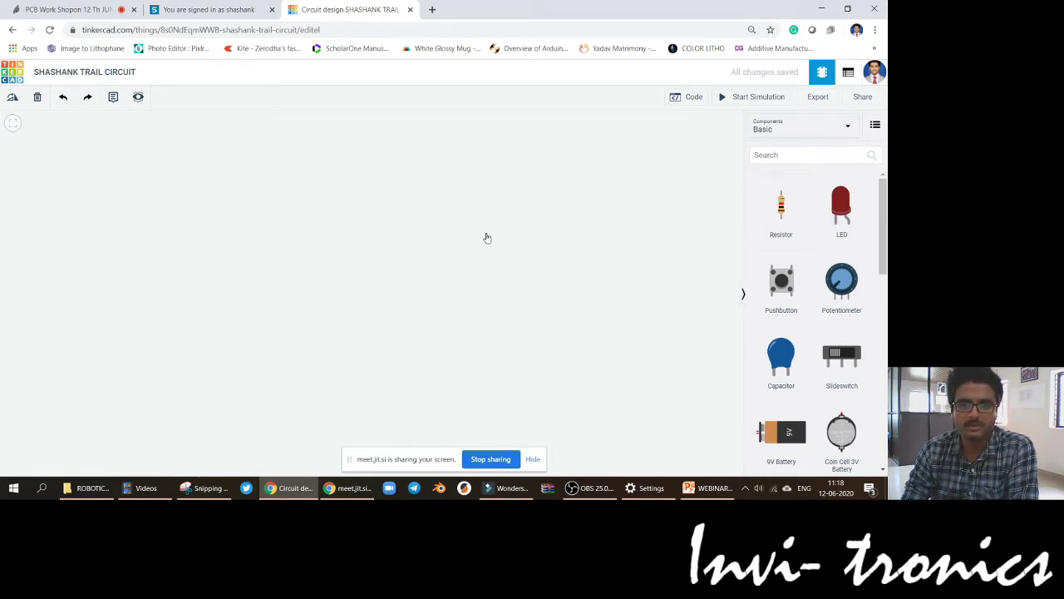
left_click(378, 268)
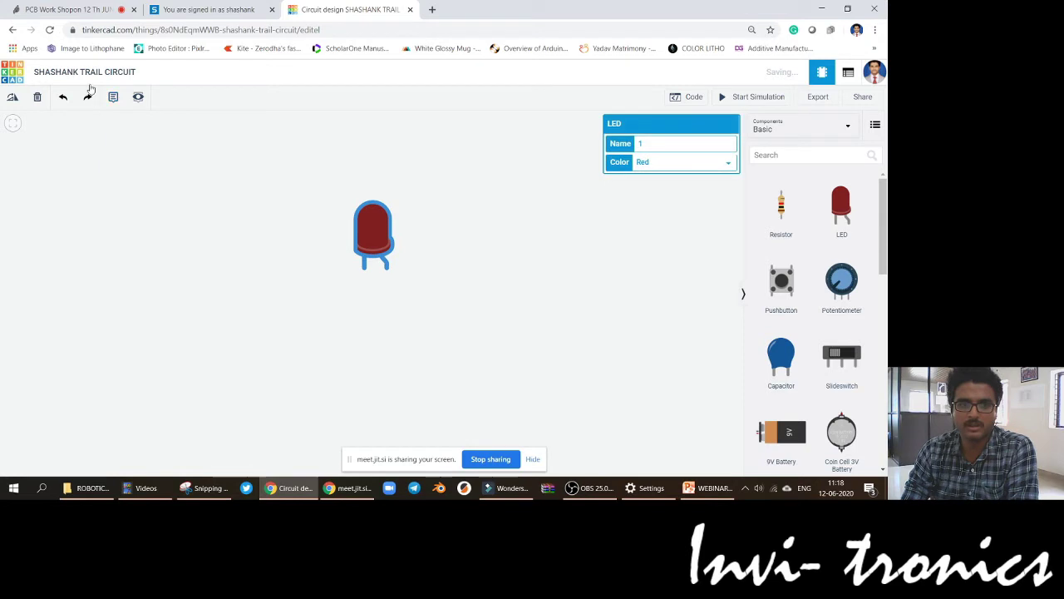
left_click(415, 196)
double_click(415, 179)
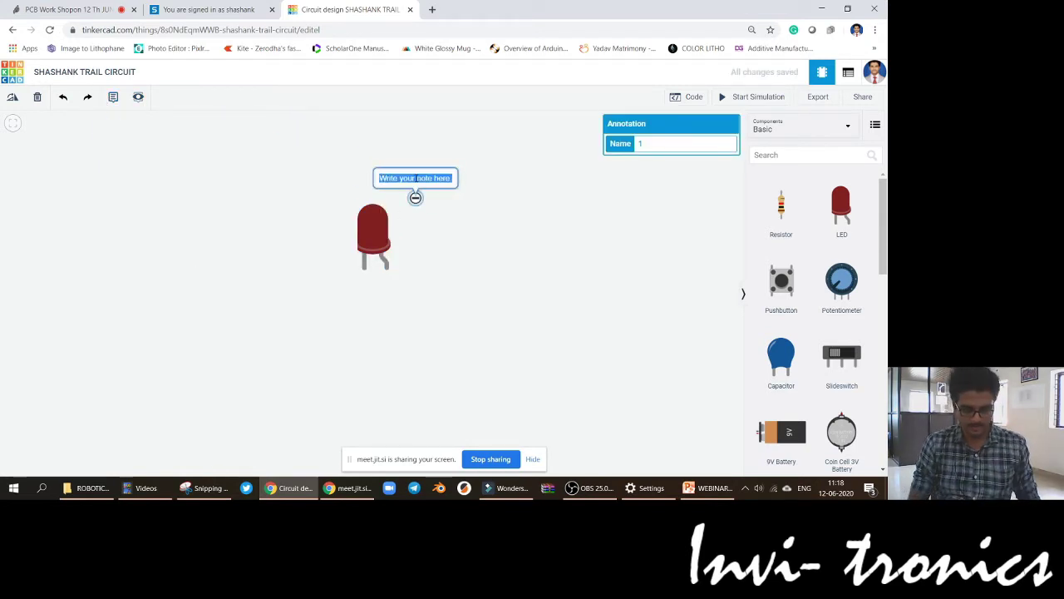
type("LED")
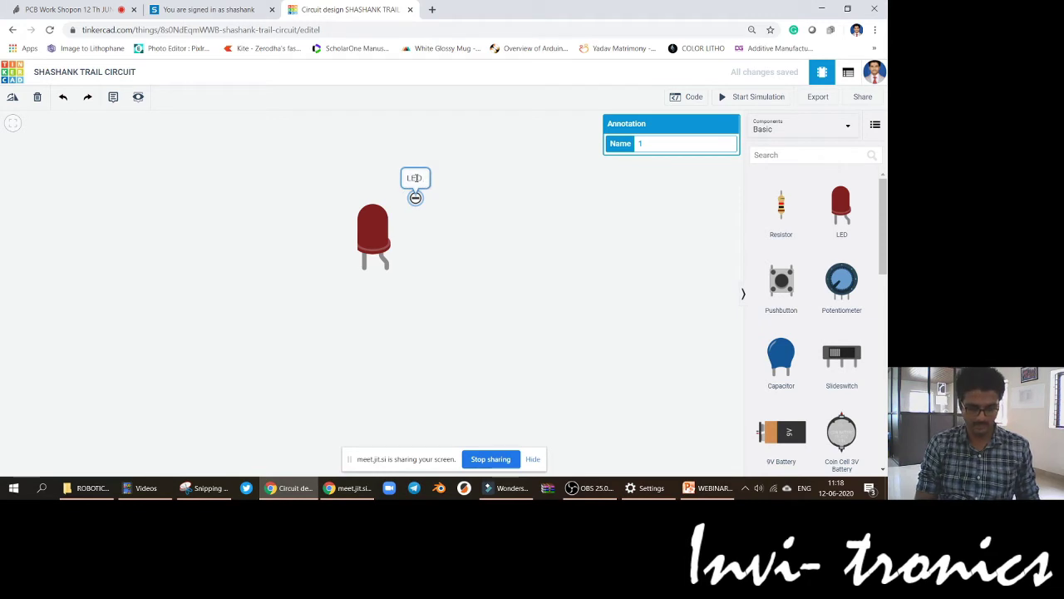
type(" IS ON O")
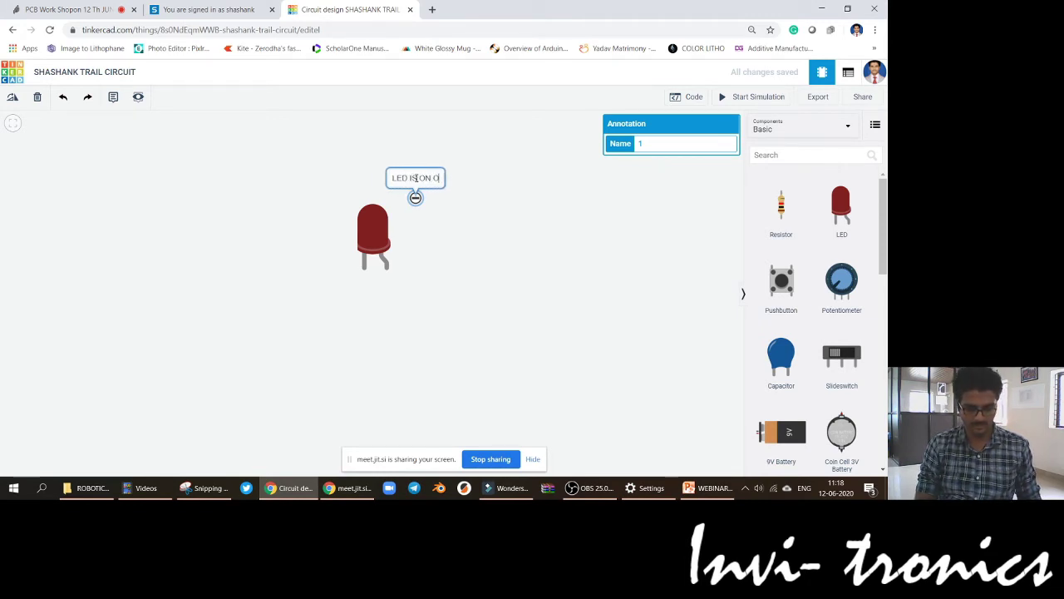
type("R OFF")
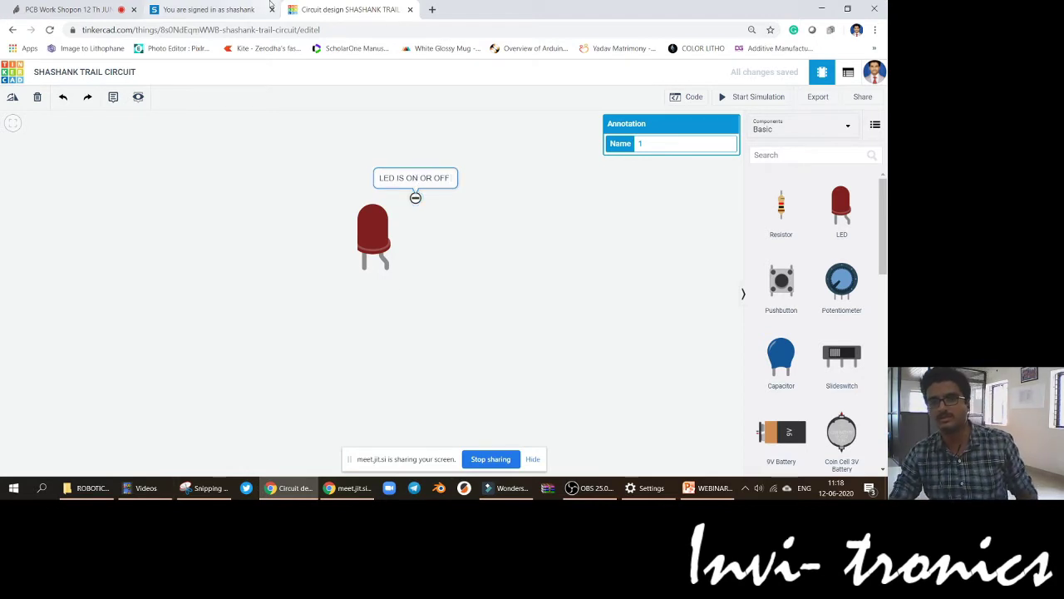
Step: Collapse the note beside the LED, and delete the note and the LED from the work area
left_click(416, 199)
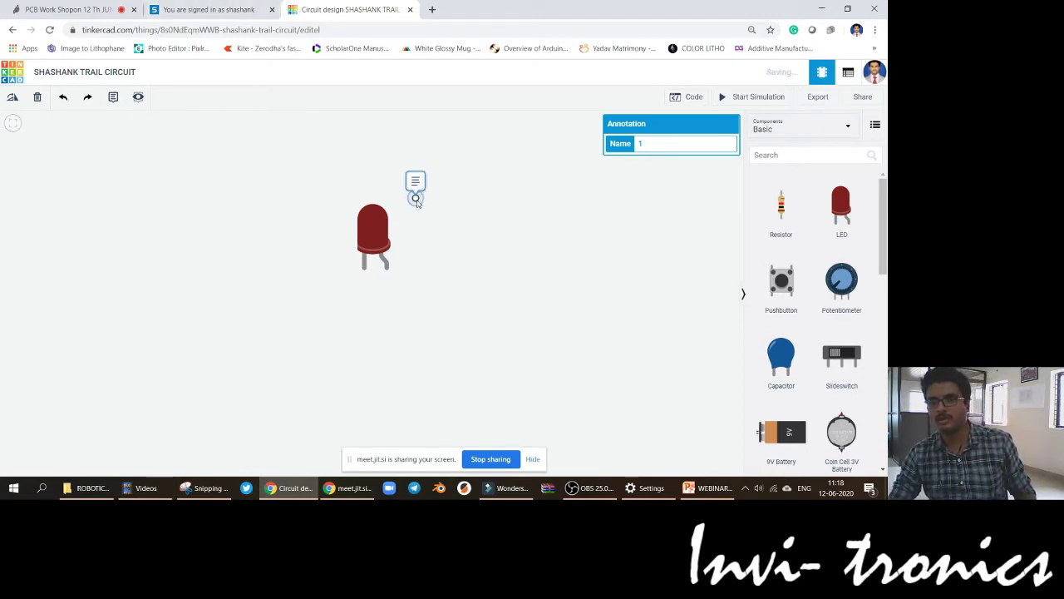
key("Delete")
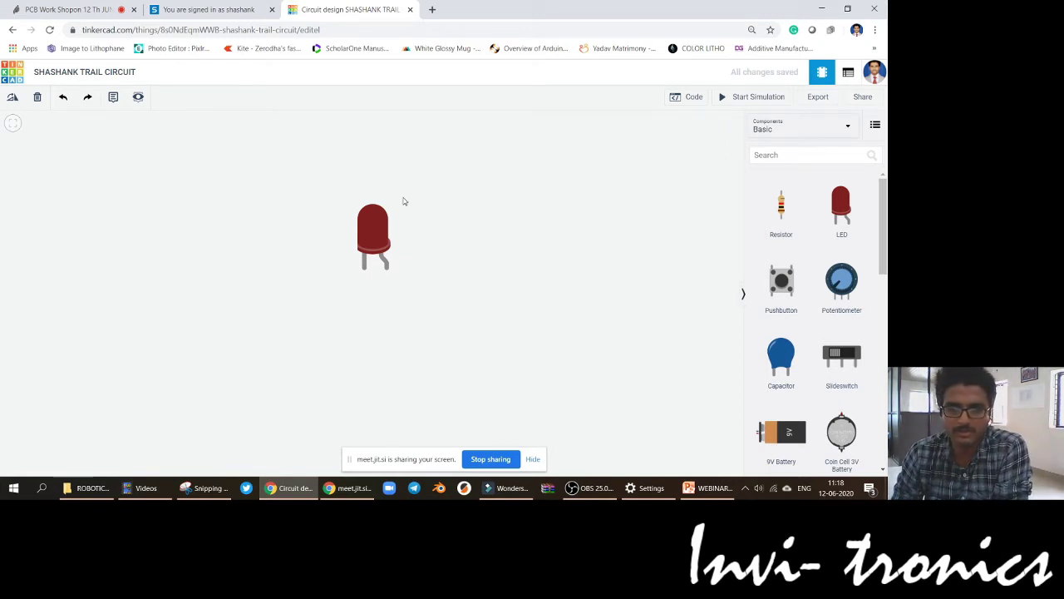
left_click(370, 230)
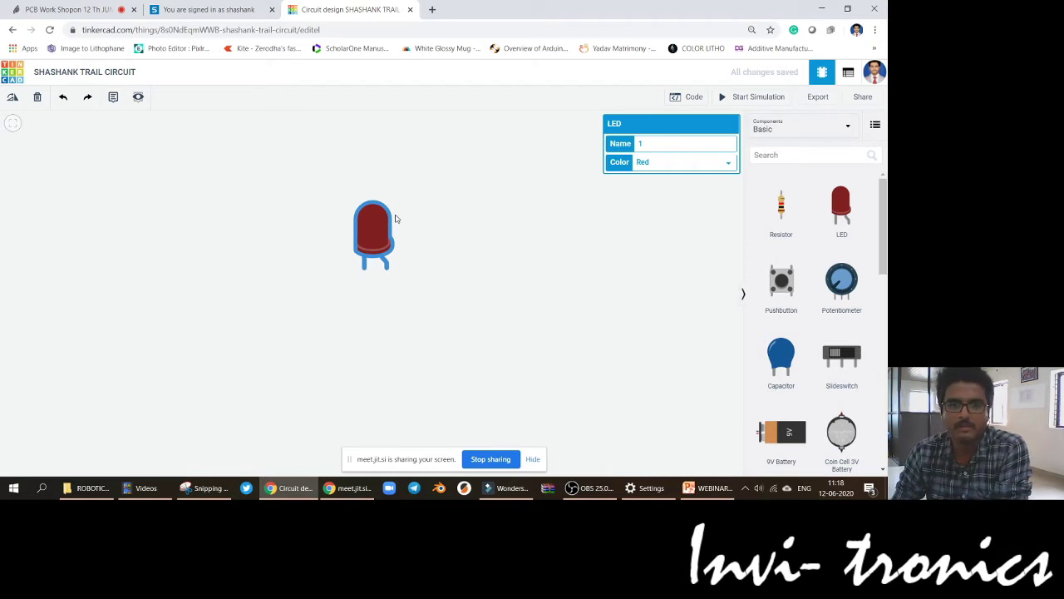
key("Delete")
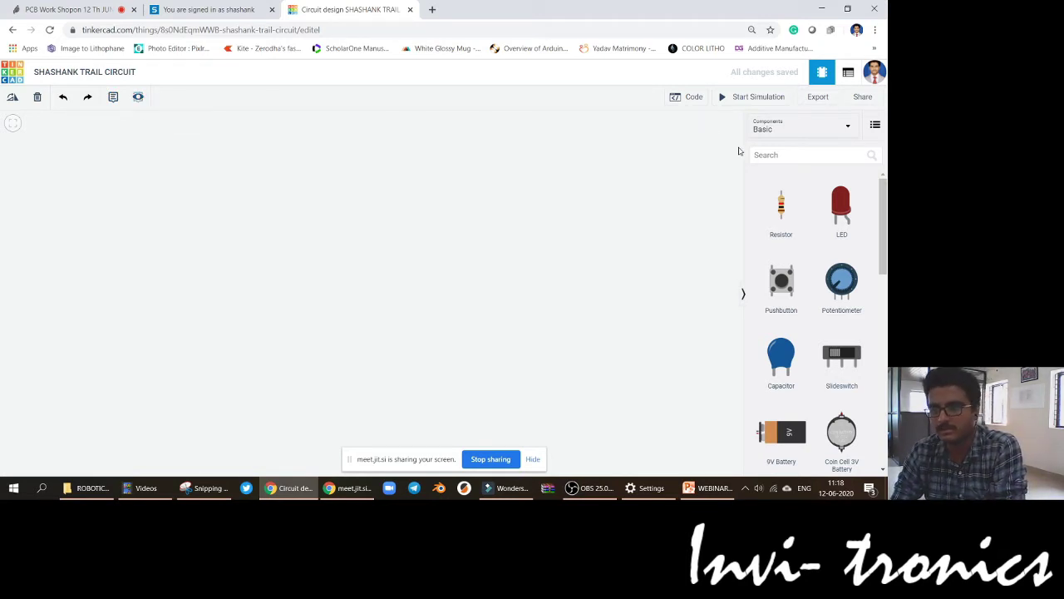
Step: Show the code editor for the empty circuit and hide it again
left_click(688, 100)
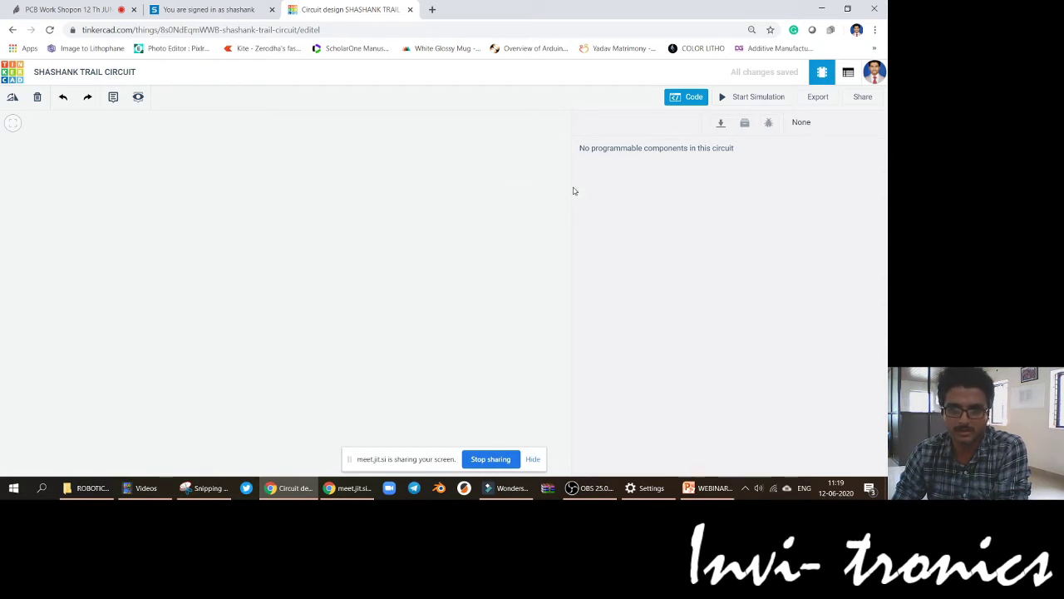
left_click(687, 99)
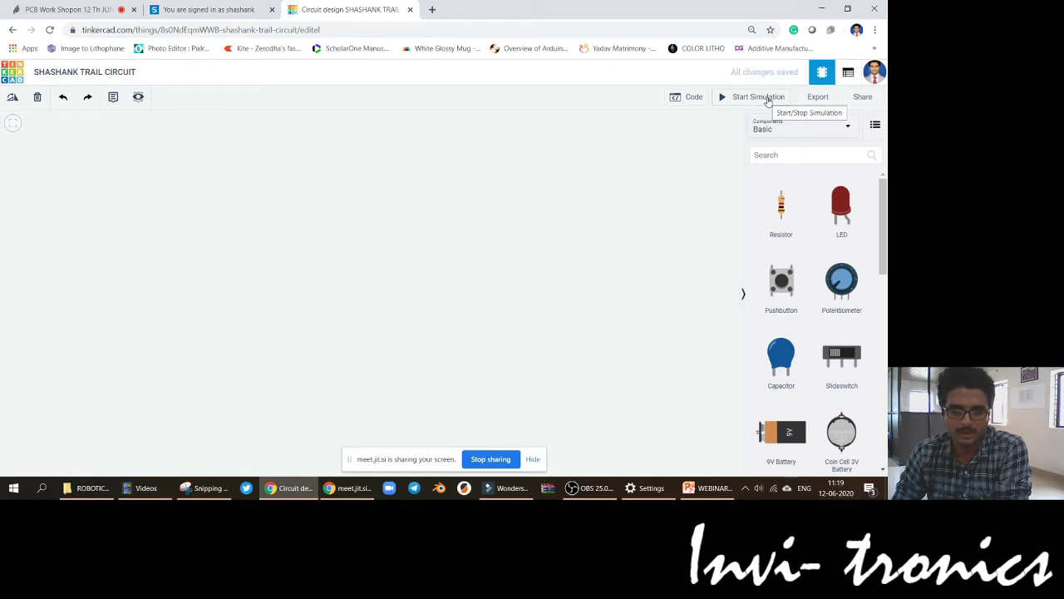
scroll(802, 387, "down", 2)
scroll(802, 374, "up", 3)
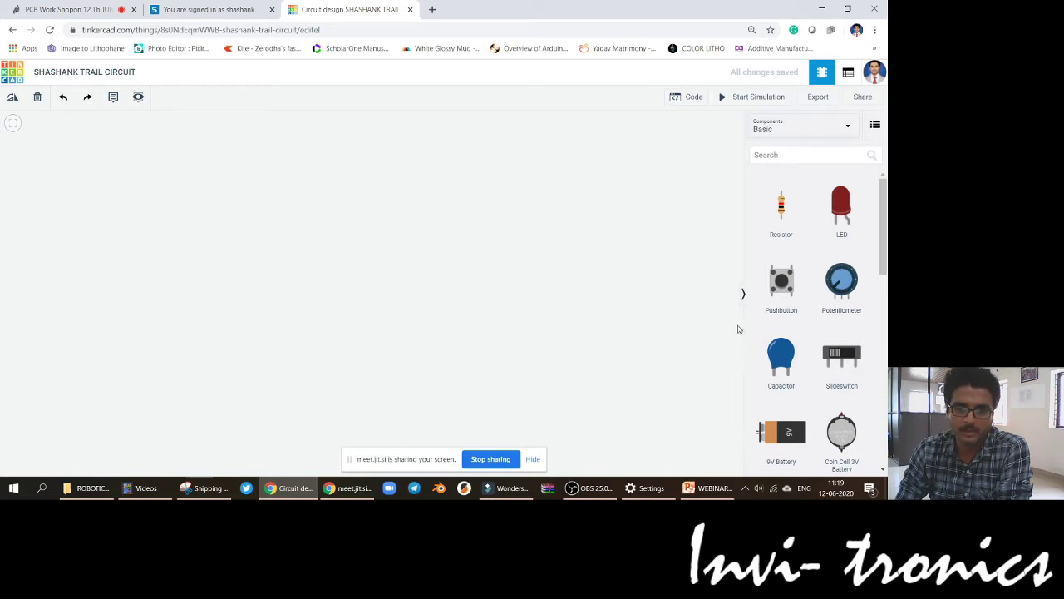
Step: Place a 9V battery with a red LED beside it, and wire the LED's cathode to the black terminal and its anode to the red terminal
left_click_drag(780, 432, 254, 271)
left_click_drag(841, 208, 52, 230)
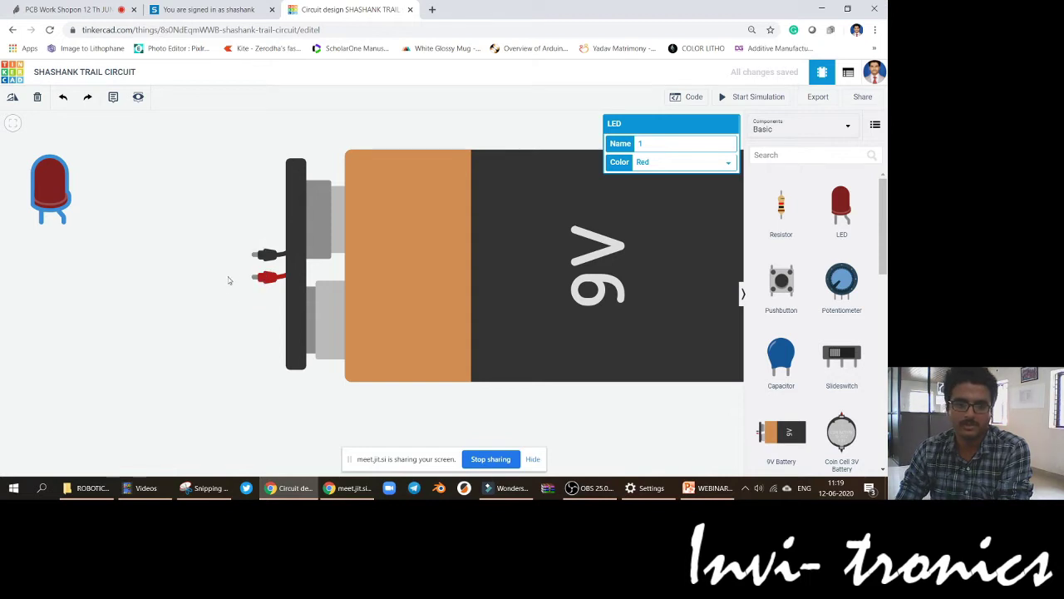
left_click(39, 218)
left_click(44, 262)
left_click(253, 254)
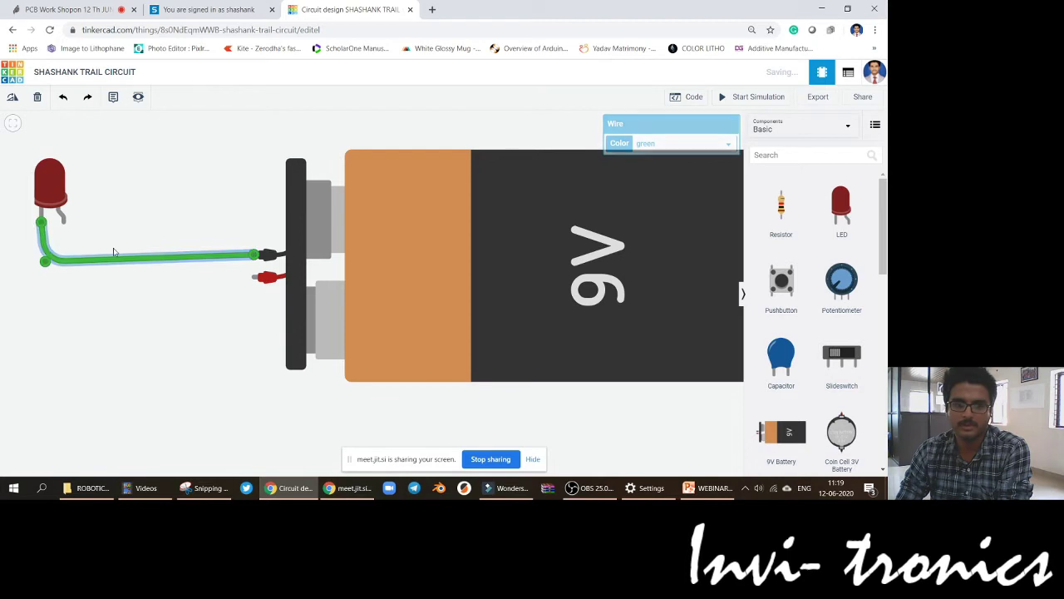
left_click(60, 223)
left_click(66, 275)
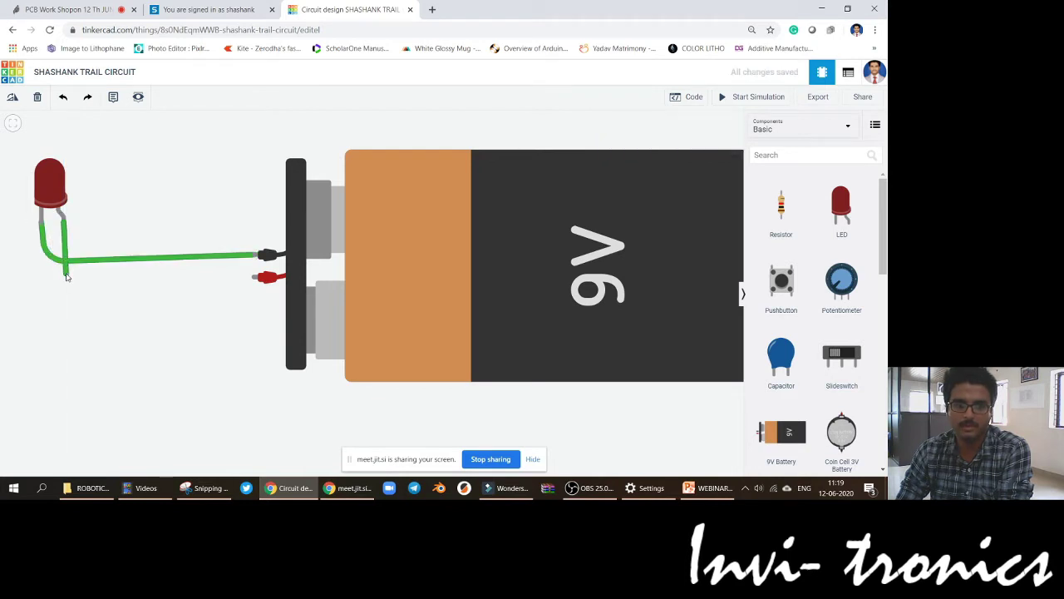
left_click(253, 278)
left_click(236, 316)
Step: Run the simulation and examine the LED and its current warning up close
left_click(754, 98)
left_click_drag(5, 164, 78, 180)
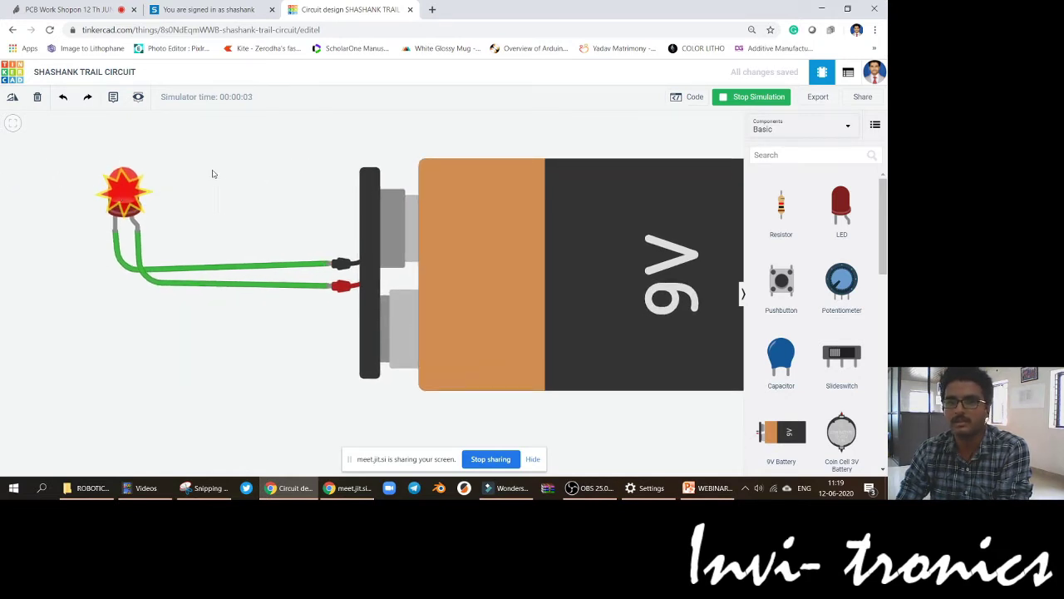
mouse_move(135, 190)
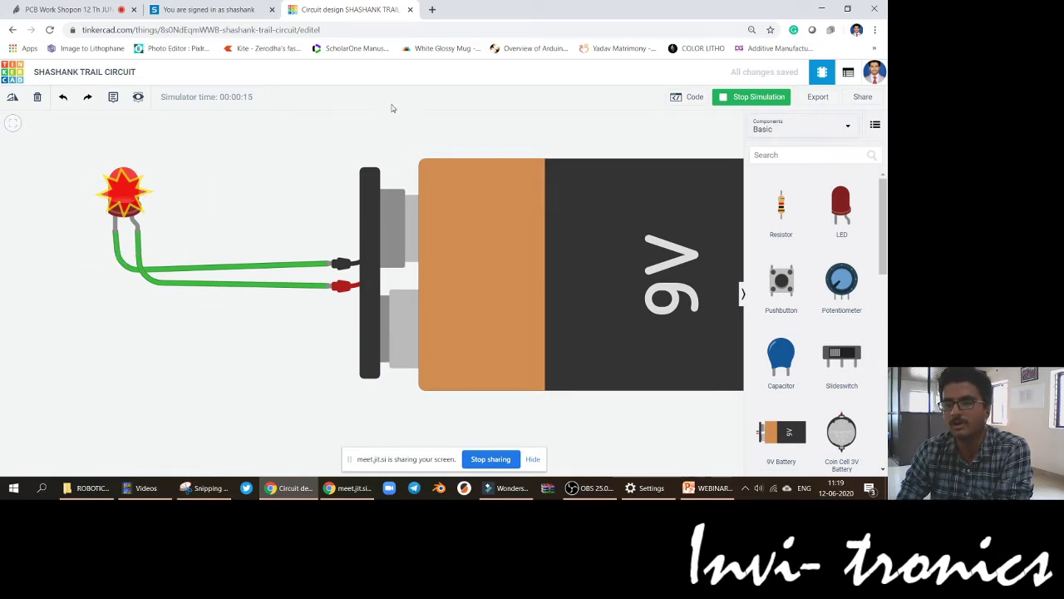
scroll(150, 184, "up", 5)
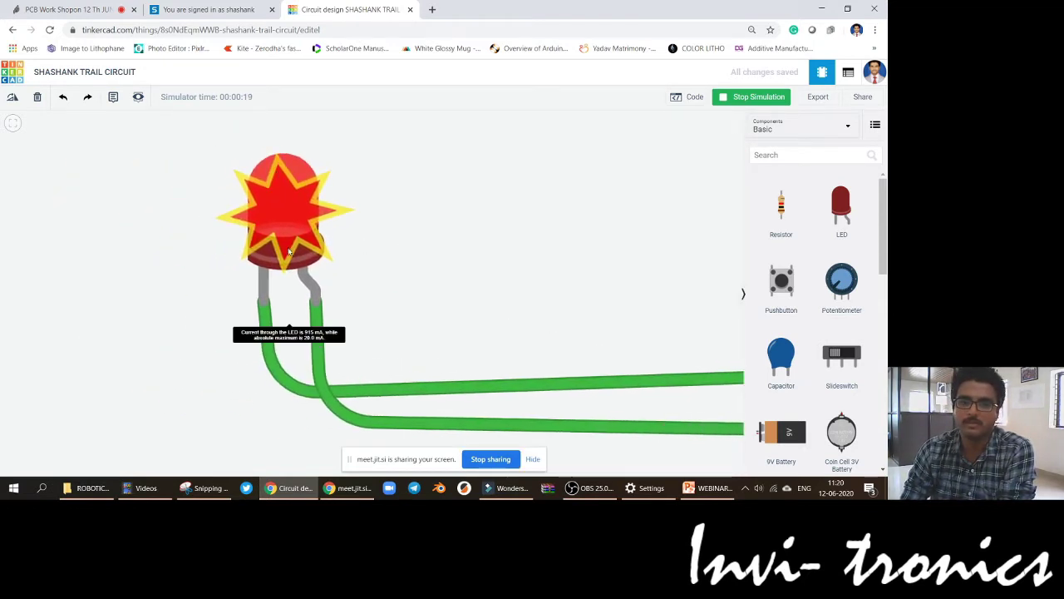
mouse_move(273, 200)
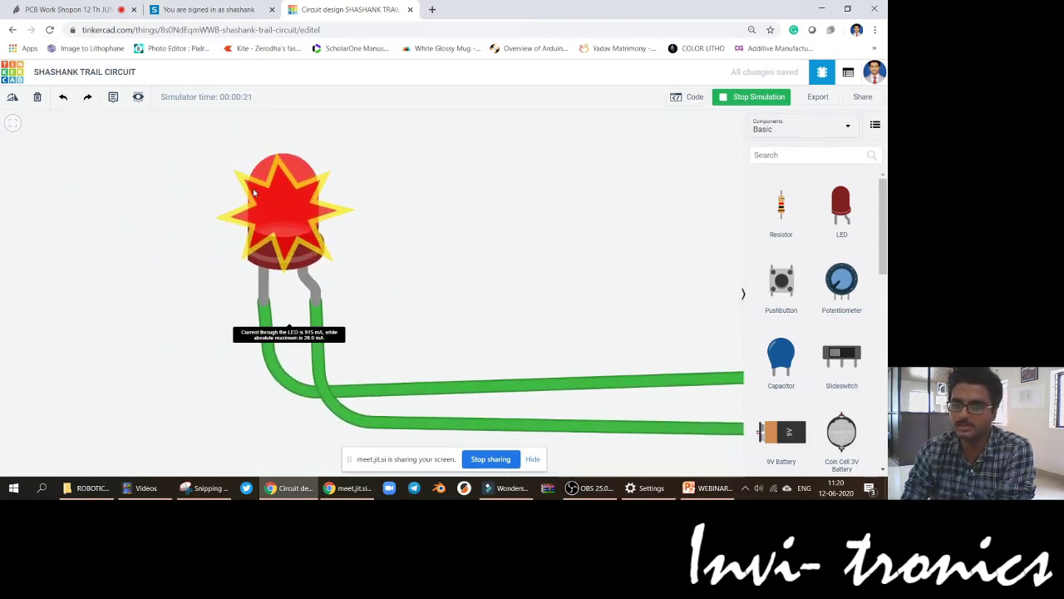
scroll(361, 213, "down", 5)
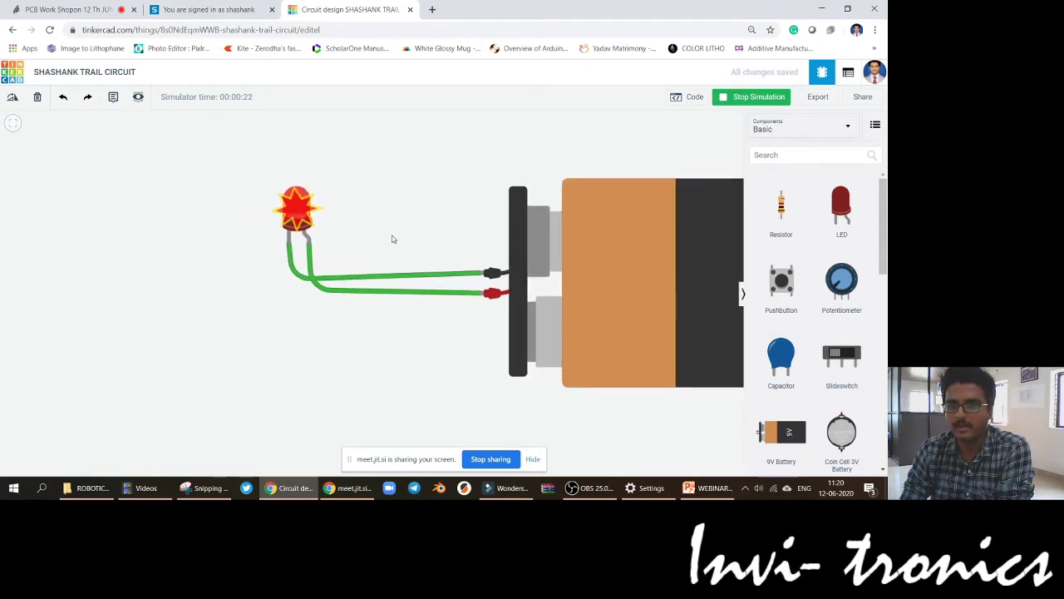
mouse_move(218, 219)
scroll(223, 218, "up", 3)
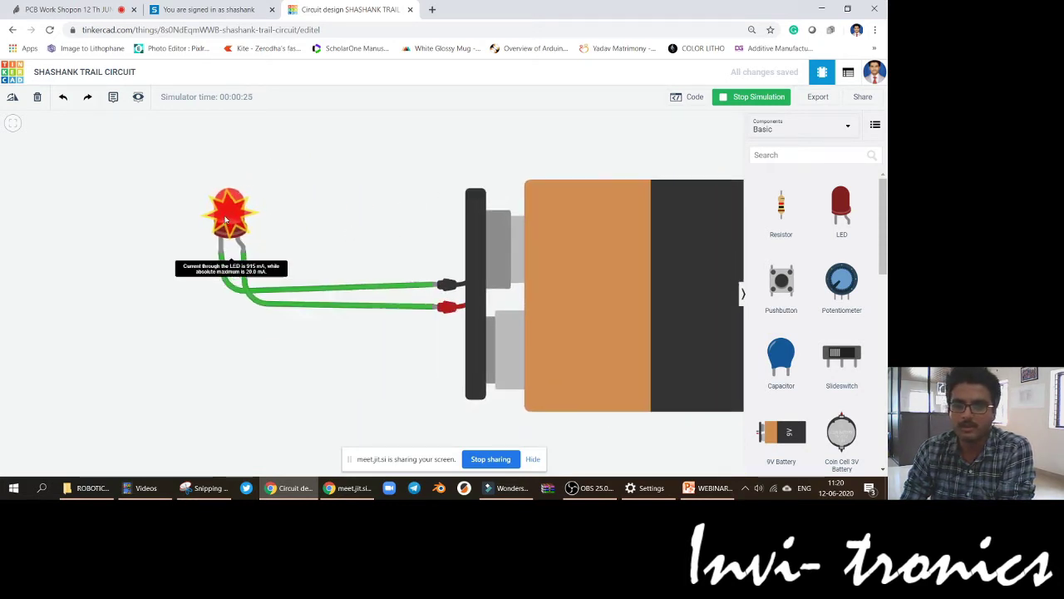
scroll(226, 217, "up", 2)
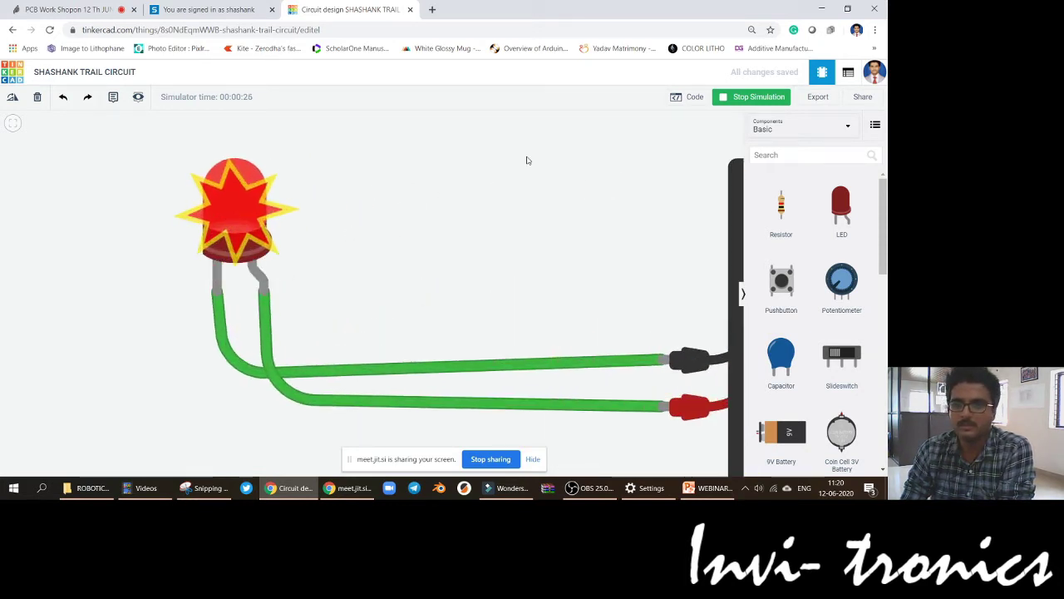
Step: Stop the simulation and clear the work area by deleting the LED, its wires and the 9V battery
left_click(752, 98)
scroll(492, 213, "down", 3)
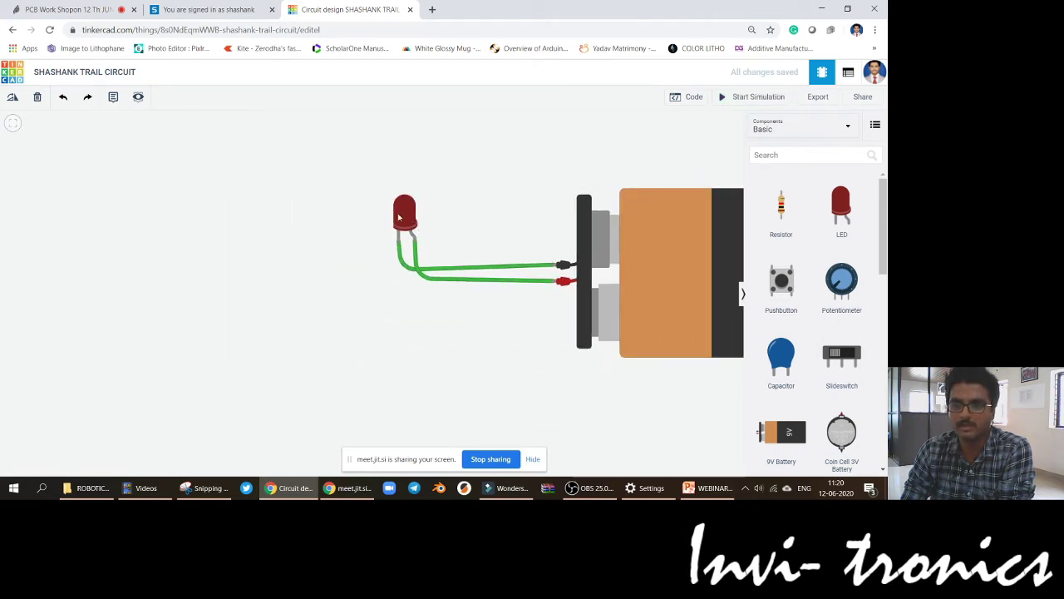
left_click(398, 217)
left_click(37, 96)
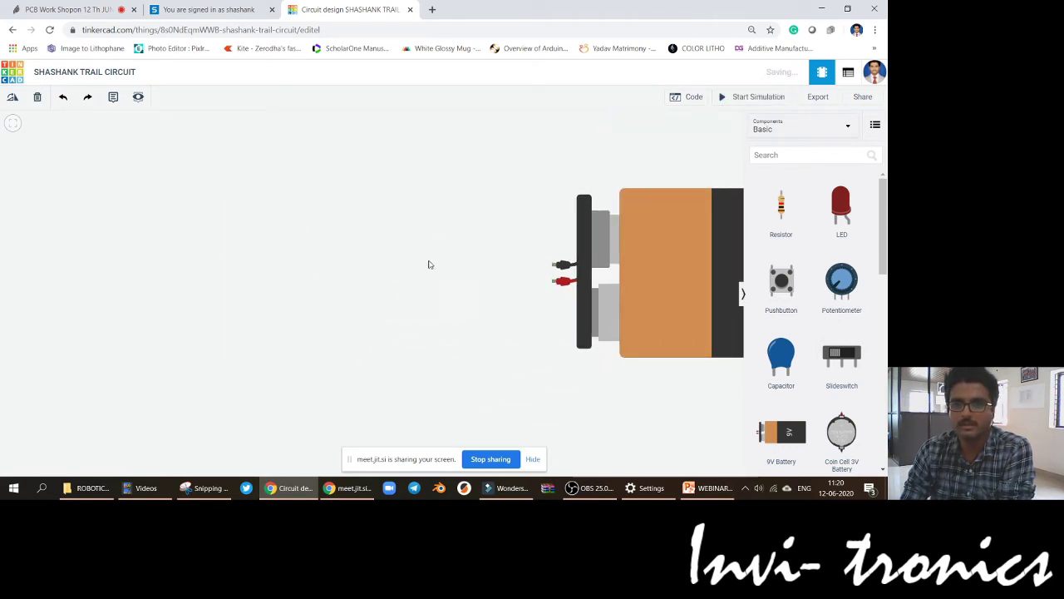
left_click(698, 274)
left_click(37, 96)
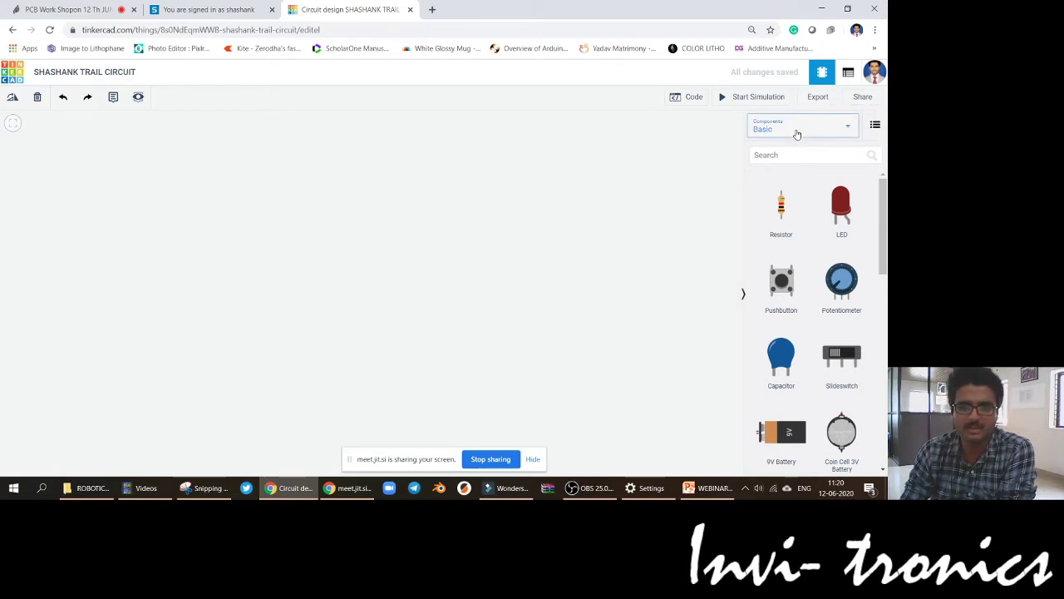
Step: Switch the component library from the basic set to all components
left_click(820, 138)
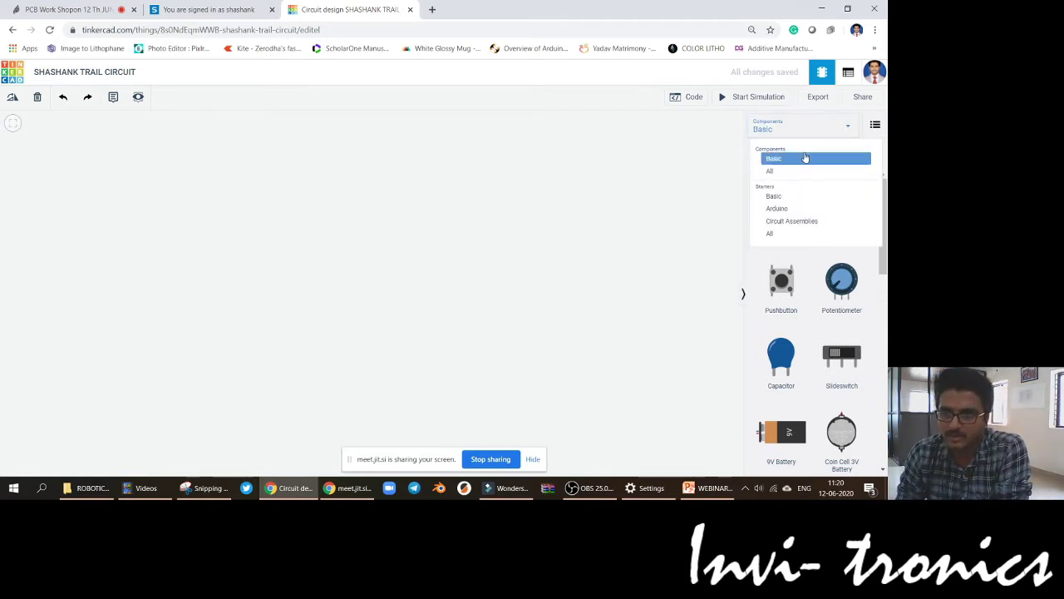
left_click(822, 159)
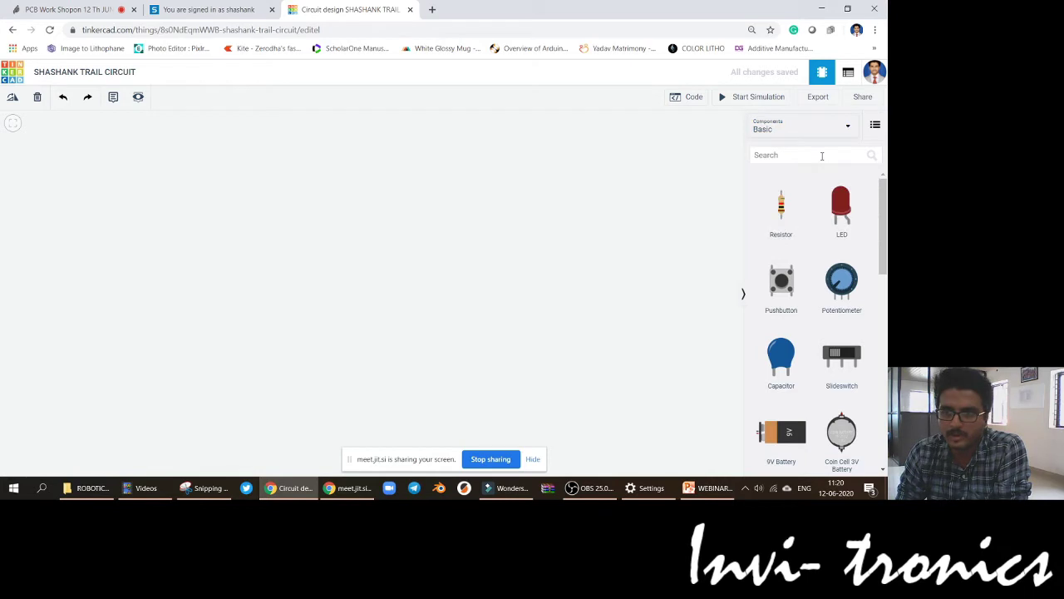
left_click(820, 134)
left_click(800, 172)
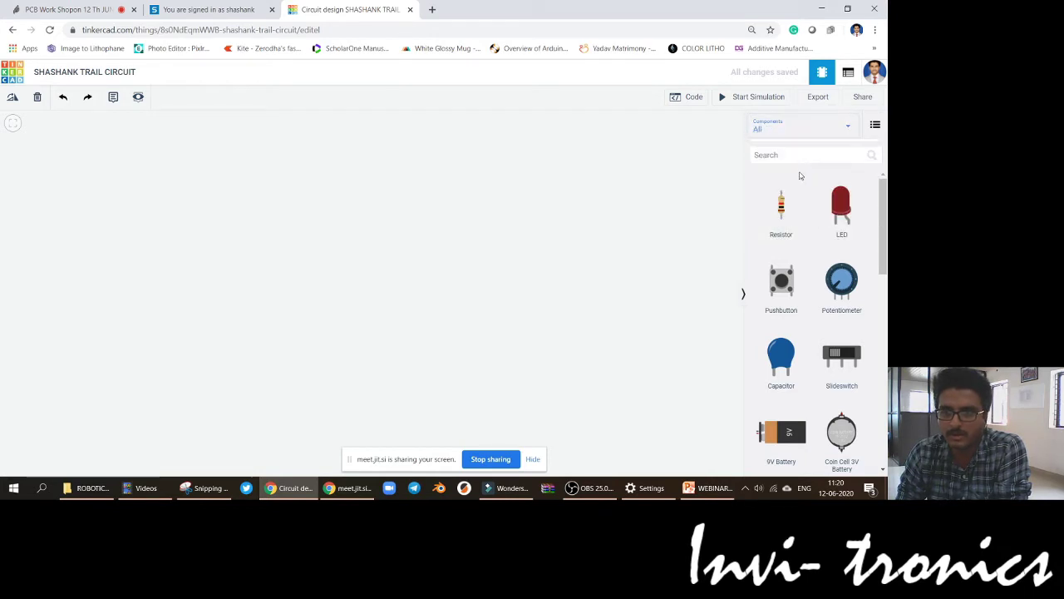
Step: Browse the full component library through to the logic chips and back to the input components
scroll(821, 228, "down", 8)
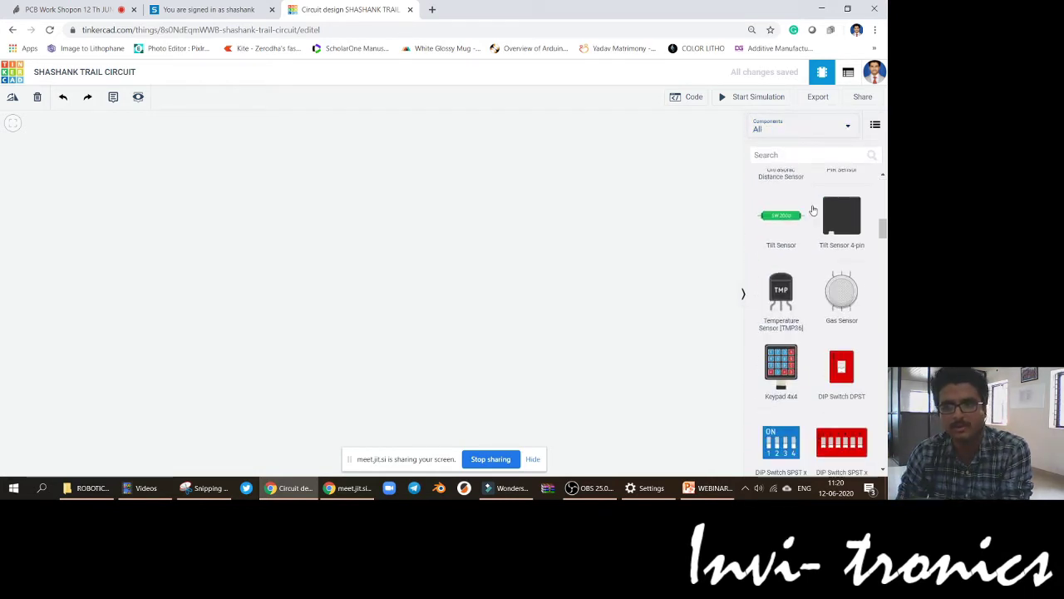
scroll(813, 210, "down", 4)
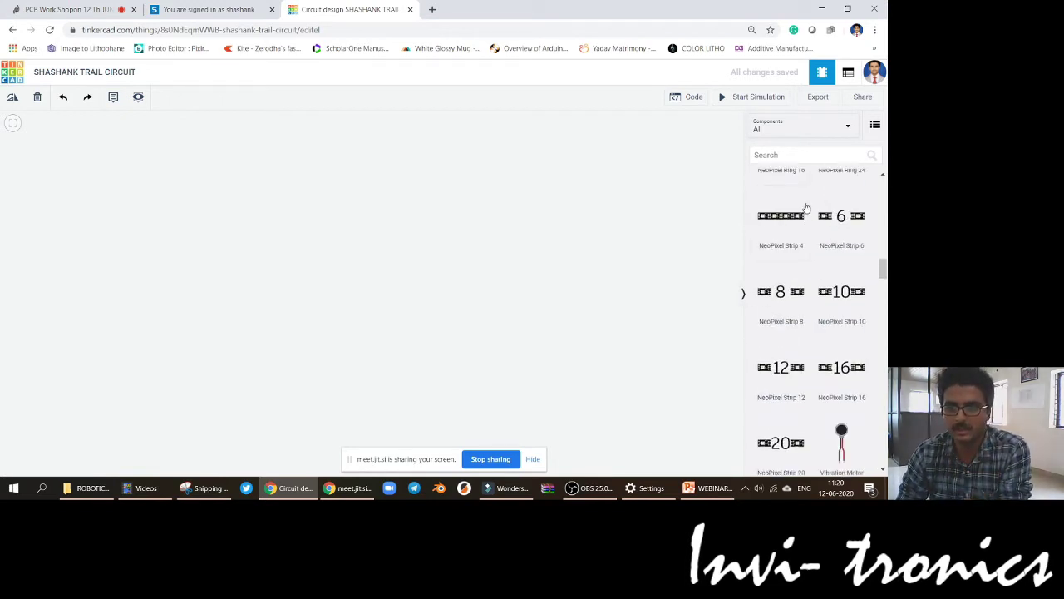
scroll(806, 207, "down", 10)
scroll(806, 206, "down", 15)
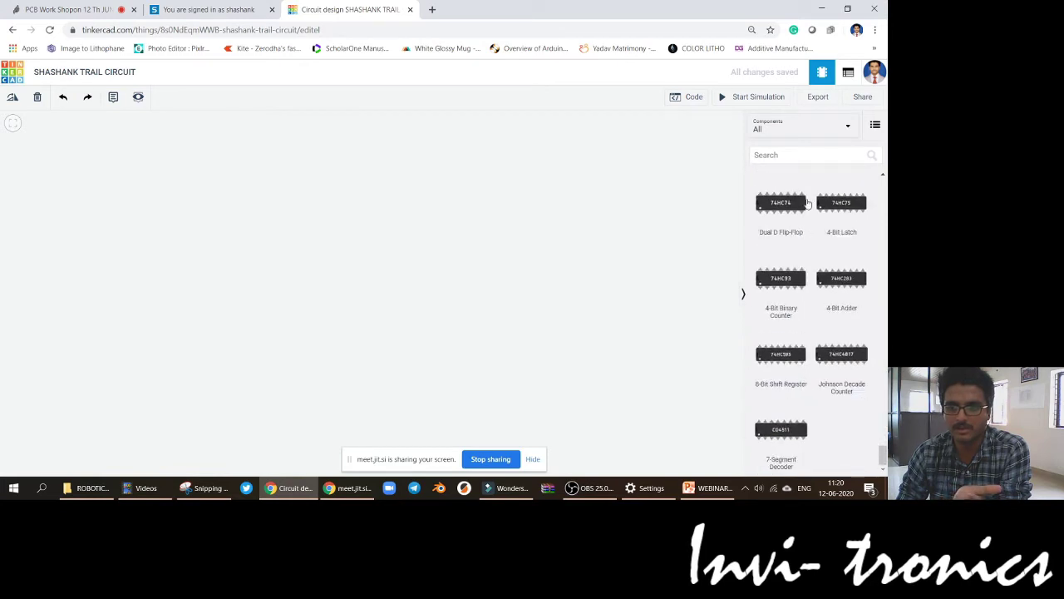
scroll(872, 224, "up", 15)
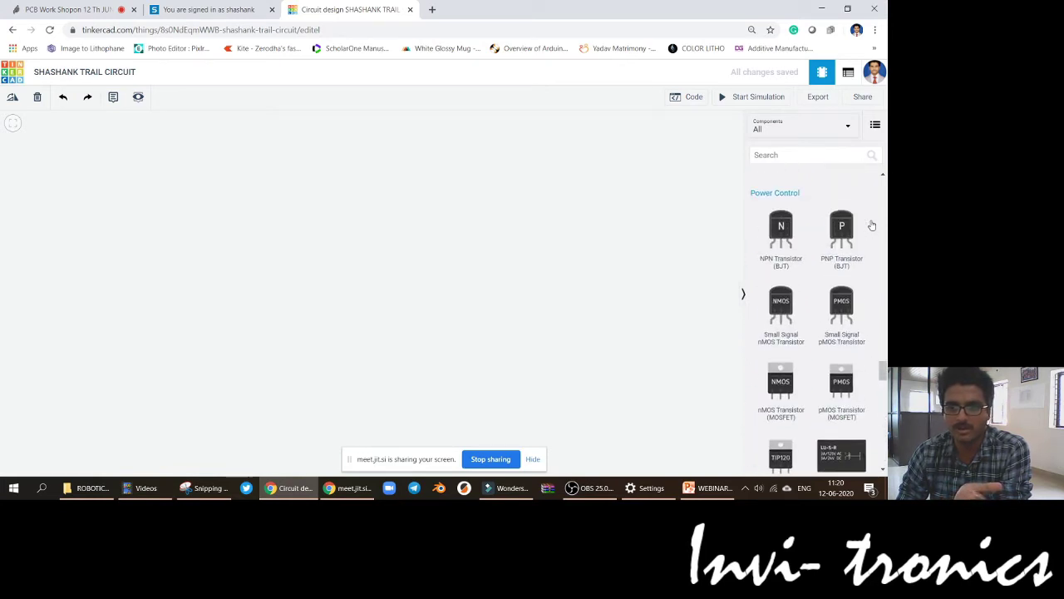
scroll(874, 223, "up", 15)
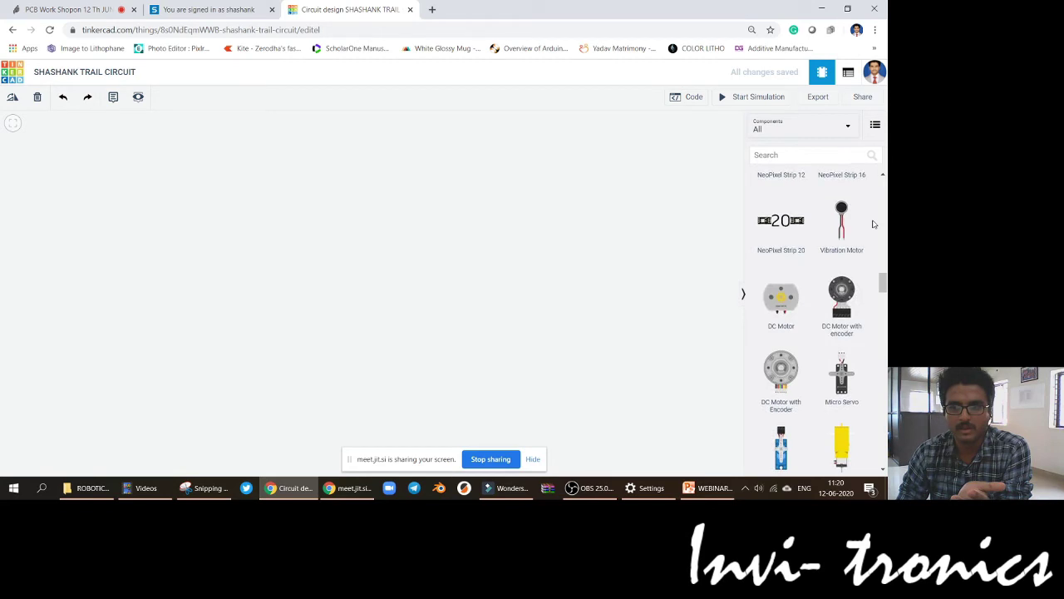
scroll(876, 223, "up", 10)
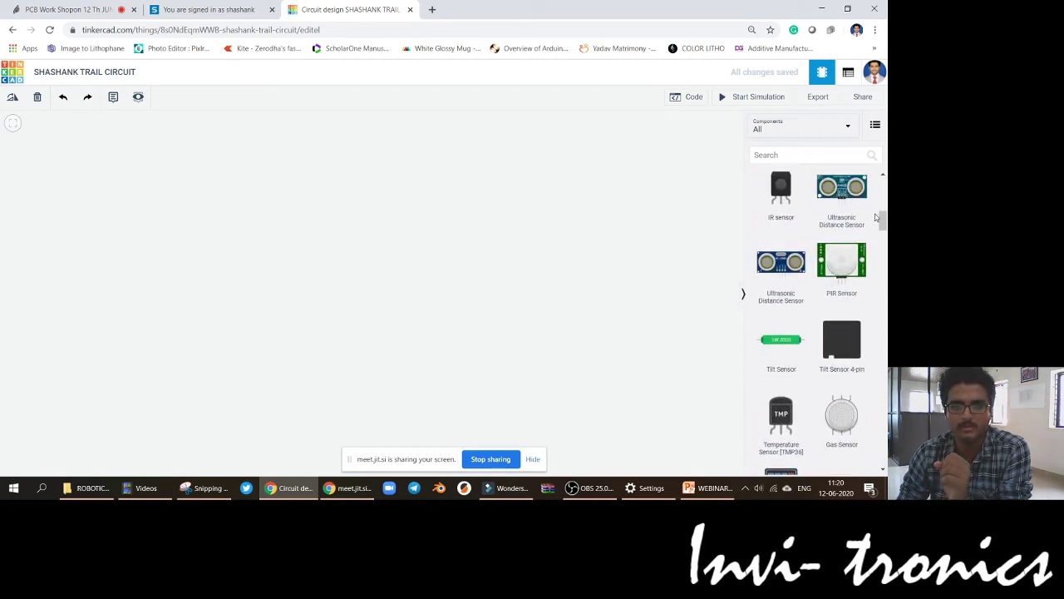
scroll(868, 213, "up", 4)
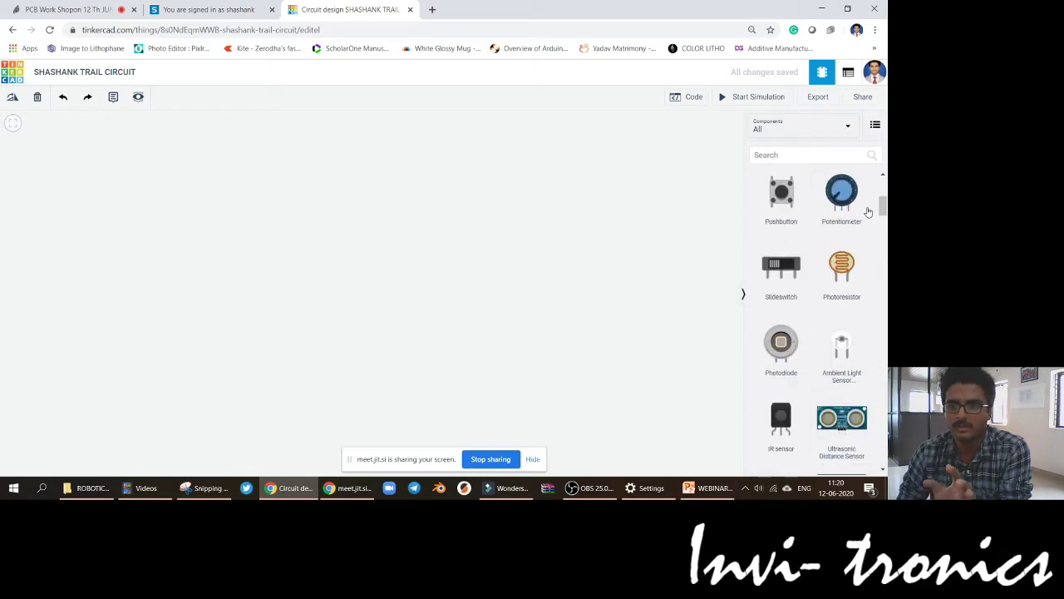
Step: Examine the motors, instruments, integrated circuits and power control parts in the full component library
scroll(866, 209, "down", 6)
scroll(866, 210, "down", 20)
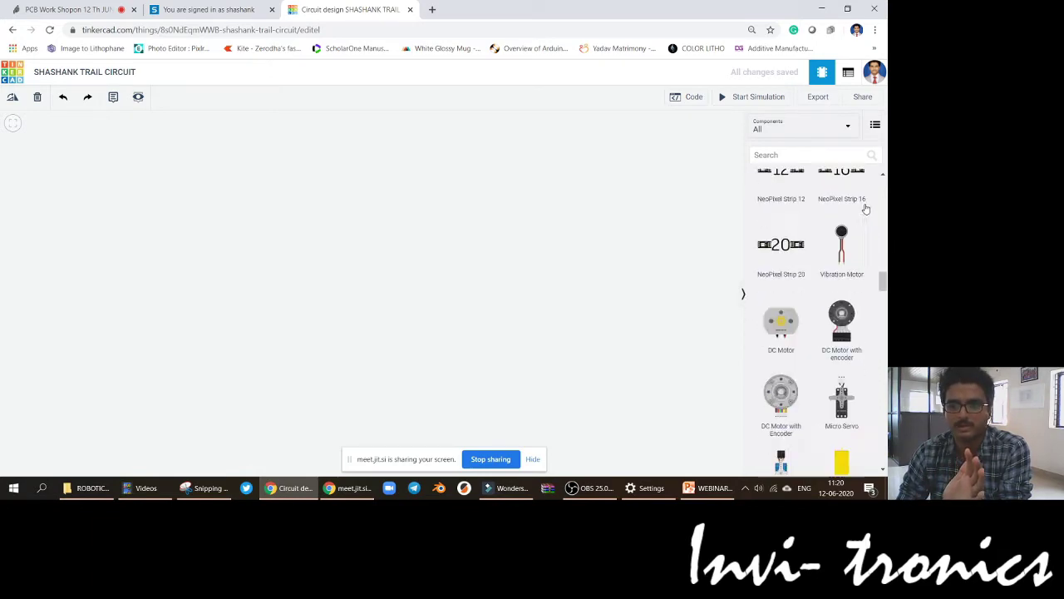
scroll(866, 209, "down", 6)
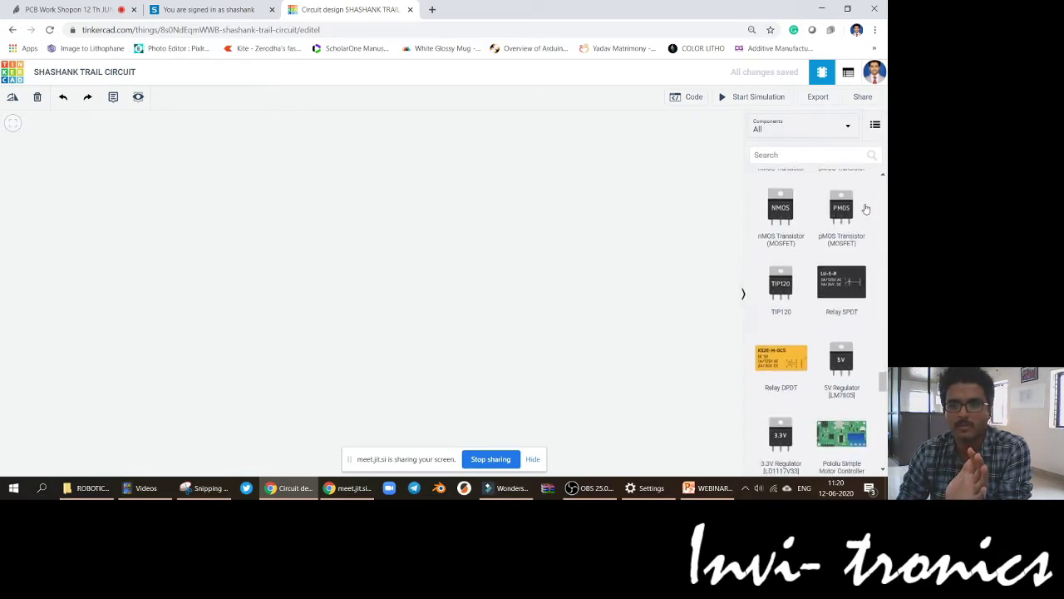
scroll(865, 209, "up", 6)
scroll(865, 210, "up", 5)
scroll(867, 208, "down", 3)
scroll(867, 209, "up", 1)
scroll(870, 218, "down", 1)
scroll(840, 241, "down", 1)
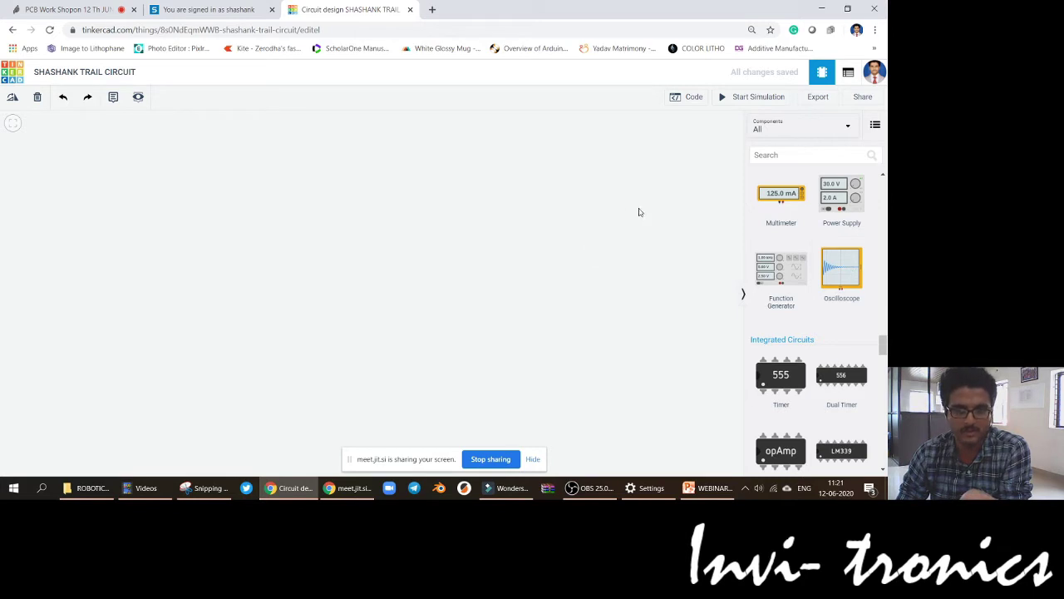
scroll(823, 241, "down", 2)
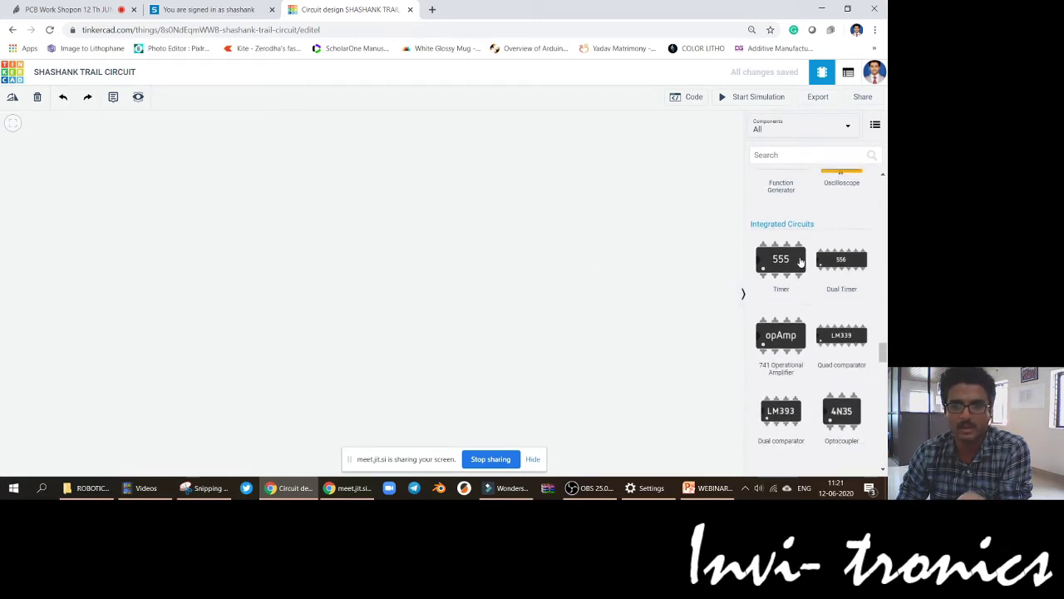
scroll(793, 274, "down", 2)
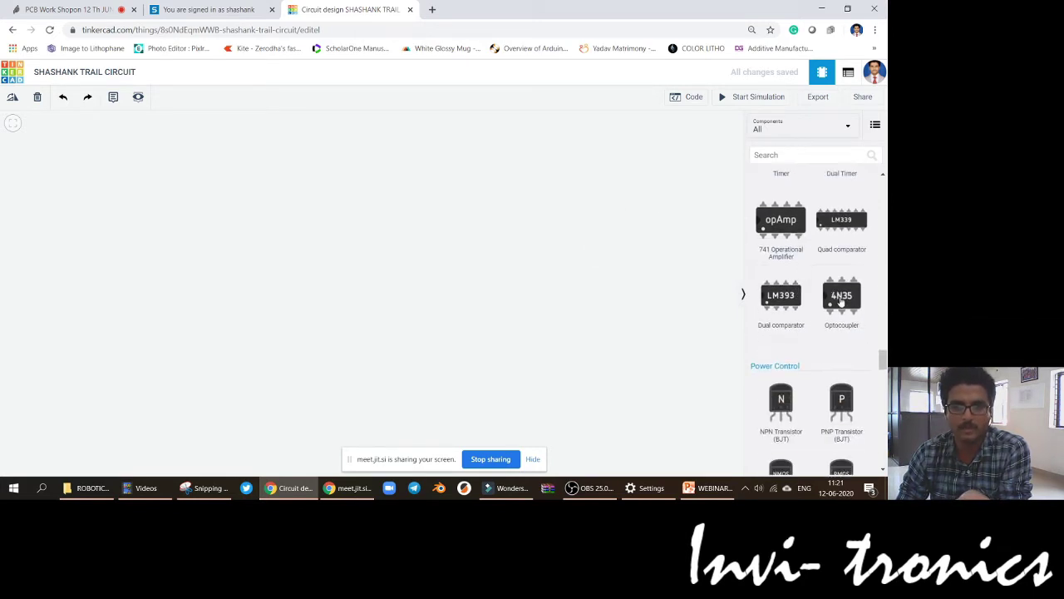
Step: Examine the power control, networking, connector and logic parts in the full component library and go back up to the NeoPixel parts
scroll(835, 316, "down", 4)
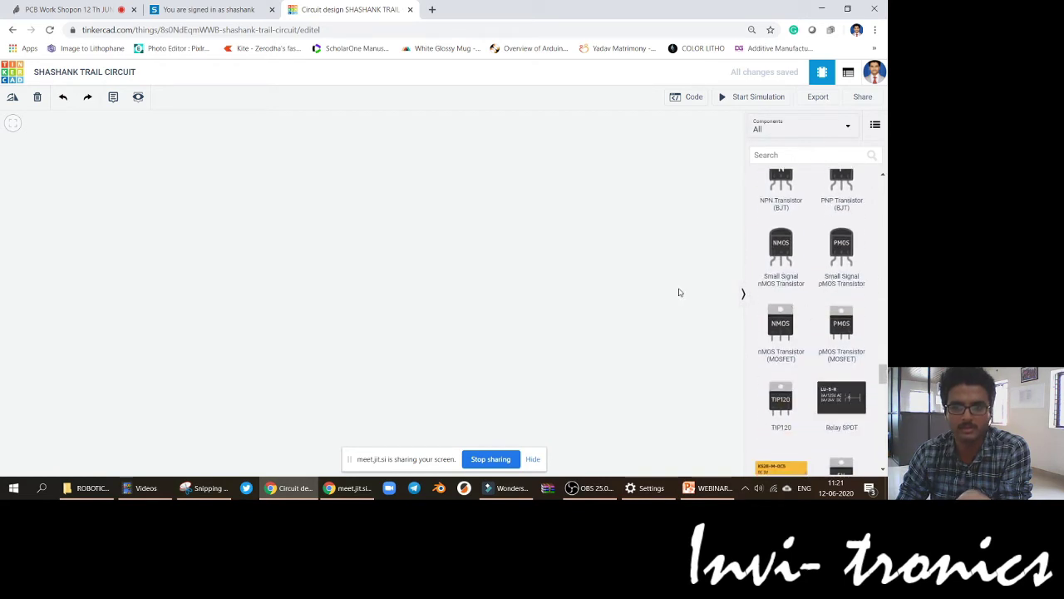
scroll(855, 307, "down", 10)
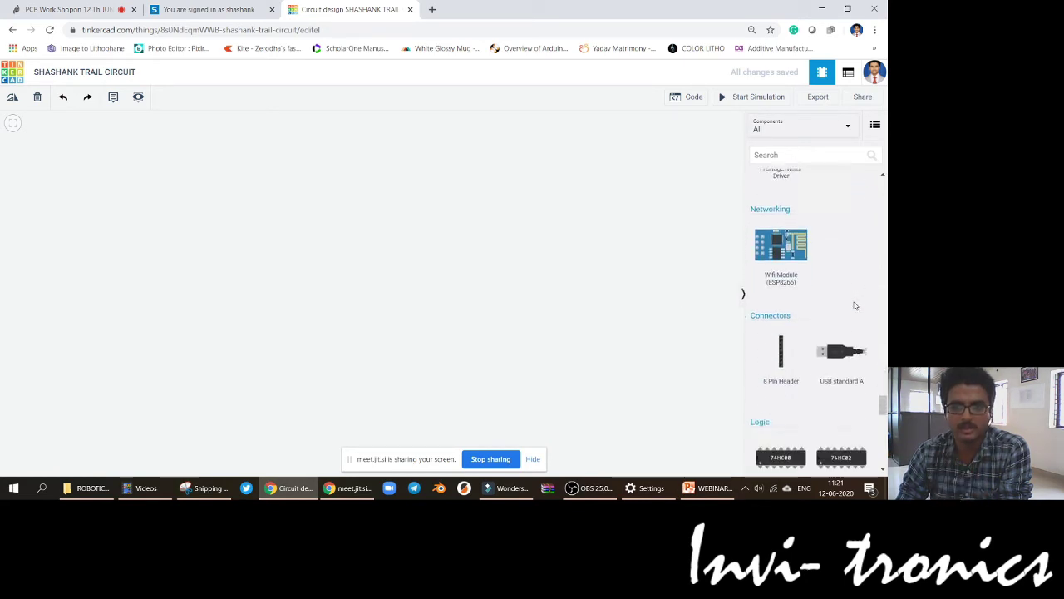
scroll(855, 307, "down", 1)
scroll(855, 307, "down", 10)
scroll(854, 307, "up", 15)
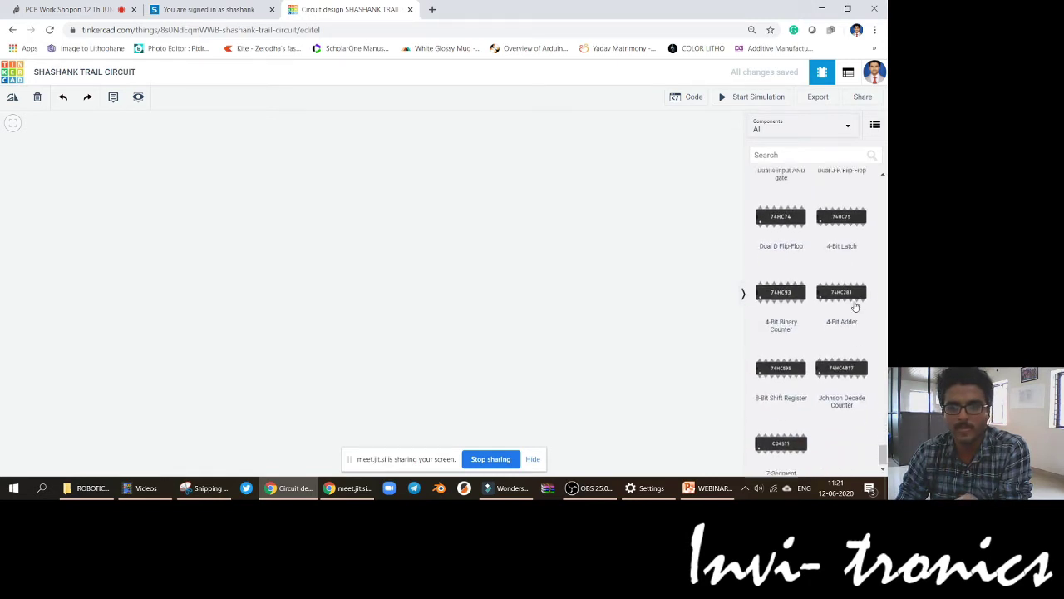
scroll(855, 307, "up", 5)
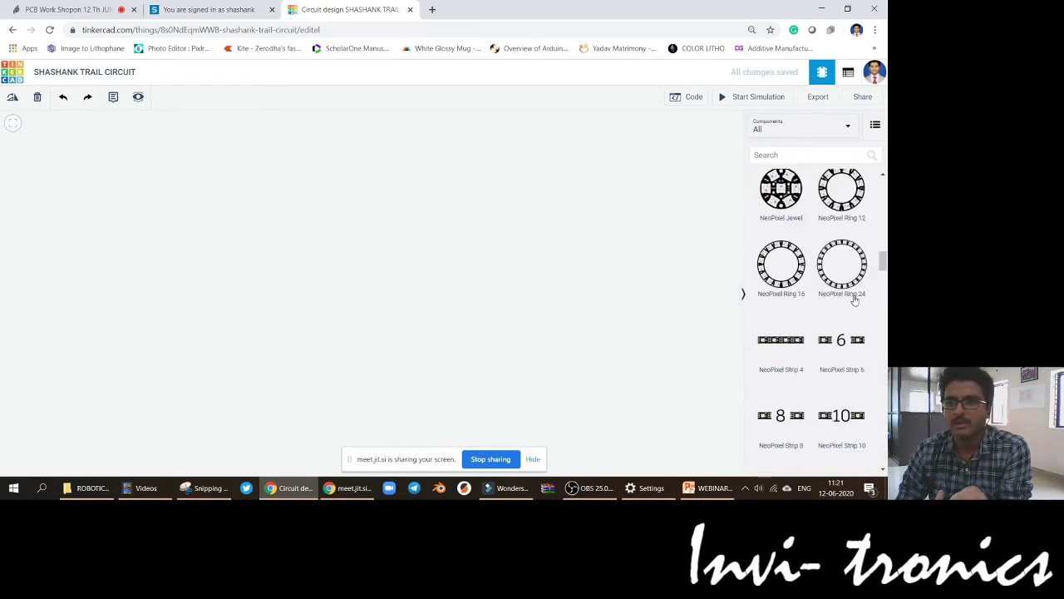
Step: Switch the library to the Basic starters and place the LED Switch starter circuit in the work area
left_click(829, 133)
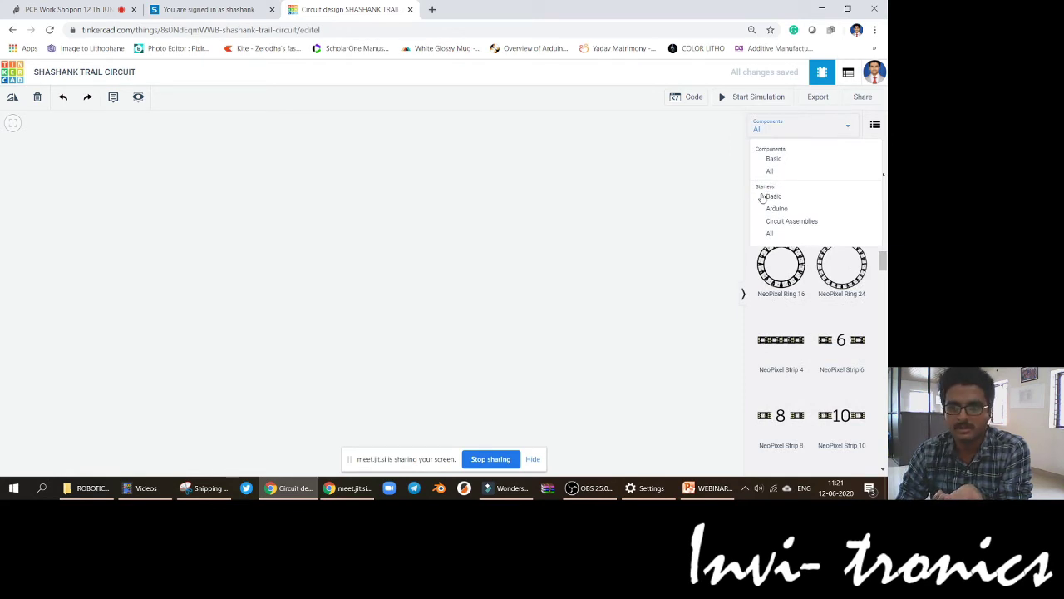
left_click(781, 198)
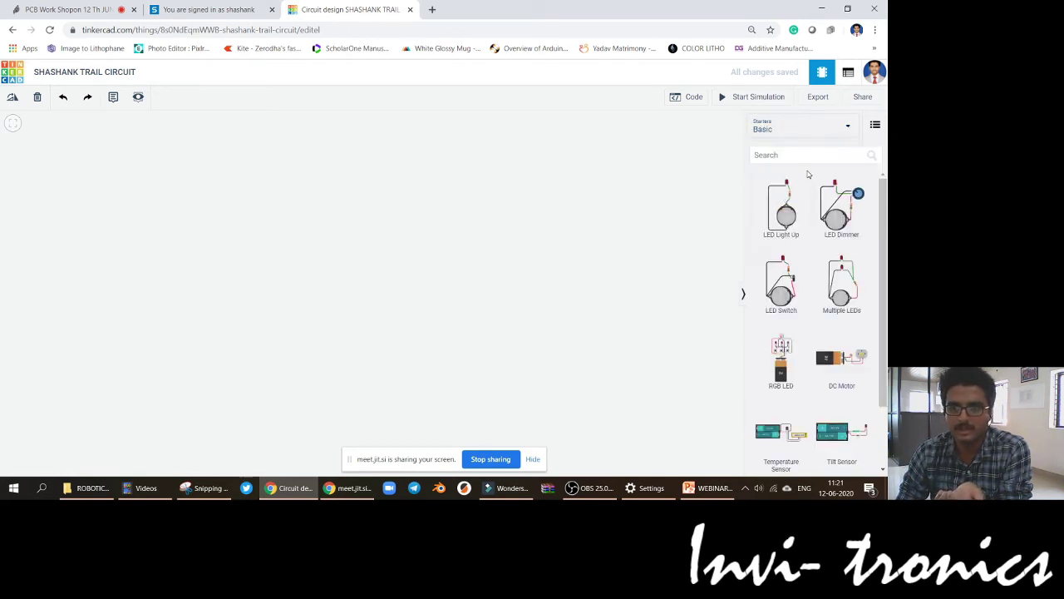
scroll(823, 233, "down", 2)
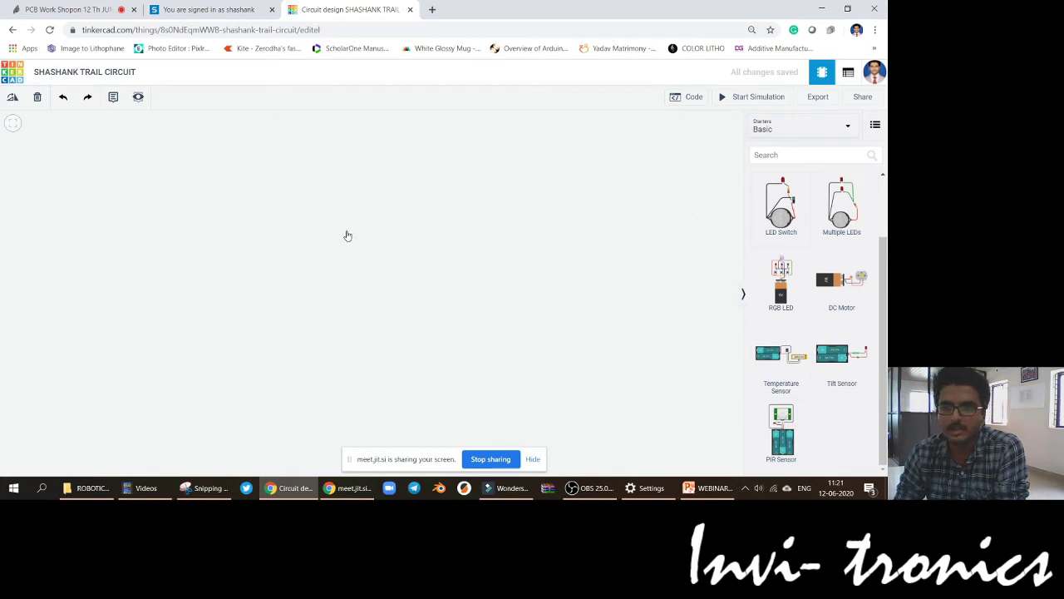
key("ctrl+z")
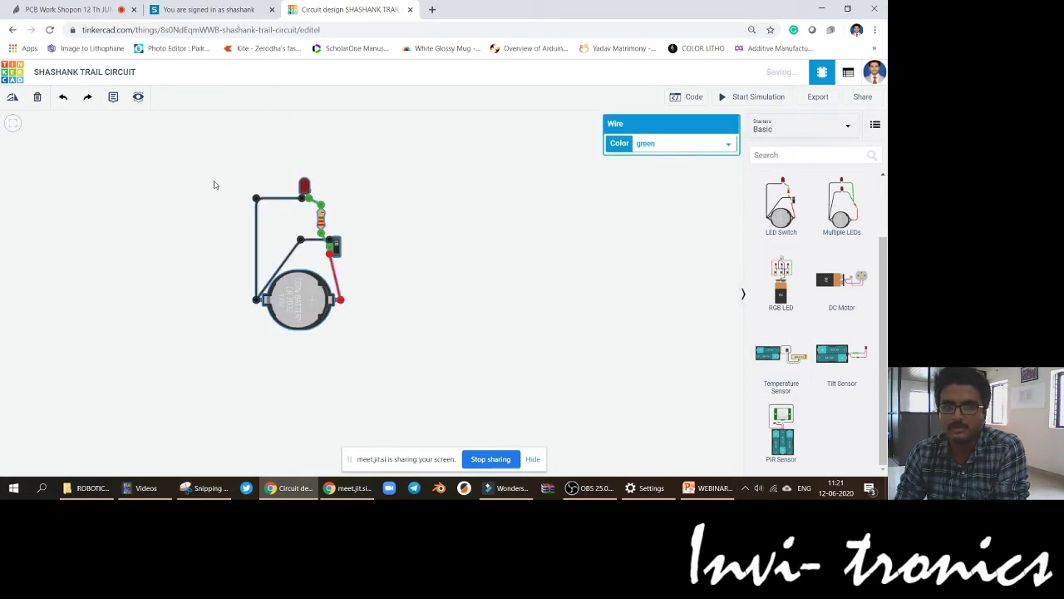
scroll(396, 327, "up", 3)
left_click(437, 280)
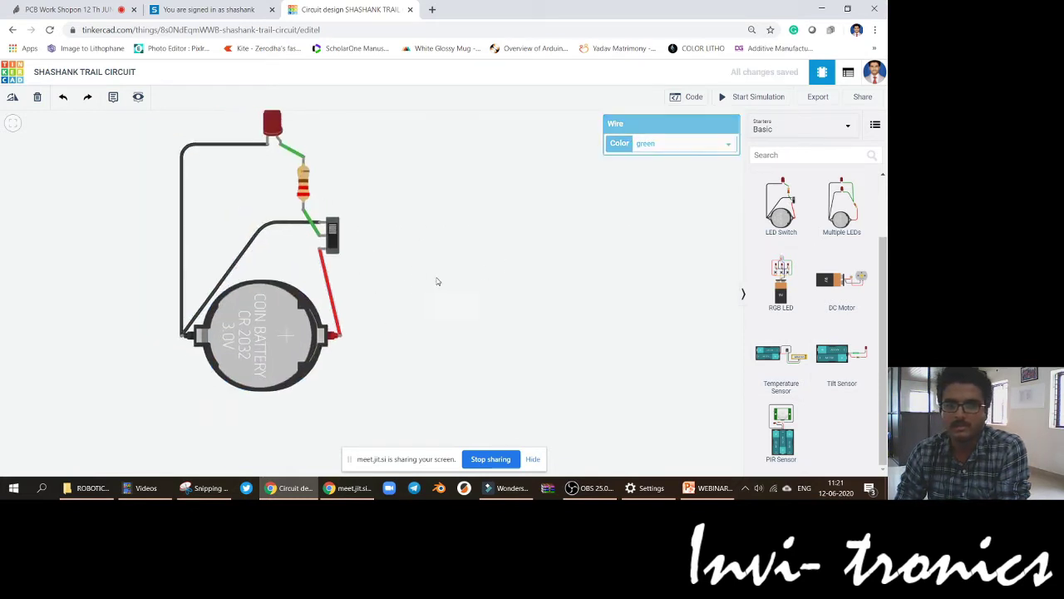
Step: Simulate the LED Switch circuit and toggle its slide switch back and forth to turn the LED on and off
left_click(744, 97)
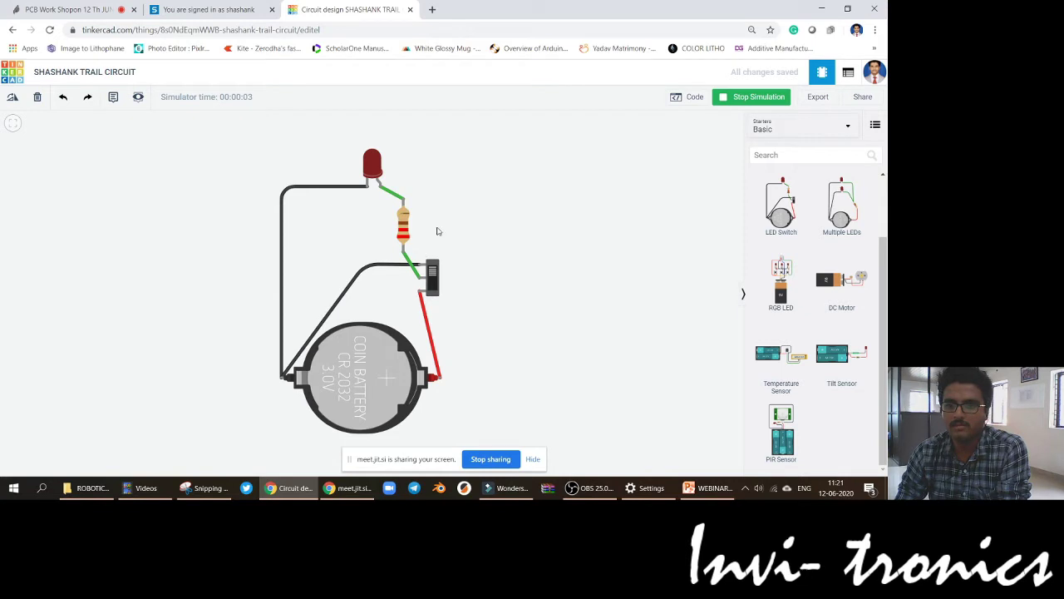
left_click(433, 279)
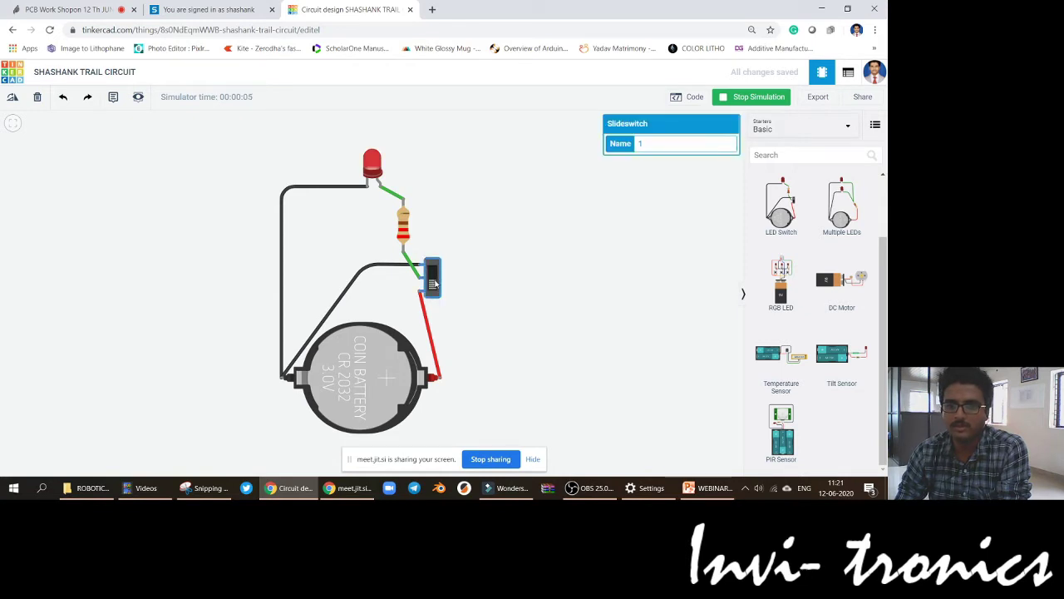
left_click(432, 272)
left_click(432, 275)
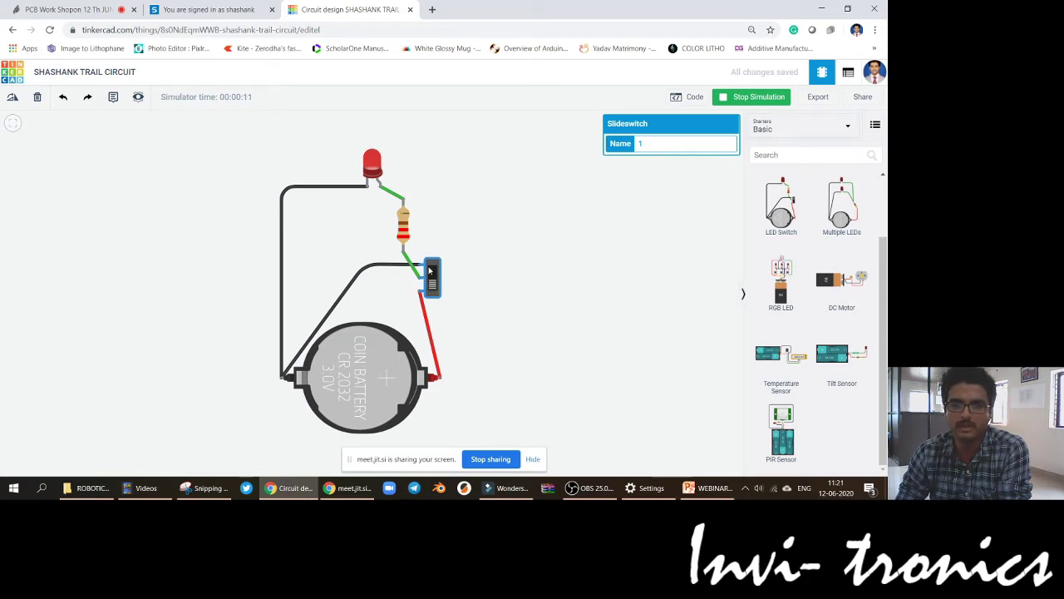
left_click(429, 268)
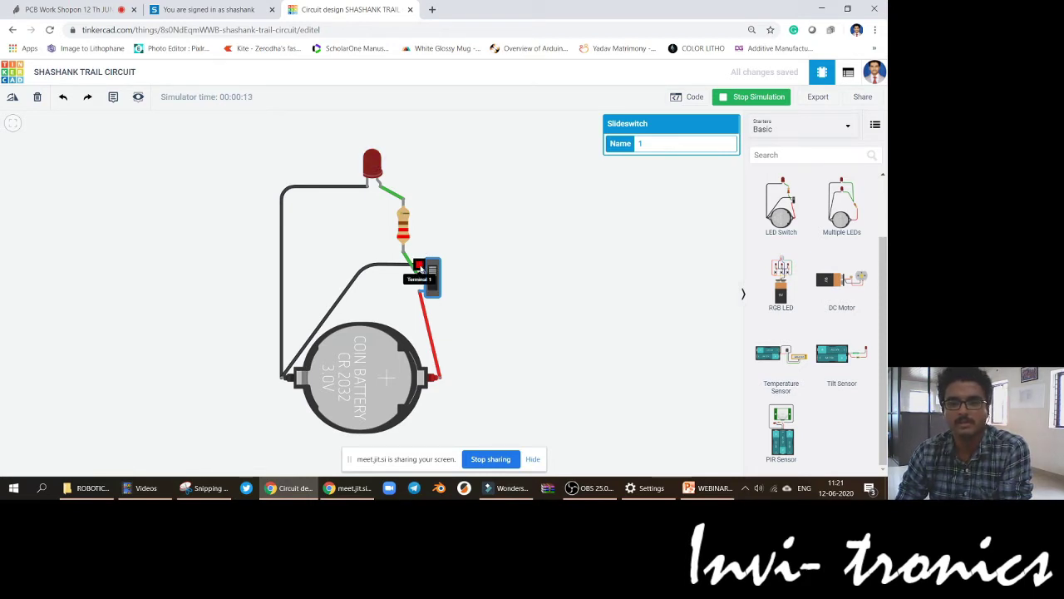
left_click(430, 284)
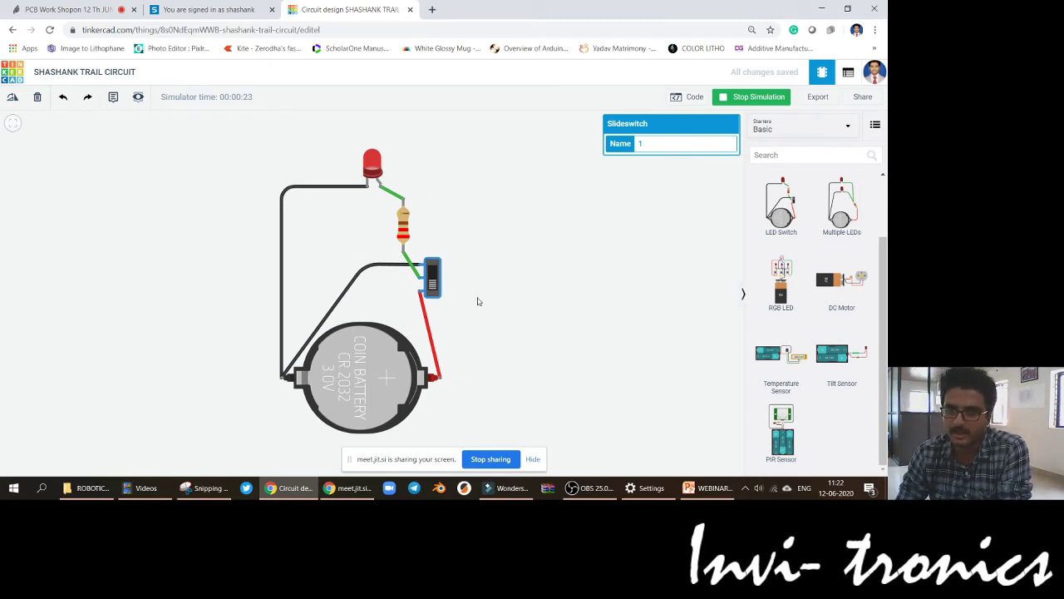
Step: Stop the simulation and clear the work area by deleting the coin cell battery, LED, resistor and slide switch
scroll(539, 379, "down", 3)
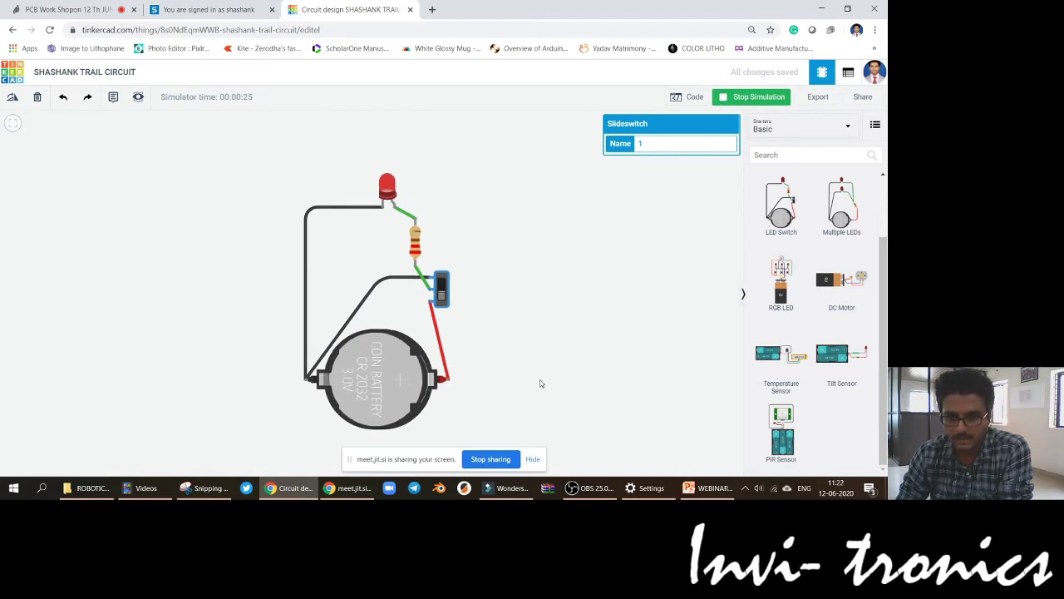
left_click_drag(449, 341, 221, 250)
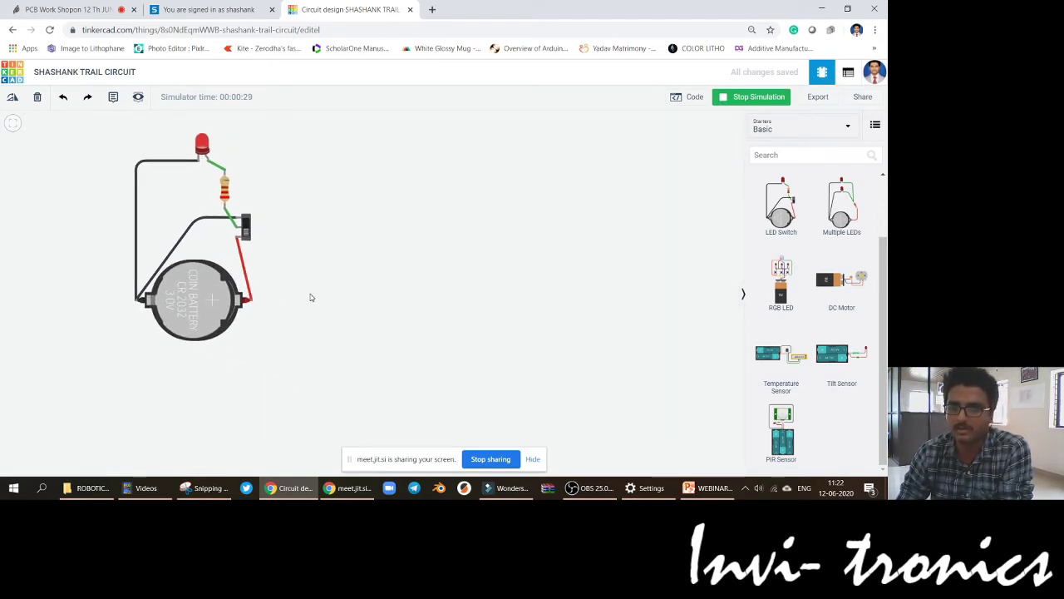
left_click(744, 97)
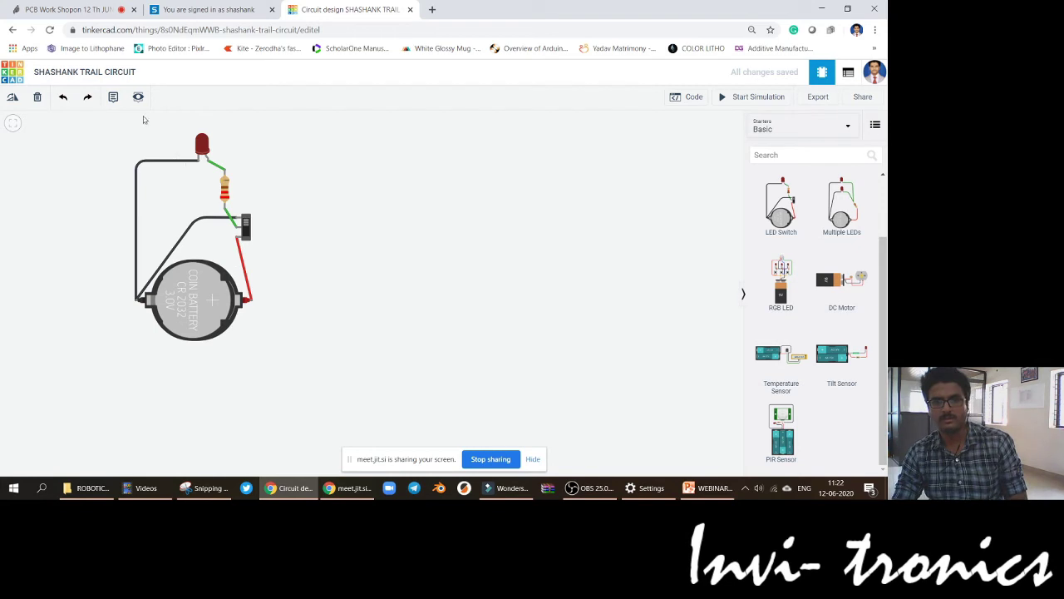
left_click(171, 285)
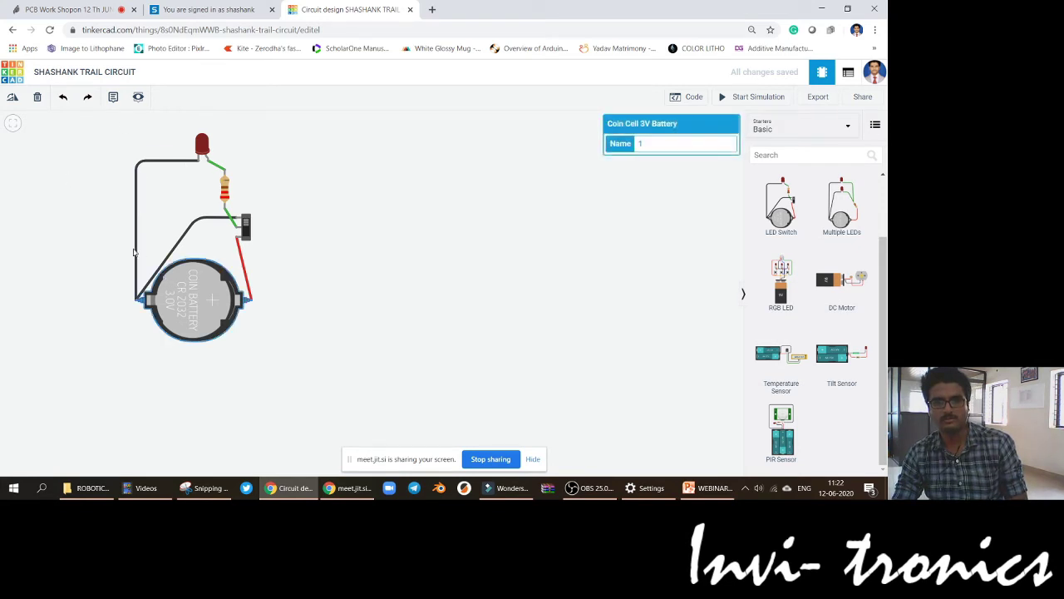
left_click(37, 96)
left_click(202, 146)
key("Delete")
left_click(223, 189)
key("Delete")
left_click(239, 220)
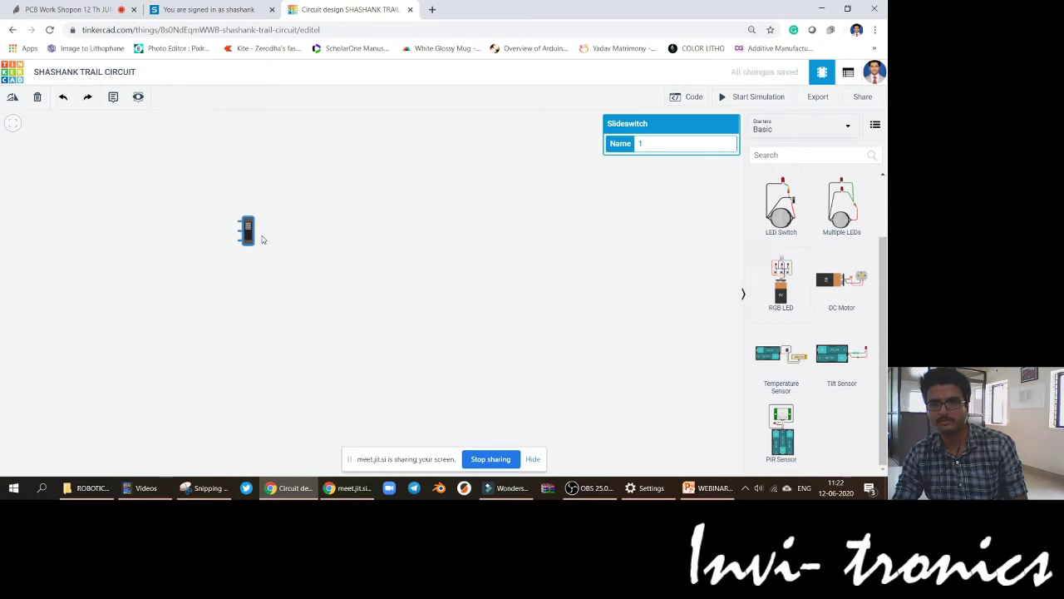
left_click(252, 240)
left_click(247, 237)
key("Delete")
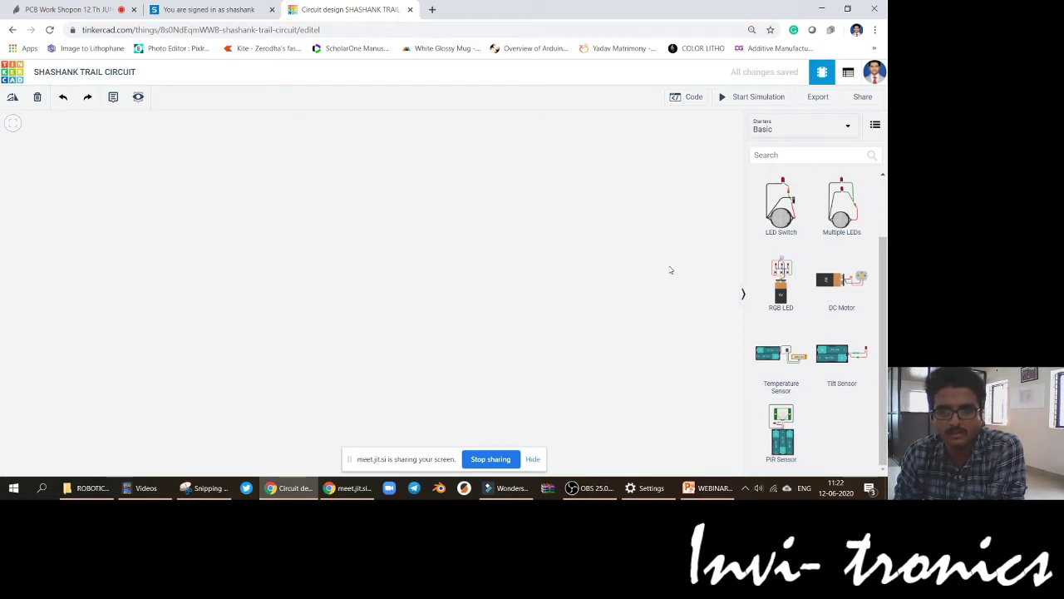
Step: Switch the library to the Arduino starters and place the Breadboard starter with its Arduino Uno in the work area
scroll(799, 208, "up", 1)
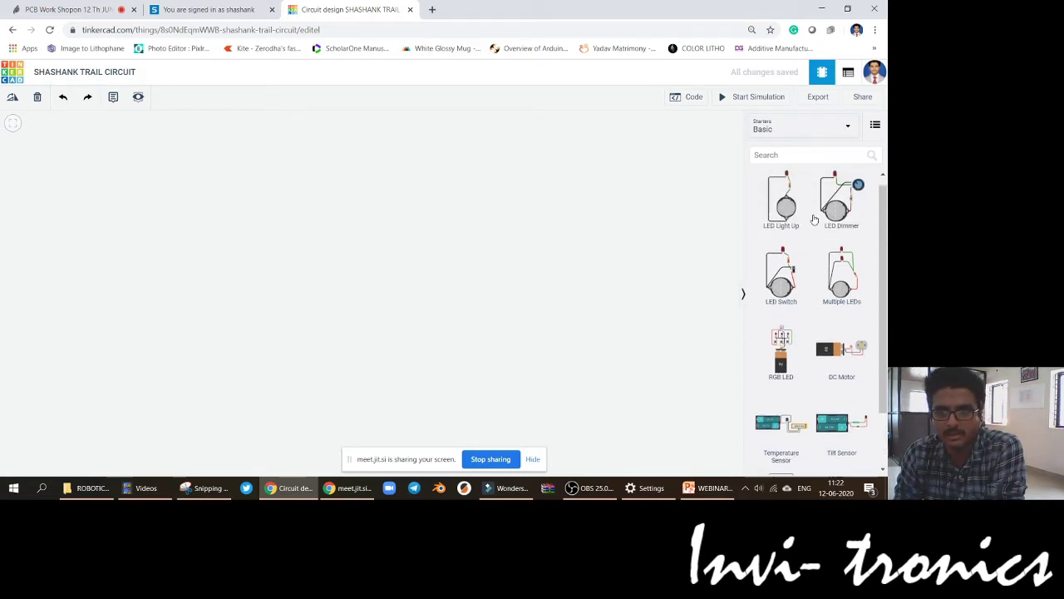
left_click(826, 131)
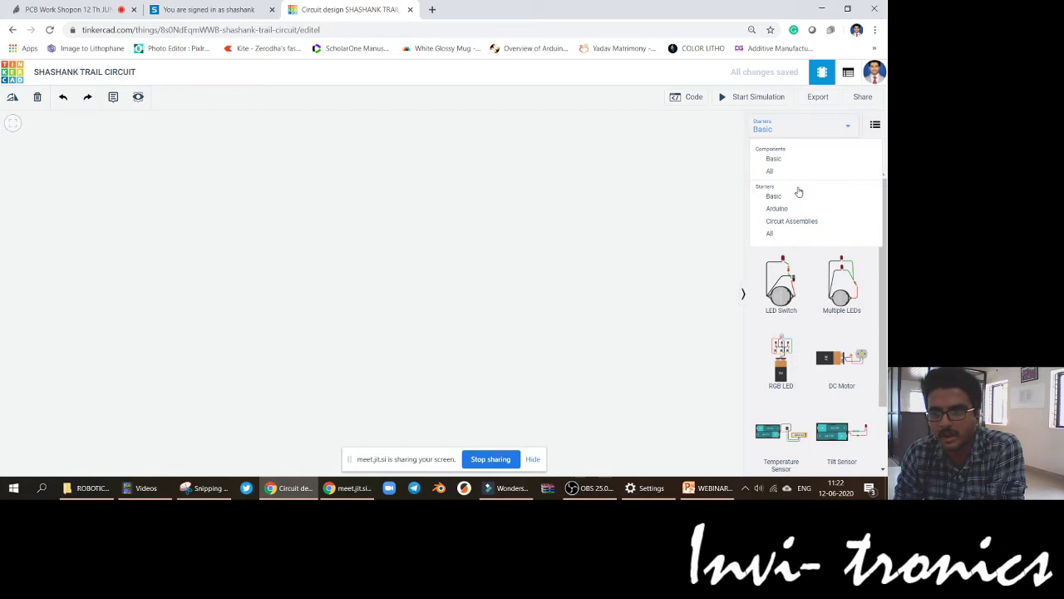
left_click(801, 209)
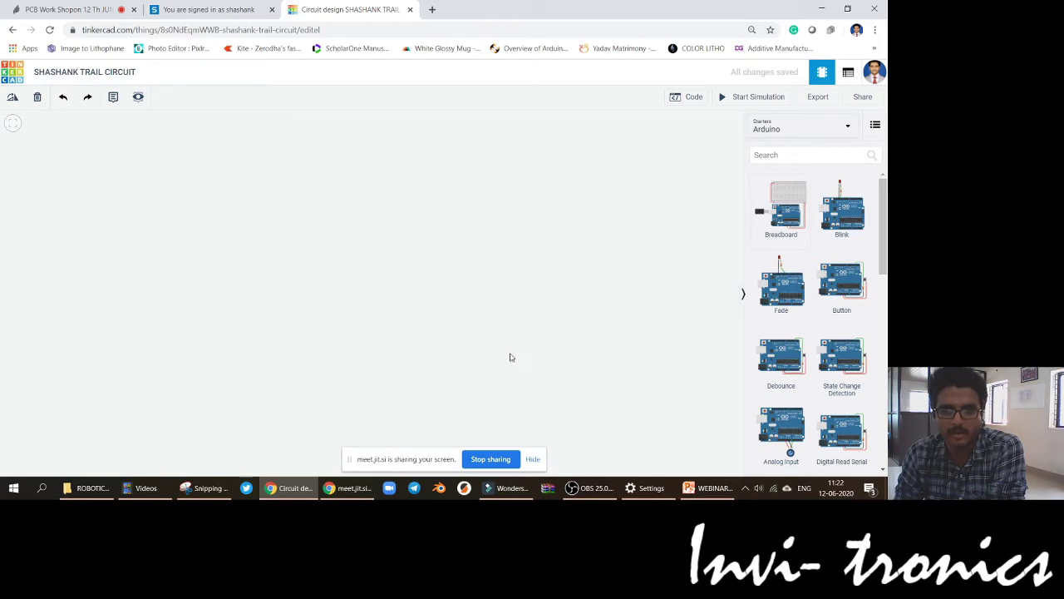
key("ctrl+z")
scroll(565, 288, "down", 2)
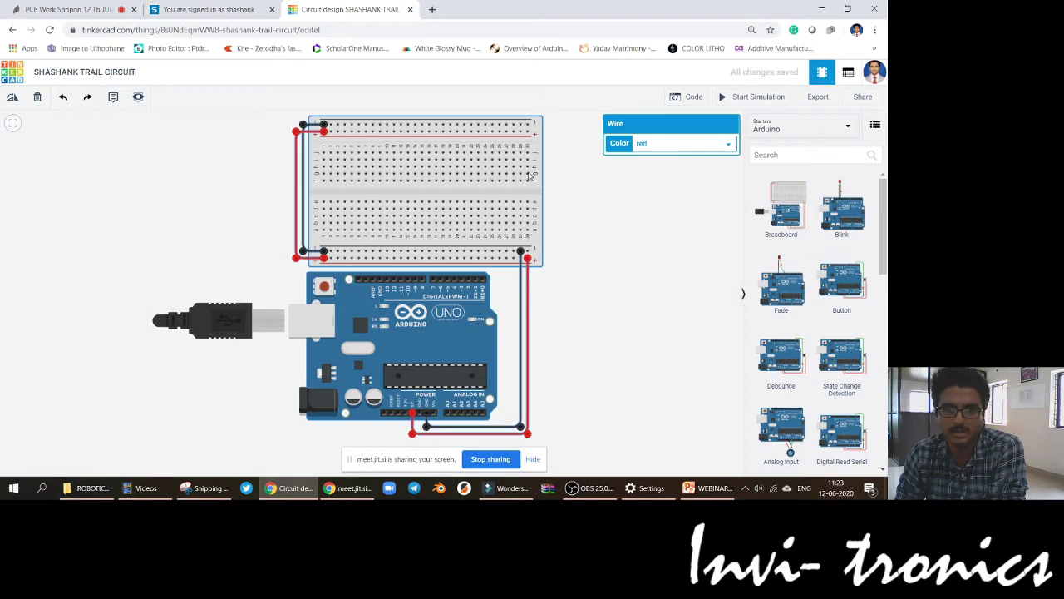
scroll(530, 176, "down", 2)
left_click_drag(349, 174, 584, 343)
left_click(654, 327)
left_click(449, 205)
key("Escape")
key("Escape")
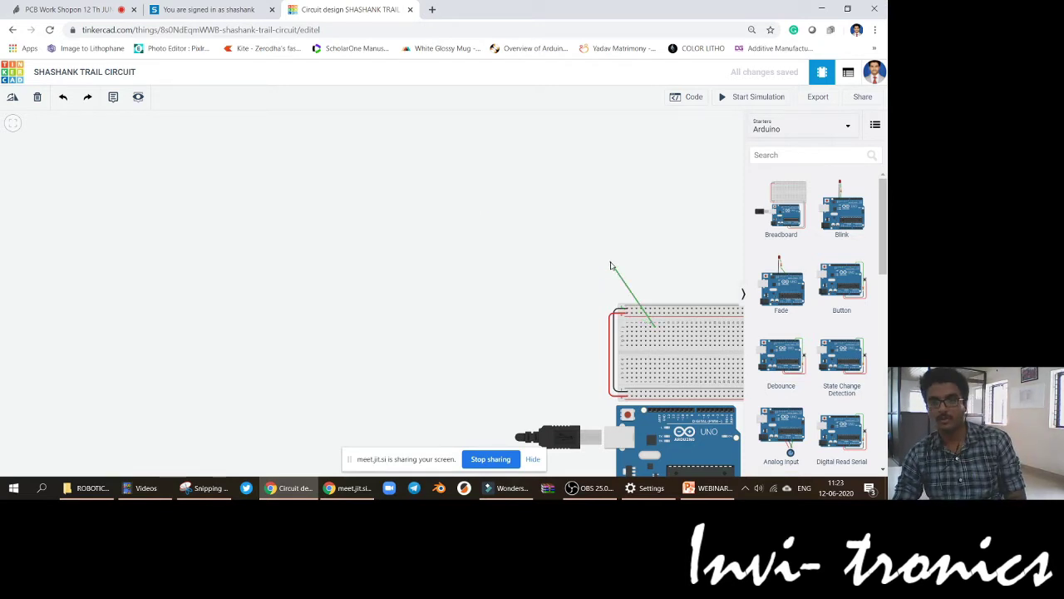
left_click_drag(563, 236, 311, 161)
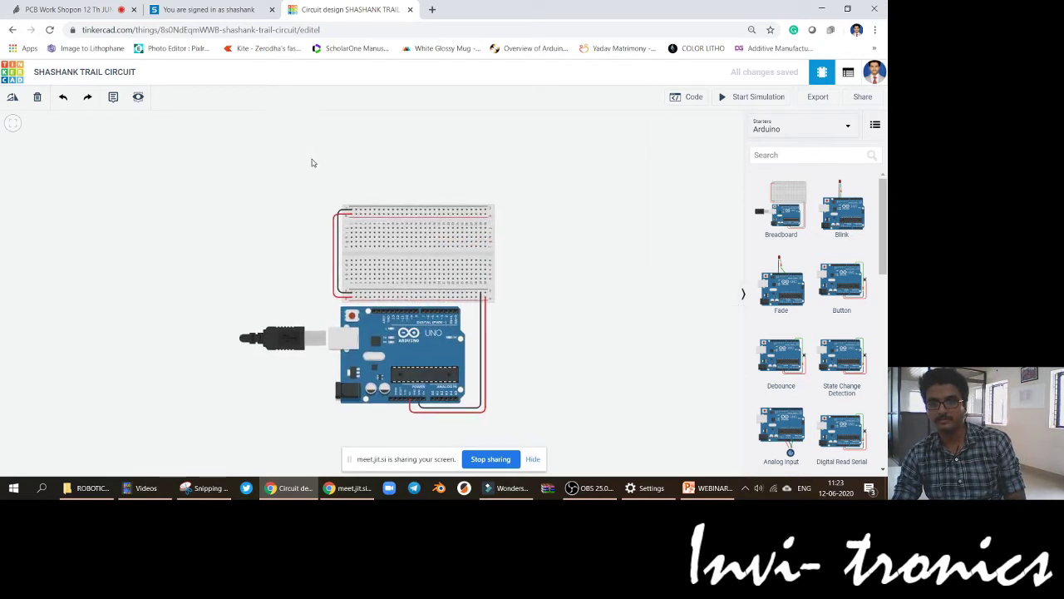
left_click(401, 237)
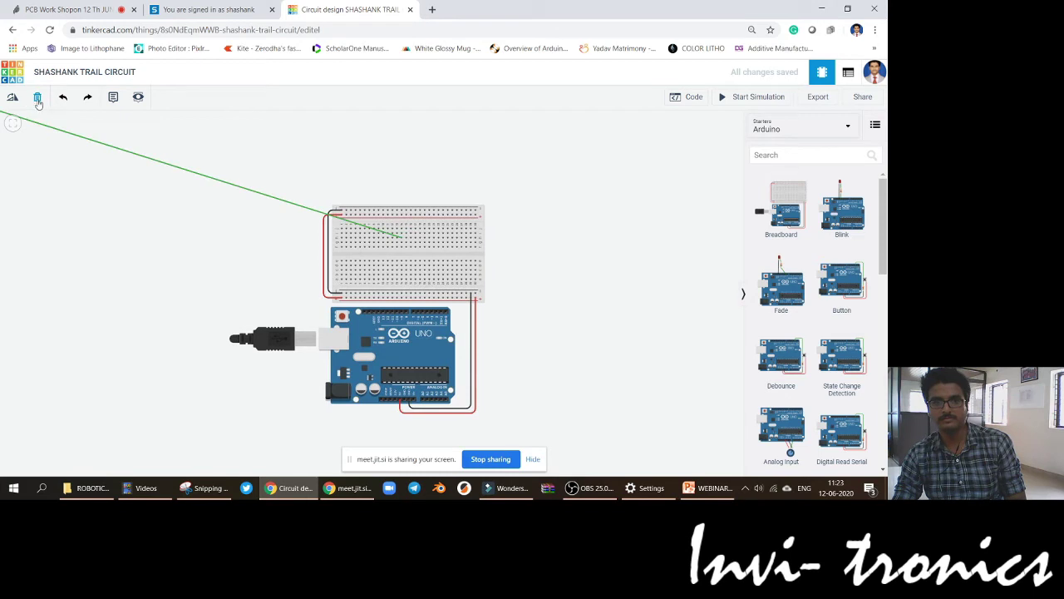
left_click(37, 98)
left_click(371, 256)
left_click(387, 263)
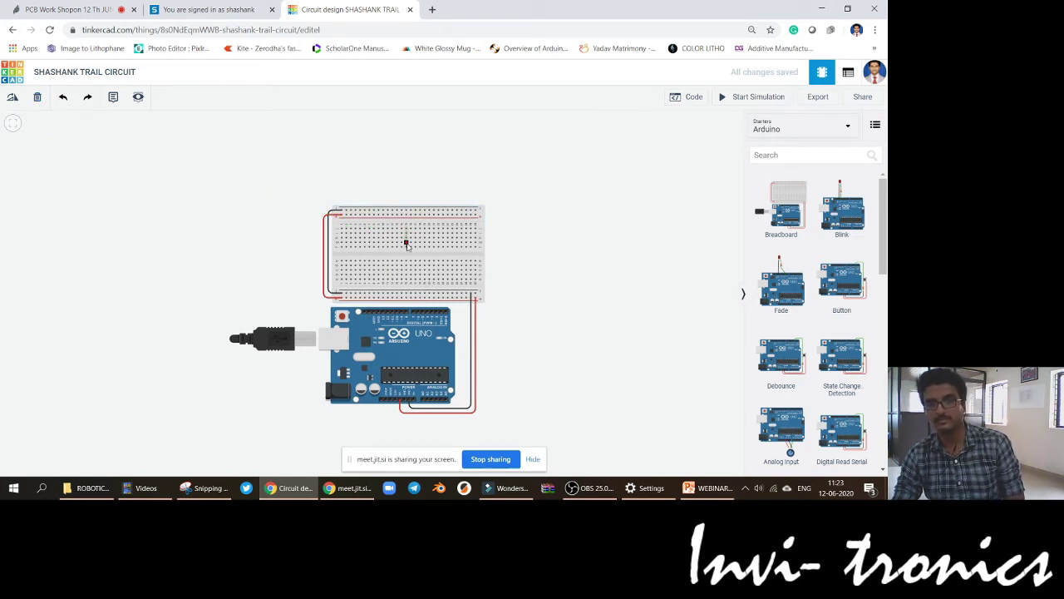
Step: Delete the breadboard and the Arduino Uno, accepting the loss of any code written for it
left_click(479, 217)
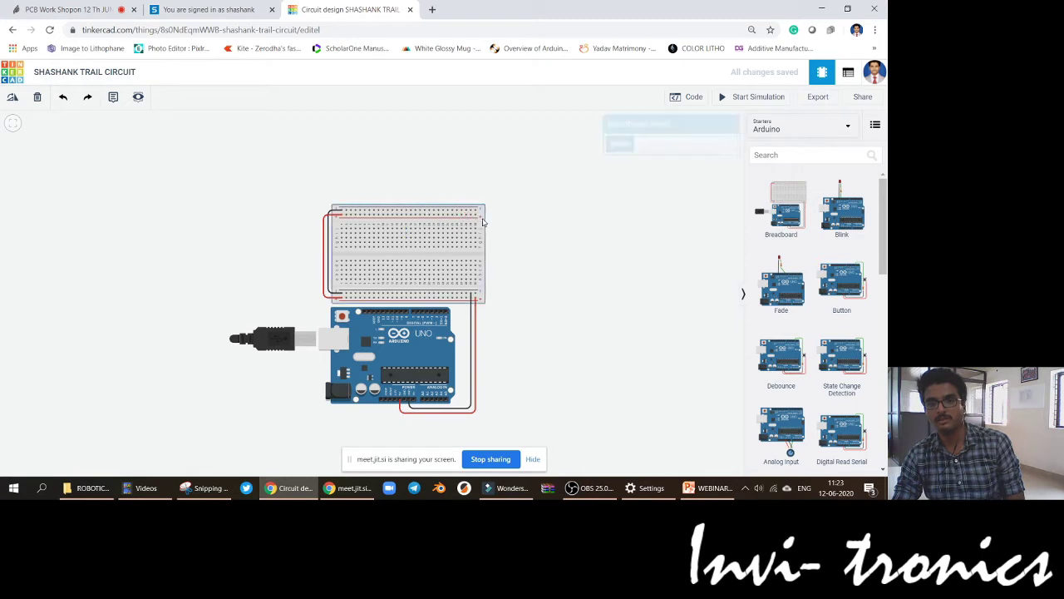
key("Delete")
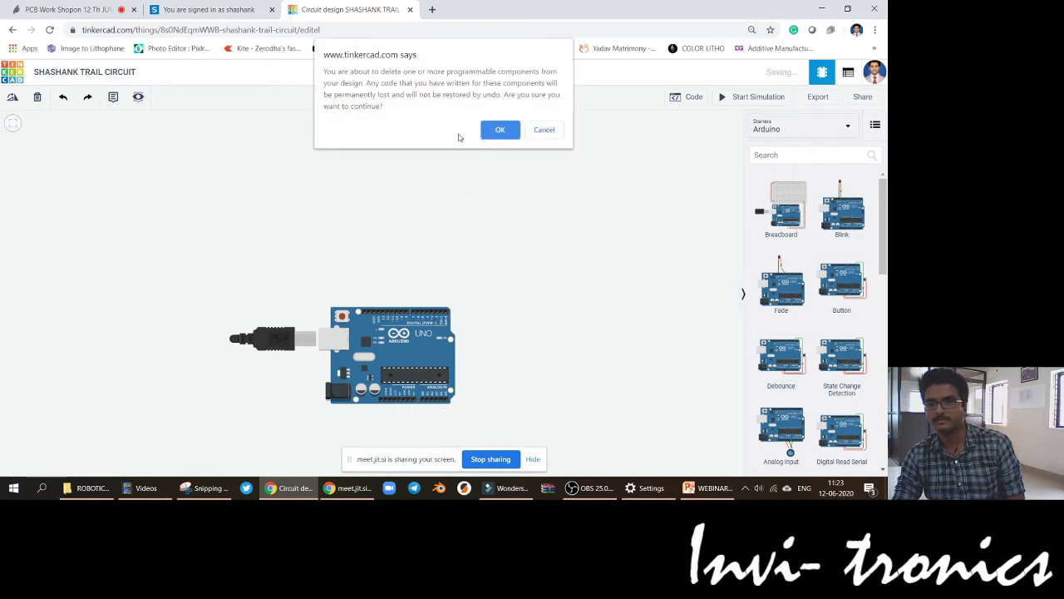
left_click(544, 131)
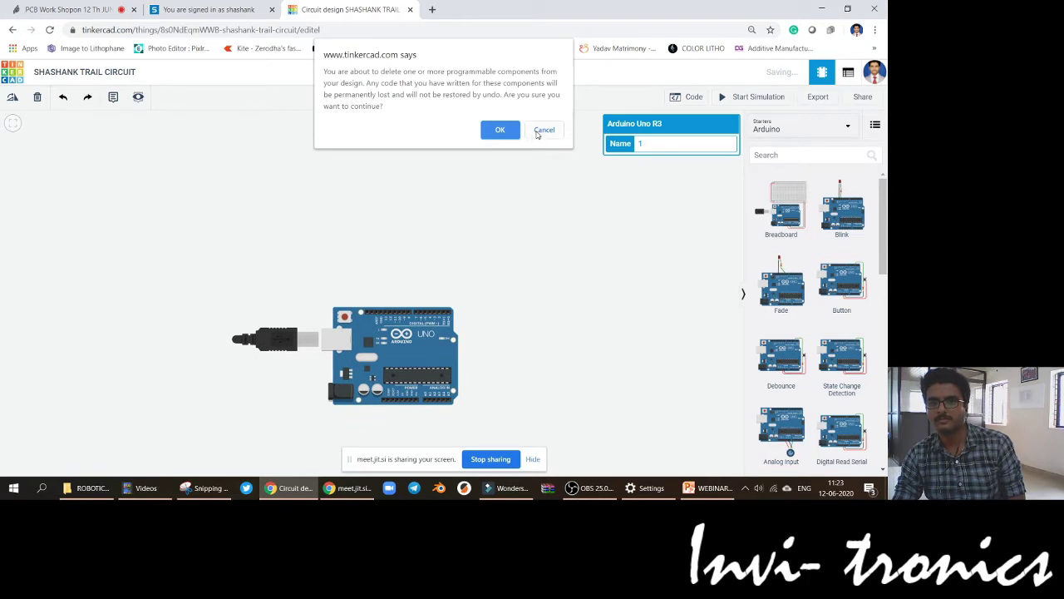
left_click(496, 131)
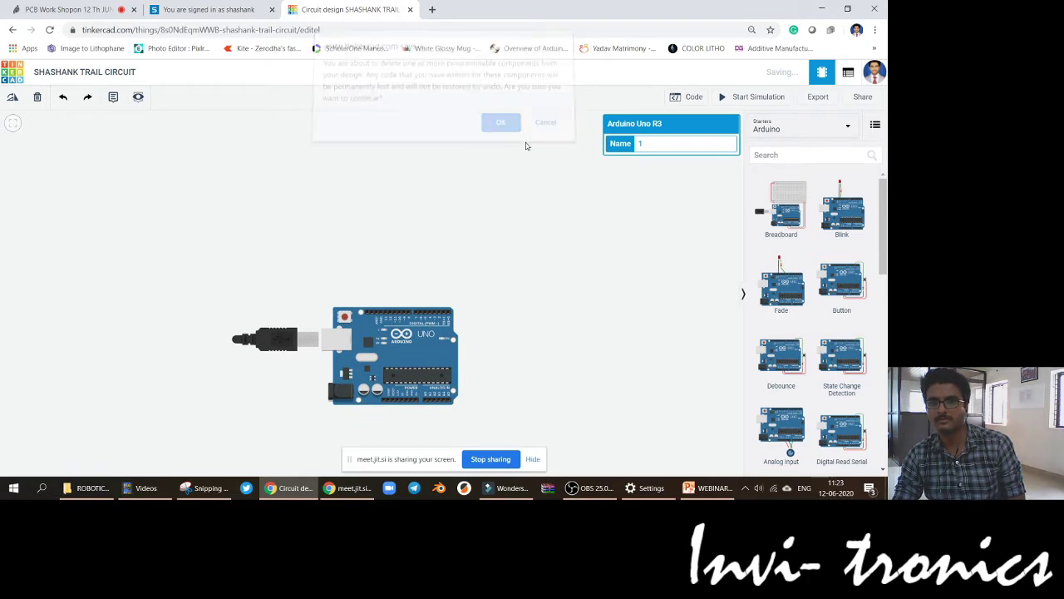
Step: Switch the library to the Circuit Assemblies starters and place the Glow Circuit Assembly in the work area
left_click(810, 129)
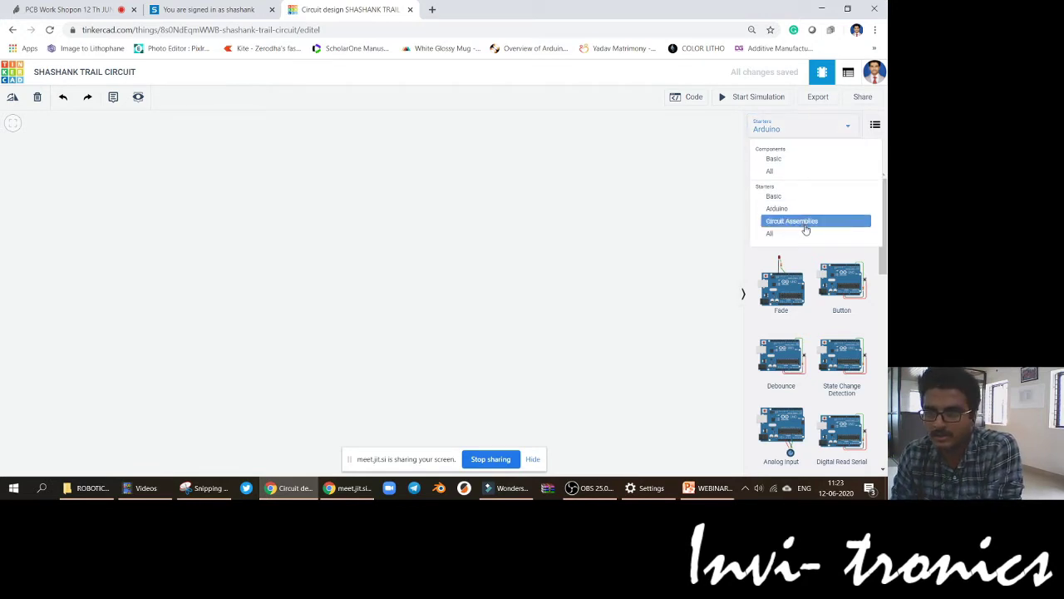
left_click(804, 222)
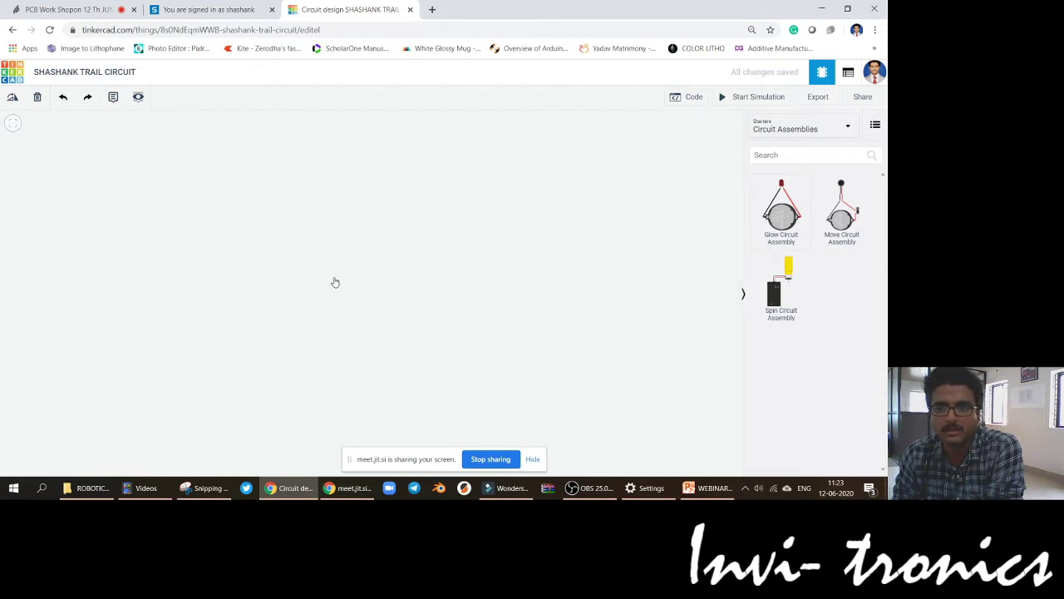
left_click(430, 253)
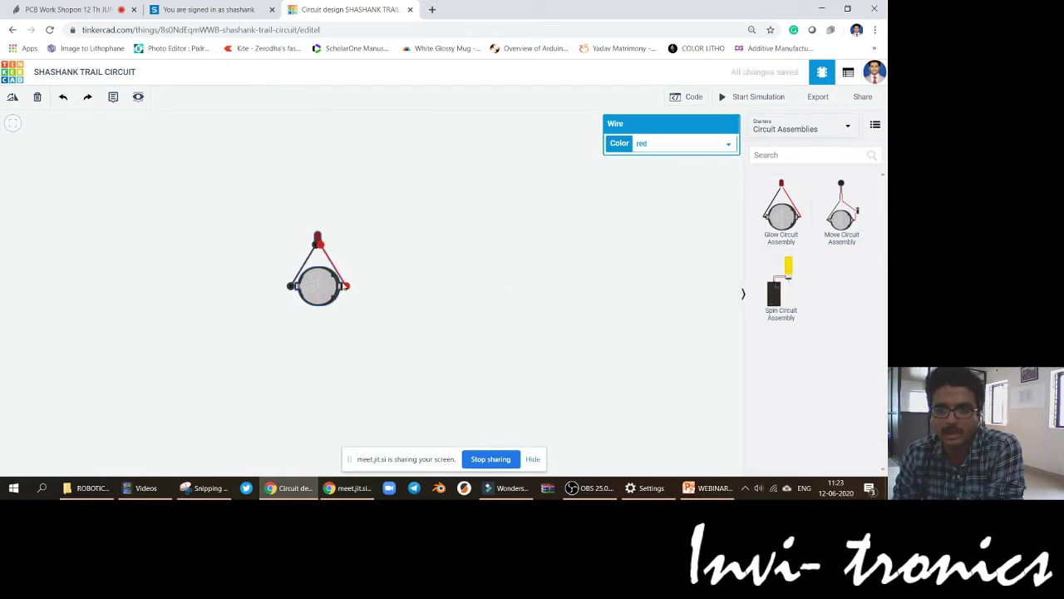
Step: Run the simulation of the Glow Circuit Assembly to see its LED light, and stop it
scroll(382, 276, "up", 2)
left_click(758, 96)
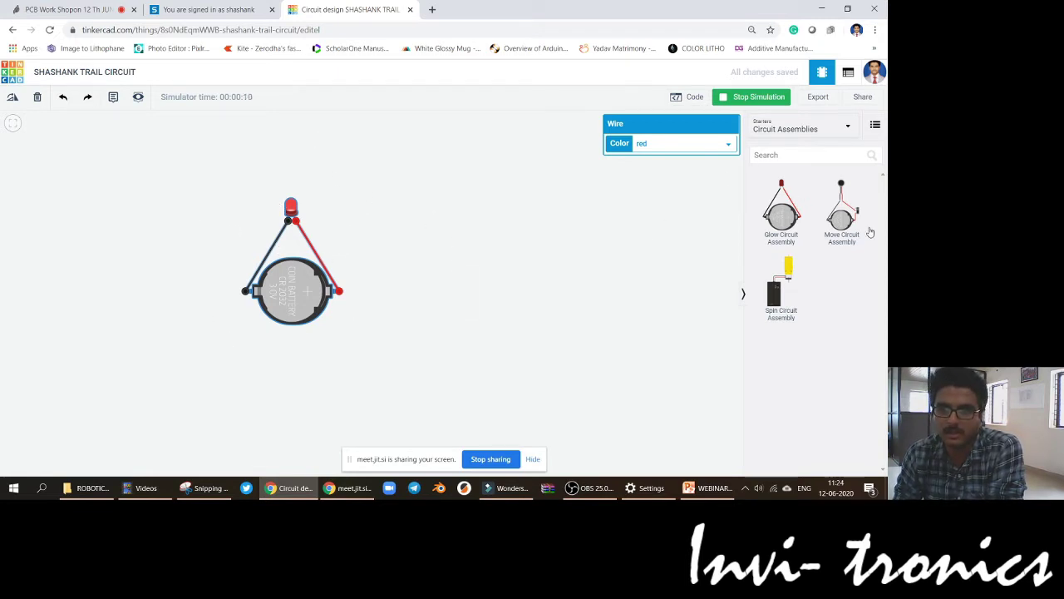
left_click(735, 103)
Step: Place the Move Circuit Assembly beside the glow circuit and briefly simulate both circuits together
left_click_drag(842, 208, 448, 333)
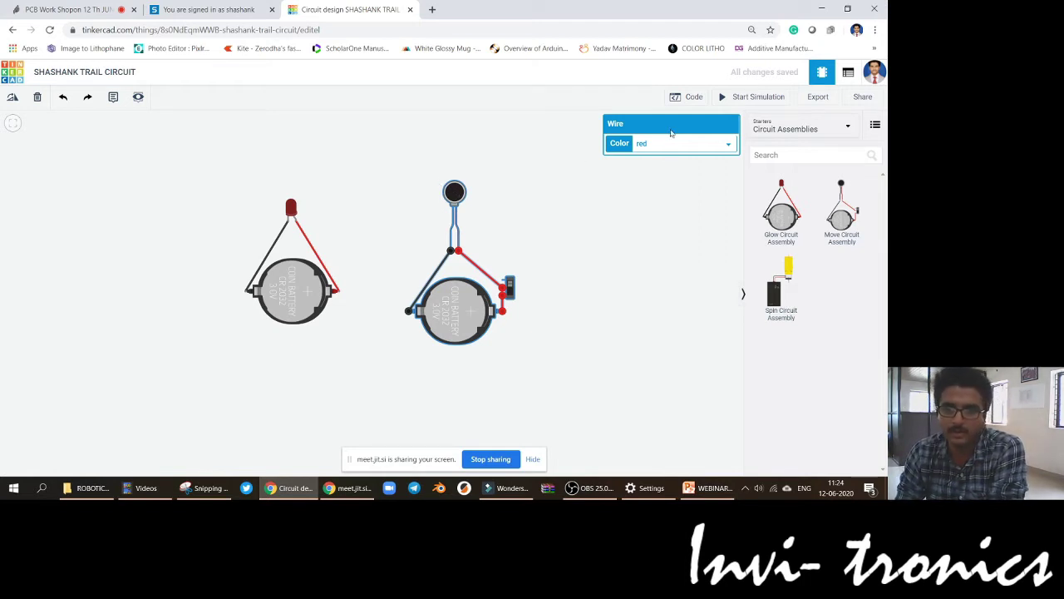
left_click(732, 98)
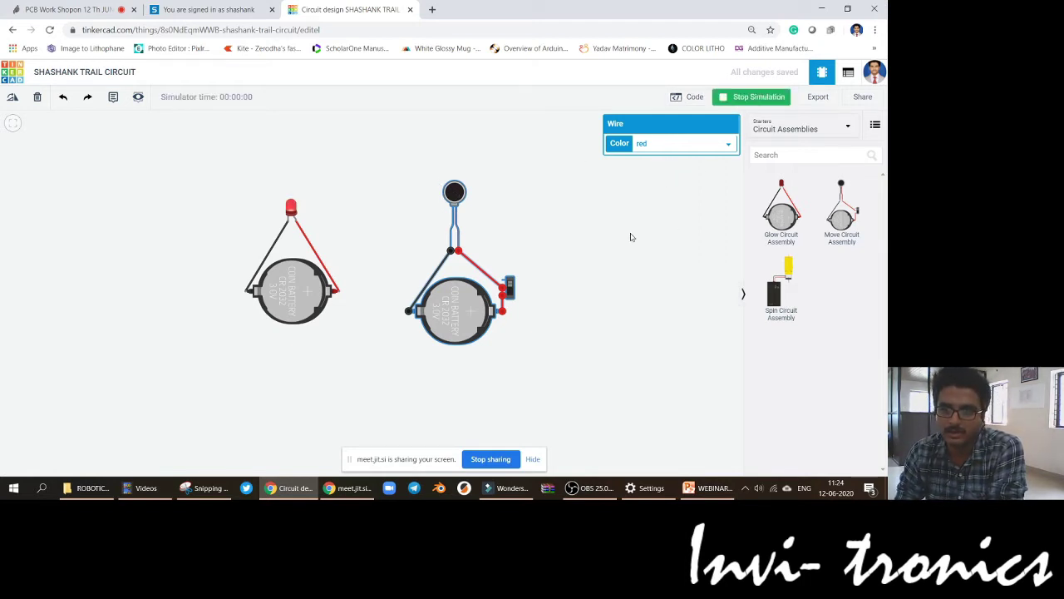
left_click(509, 290)
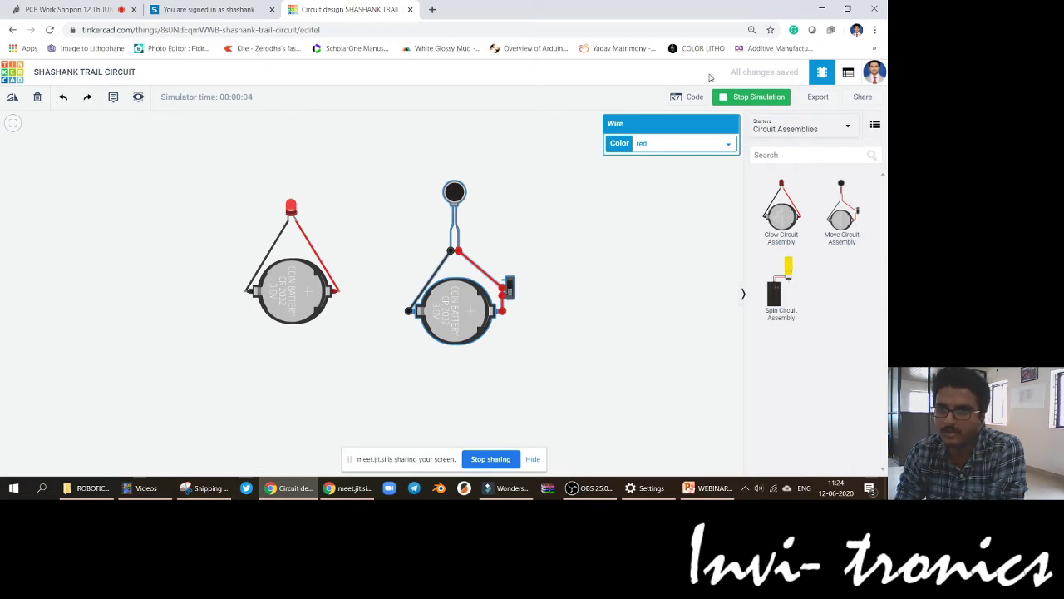
left_click(738, 99)
Step: Delete the glow circuit's coin cell battery and LED, leaving only the move circuit in the work area
left_click(298, 286)
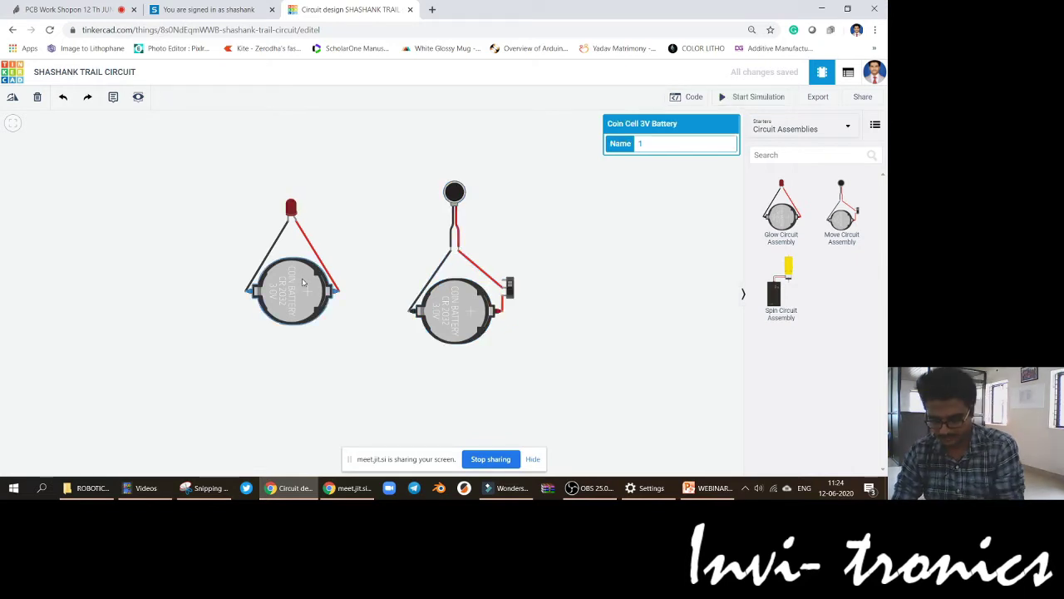
key("Delete")
left_click(291, 208)
key("Delete")
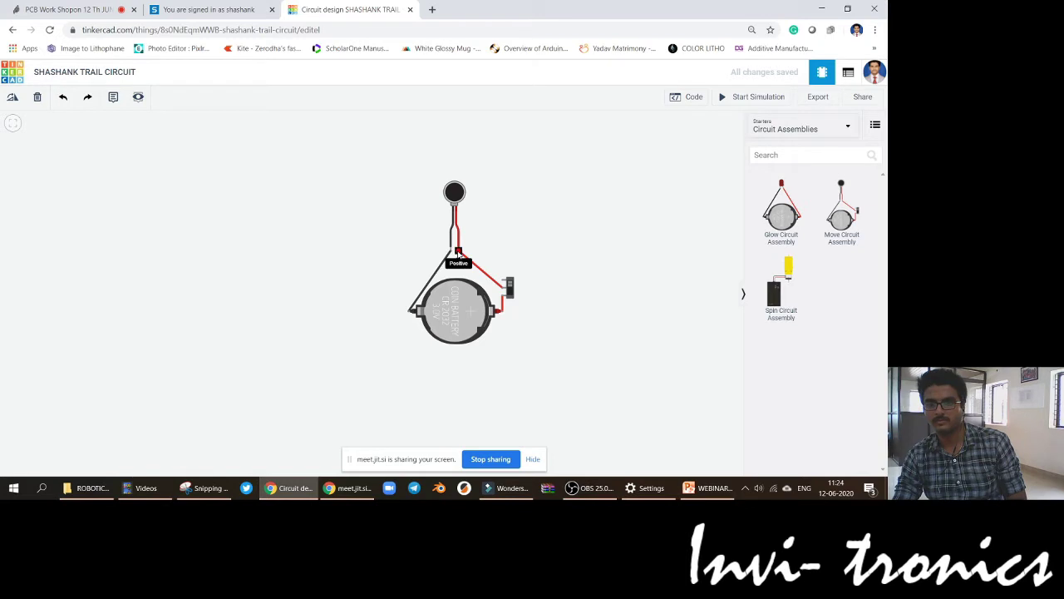
Step: Simulate the move circuit with its slide switch flipped, examine the vibration motor up close, and stop the simulation
left_click(760, 99)
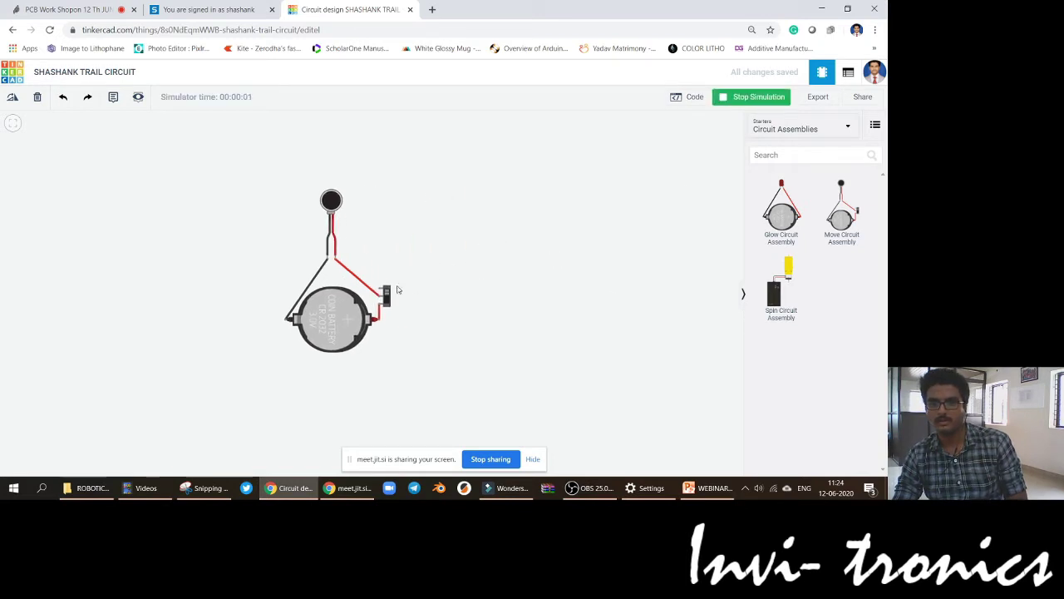
left_click(386, 295)
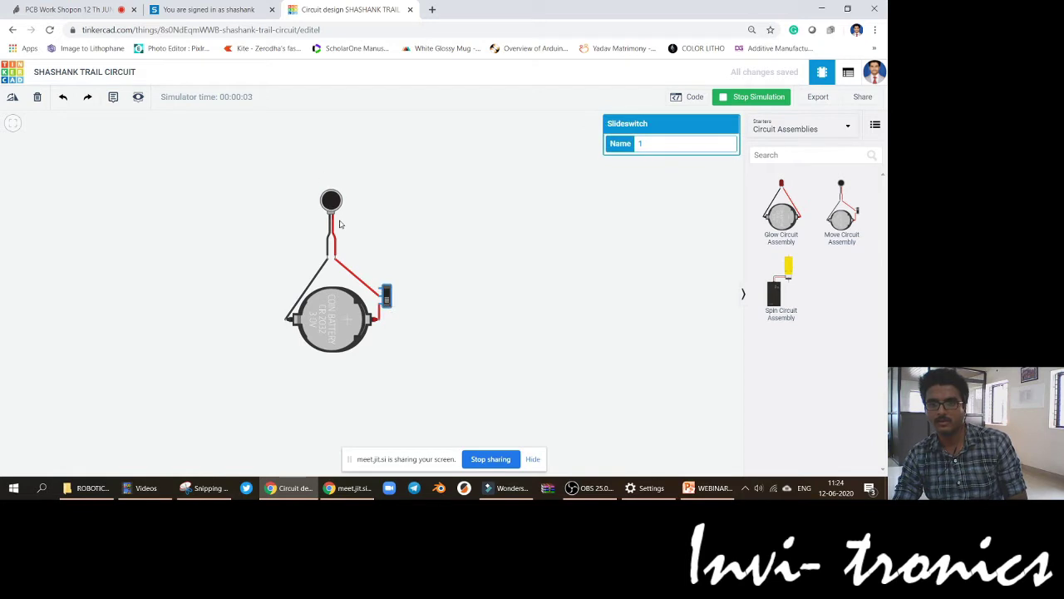
scroll(340, 224, "up", 3)
left_click(432, 241)
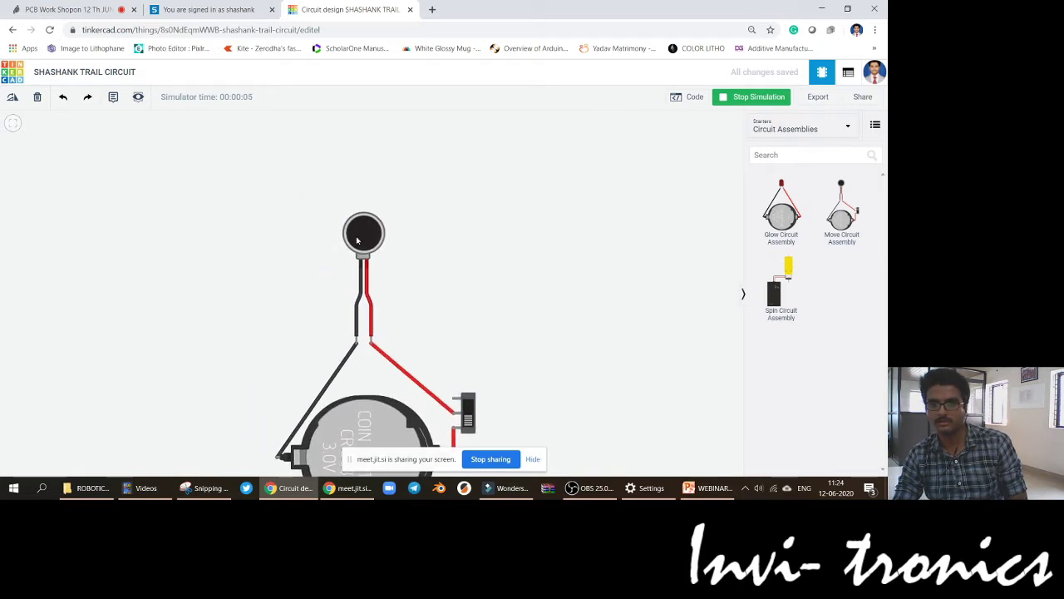
scroll(399, 219, "up", 5)
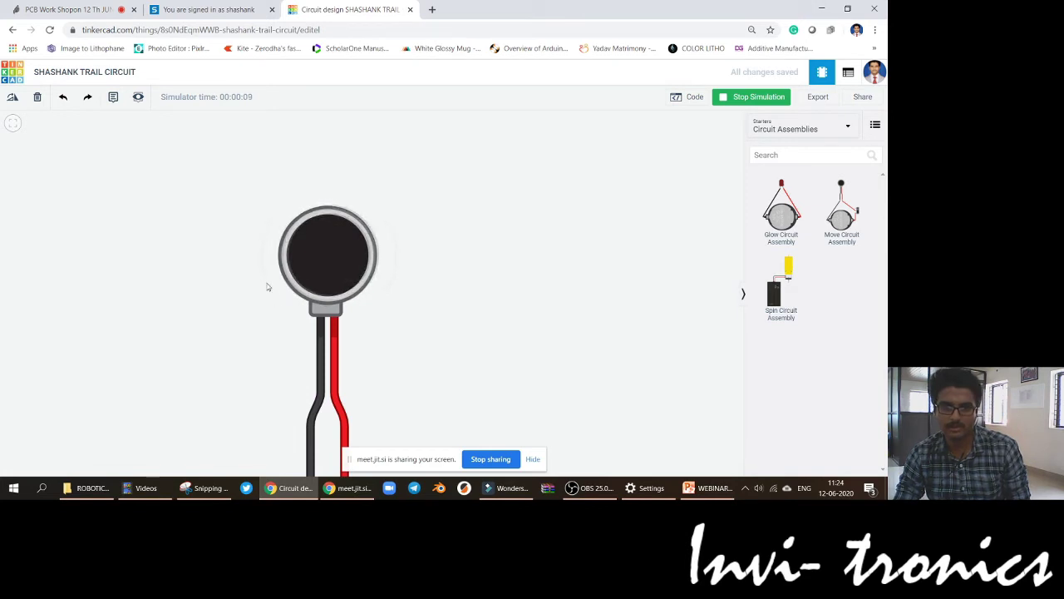
scroll(349, 245, "up", 2)
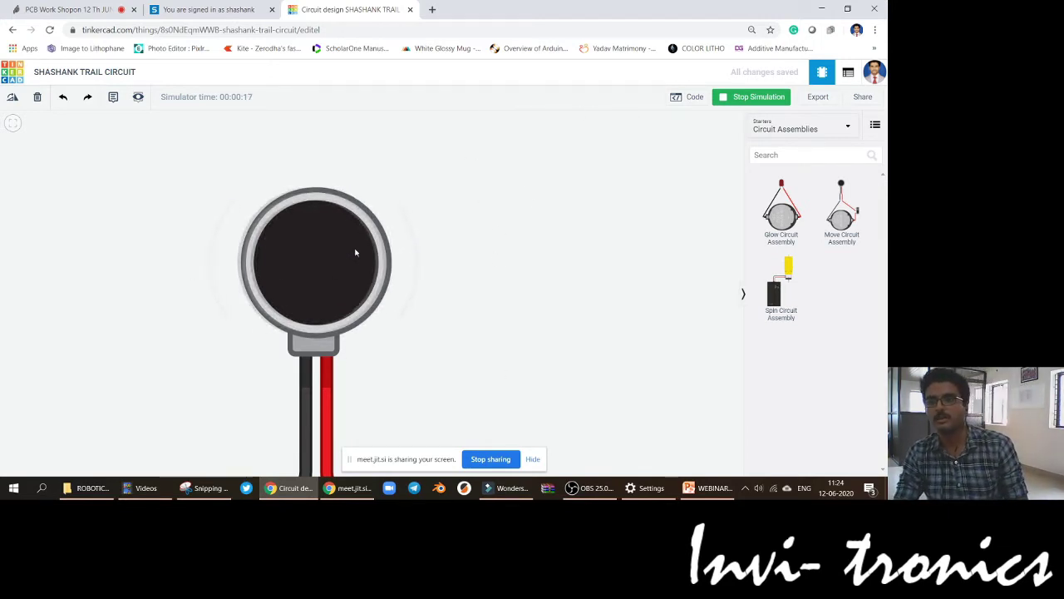
scroll(454, 240, "down", 3)
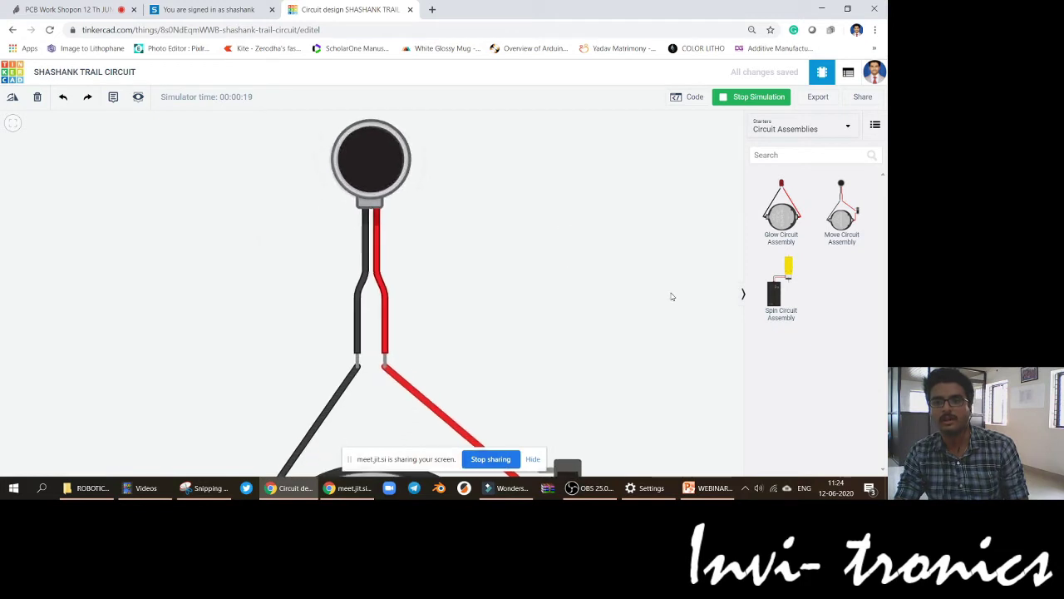
scroll(672, 296, "down", 2)
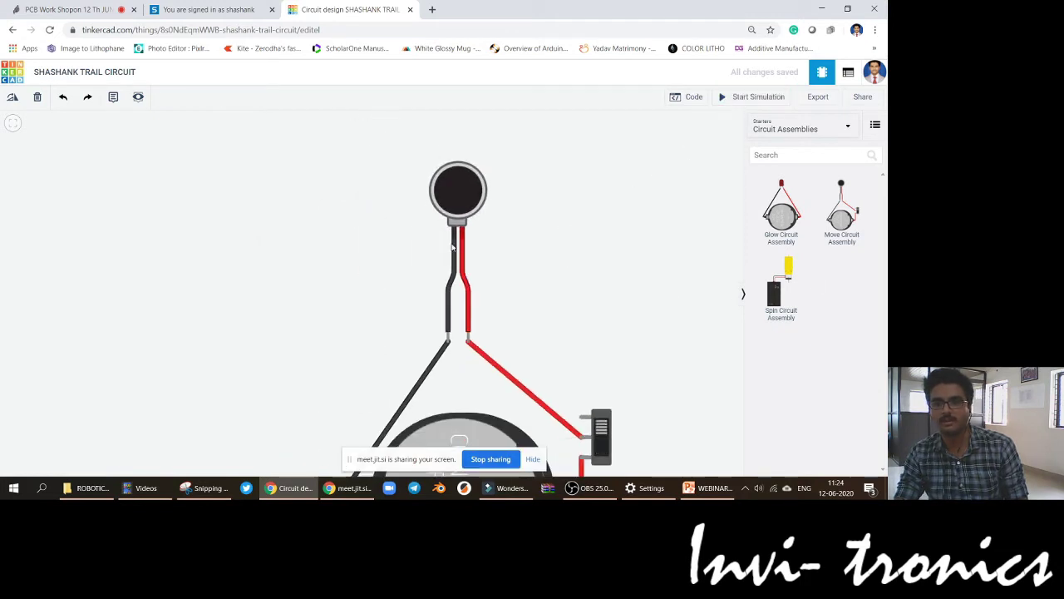
Step: Clear the work area by deleting the move circuit's coin cell battery, vibration motor and slide switch
scroll(540, 320, "down", 2)
left_click(499, 407)
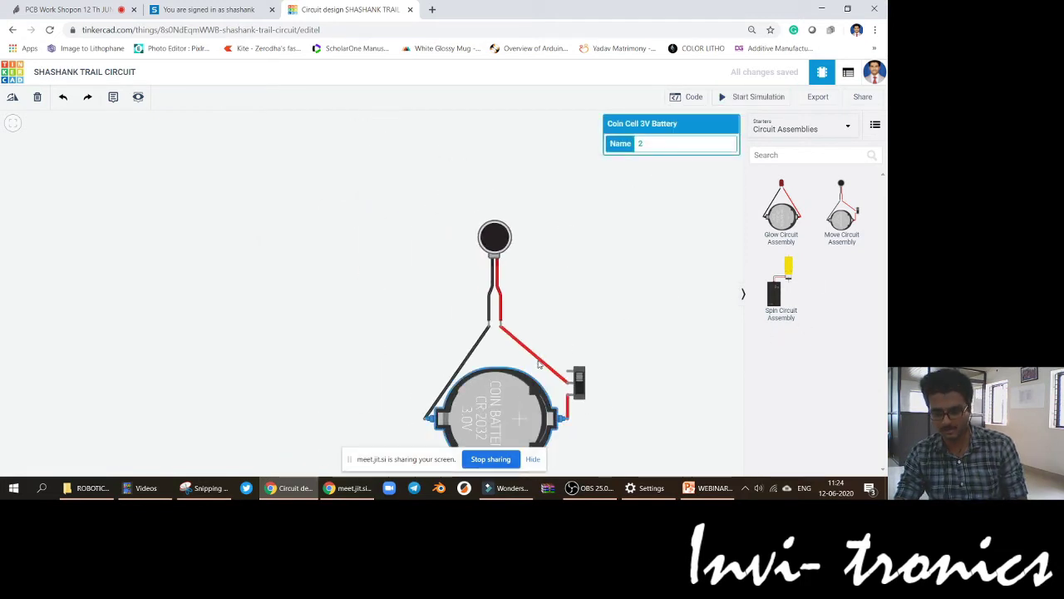
key("Delete")
left_click(501, 241)
key("Delete")
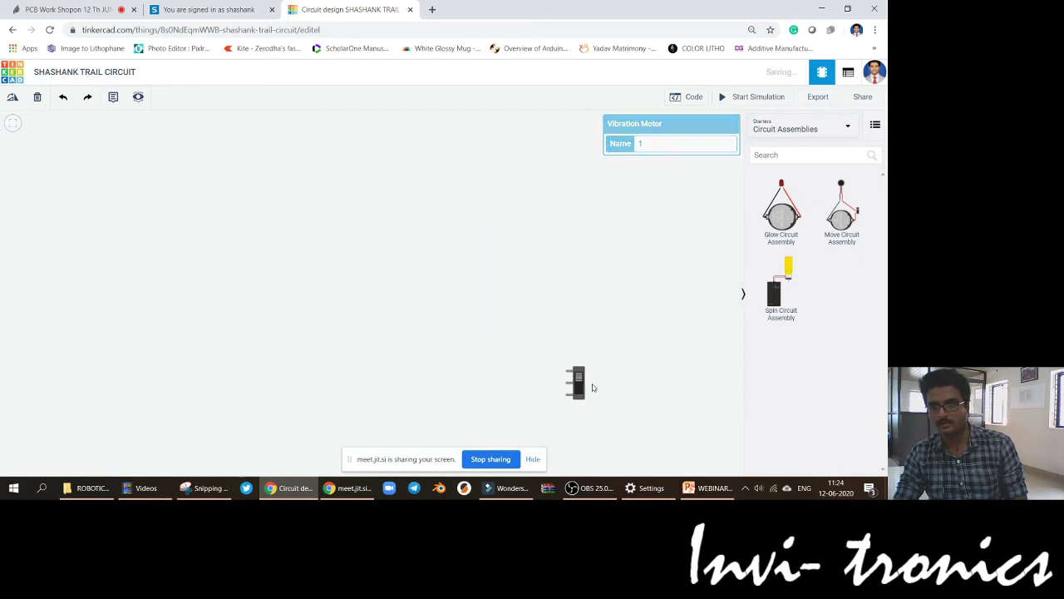
left_click(580, 389)
key("Delete")
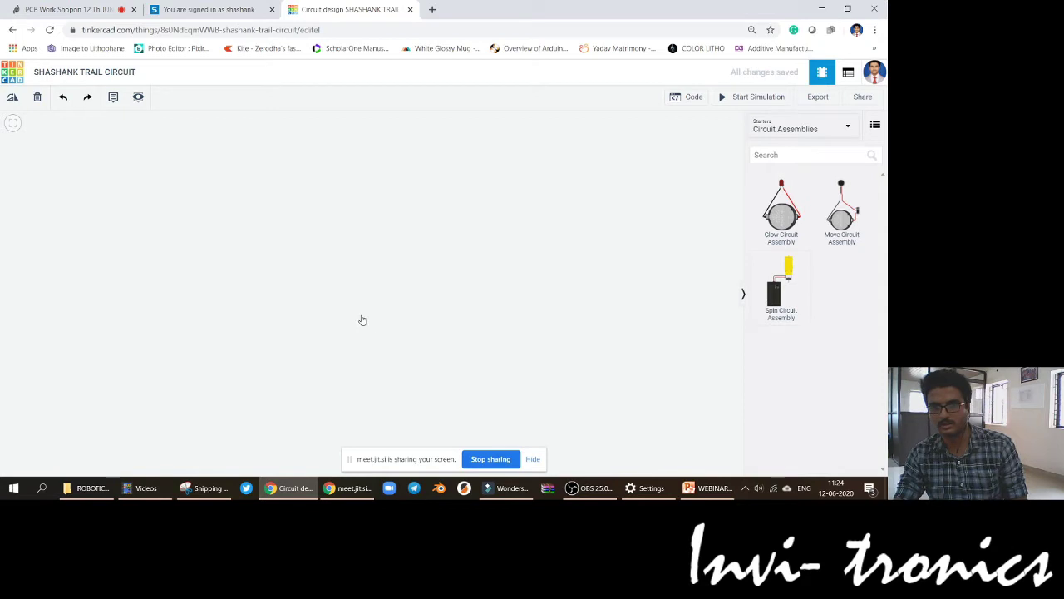
Step: Place the Spin Circuit Assembly with its hobby gearmotor and AAA battery pack in the work area
left_click(363, 320)
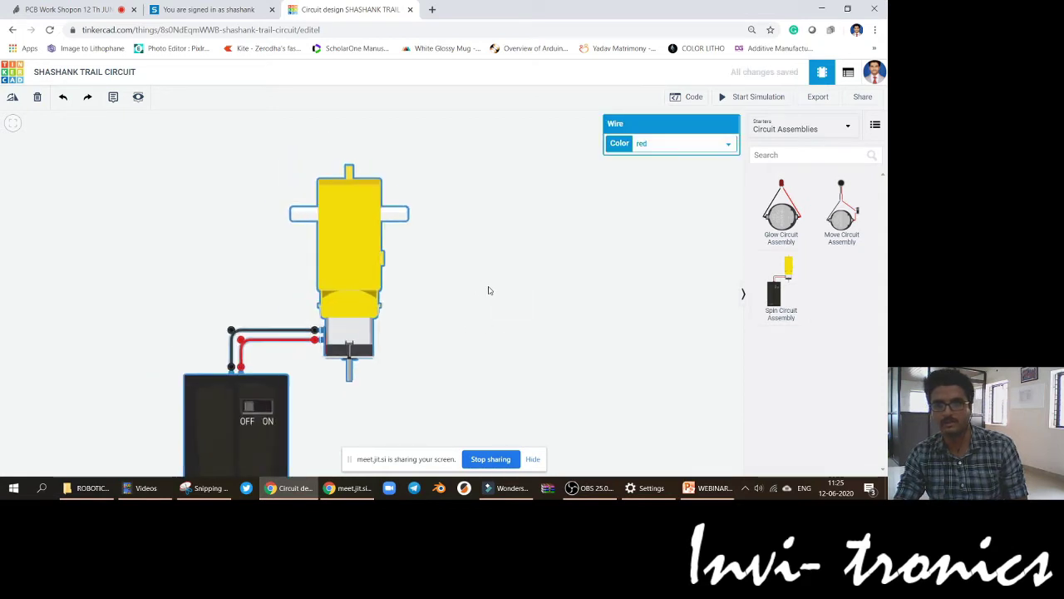
scroll(489, 290, "down", 2)
left_click_drag(375, 399, 429, 308)
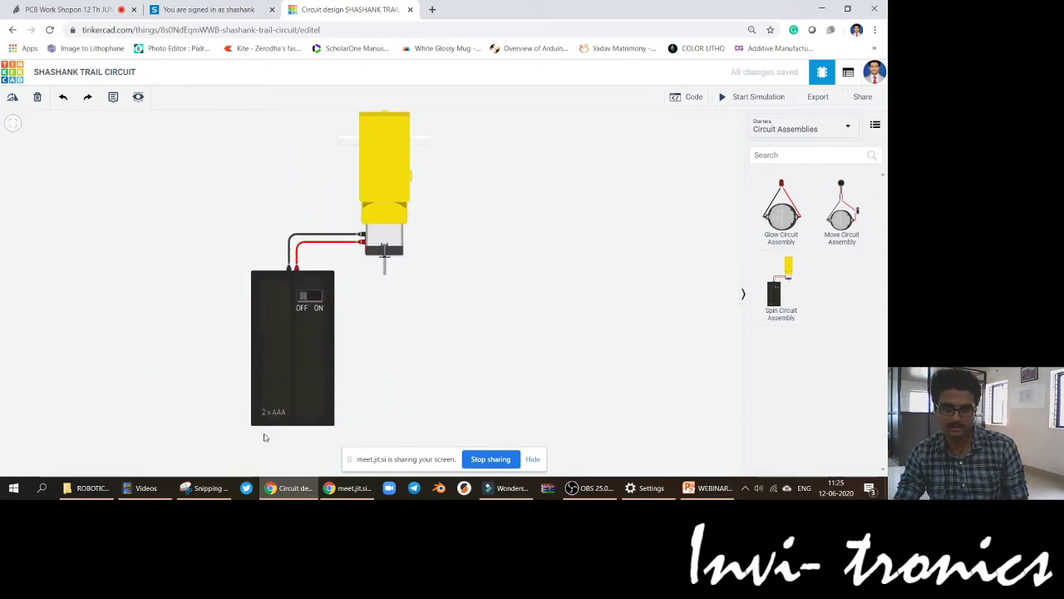
Step: Simulate the spin circuit with the battery pack switched on, examine the gearmotor's speed reading, and stop the simulation
left_click(303, 297)
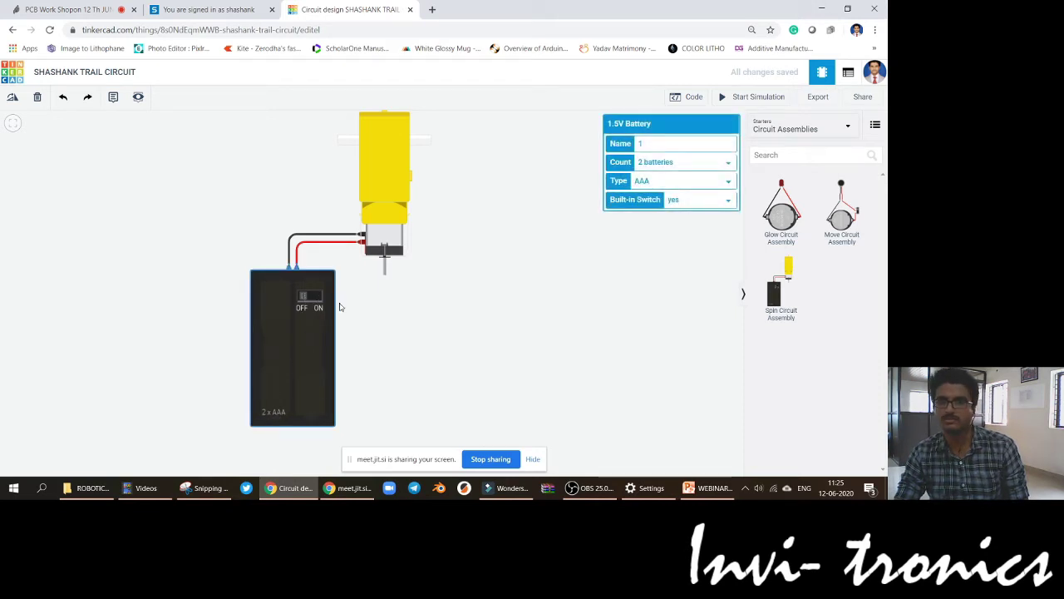
left_click(751, 96)
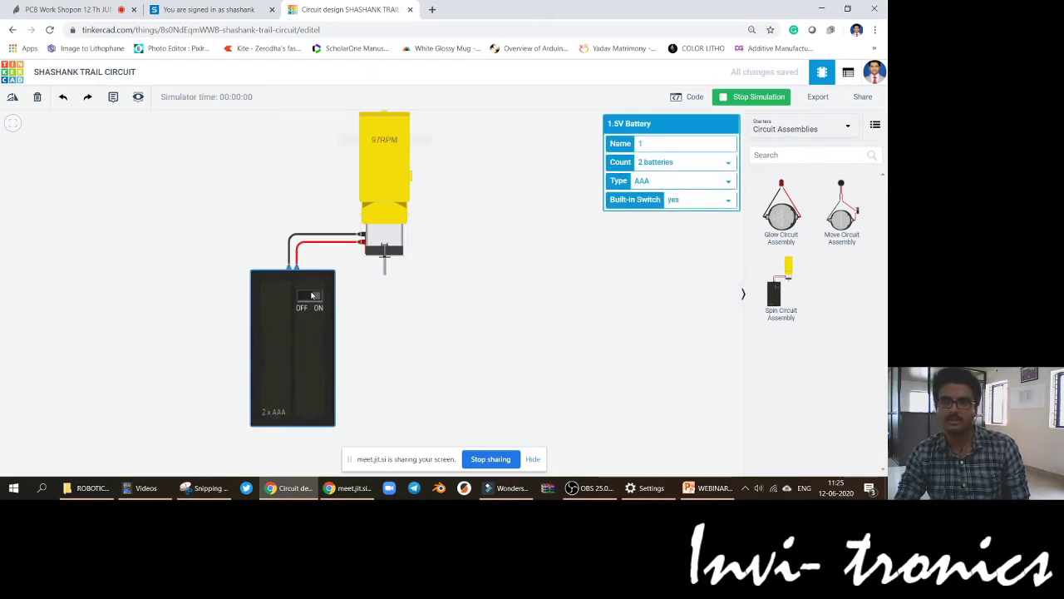
left_click(461, 240)
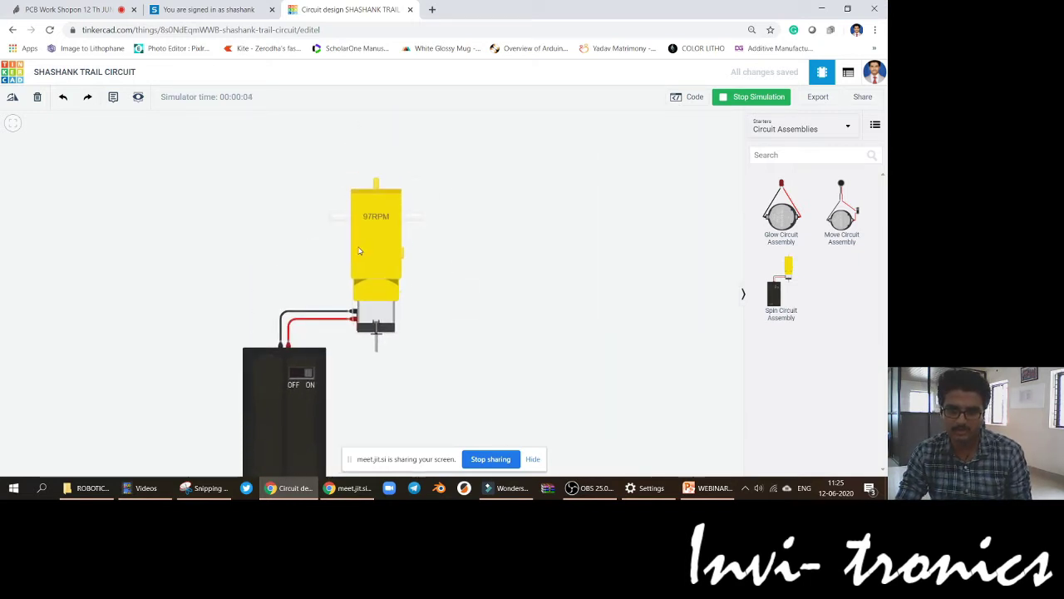
scroll(367, 275, "up", 4)
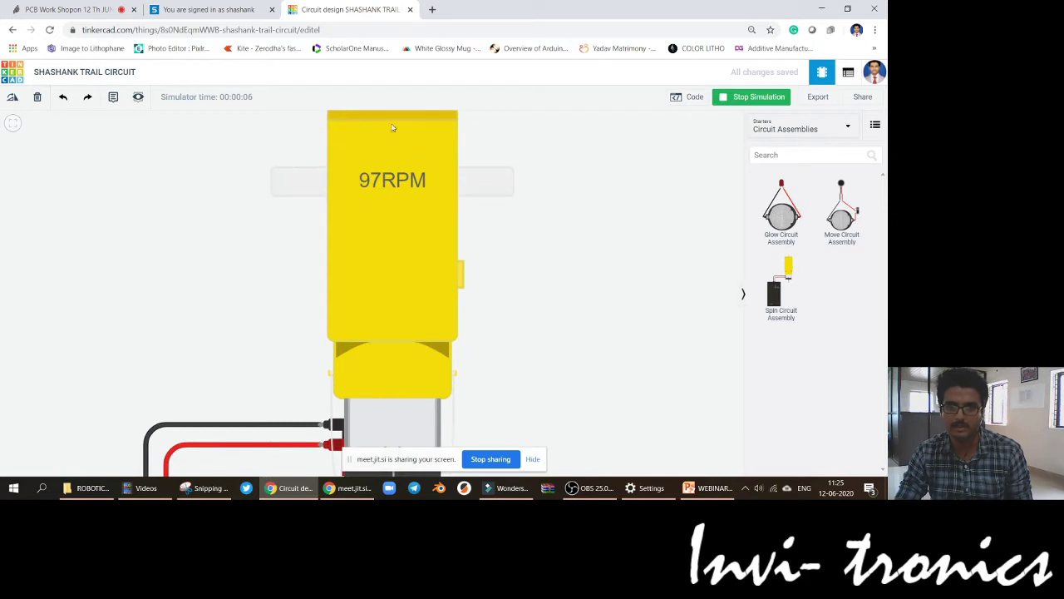
left_click_drag(594, 147, 554, 240)
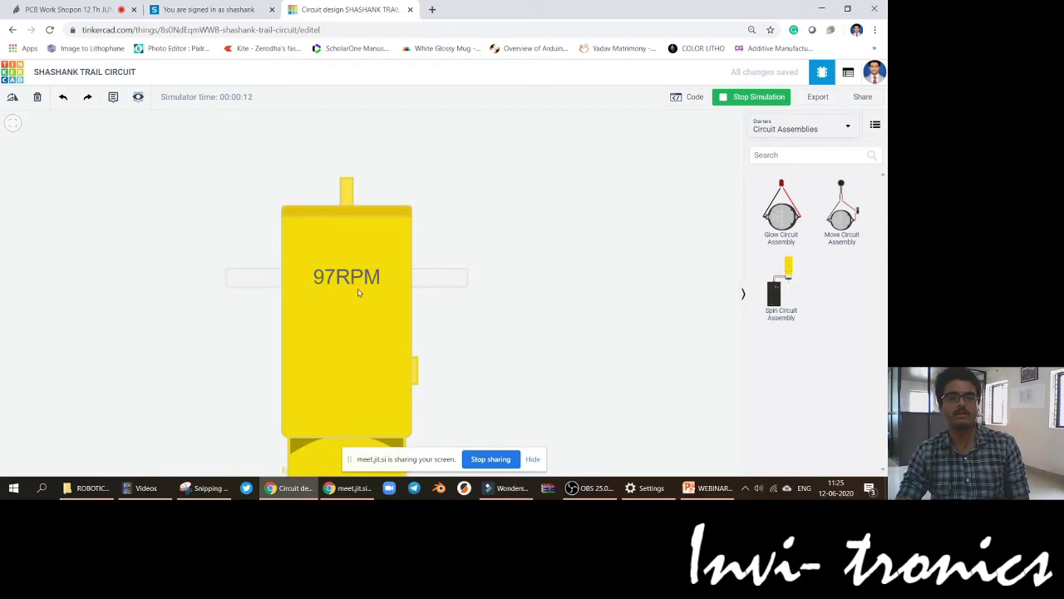
scroll(453, 256, "down", 2)
scroll(457, 253, "down", 2)
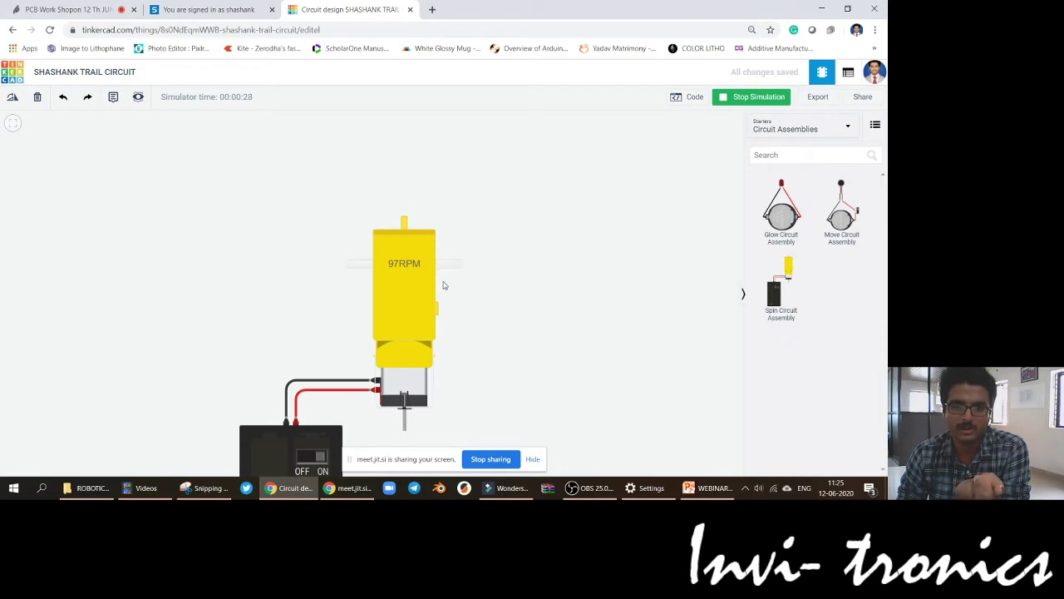
left_click(751, 98)
Step: Clear the work area by deleting the hobby gearmotor and the AAA battery pack
scroll(501, 294, "down", 2)
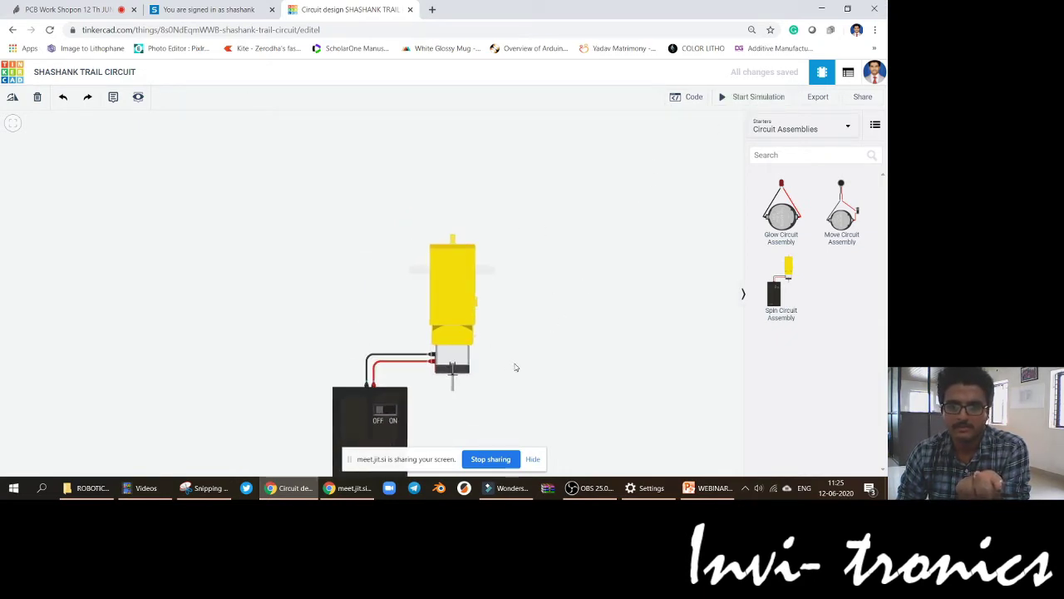
left_click_drag(515, 366, 512, 275)
left_click(457, 235)
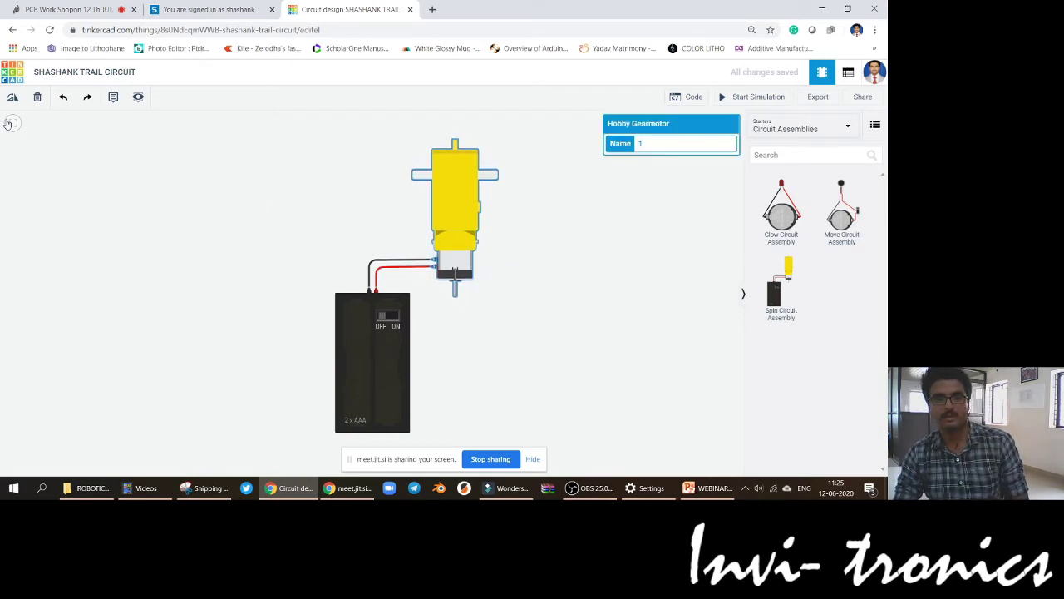
left_click(37, 97)
left_click(378, 346)
key("Delete")
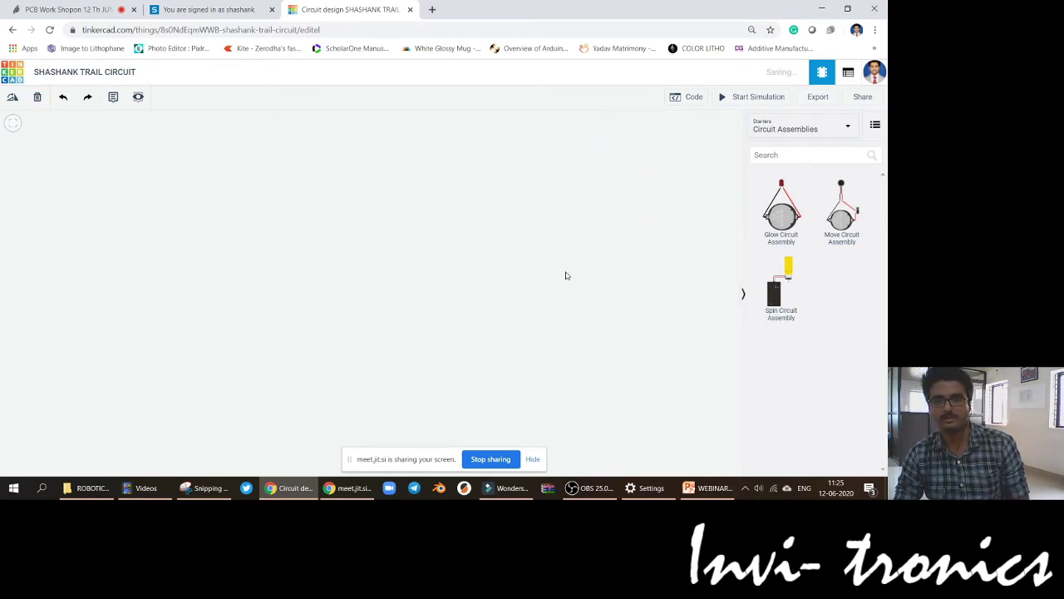
Step: Switch the library to all starters and browse the basic, Arduino and circuit assembly examples
left_click(836, 136)
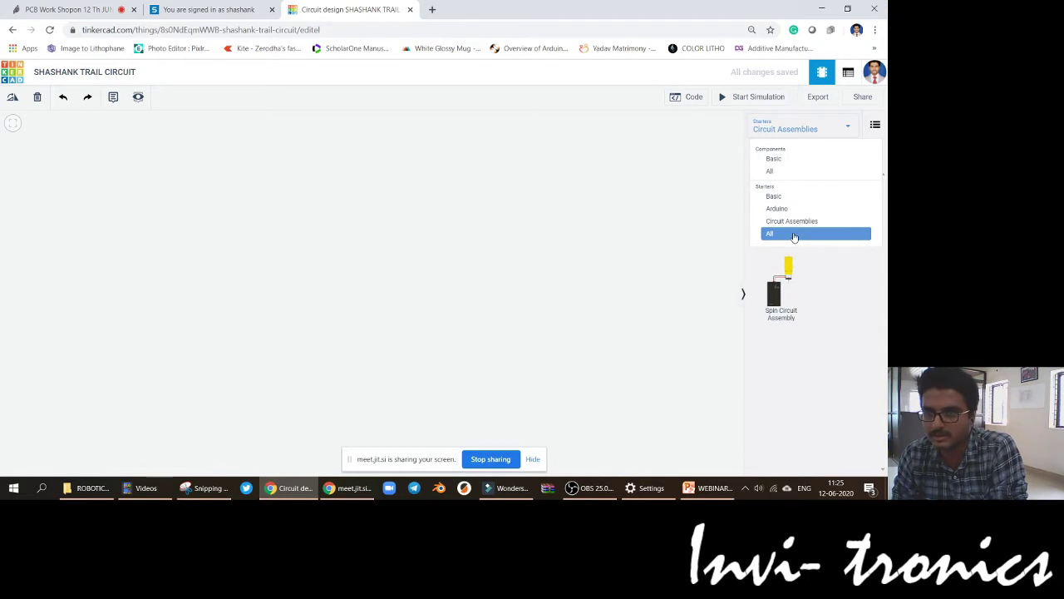
left_click(789, 237)
scroll(842, 245, "down", 10)
scroll(840, 237, "down", 10)
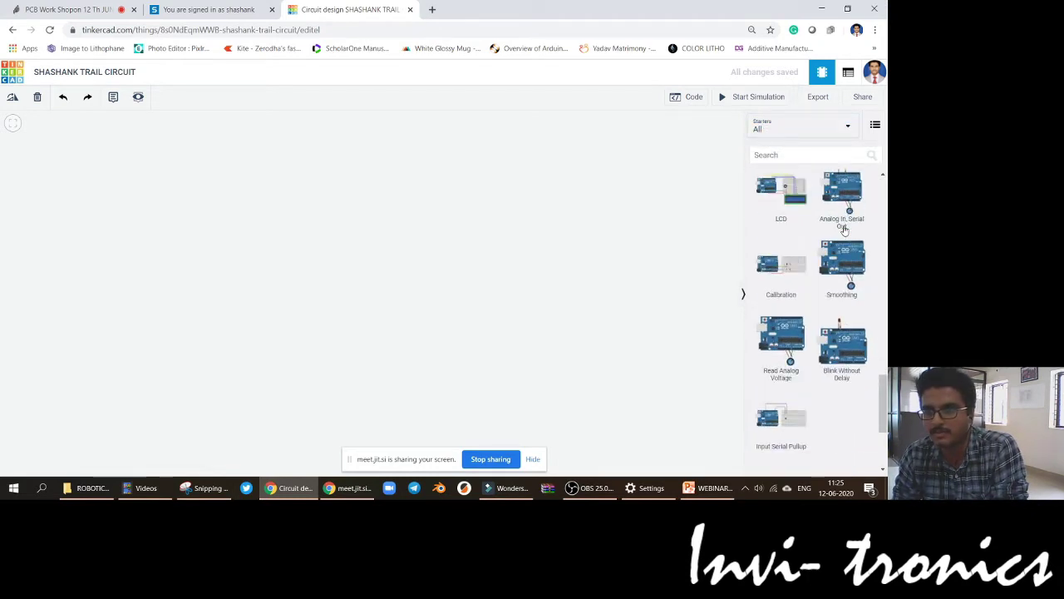
scroll(845, 229, "up", 20)
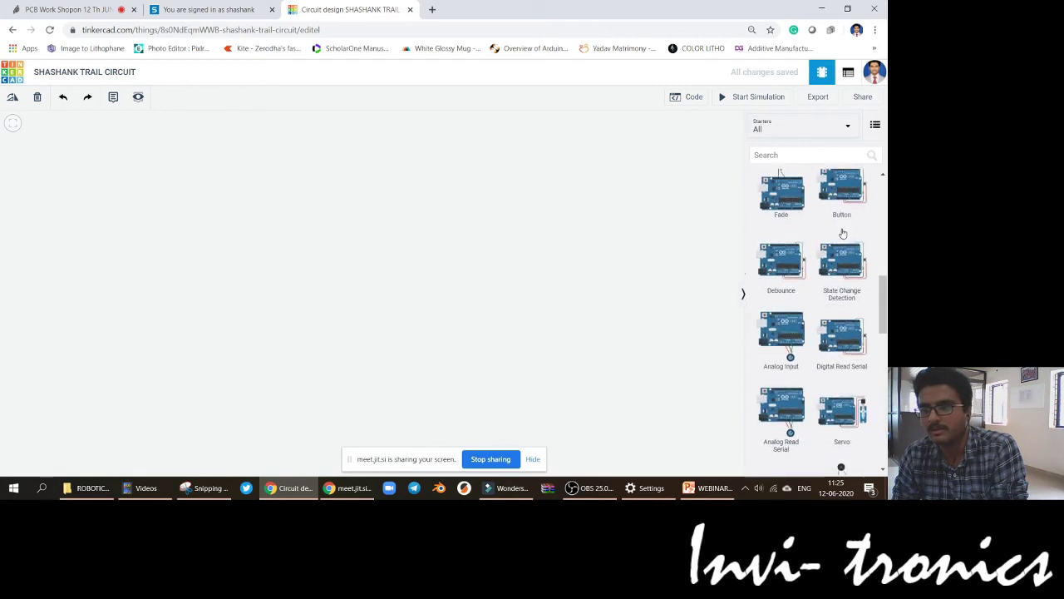
scroll(812, 230, "down", 10)
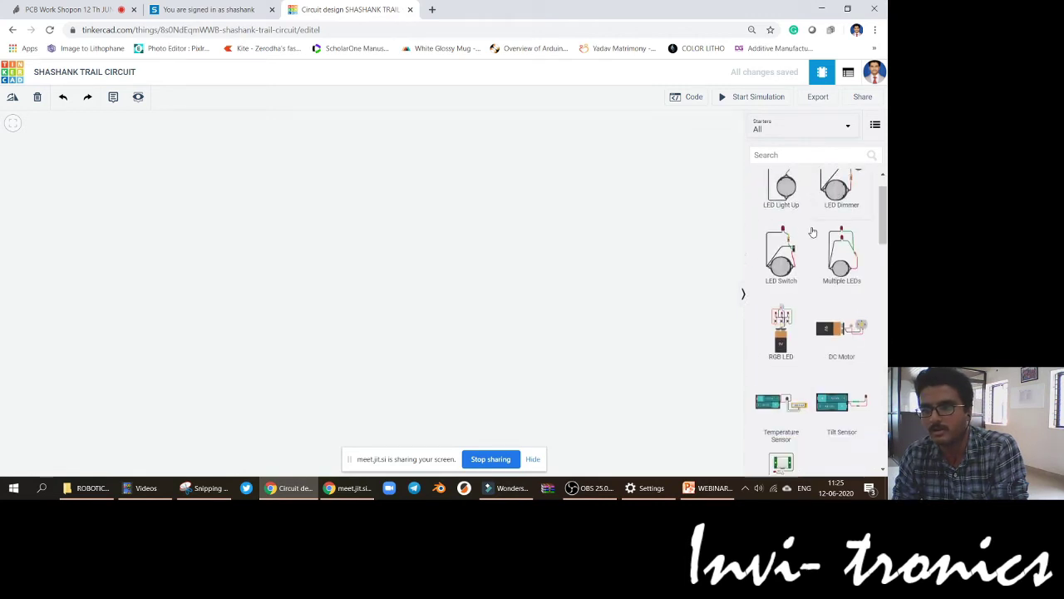
scroll(853, 238, "down", 8)
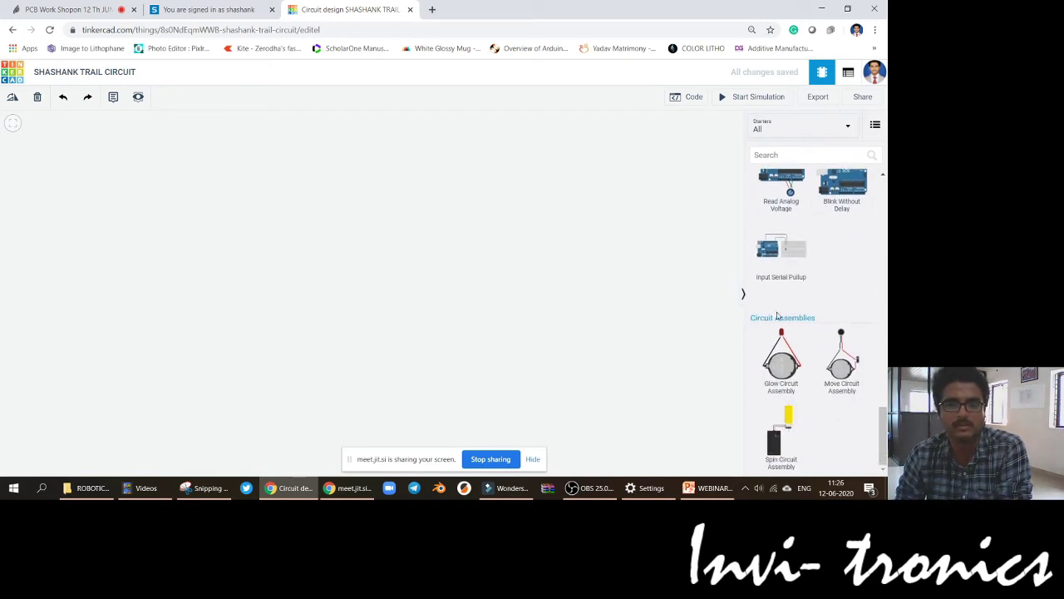
scroll(799, 329, "up", 10)
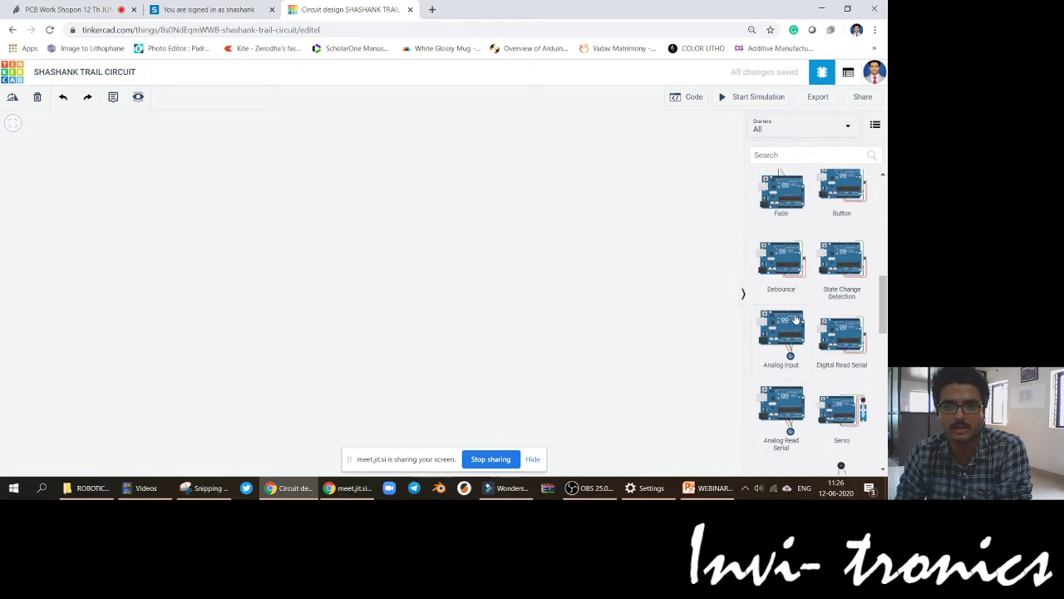
Step: Switch the library to the Basic components
left_click(782, 127)
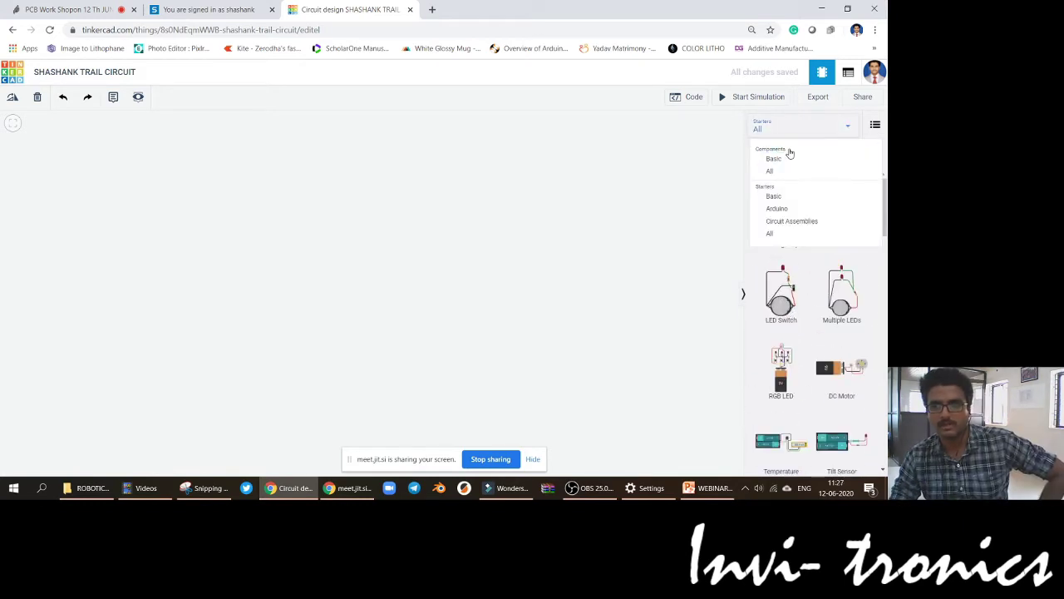
left_click(786, 159)
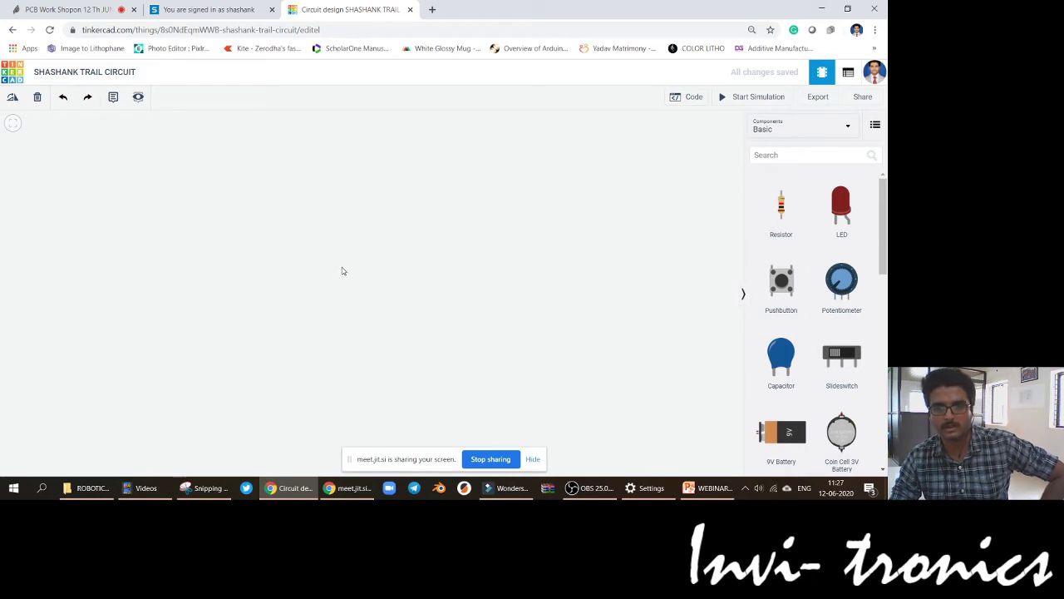
Step: Place a 9V battery in the work area and rotate it 180 degrees so its terminals face right
left_click_drag(779, 441, 225, 281)
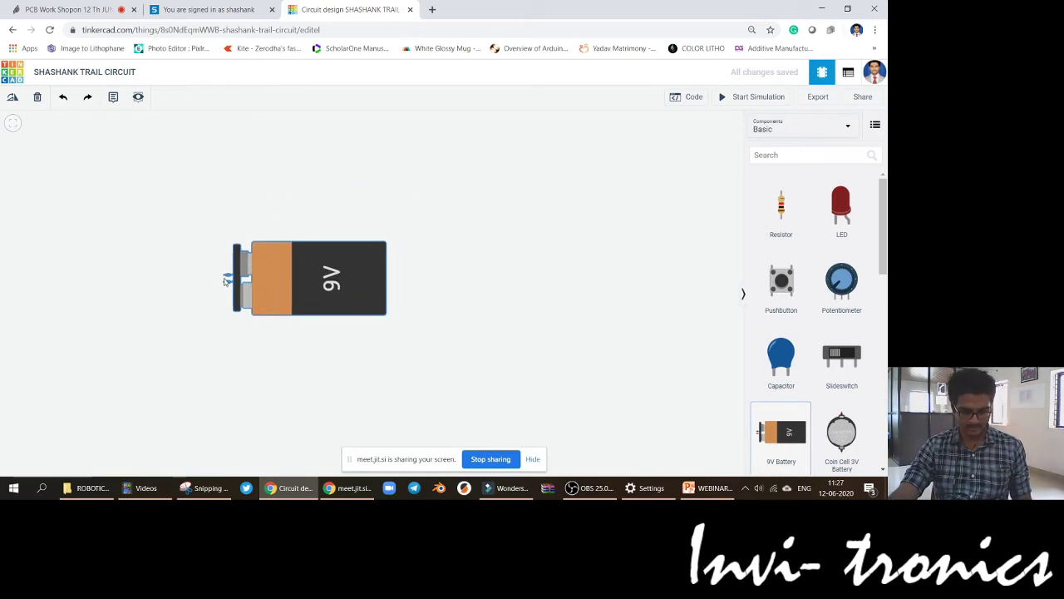
key("r")
key("r")
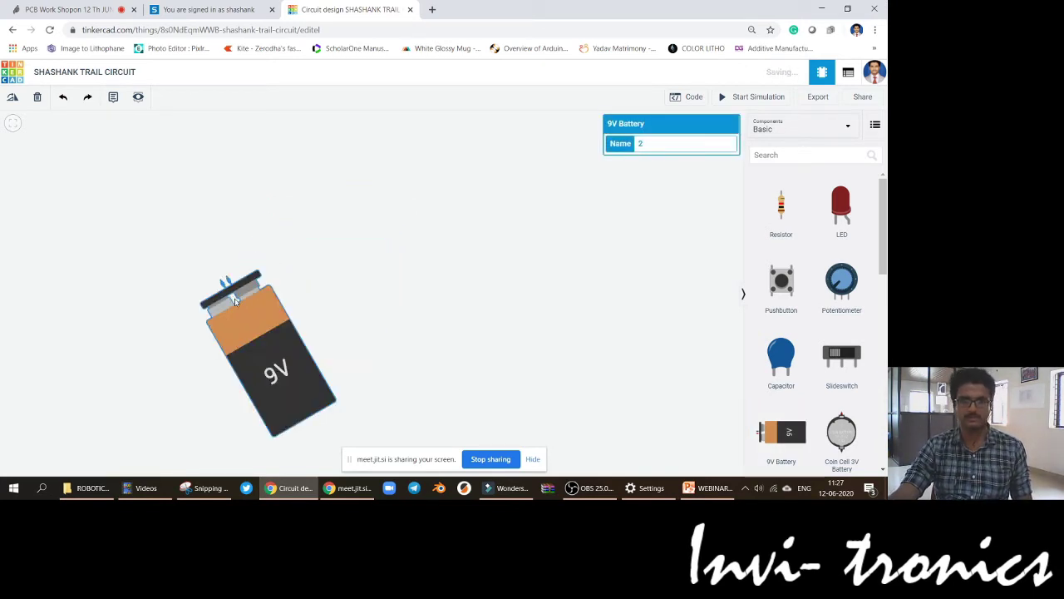
key("r")
key("r")
key("r")
key("r")
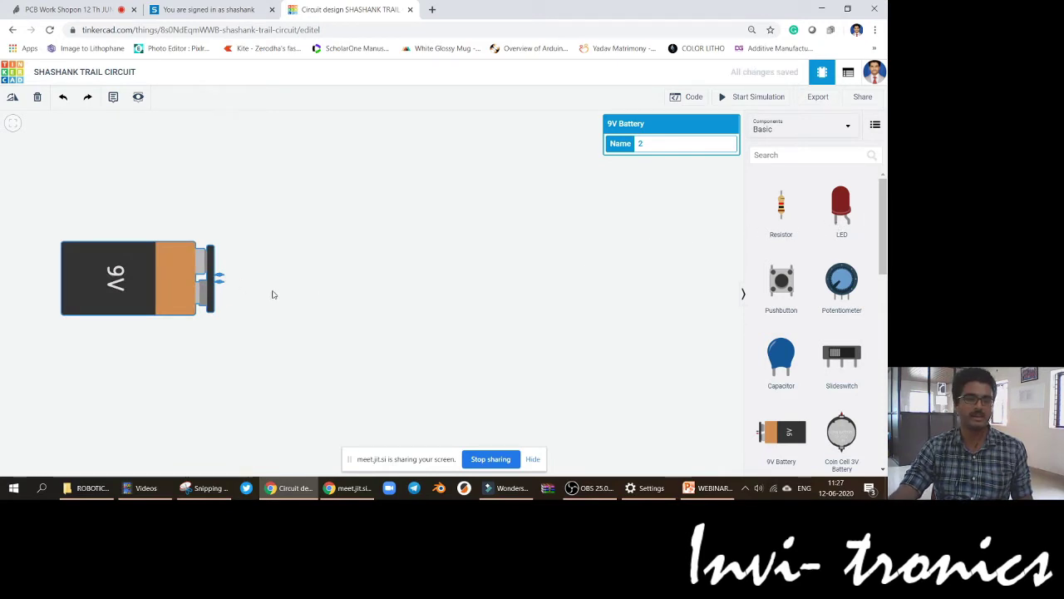
Step: Place a red LED to the right of the battery and rotate it so its legs face the battery terminals
scroll(323, 314, "up", 2)
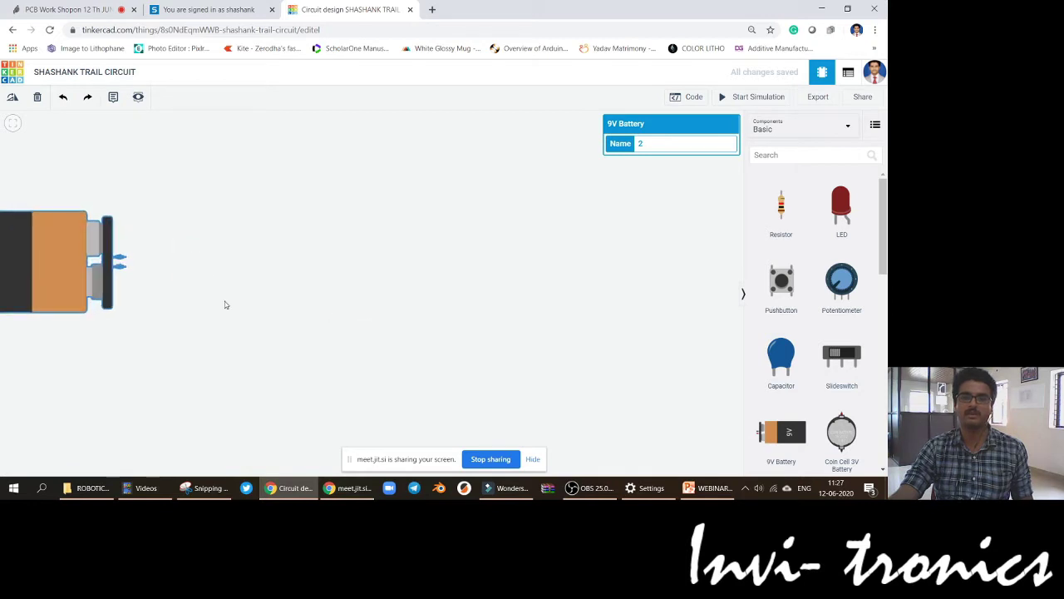
left_click_drag(225, 304, 453, 277)
scroll(416, 270, "down", 2)
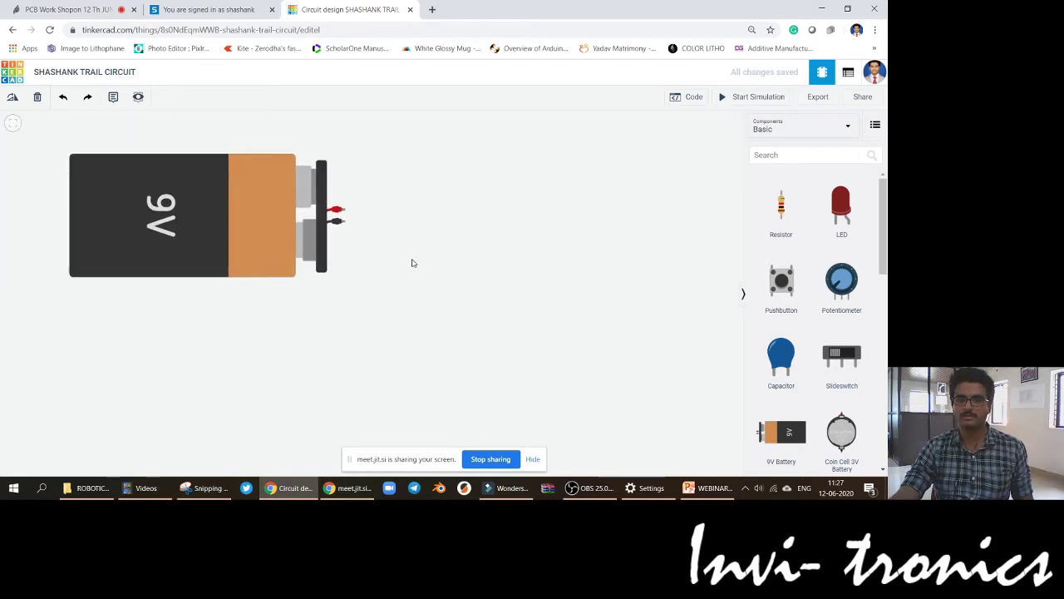
left_click_drag(847, 216, 504, 293)
key("r")
key("r")
key("r")
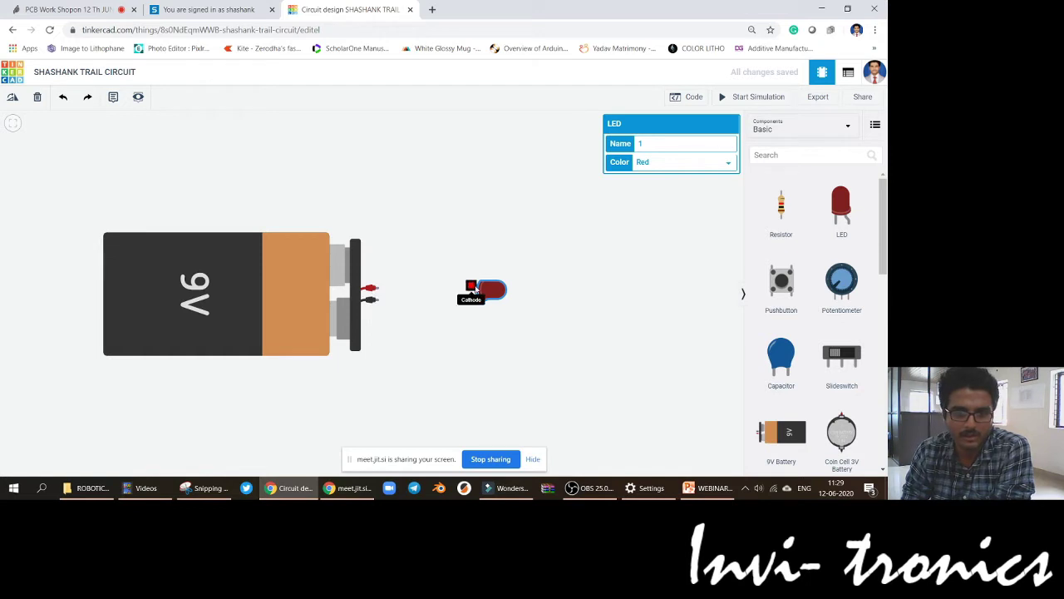
Step: Wire the battery's negative terminal to the LED's cathode with a stepped wire
left_click(373, 300)
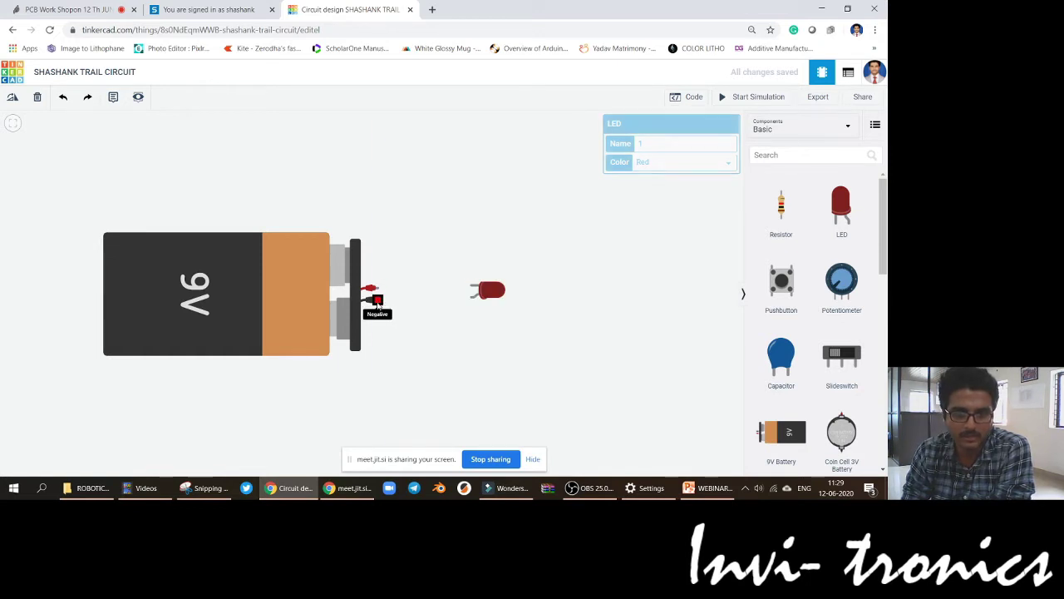
left_click(409, 301)
left_click(409, 288)
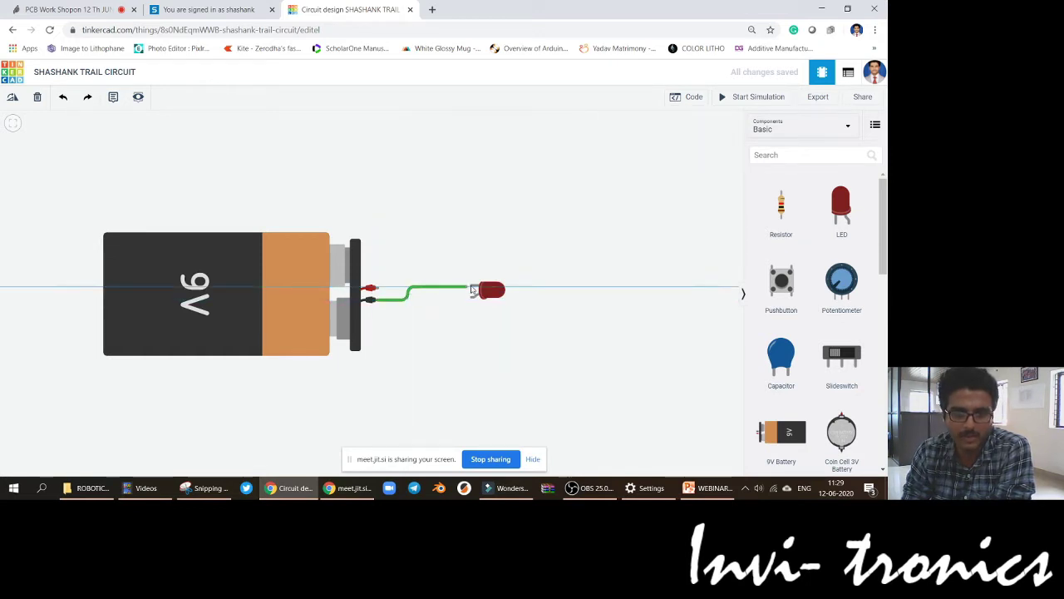
left_click(471, 288)
Step: Wire the battery's positive terminal to the LED's anode, routing the wire below the negative one
left_click(370, 288)
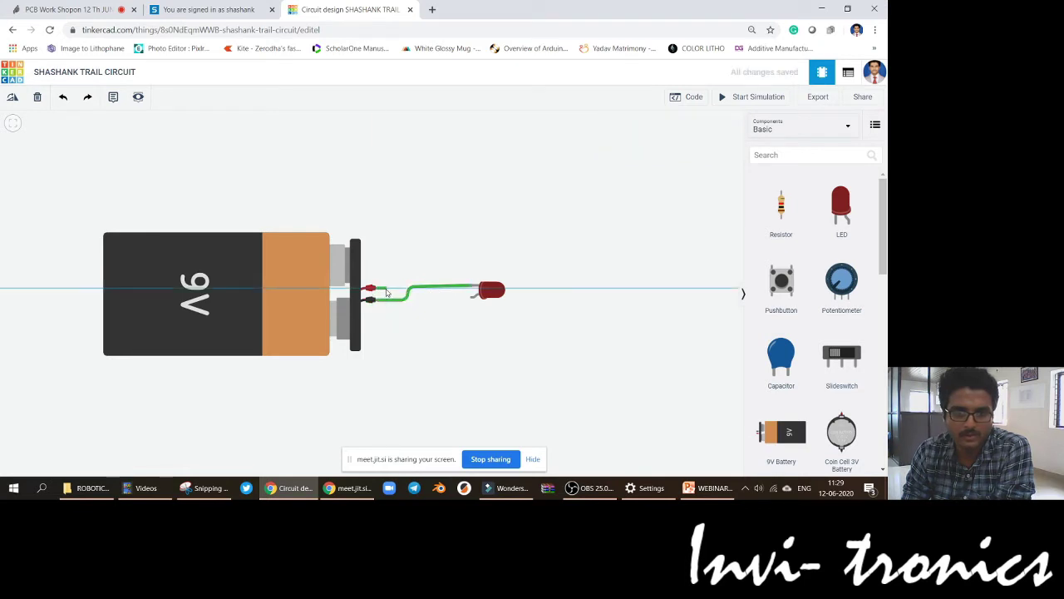
left_click(387, 291)
left_click(388, 312)
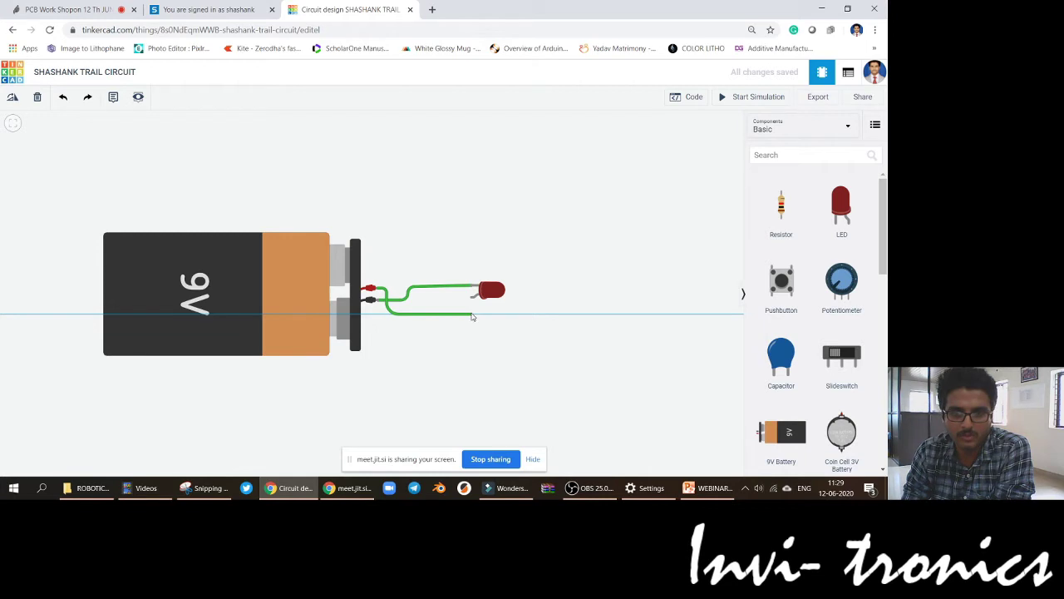
left_click(472, 296)
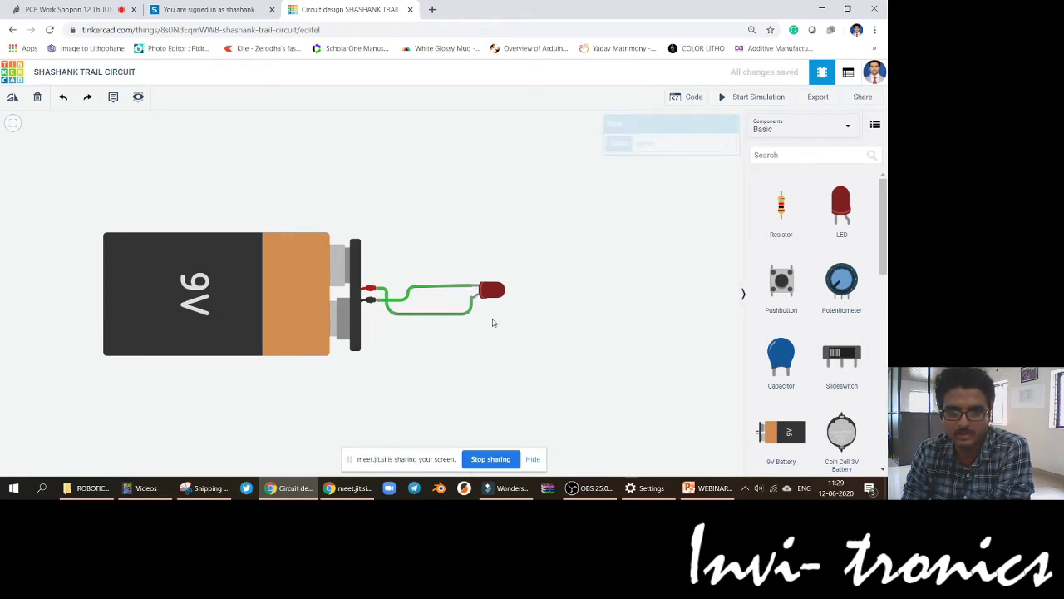
Step: Draw an extra wire looping above the circuit from the battery's positive terminal to the LED's cathode, and square up its right corner
left_click(379, 290)
left_click(378, 250)
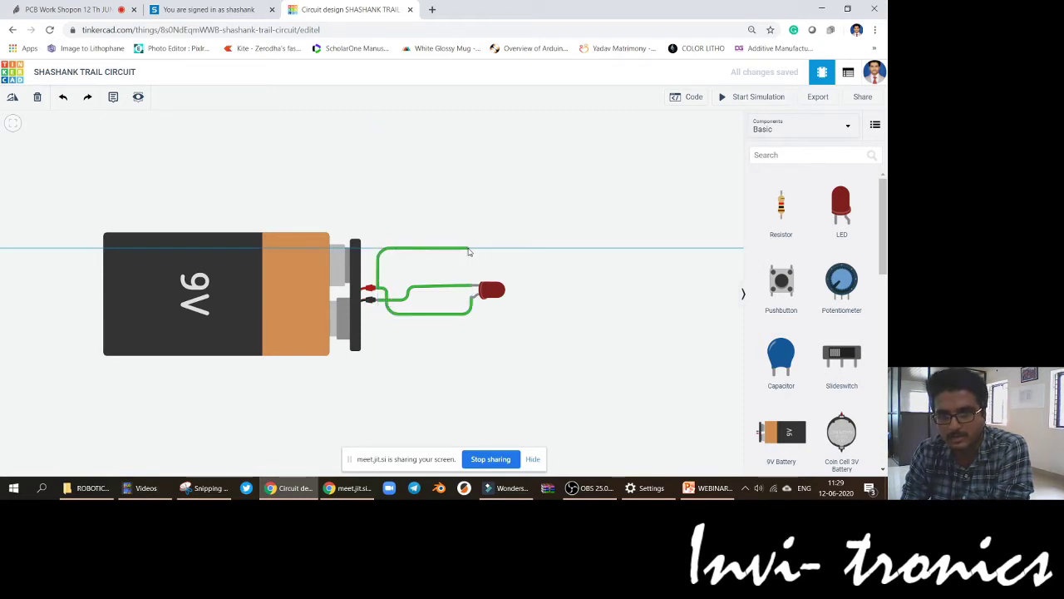
left_click(474, 248)
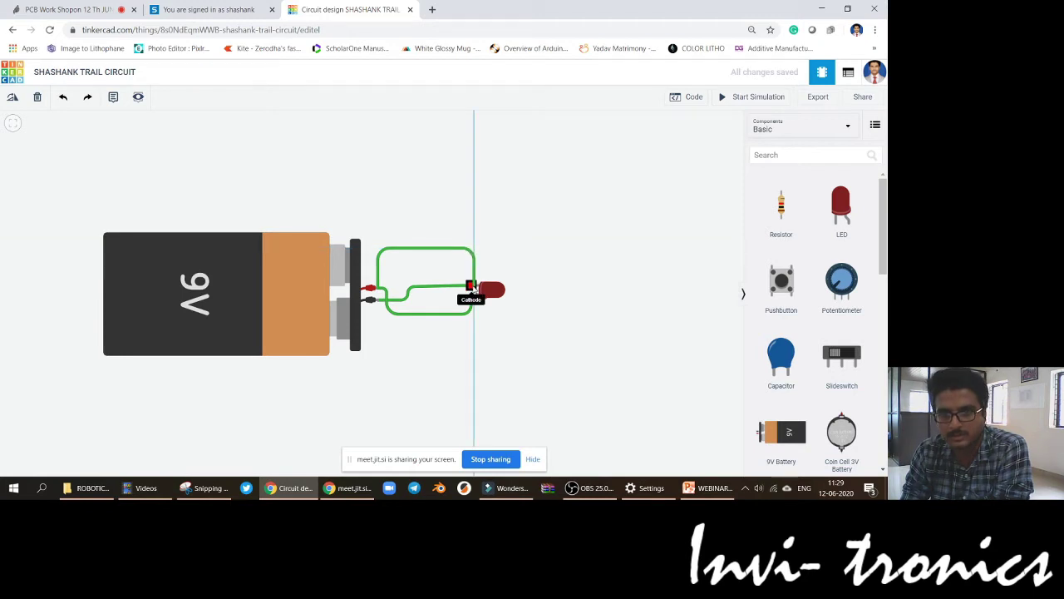
left_click(473, 288)
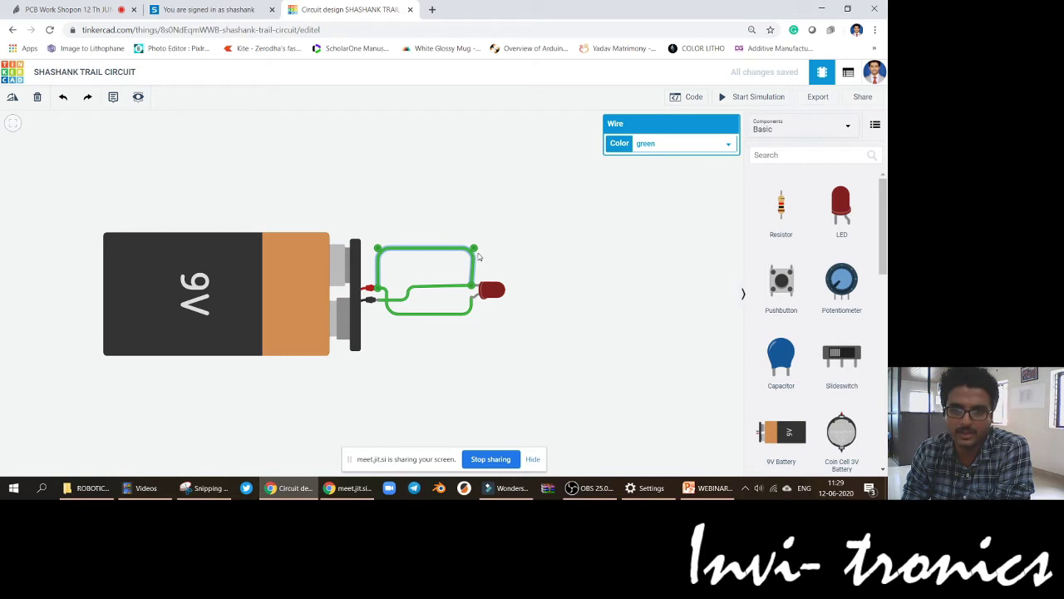
scroll(479, 257, "up", 3)
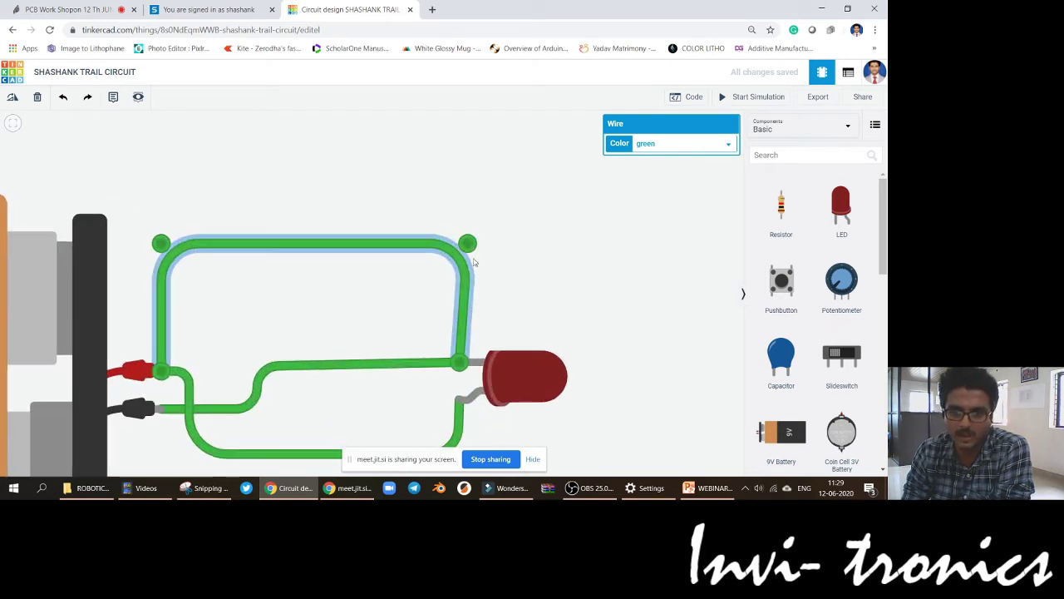
mouse_move(467, 243)
left_mouse_down()
mouse_move(525, 243)
mouse_move(459, 242)
left_mouse_up()
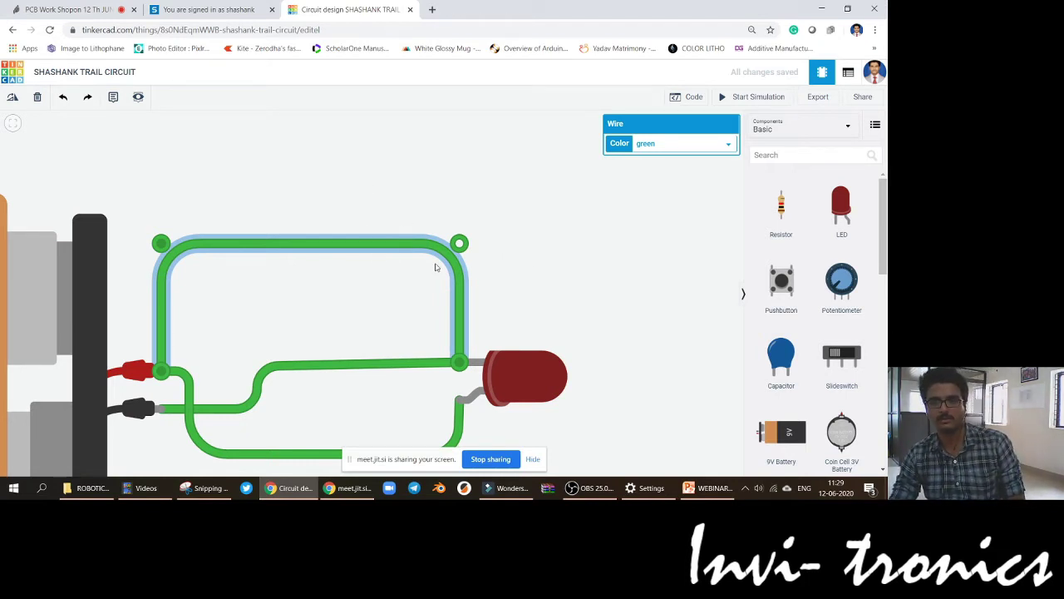
Step: Align the upper bend of the battery-negative wire with the cathode so its run to the LED is horizontal
scroll(382, 280, "down", 2)
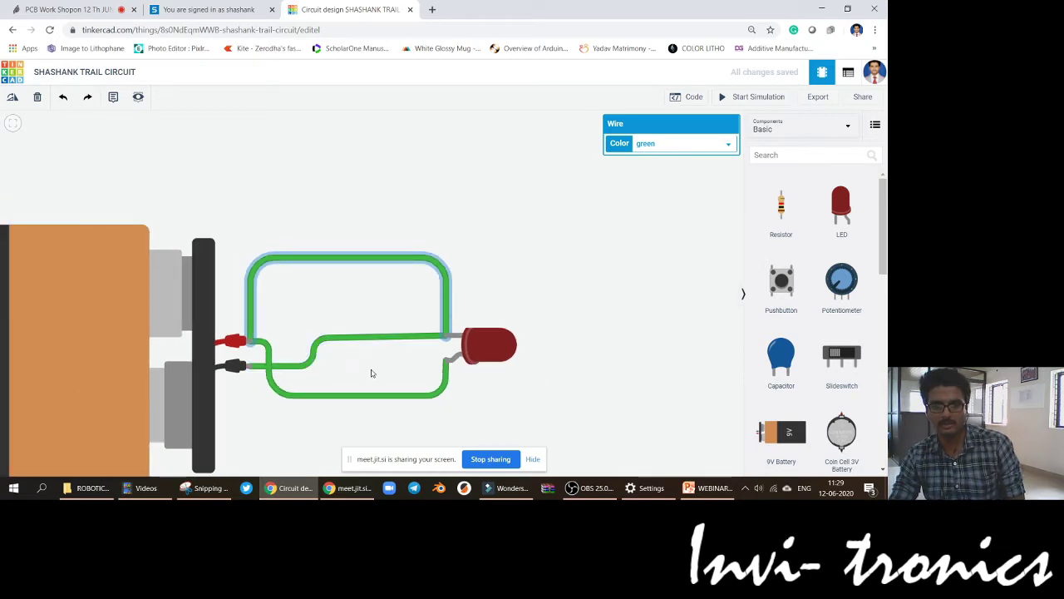
left_click(316, 351)
left_click(314, 338)
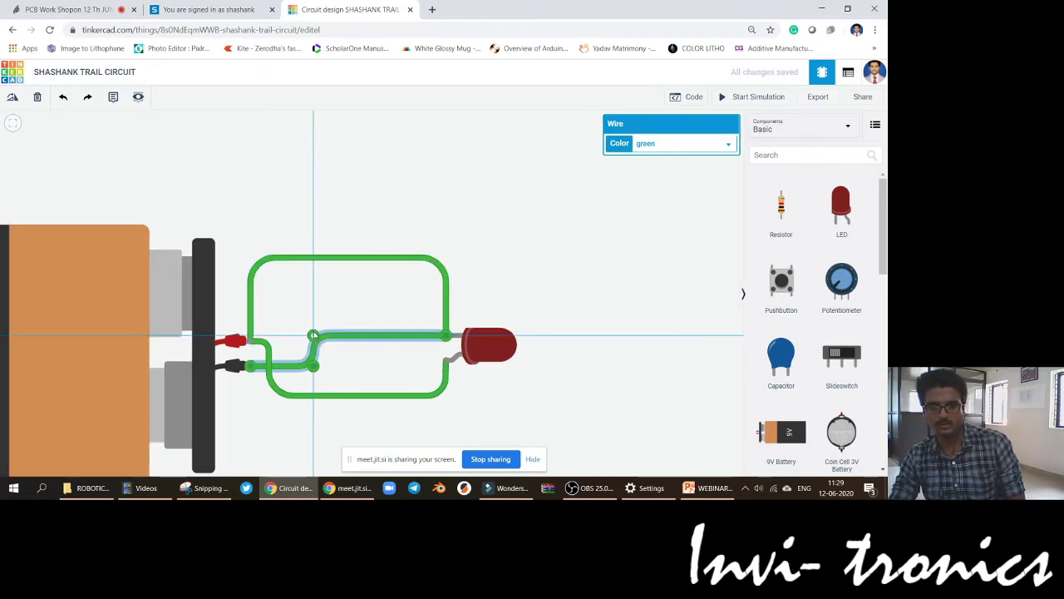
Step: Delete the extra wire looping above the circuit between the battery's positive terminal and the LED's cathode
left_click(393, 264)
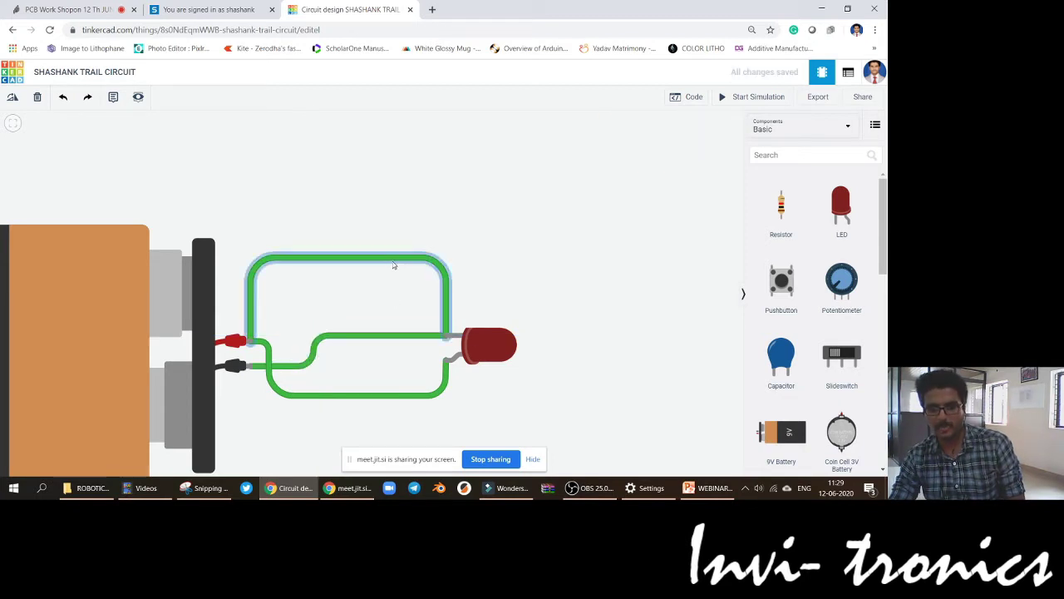
left_click(391, 262)
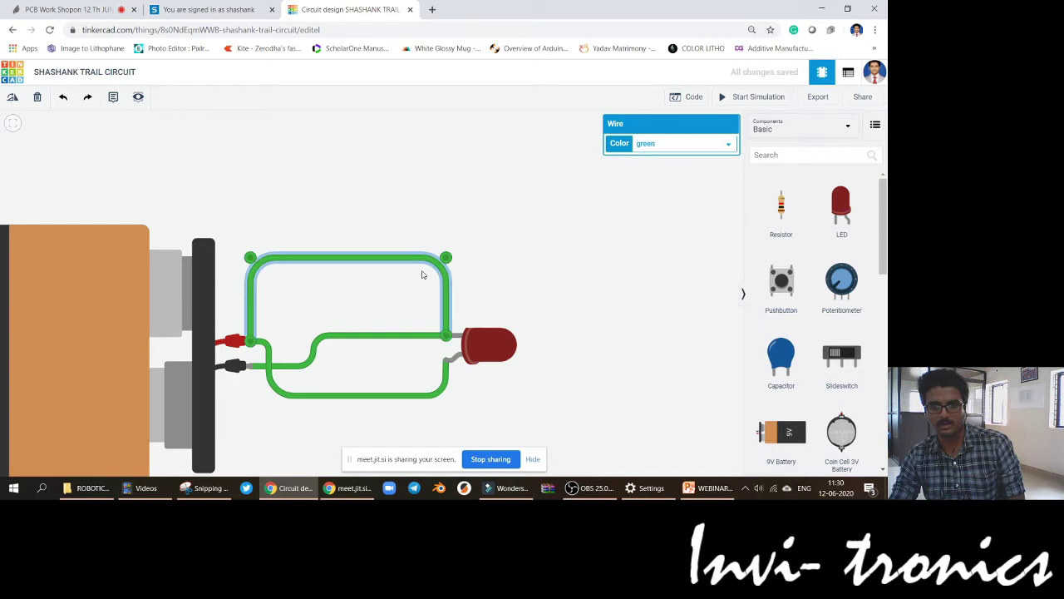
key("Delete")
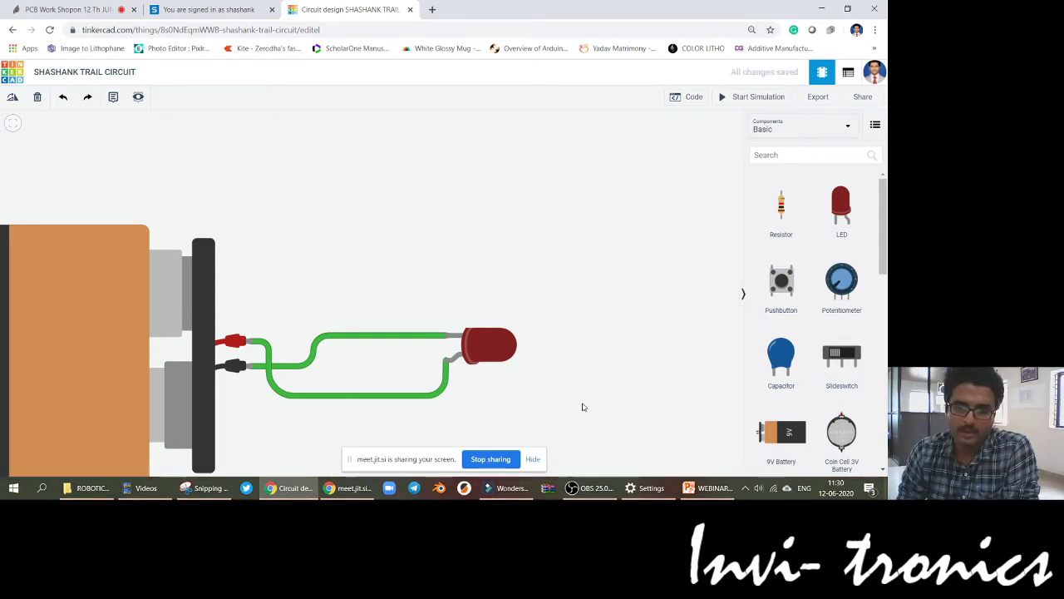
Step: Simulate the battery and LED circuit, examine the current information shown for the LED, and stop the simulation
scroll(380, 278, "down", 3)
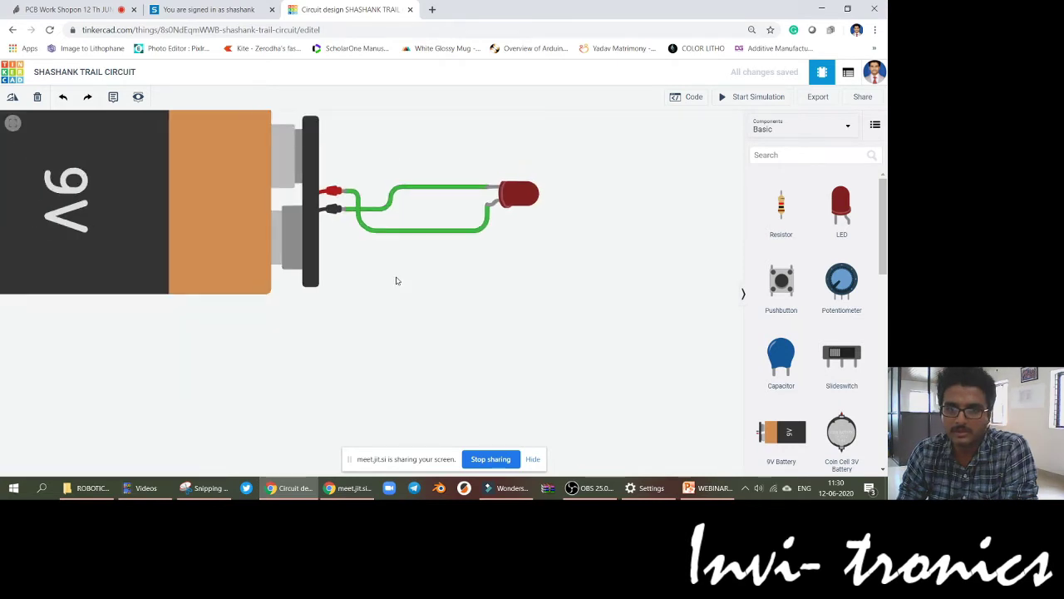
key("f")
left_click_drag(622, 321, 587, 331)
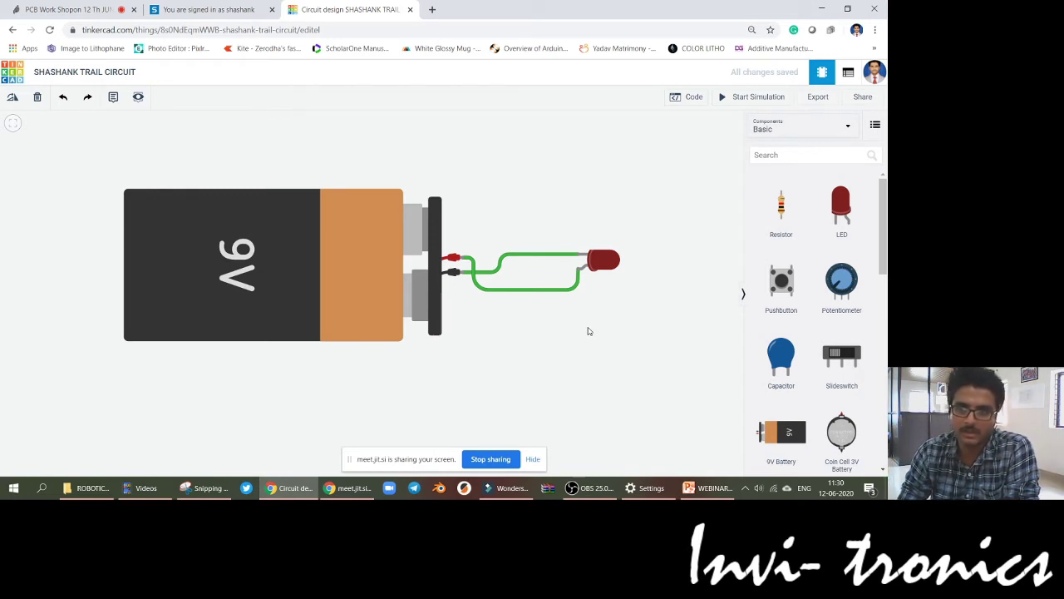
left_click(747, 97)
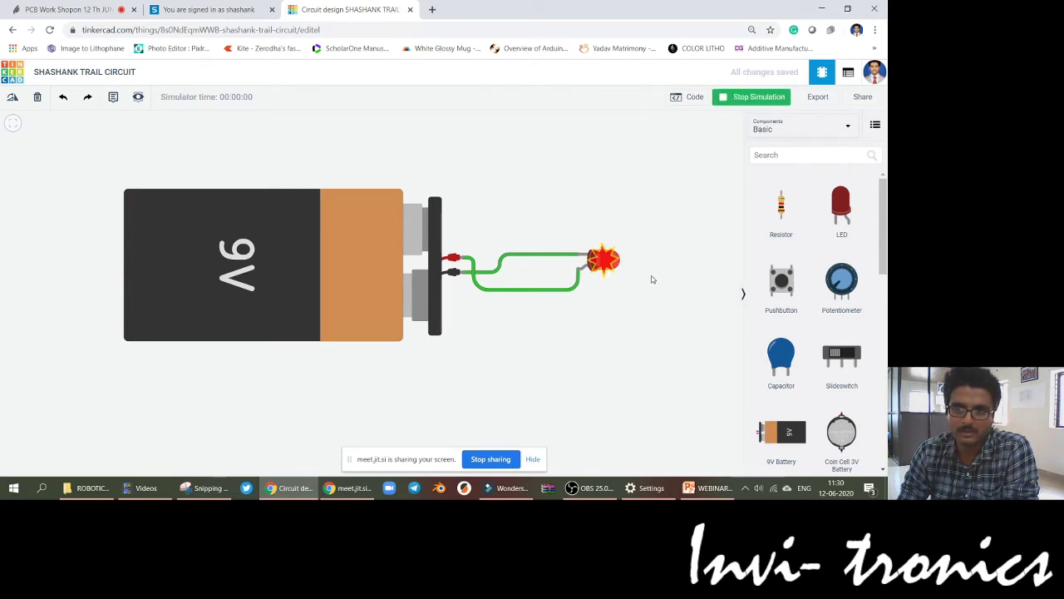
scroll(652, 279, "up", 5)
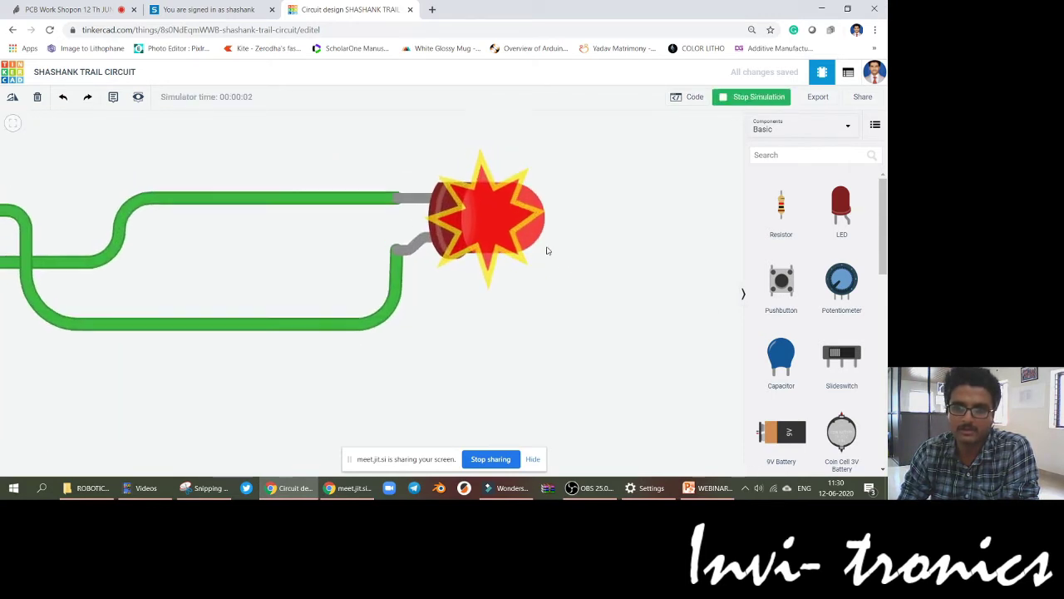
left_click_drag(547, 250, 539, 308)
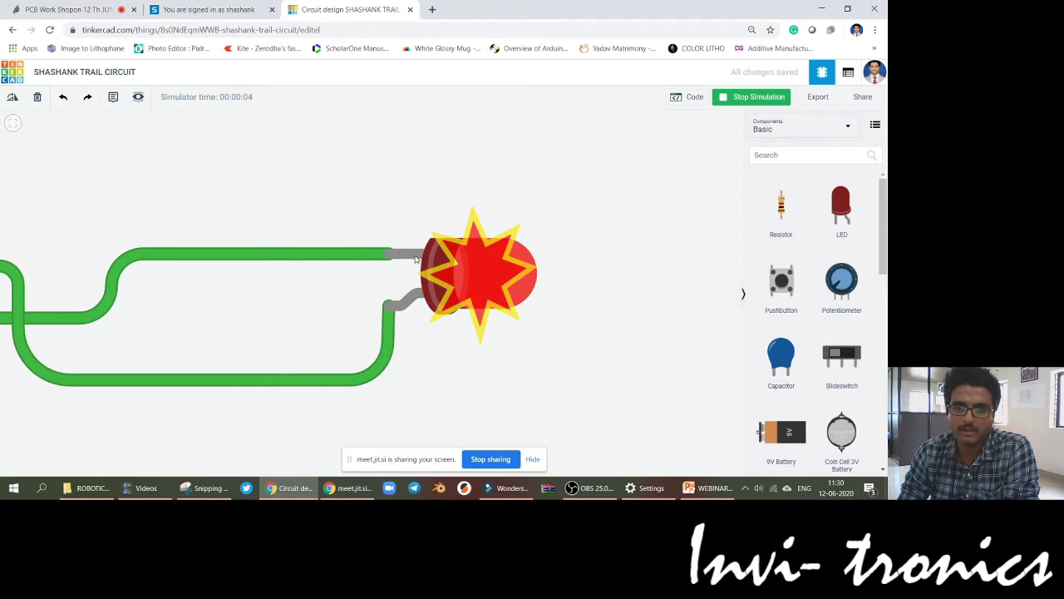
mouse_move(524, 255)
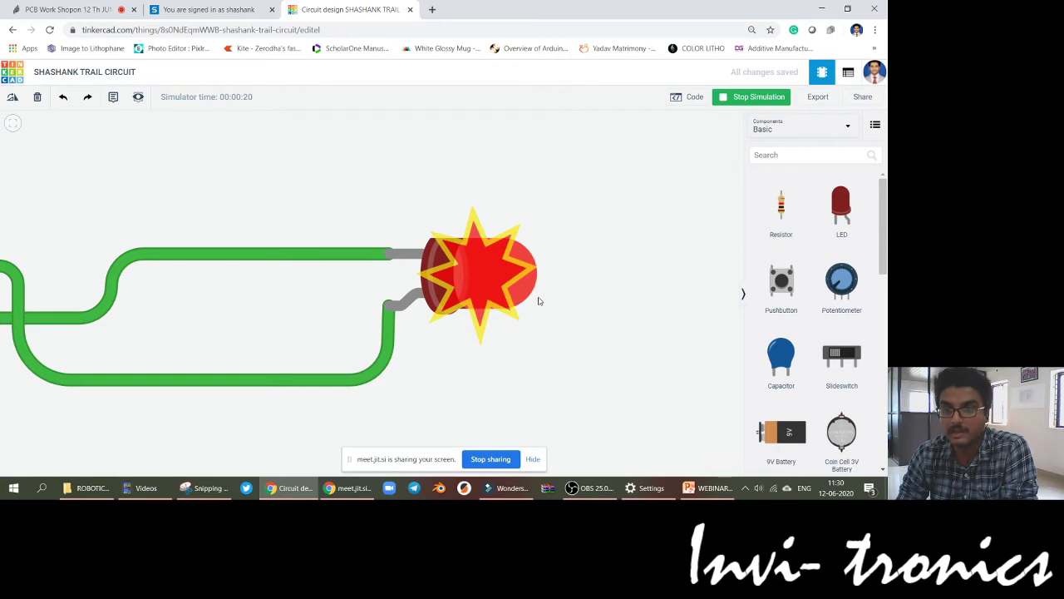
mouse_move(463, 303)
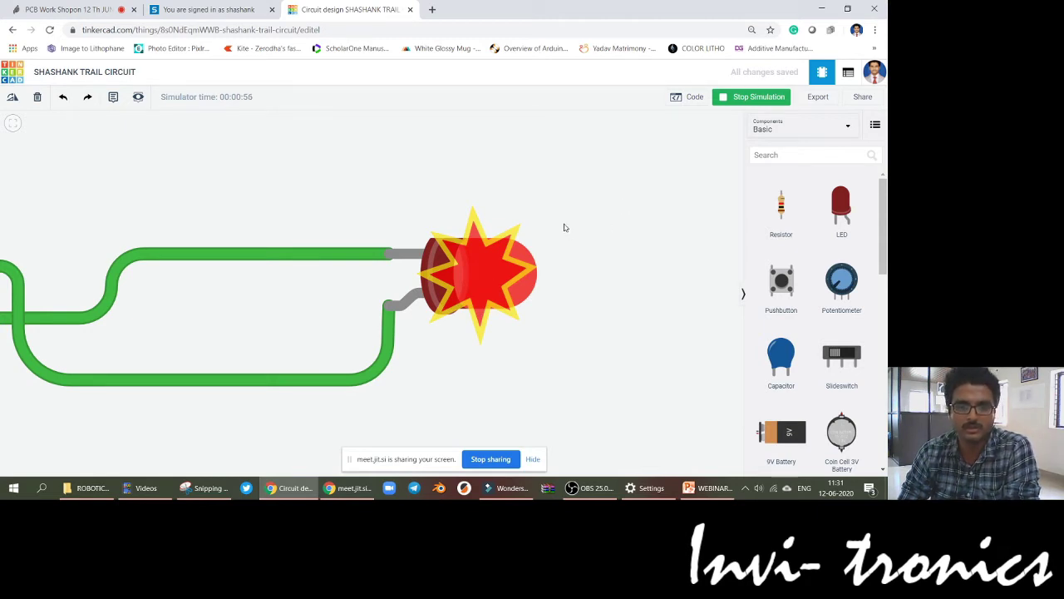
mouse_move(485, 288)
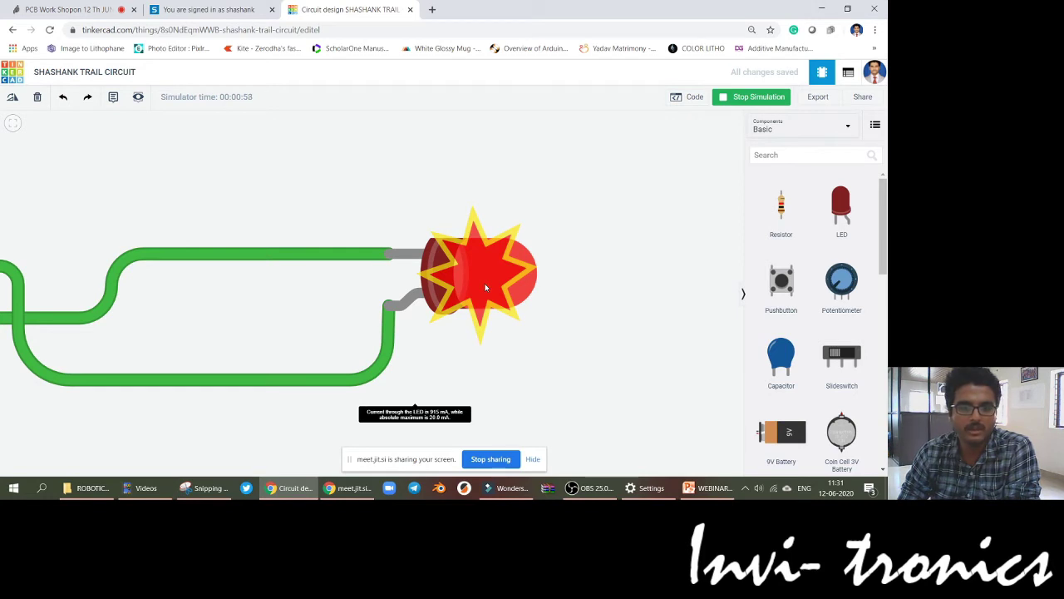
left_click(755, 98)
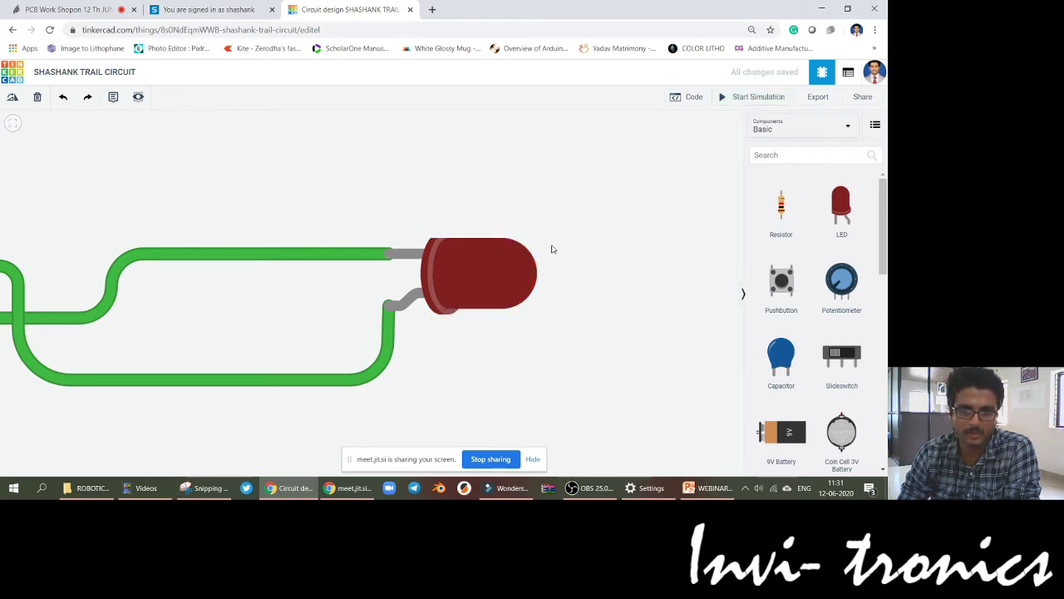
Step: Find the multimeter among the Basic components and place it above the wires between the battery and the LED
scroll(559, 242, "down", 3)
scroll(577, 239, "down", 1)
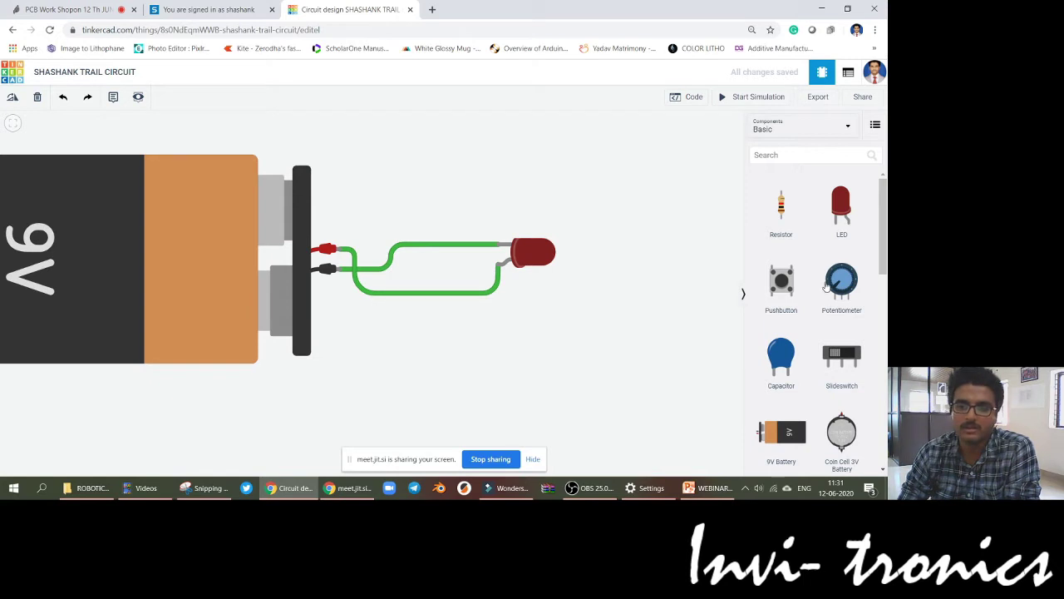
scroll(825, 286, "down", 6)
scroll(826, 285, "down", 2)
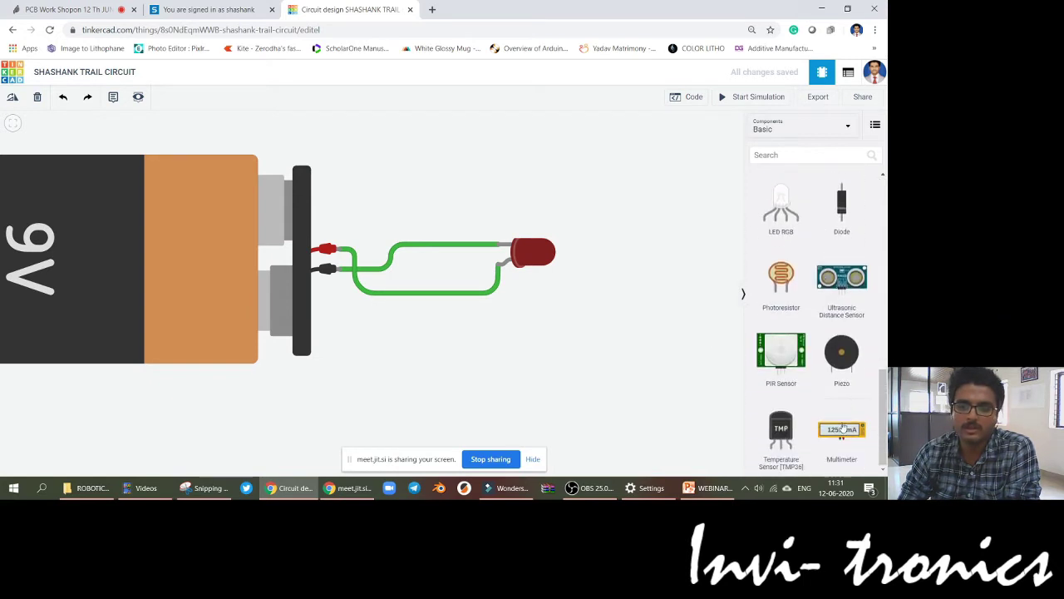
left_click_drag(843, 430, 460, 204)
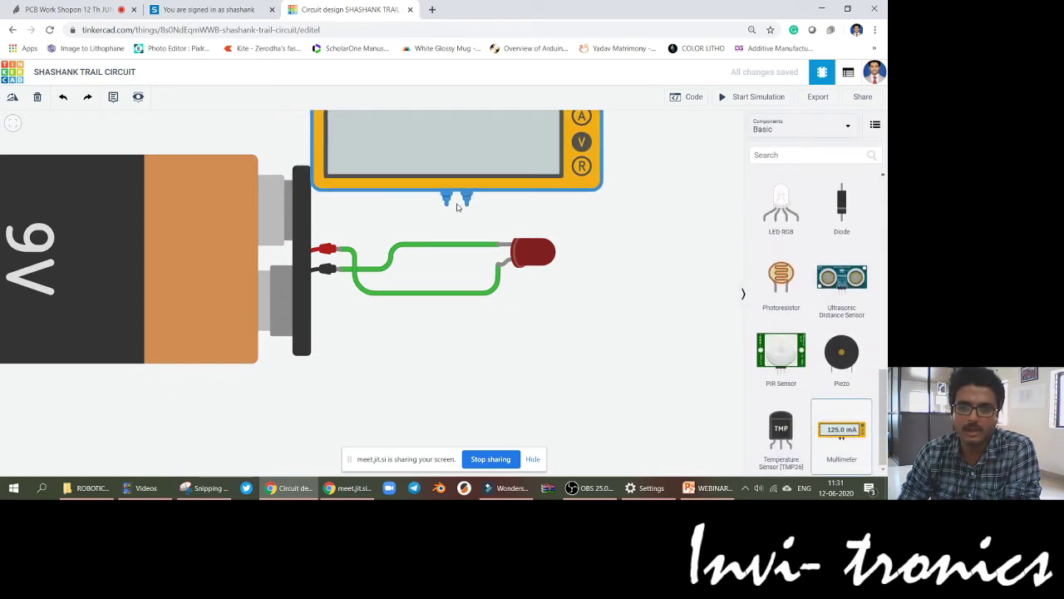
left_click_drag(644, 202, 641, 292)
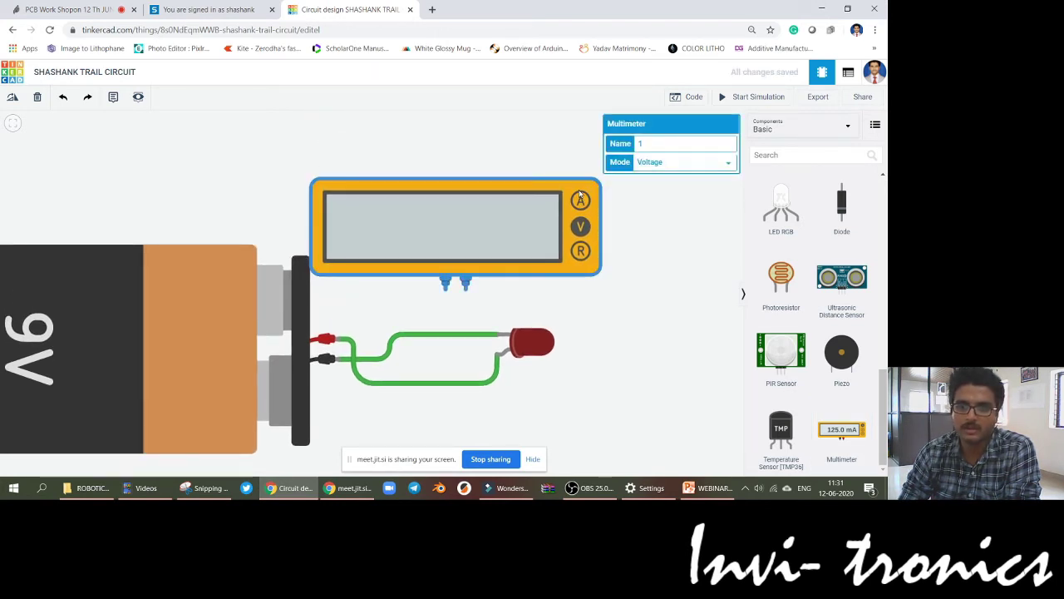
Step: Set the multimeter's mode to current measurement (A) and deselect it
left_click(684, 159)
left_click(681, 181)
left_click(626, 248)
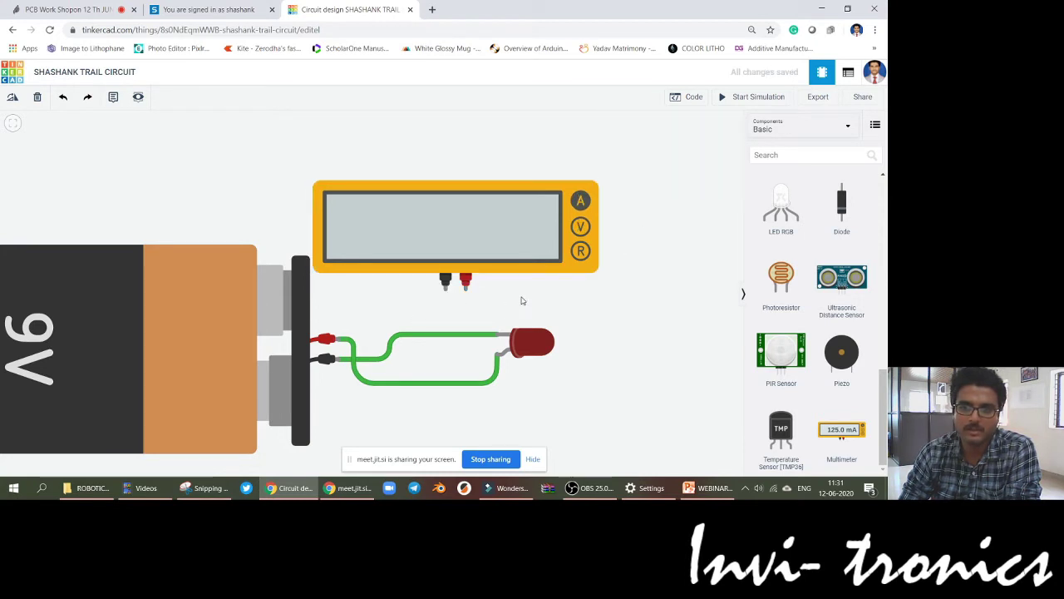
Step: Try wiring the multimeter's positive terminal to the LED's cathode and its negative terminal to the anode, and delete both wires
left_click(466, 281)
left_click(496, 333)
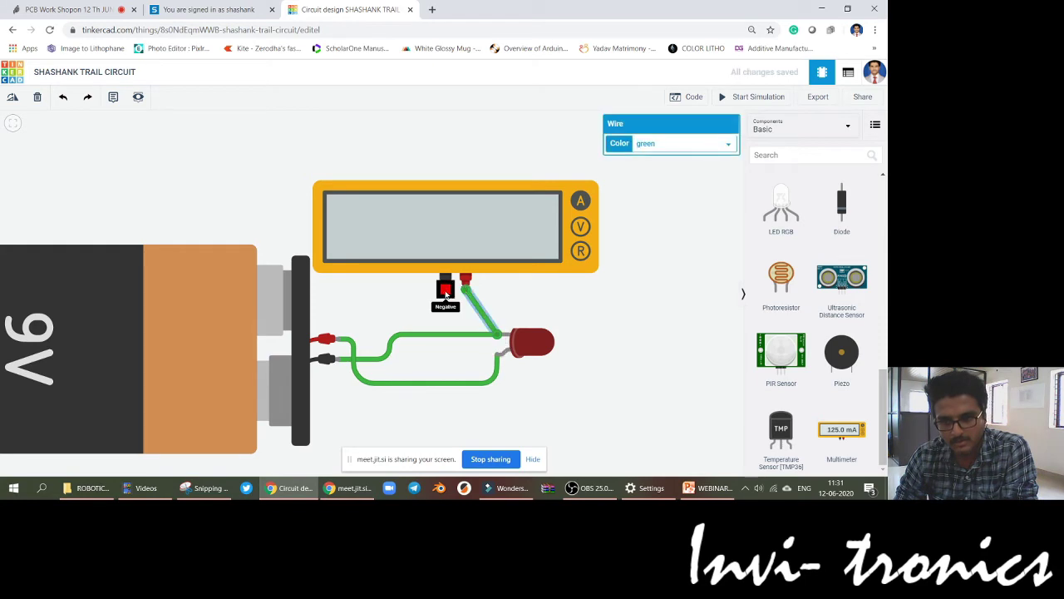
left_click(444, 280)
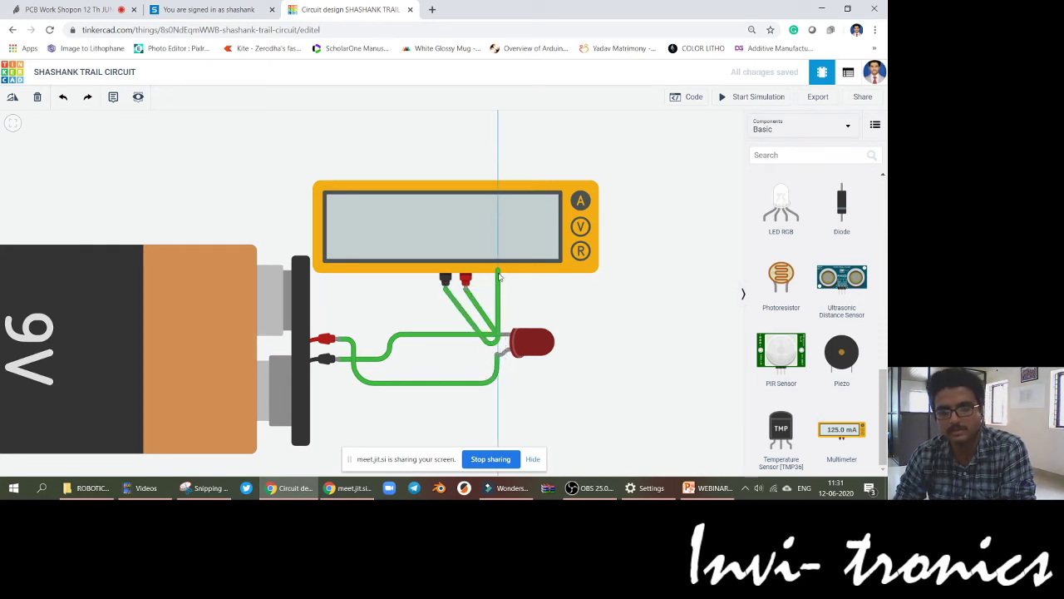
left_click(497, 355)
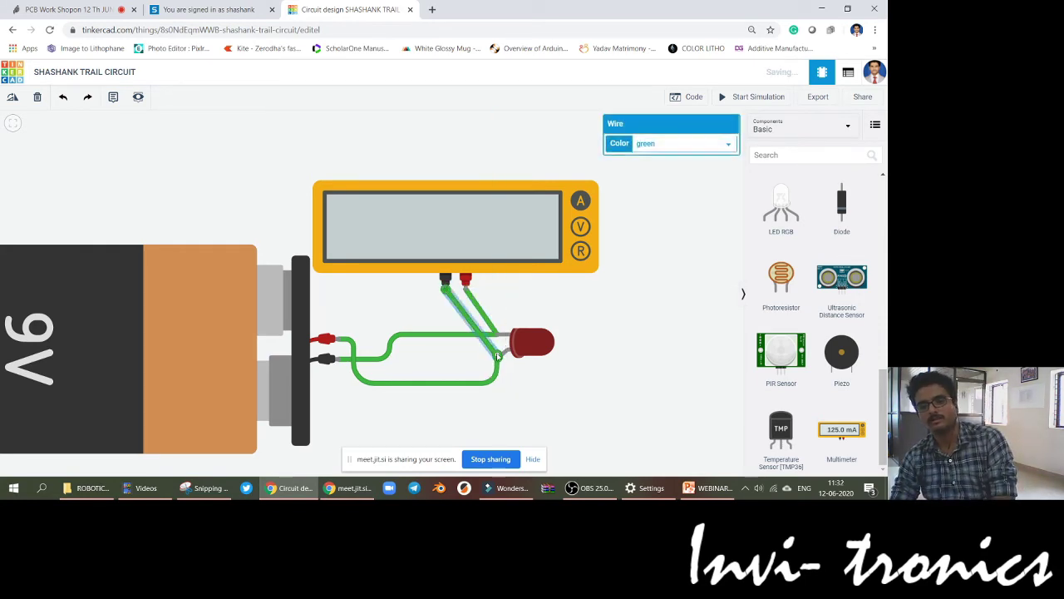
key("Delete")
left_click(476, 297)
key("Delete")
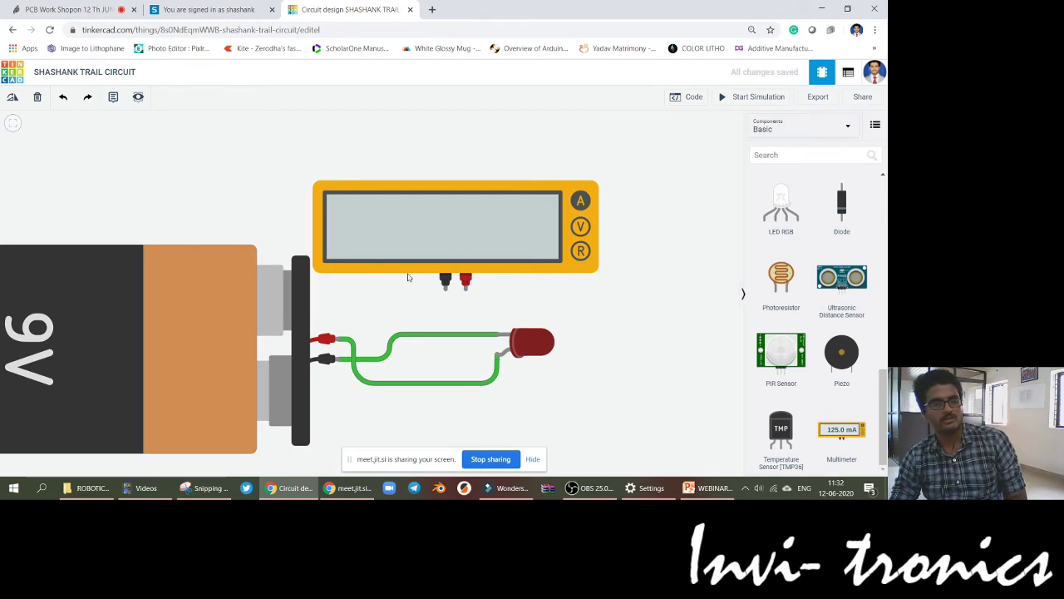
Step: Replace the wire between the battery's negative terminal and the LED's cathode with the multimeter in series, its positive terminal on the battery side
left_click(454, 336)
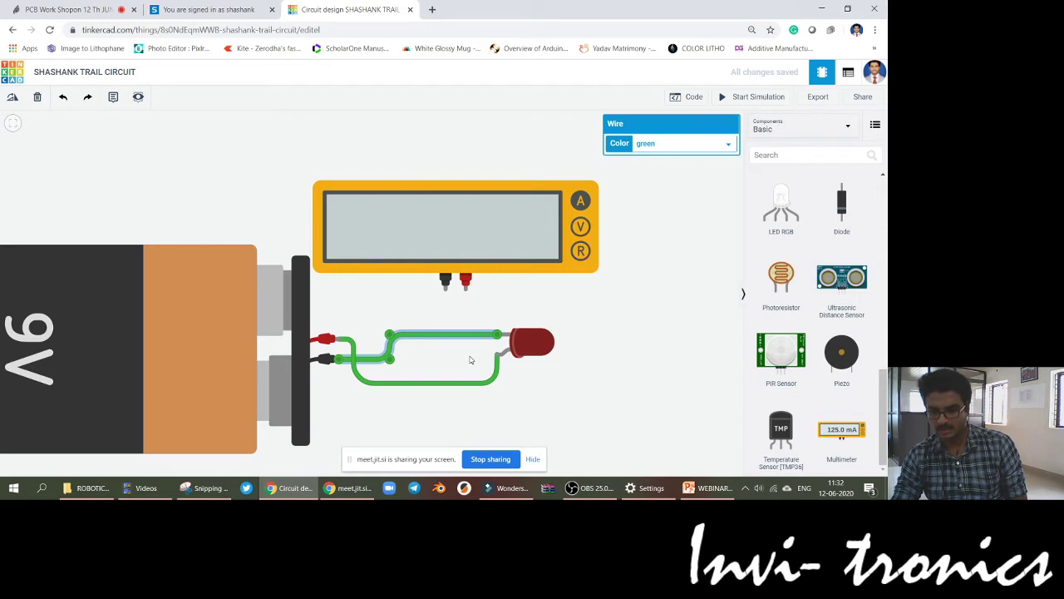
key("Delete")
left_click(338, 359)
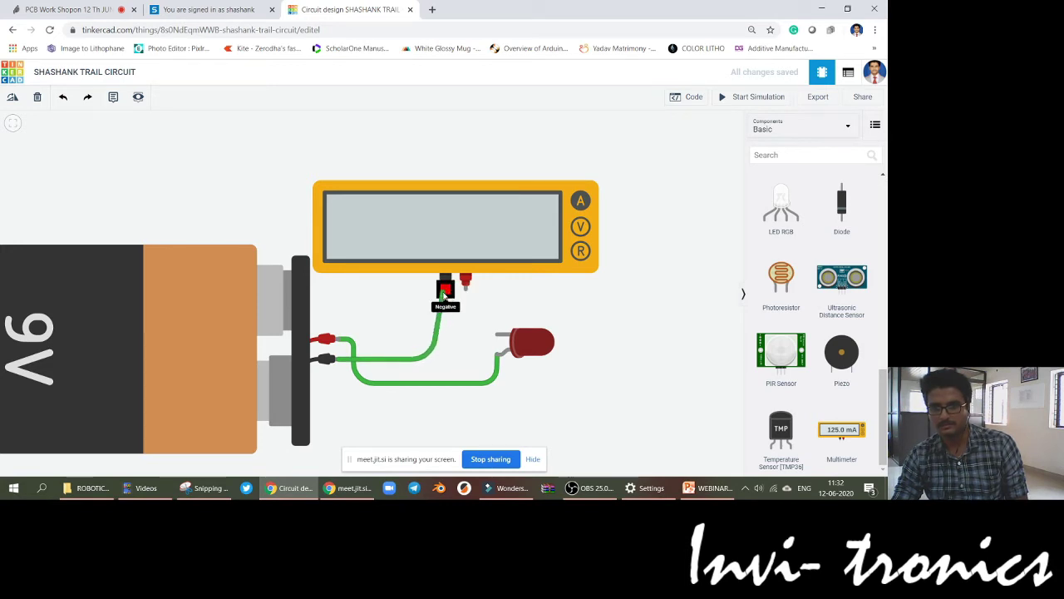
left_click(446, 283)
left_click(466, 281)
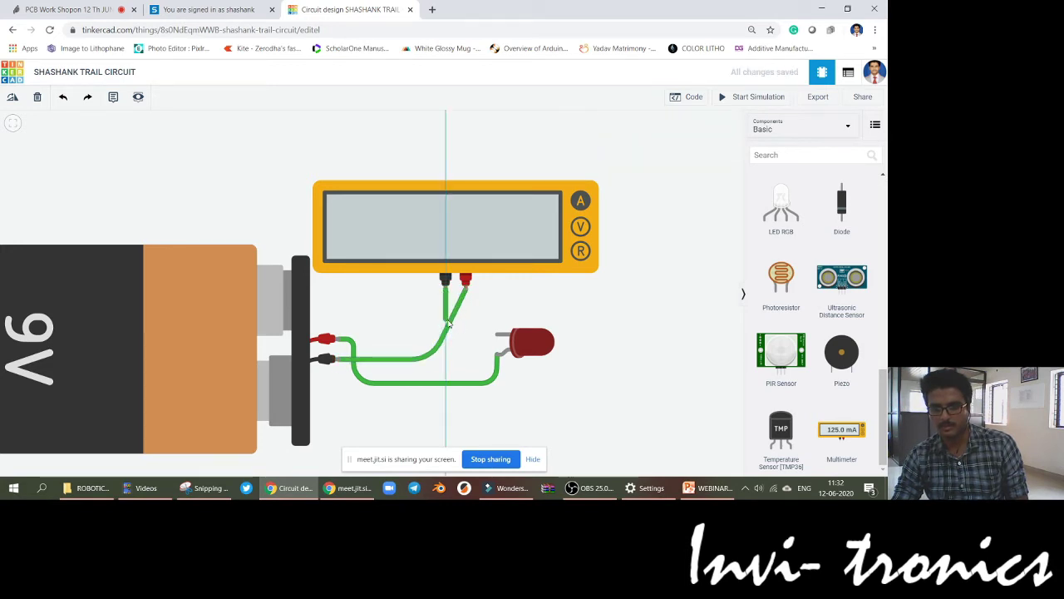
left_click(498, 333)
Step: Simulate the circuit, read the current on the multimeter, and stop the simulation
left_click(674, 235)
left_click(752, 96)
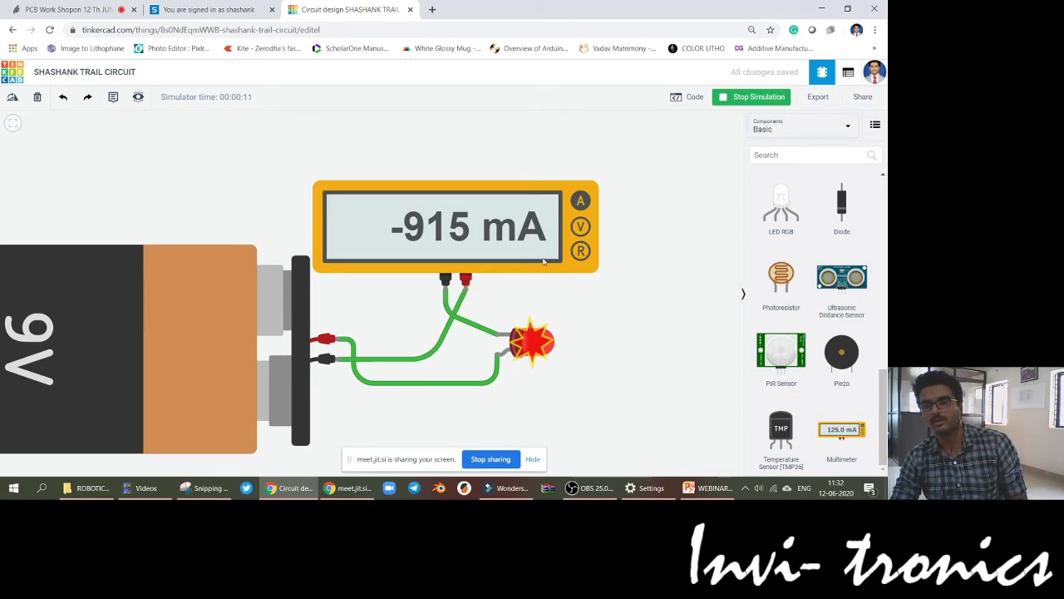
left_click(753, 99)
Step: Delete the two wires attached to the multimeter's positive and negative terminals
left_click(472, 327)
key("Delete")
left_click(462, 304)
key("Delete")
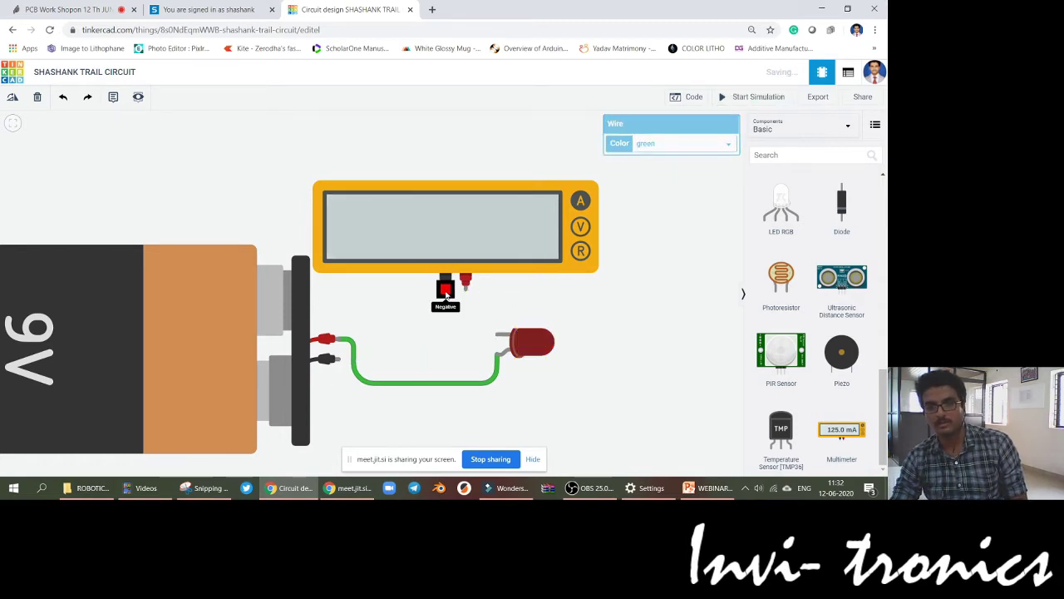
Step: Wire the multimeter's negative terminal to the battery's negative terminal and its positive terminal to the LED's cathode
left_click(447, 290)
left_click(447, 345)
left_click(350, 360)
left_click(466, 280)
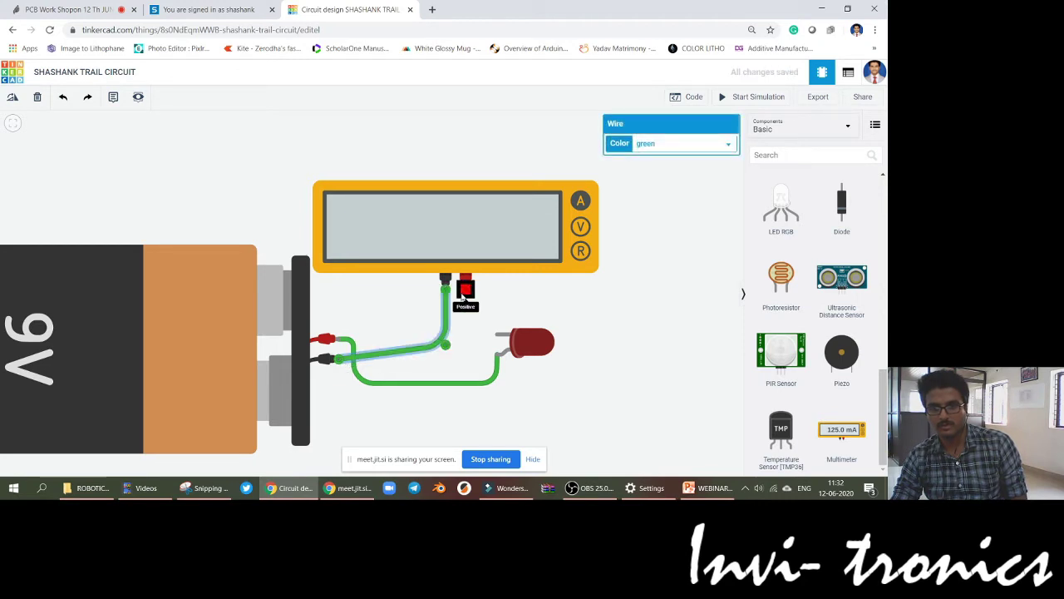
left_click(496, 333)
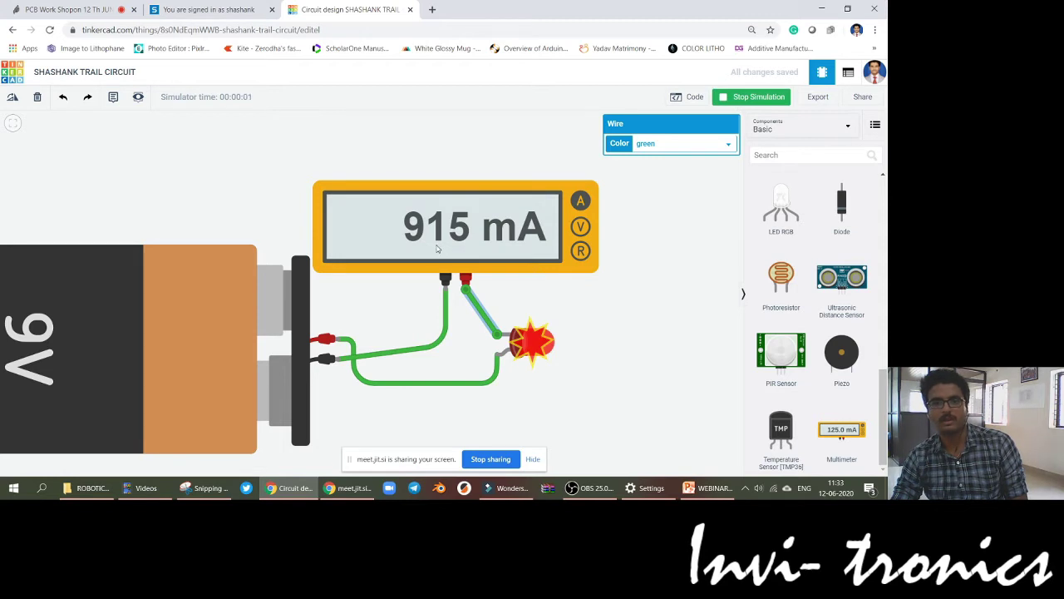
Step: Simulate the rewired circuit and compare the multimeter's reading with the current information shown for the LED
mouse_move(532, 343)
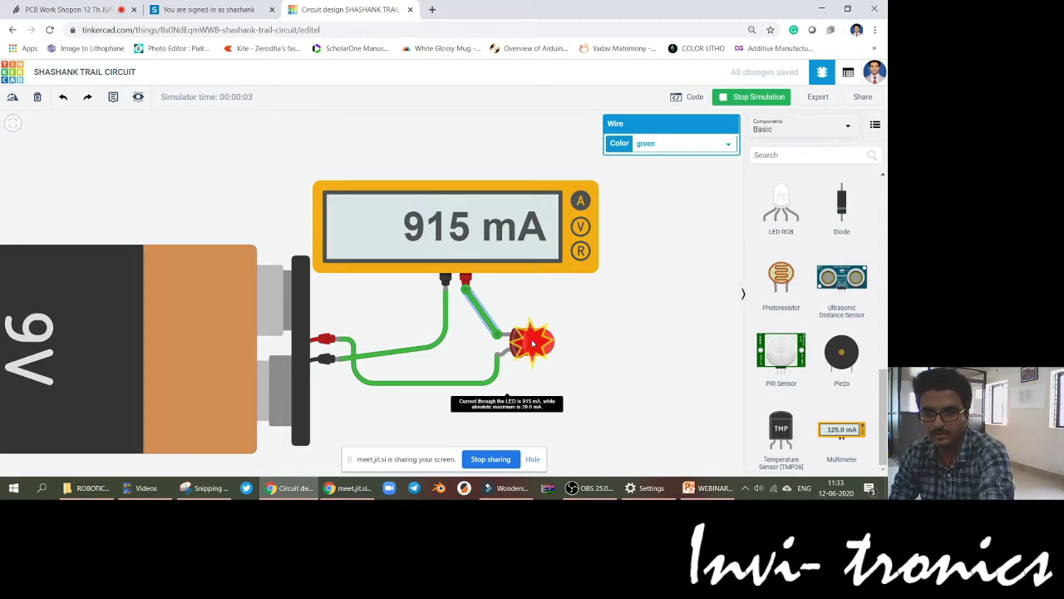
scroll(532, 344, "up", 4)
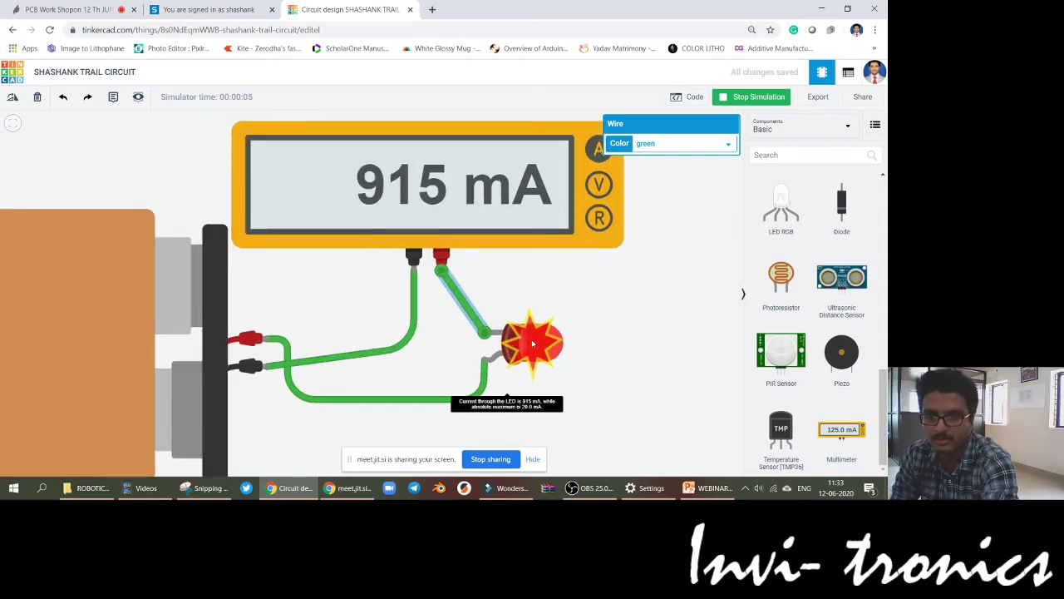
scroll(532, 344, "up", 1)
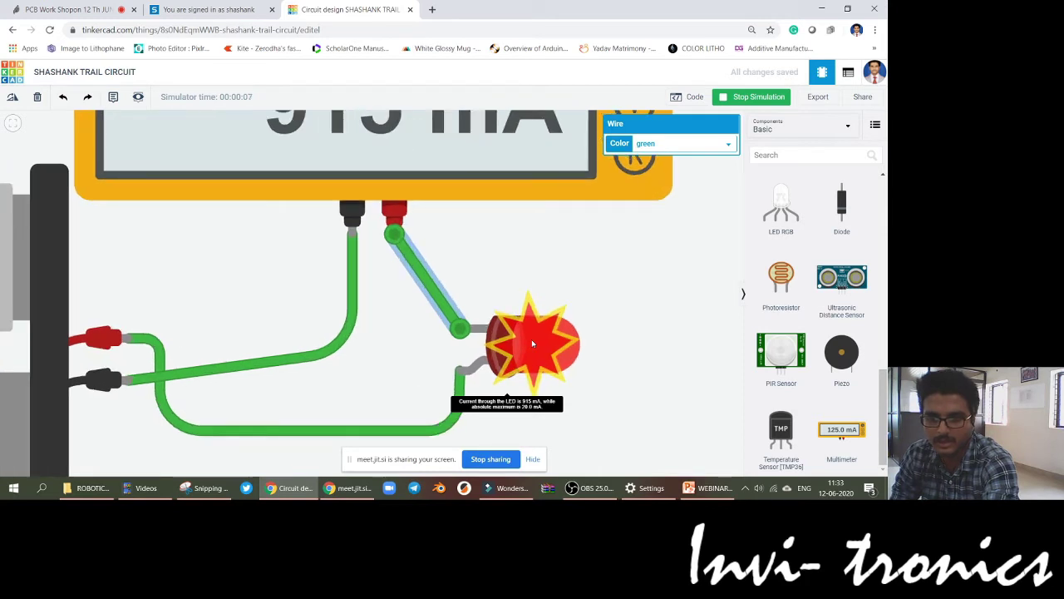
scroll(532, 343, "down", 1)
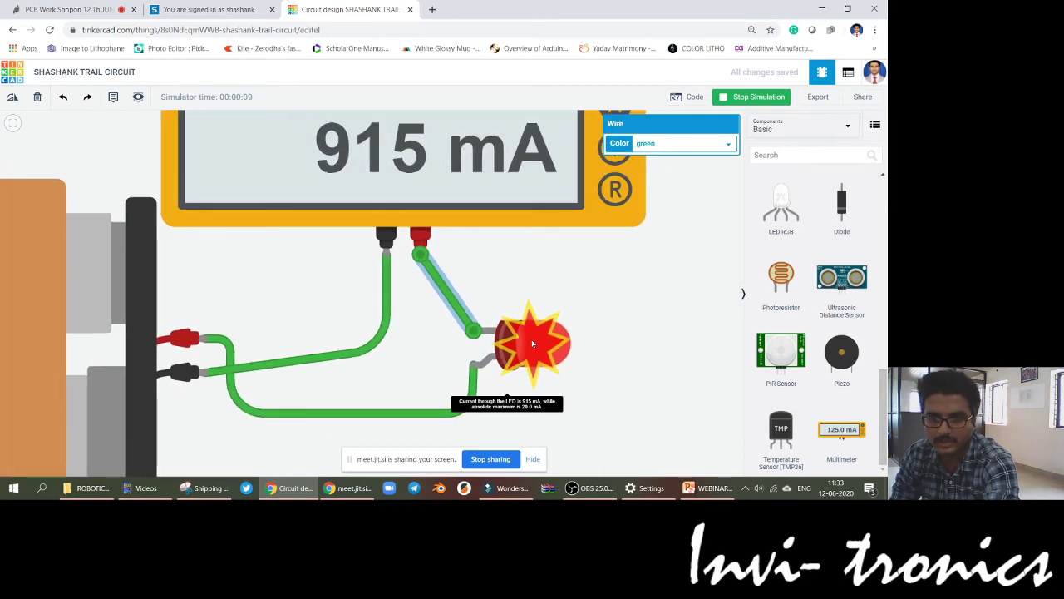
scroll(532, 339, "down", 1)
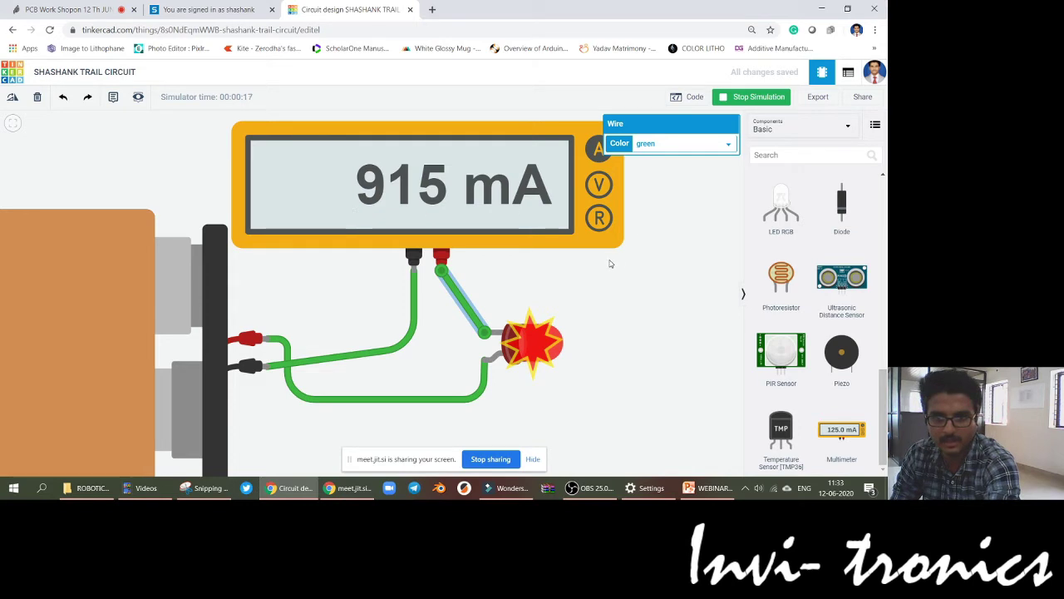
scroll(459, 187, "down", 2)
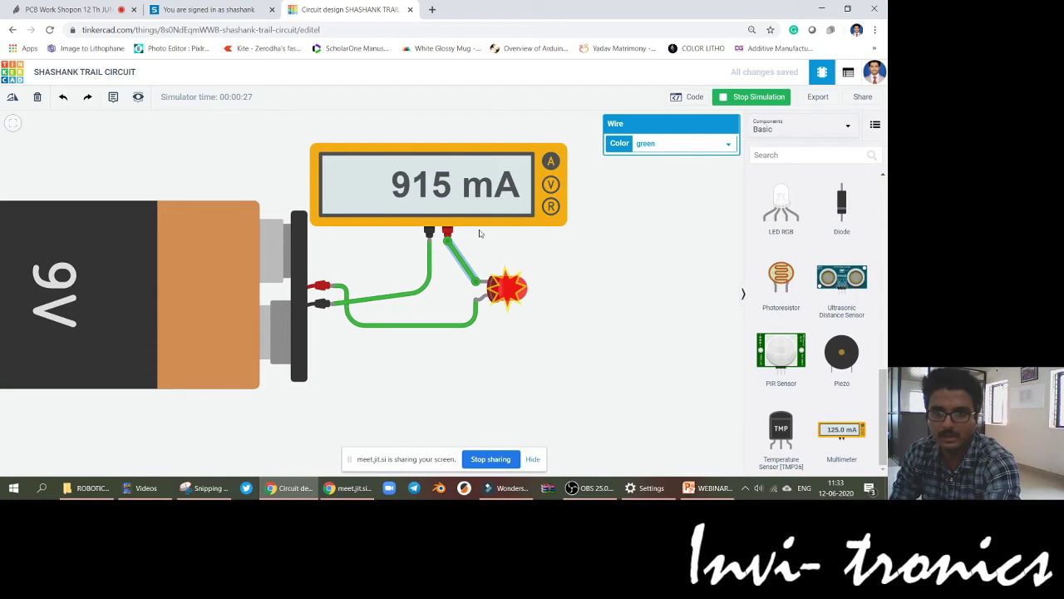
Step: Delete the multimeter with its wires and place a resistor horizontally above the wire between the battery and the LED
left_click(480, 188)
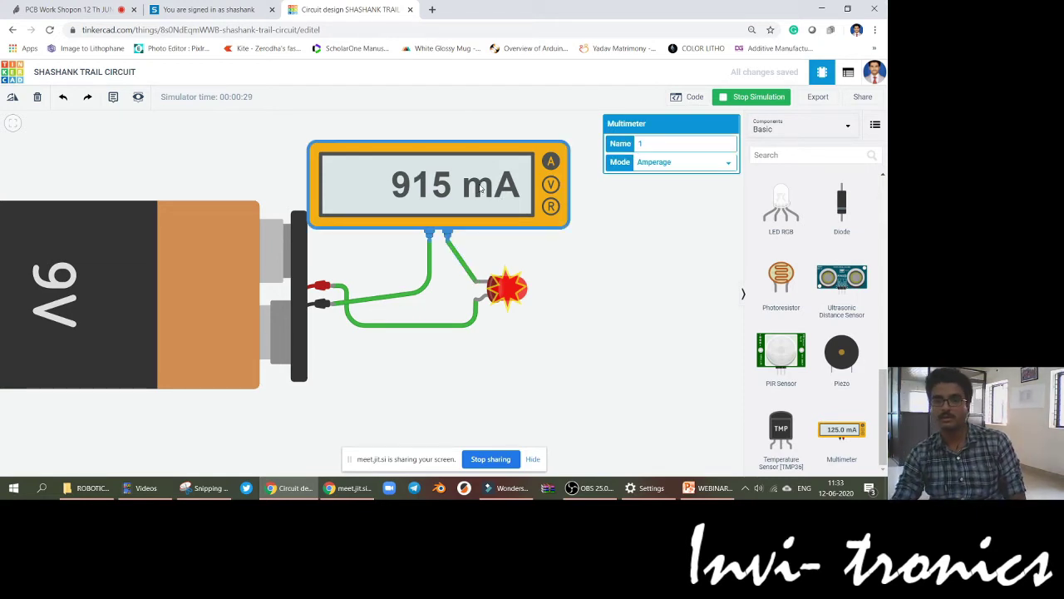
key("Delete")
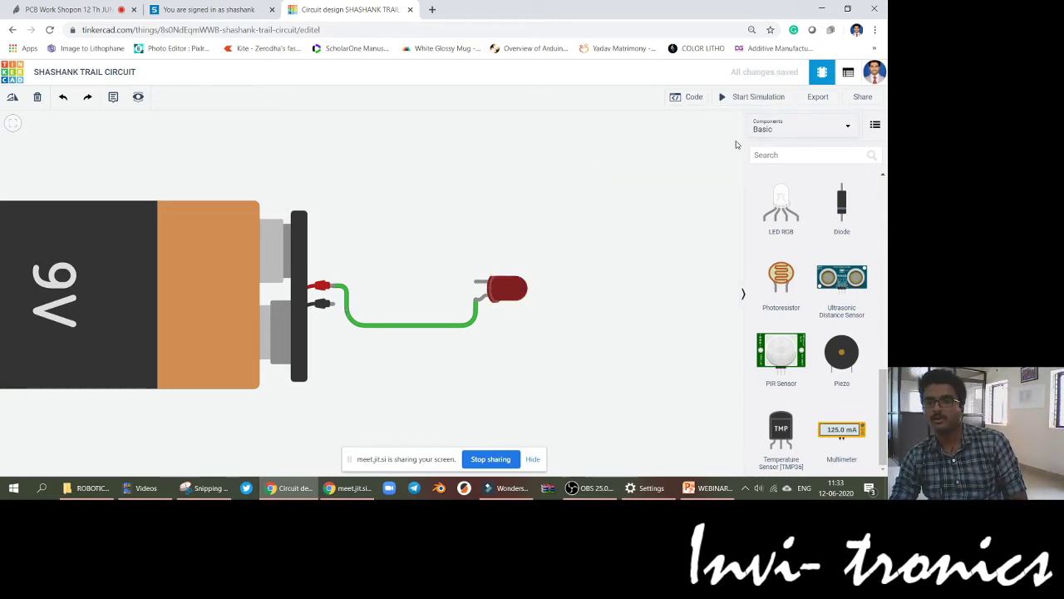
scroll(798, 308, "up", 6)
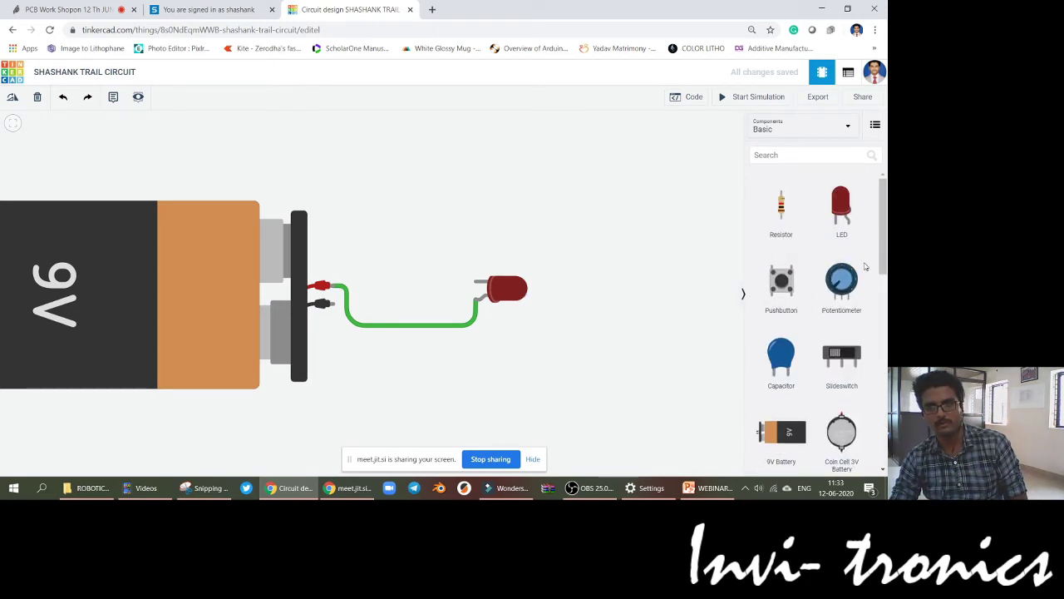
left_click_drag(781, 208, 397, 234)
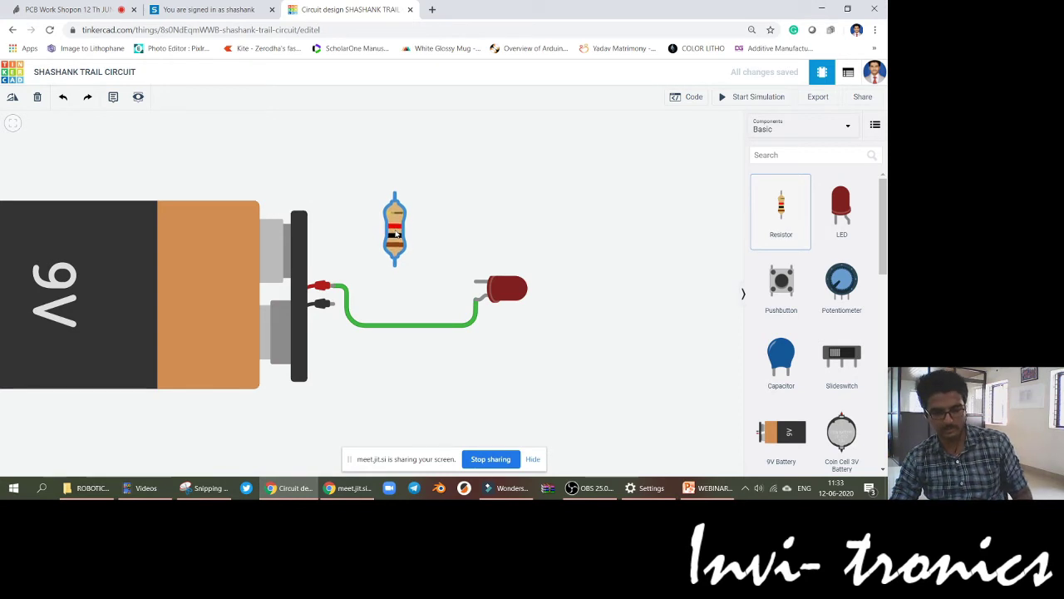
key("ctrl+r")
key("ctrl+r")
key("ctrl+r")
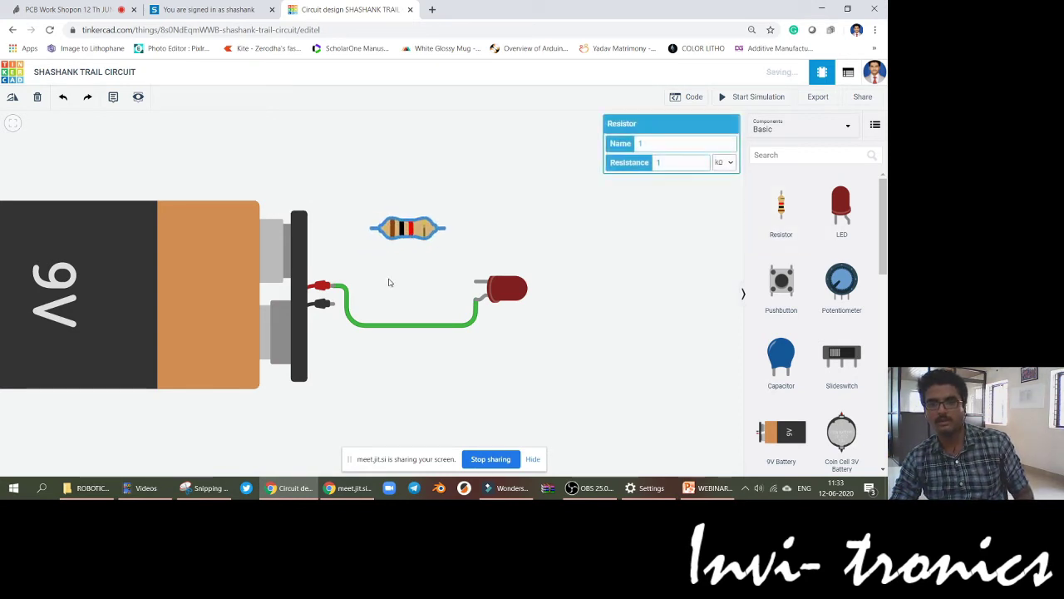
Step: Wire the resistor in series between the battery's negative terminal and the LED's cathode
left_click(329, 303)
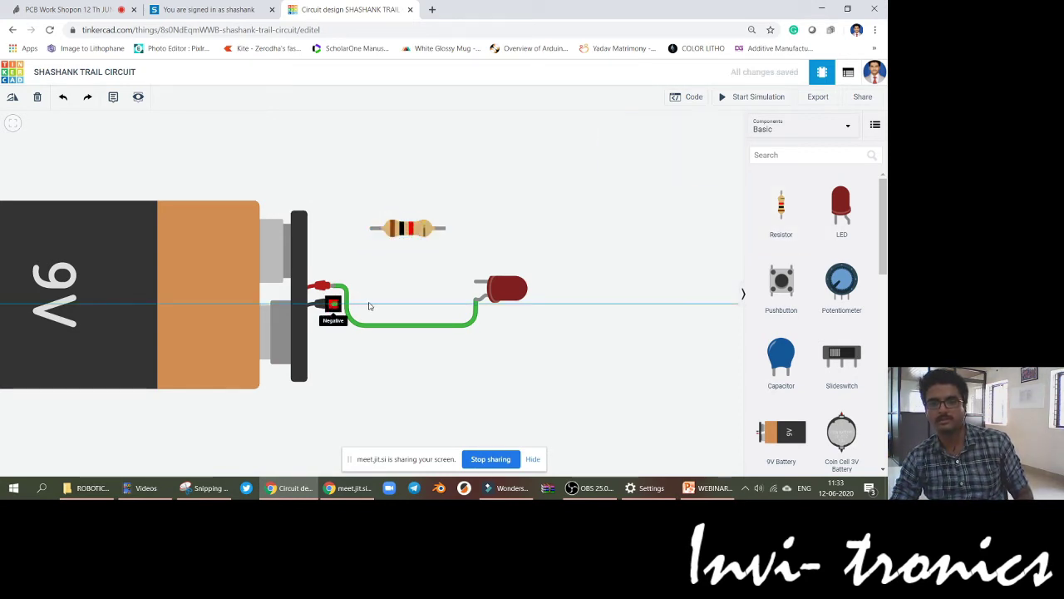
left_click(369, 229)
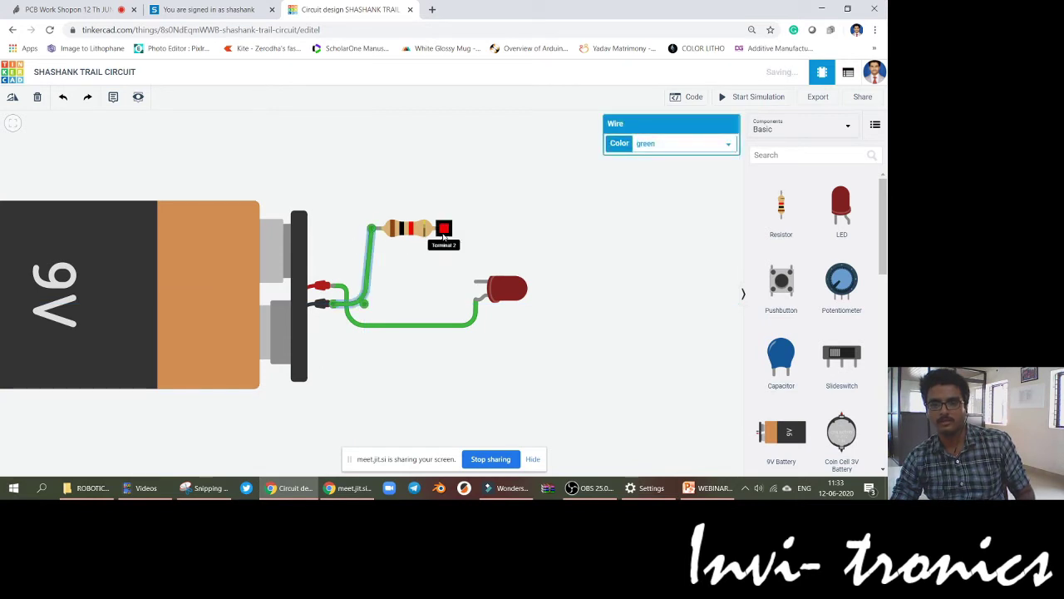
left_click(444, 234)
left_click(474, 284)
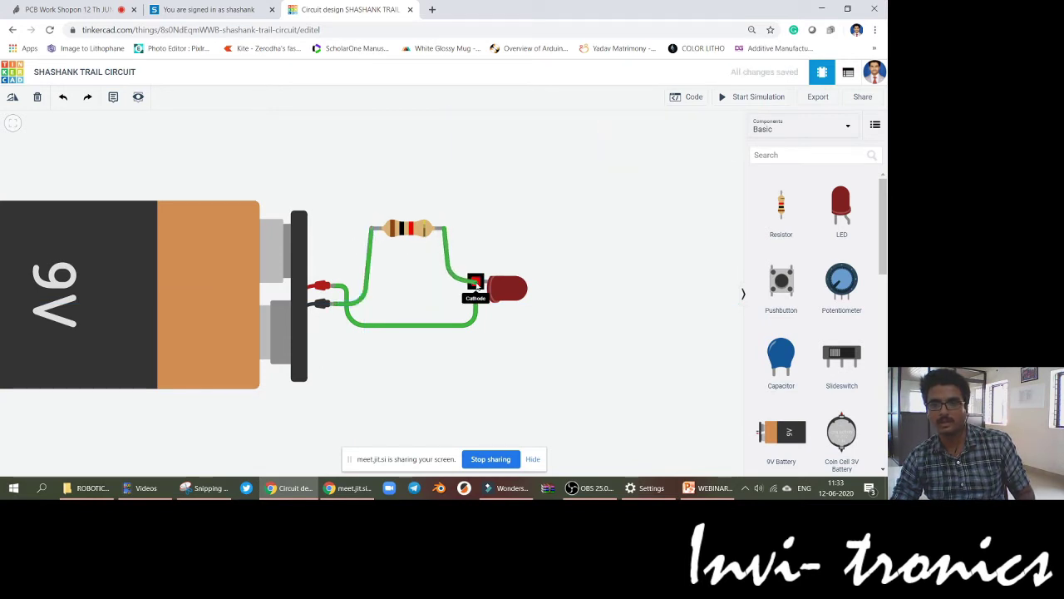
left_click(499, 264)
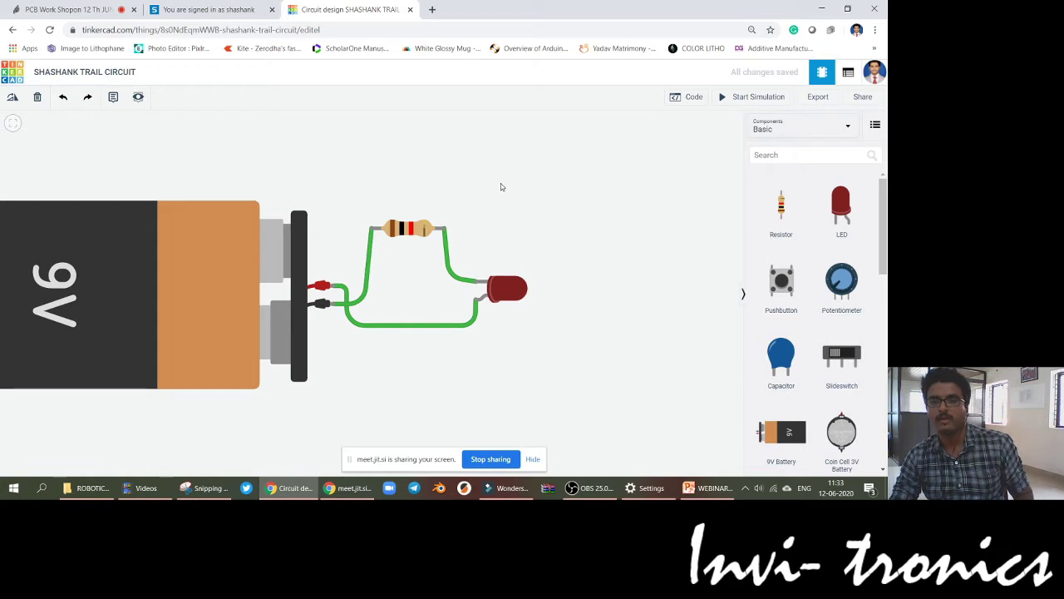
Step: Check the resistor's resistance setting and simulate the circuit to see how the LED lights
left_click(420, 230)
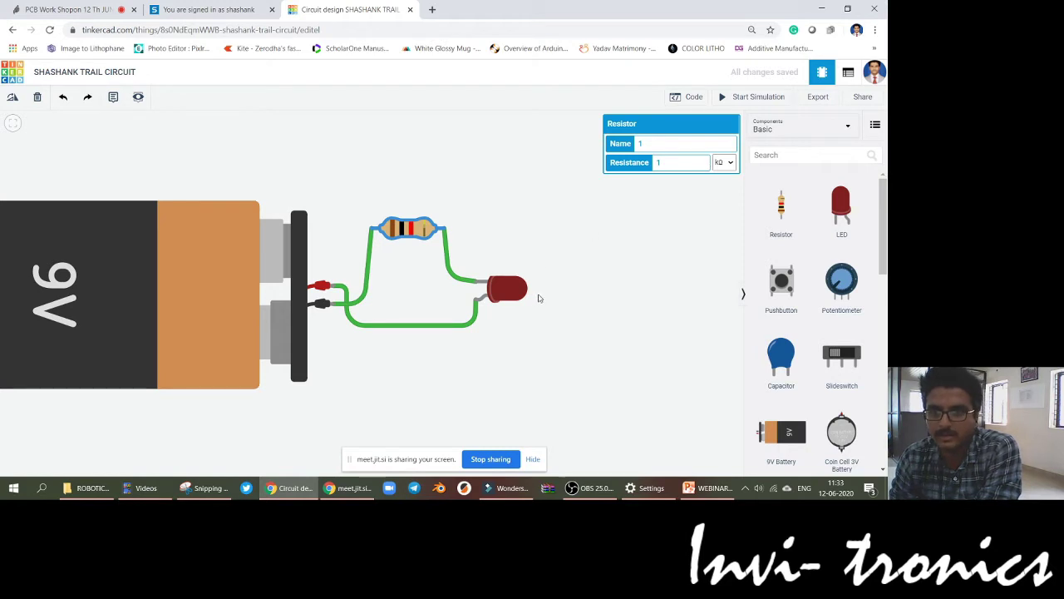
scroll(535, 302, "up", 3)
left_click(632, 299)
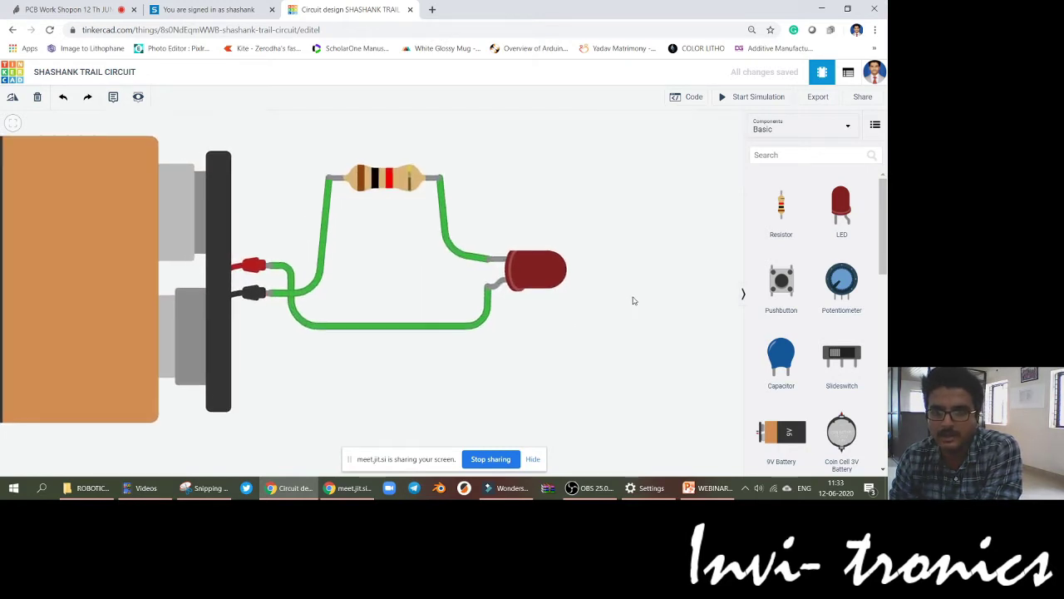
left_click(760, 97)
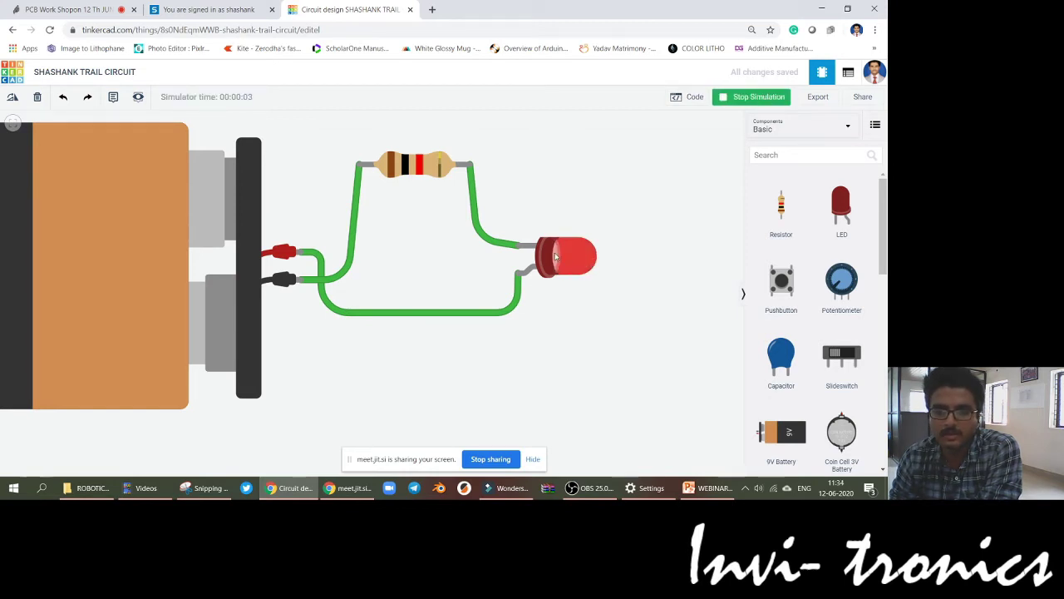
Step: Set the resistor's resistance to 10 kΩ while the simulation runs
left_click(416, 171)
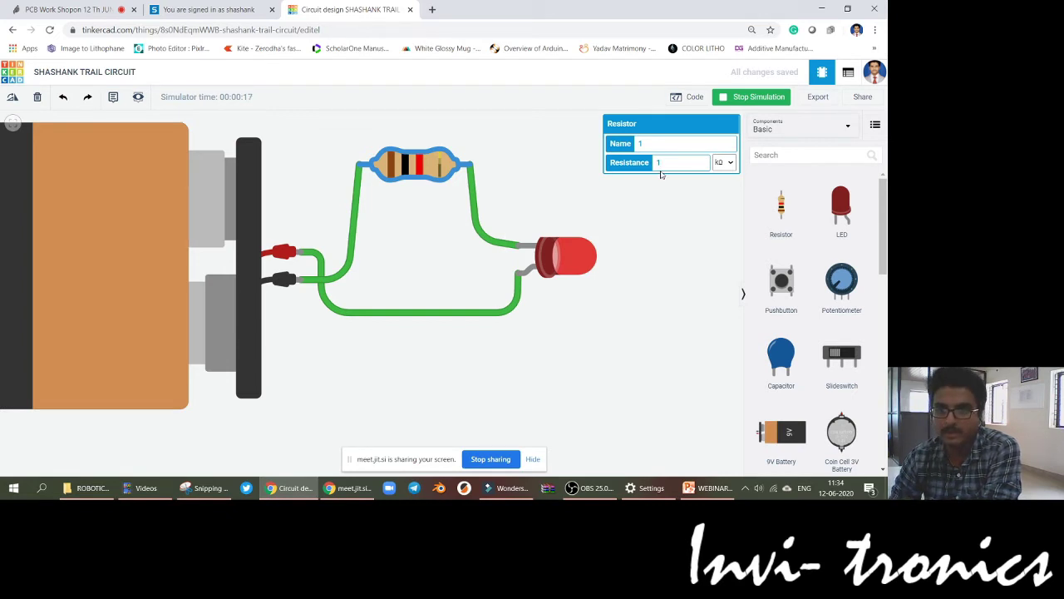
type("0")
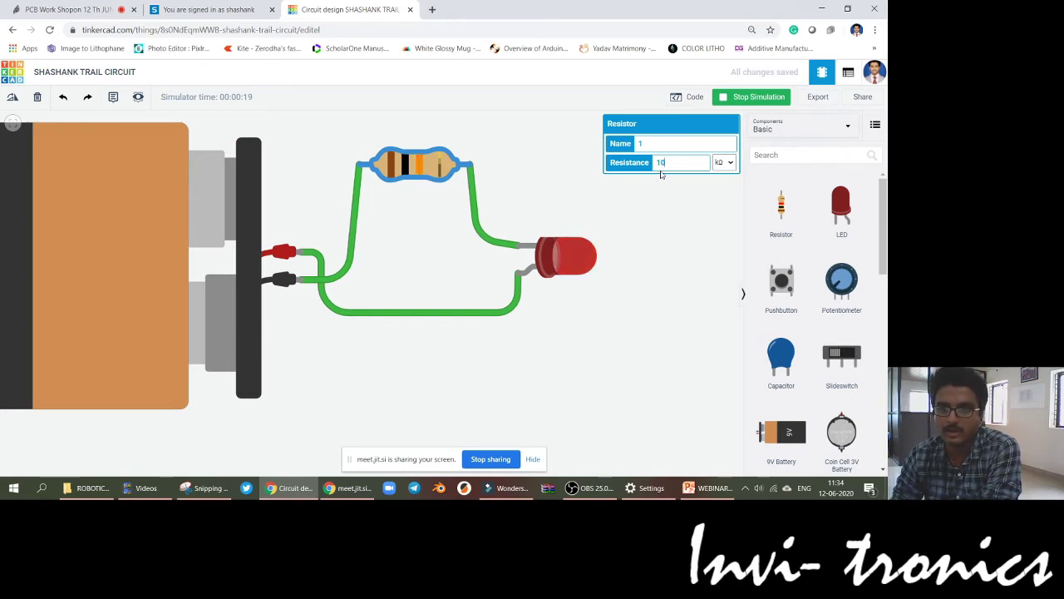
scroll(579, 285, "up", 2)
scroll(598, 285, "down", 4)
left_click(641, 311)
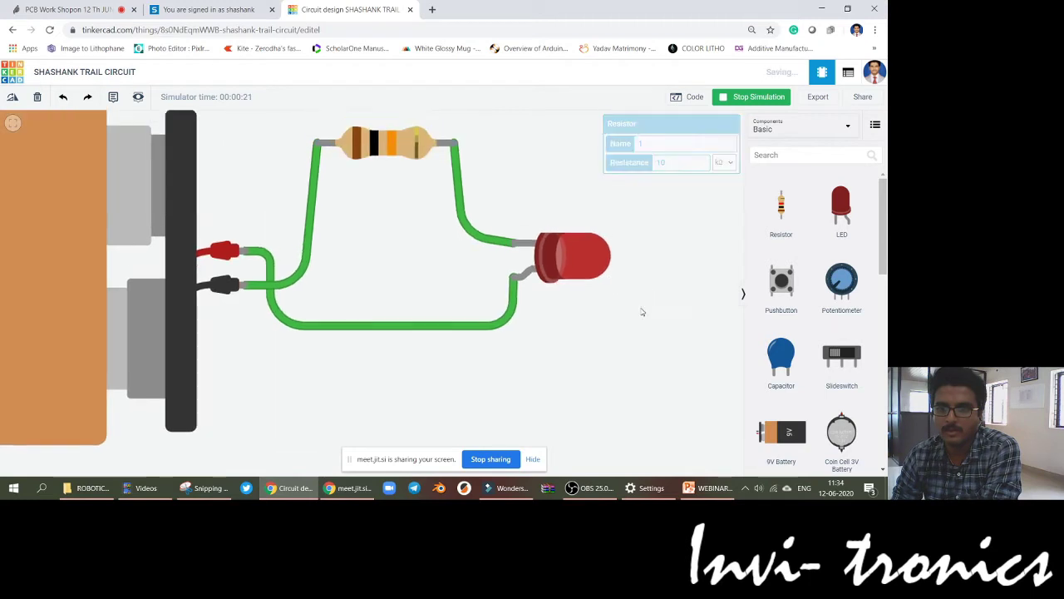
Step: Switch the resistor to 1 kΩ and back to 10 kΩ to compare the LED's brightness
scroll(622, 294, "up", 1)
left_click(349, 193)
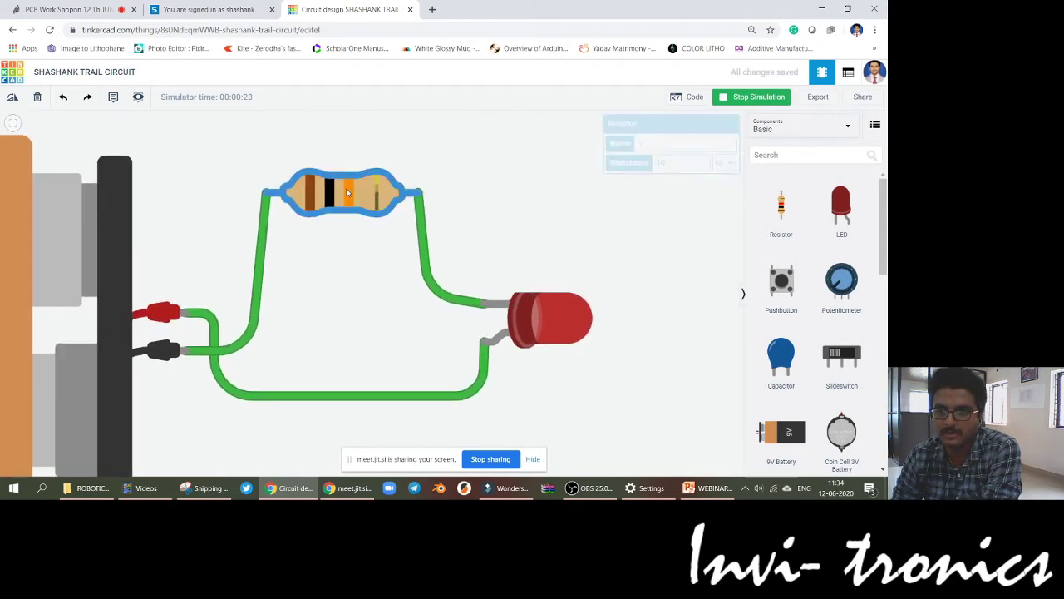
key("BackSpace")
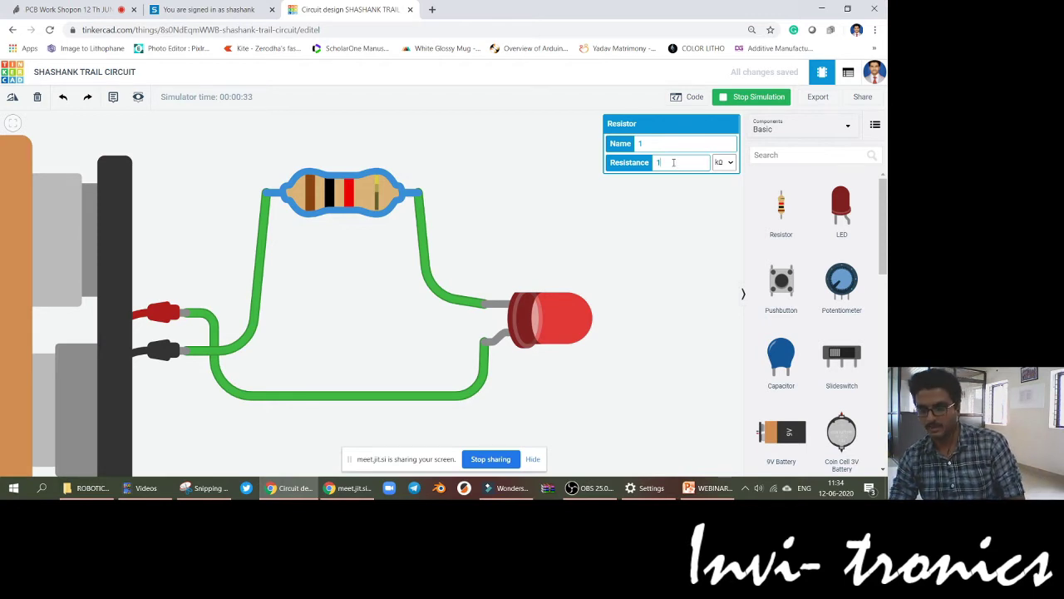
type("0")
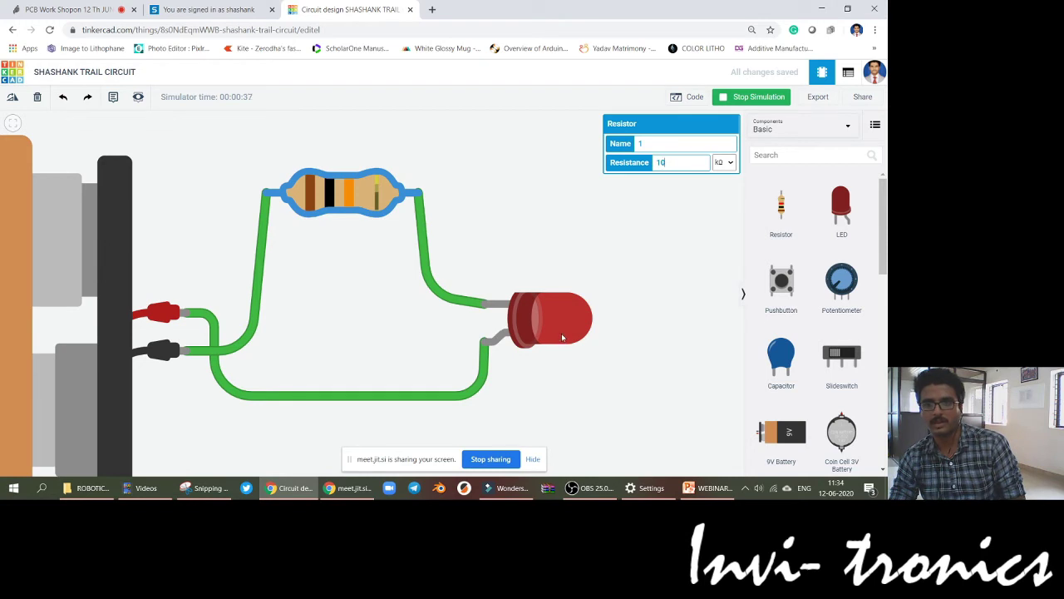
Step: Set the resistor's resistance to 100 kΩ and examine the LED's brightness in the running circuit
type("0")
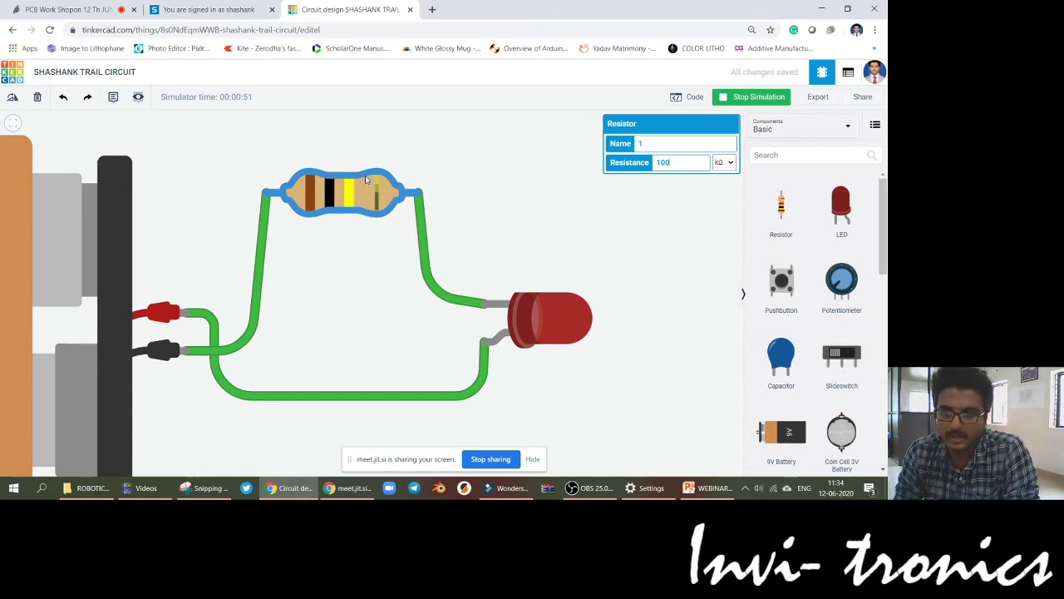
scroll(494, 221, "down", 5)
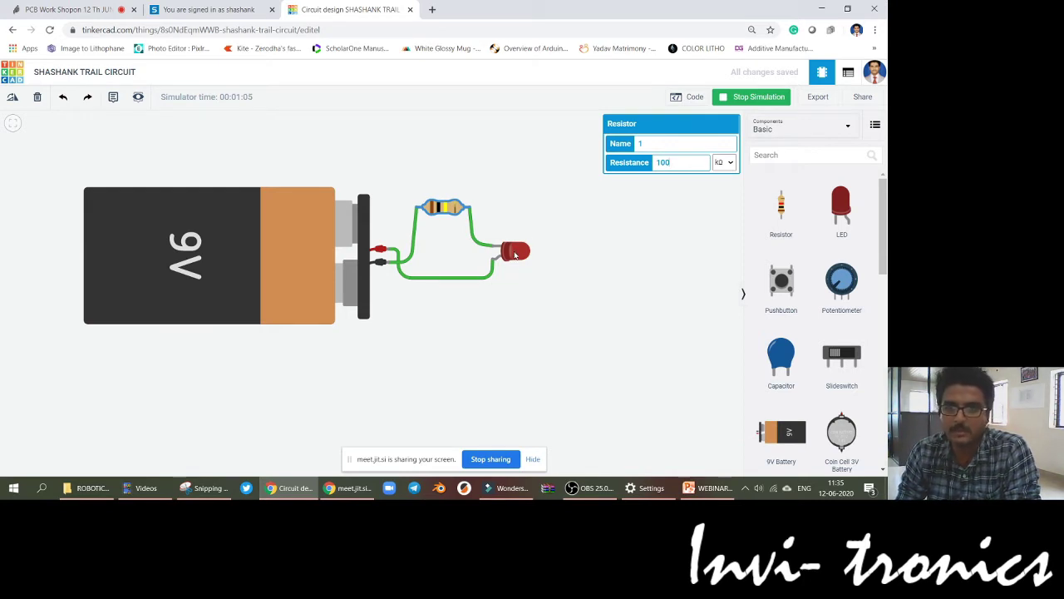
scroll(516, 255, "up", 4)
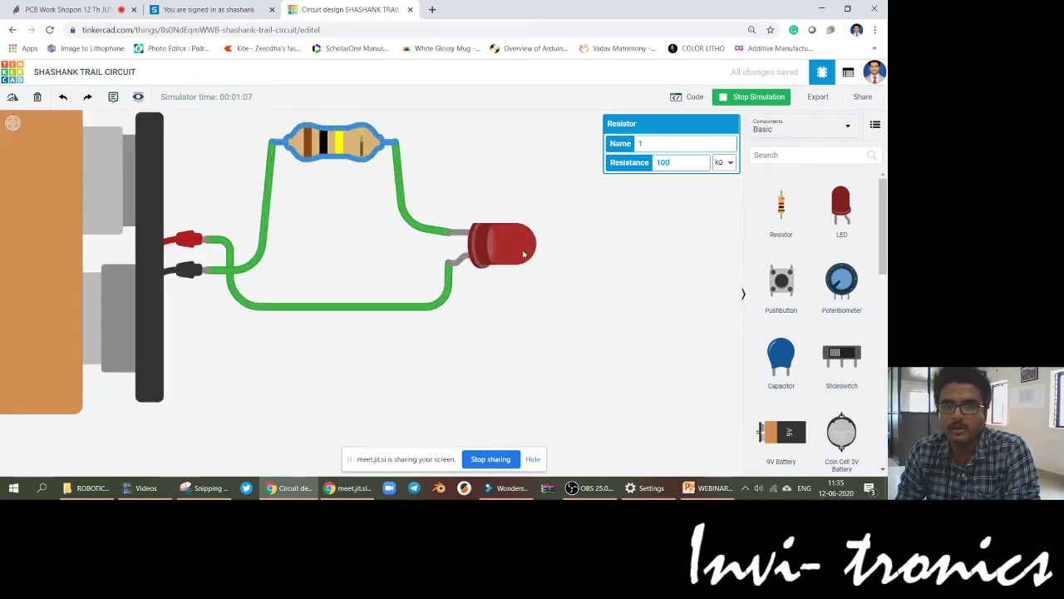
Step: Set the selected resistor's resistance to 100 Ω by changing its unit to Ω
key("alt+Tab")
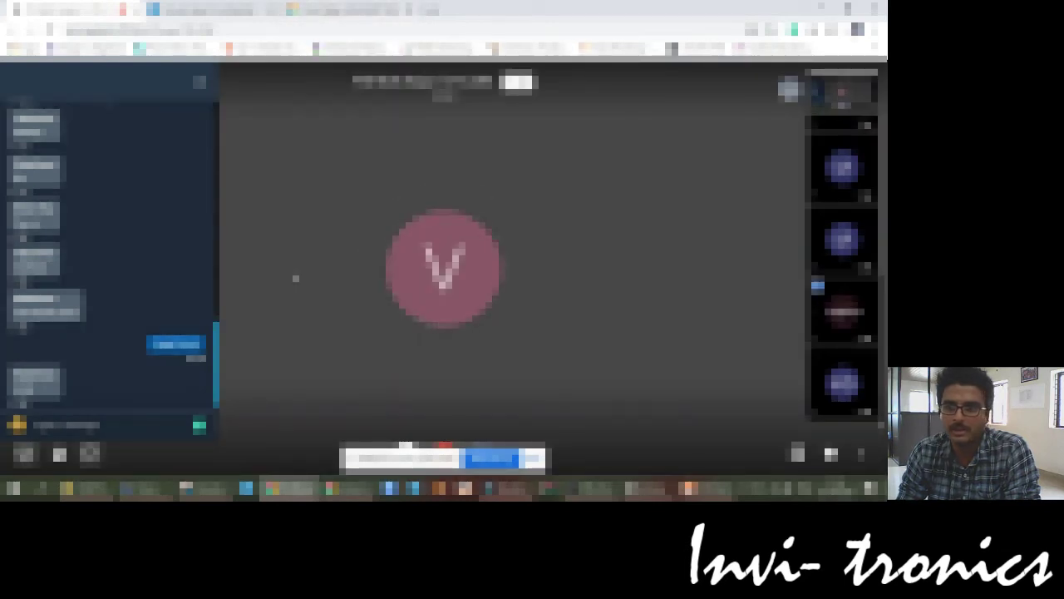
key("alt+Tab")
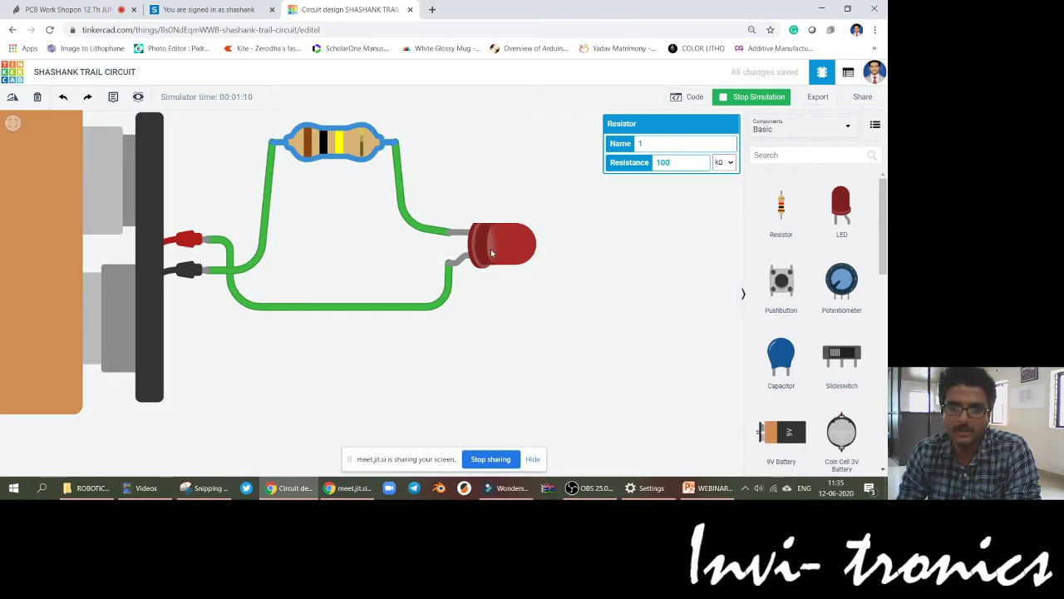
scroll(532, 263, "down", 1)
scroll(532, 263, "down", 1)
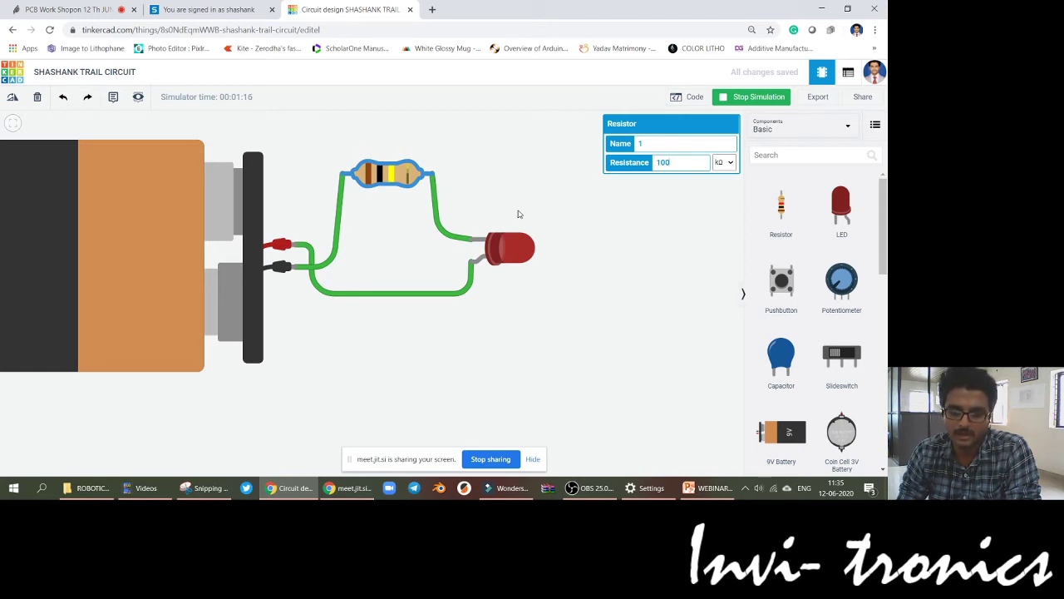
double_click(663, 162)
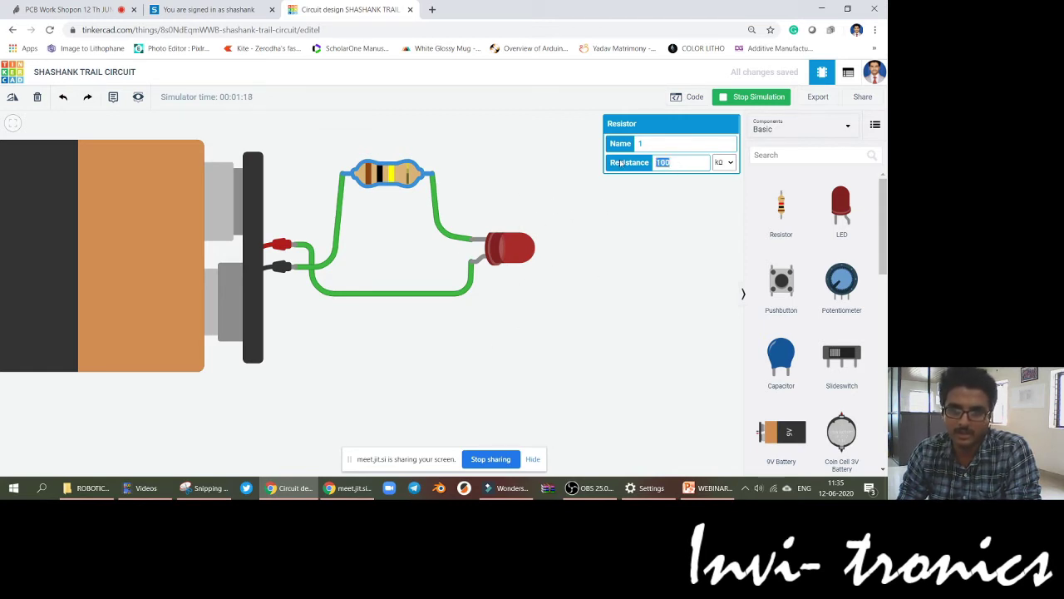
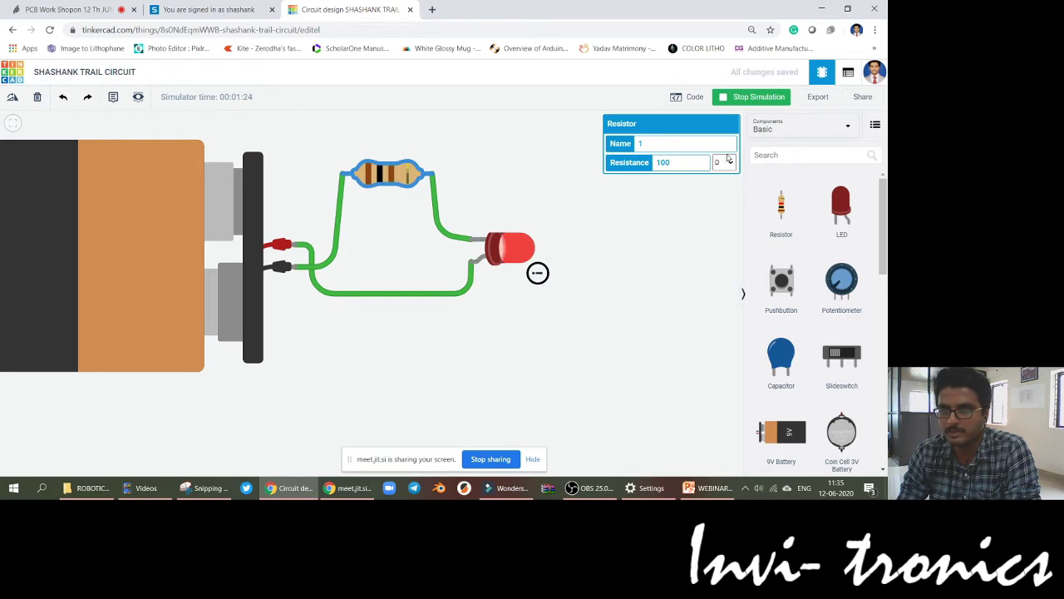
left_click(724, 165)
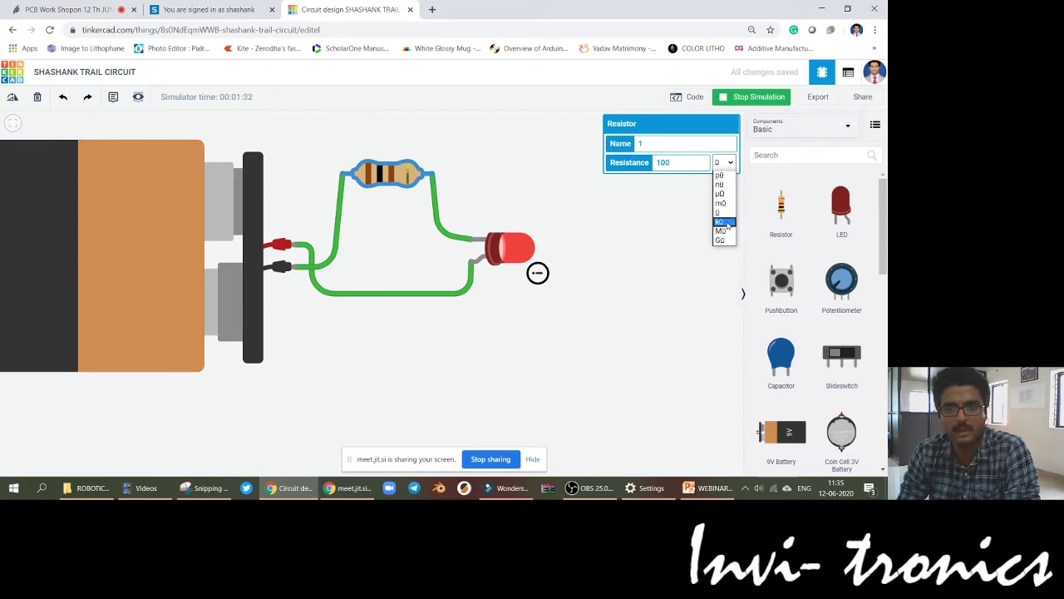
left_click(719, 214)
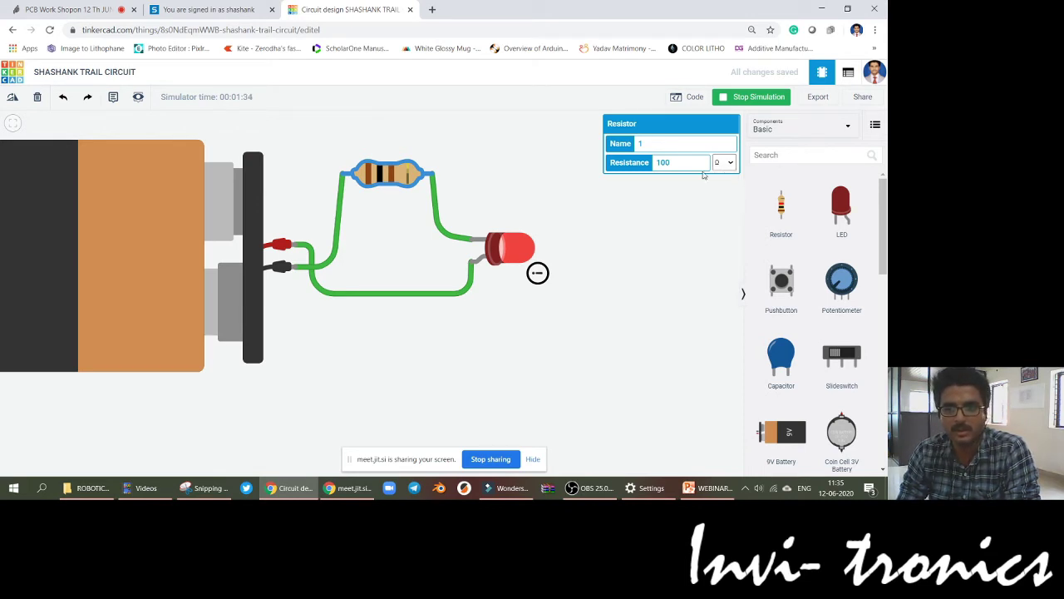
Step: Try a resistance of 1000 Ω on the resistor, return it to 100 Ω and read the LED's warning
double_click(684, 164)
left_click(675, 165)
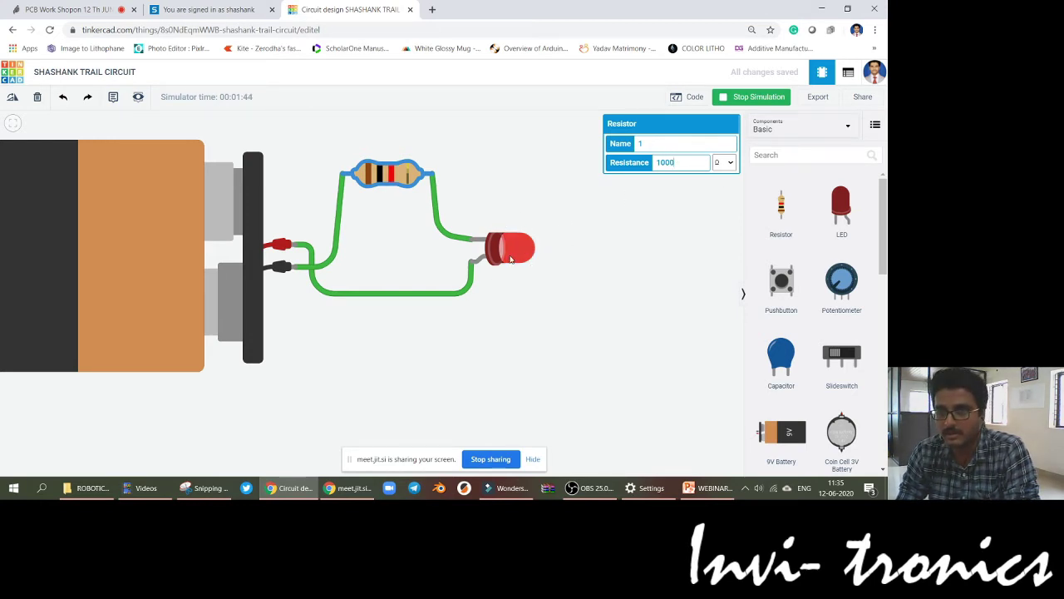
scroll(511, 259, "up", 2)
key("BackSpace")
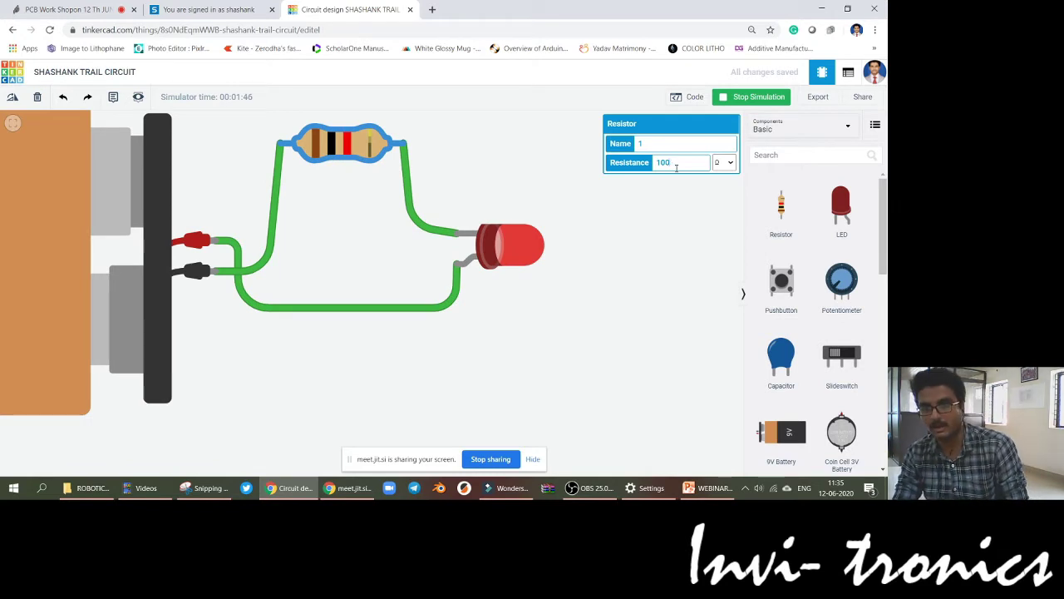
mouse_move(499, 250)
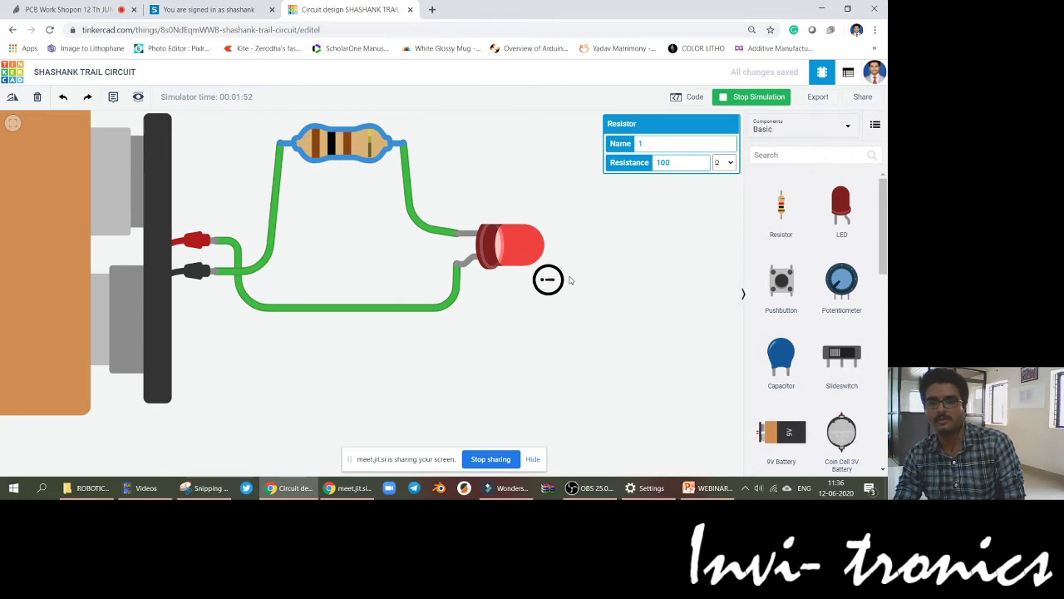
mouse_move(557, 280)
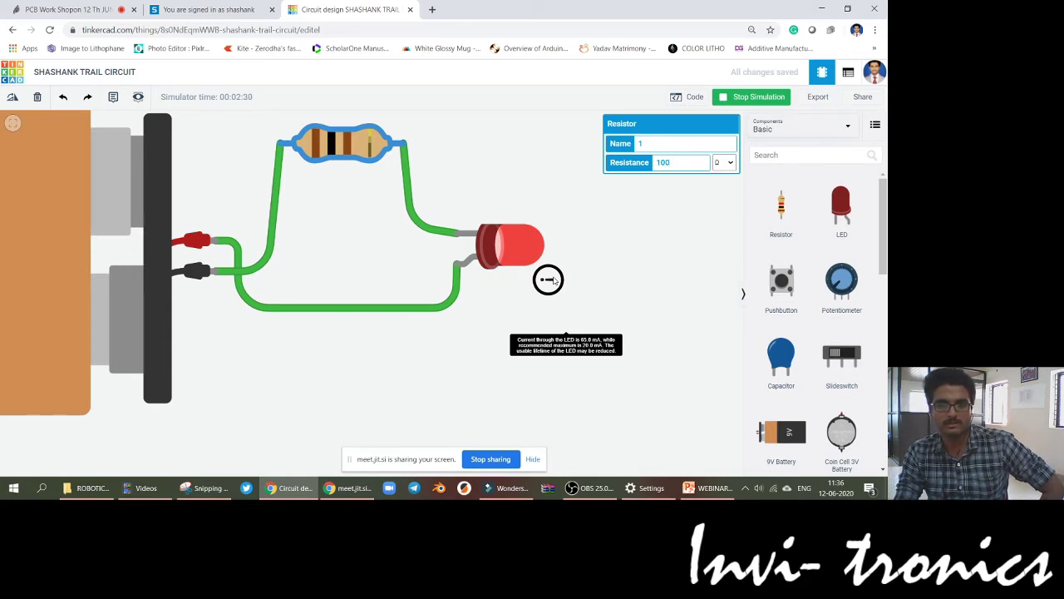
Step: Set the resistor's resistance to 350 Ω while the simulation is running
left_click_drag(702, 163, 650, 166)
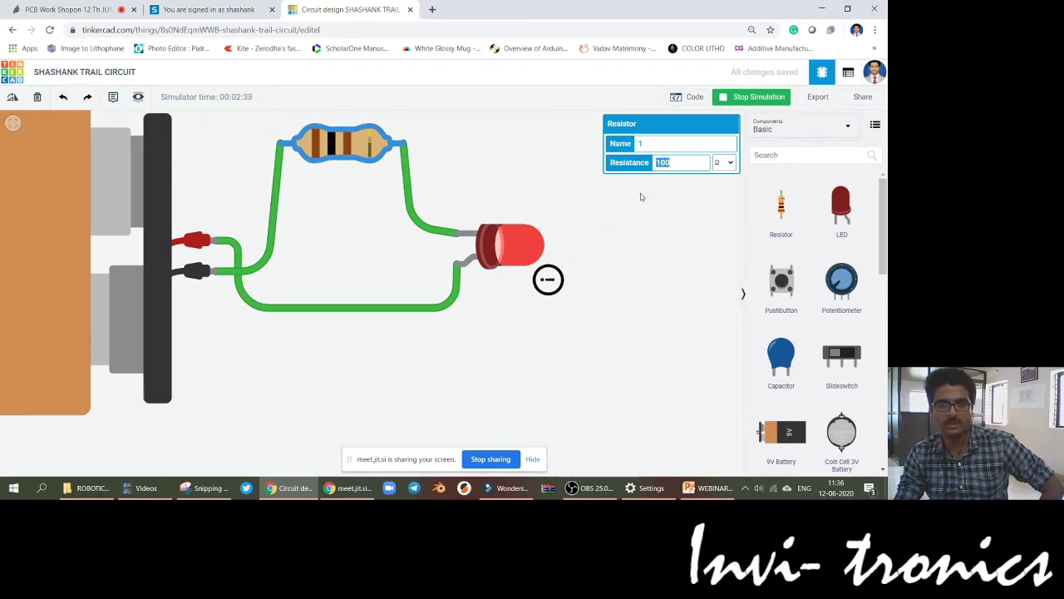
left_click(684, 160)
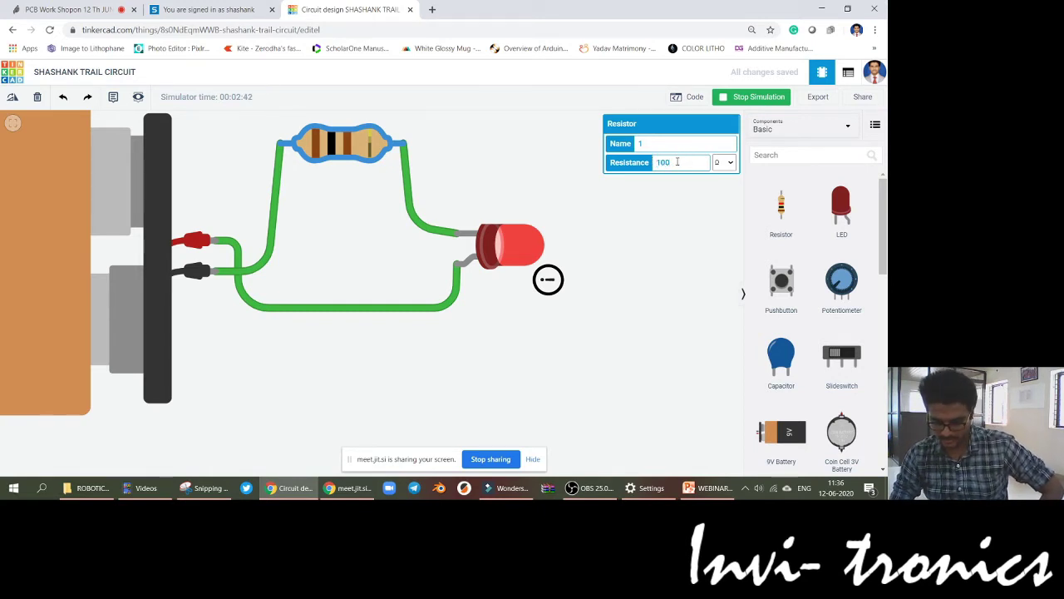
key("BackSpace")
key("BackSpace")
key("BackSpace")
type("350")
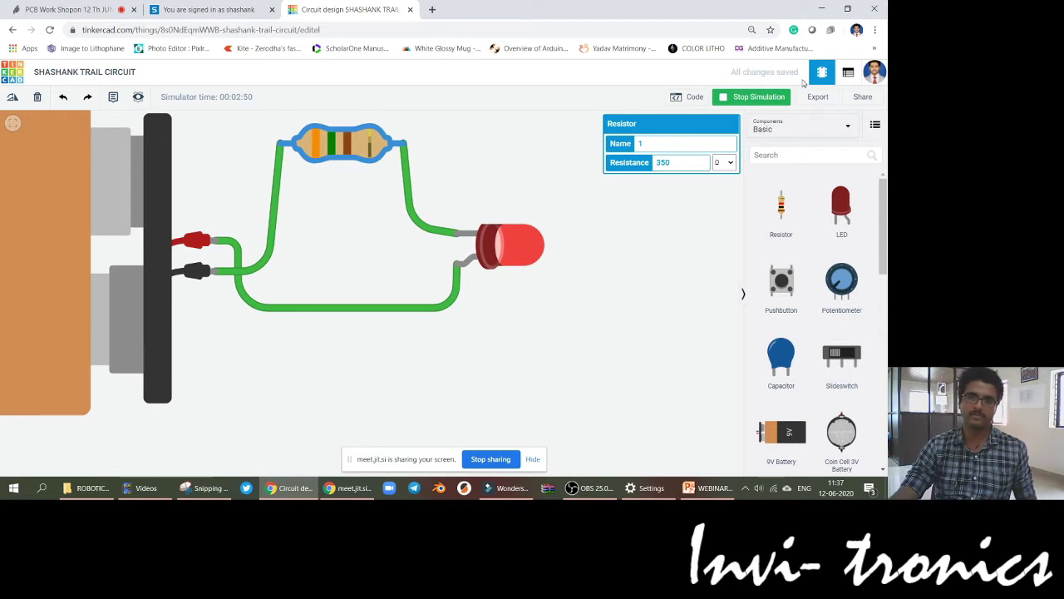
Step: Stop the simulation and add a note reading "9V- 2V/ 20m" on the workplane just above the LED
left_click(728, 98)
left_click(587, 304)
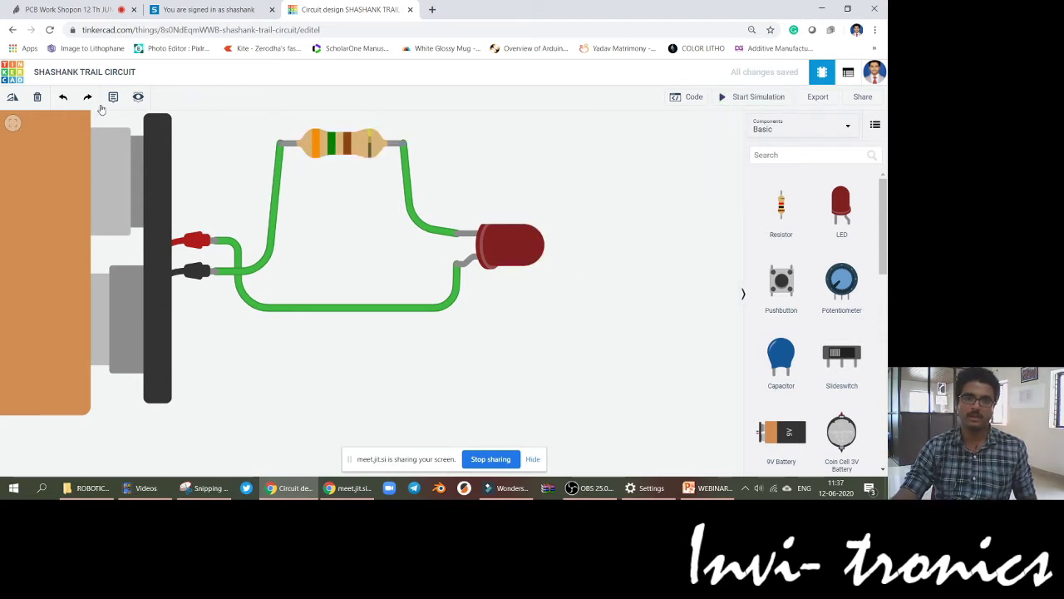
left_click(113, 97)
left_click(569, 194)
left_click(572, 178)
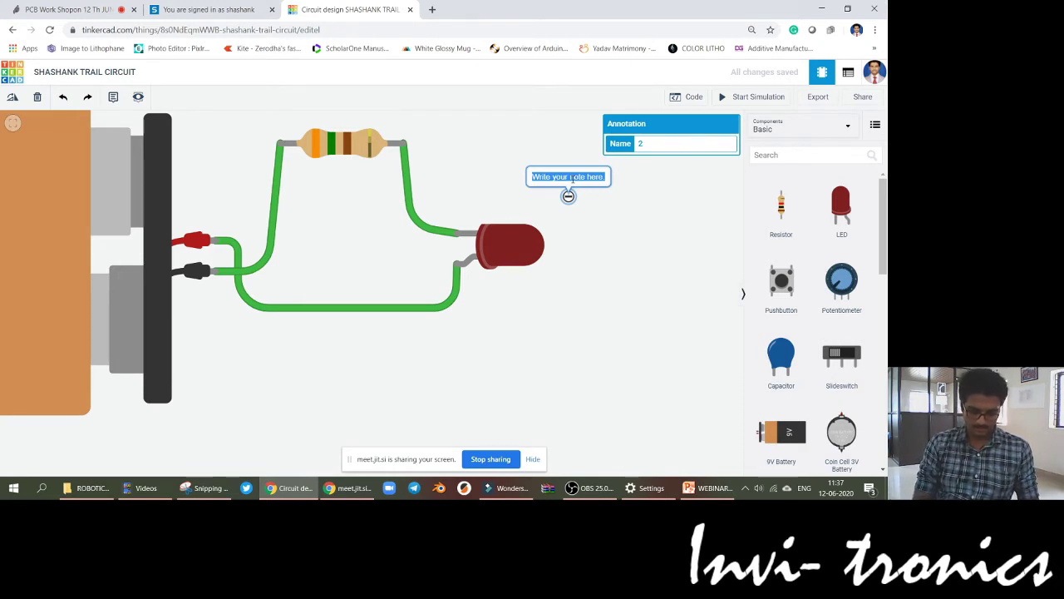
key("BackSpace")
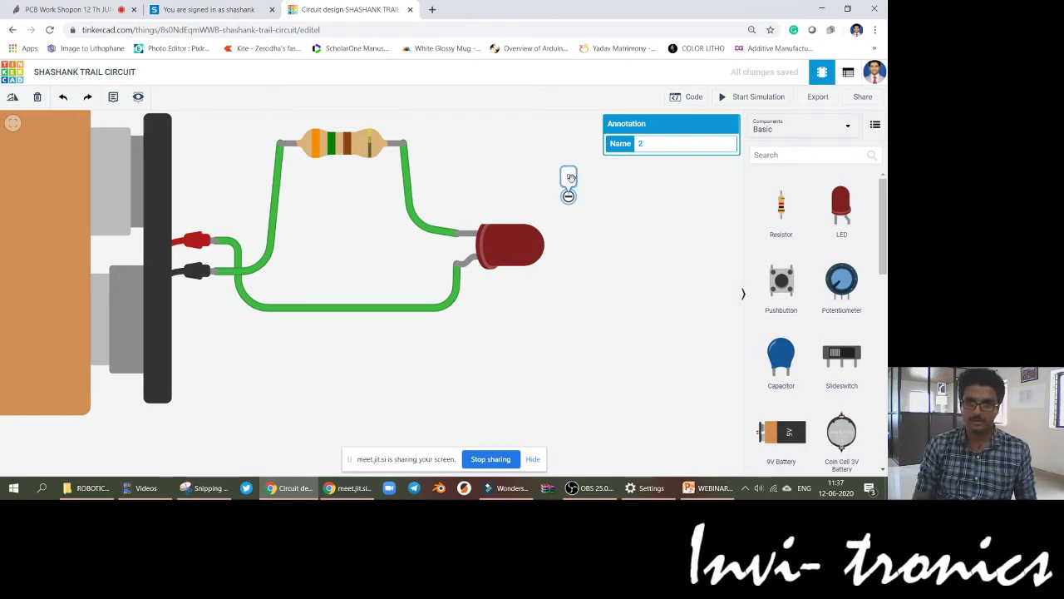
type("9V")
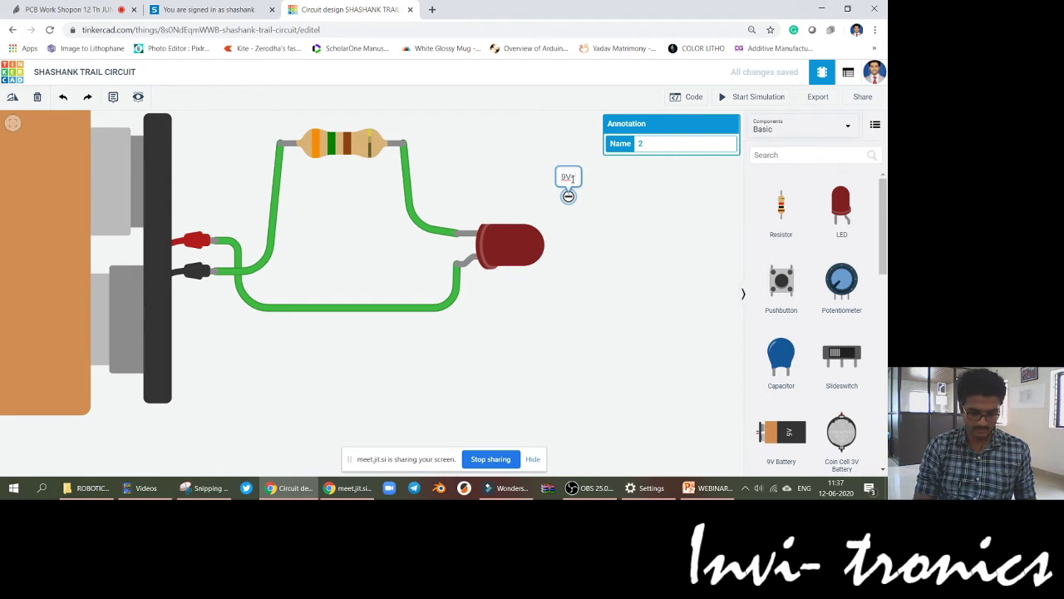
type(" B")
type("V")
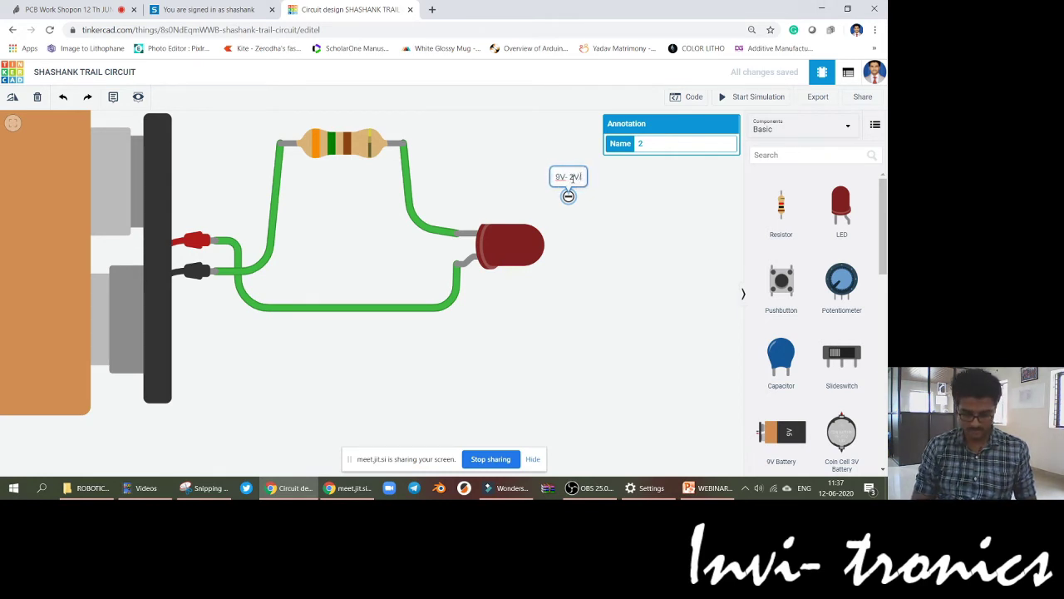
type("/20m")
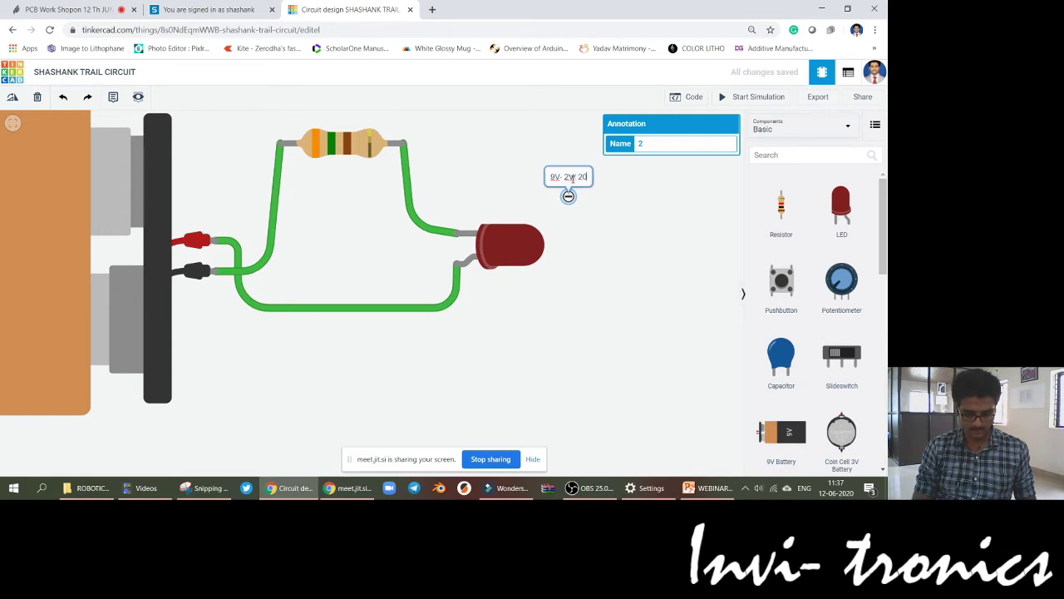
key("BackSpace")
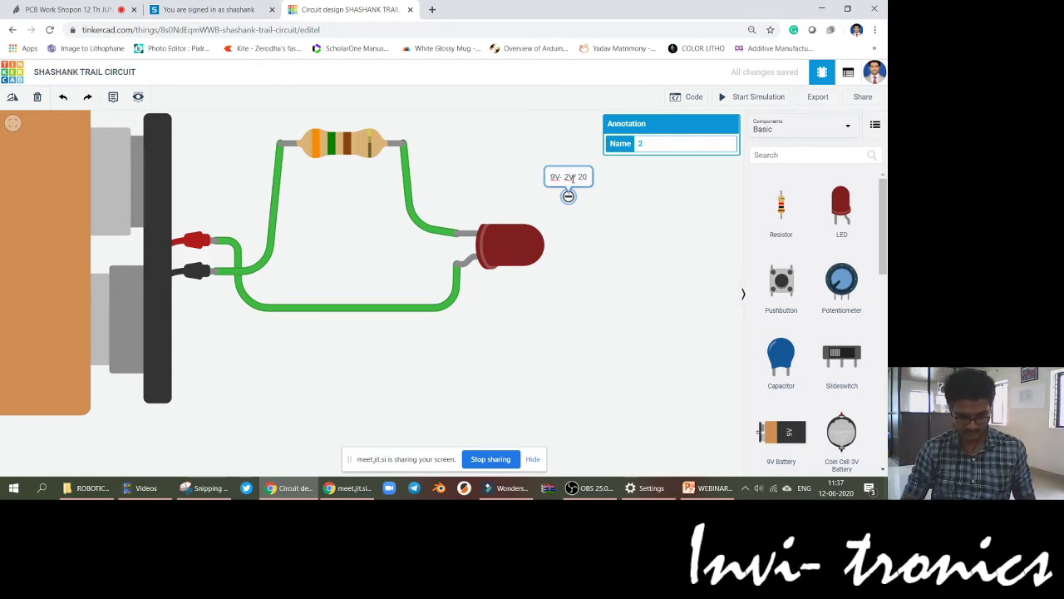
type("m")
left_click(636, 201)
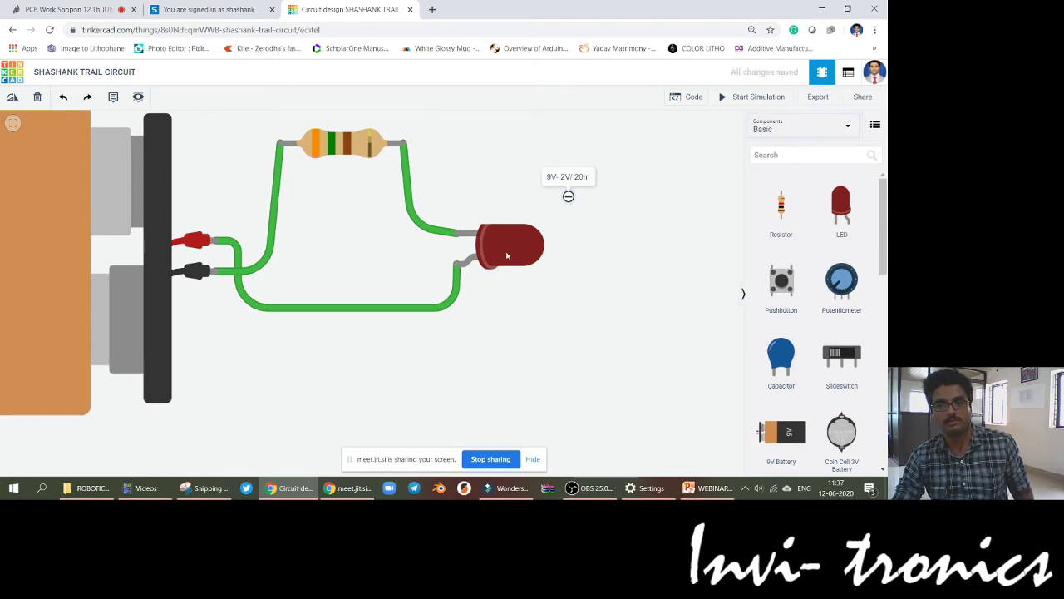
Step: Start the simulation of the LED circuit with the 350 Ω resistor and nothing selected
left_click(538, 262)
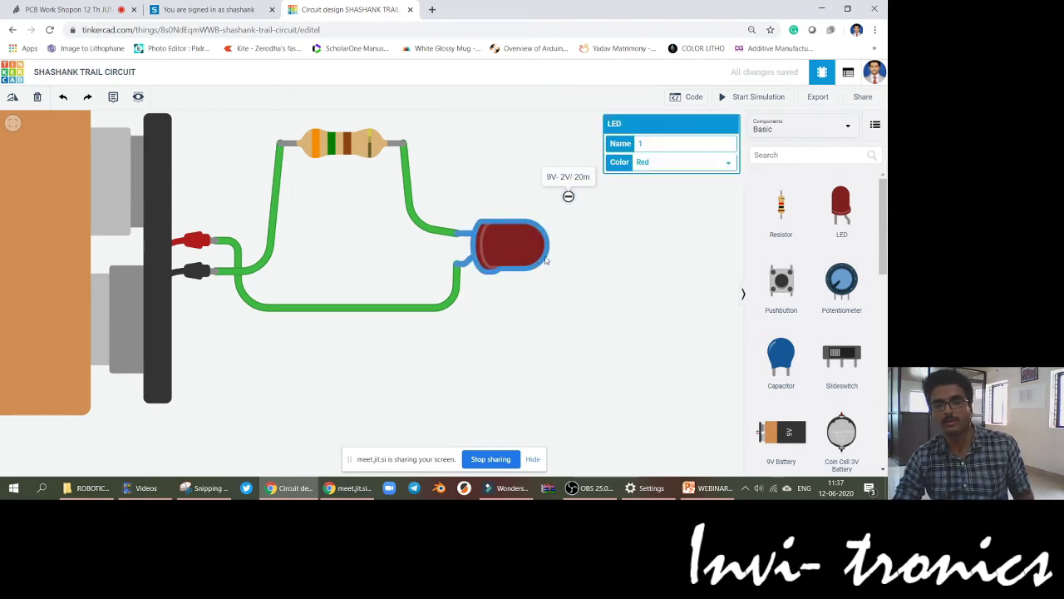
left_click(608, 264)
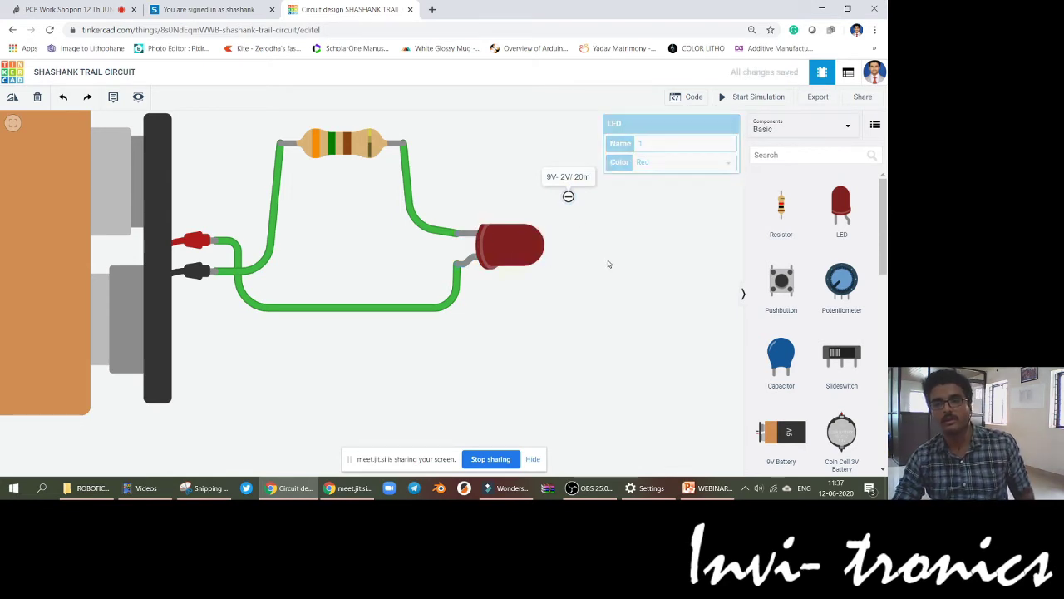
left_click(758, 97)
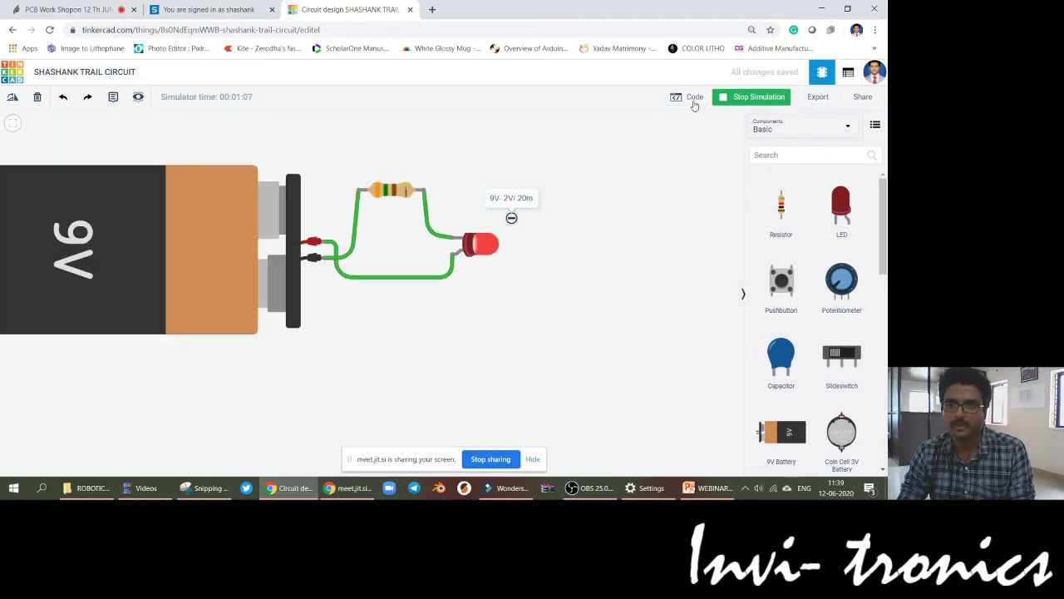
Step: Stop the simulation and delete the note above the LED
left_click(736, 101)
left_click(511, 217)
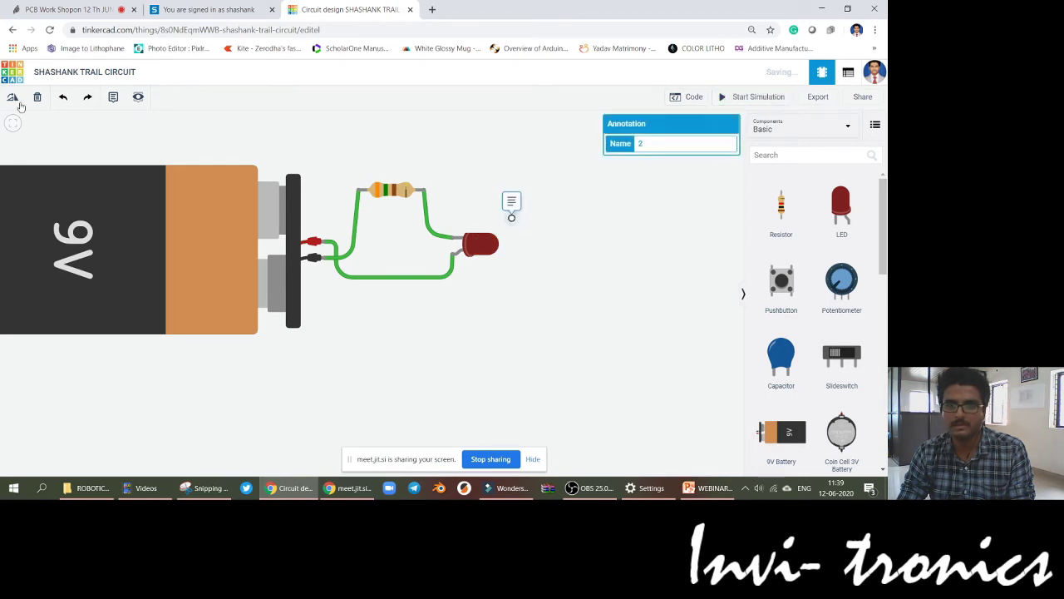
key("Delete")
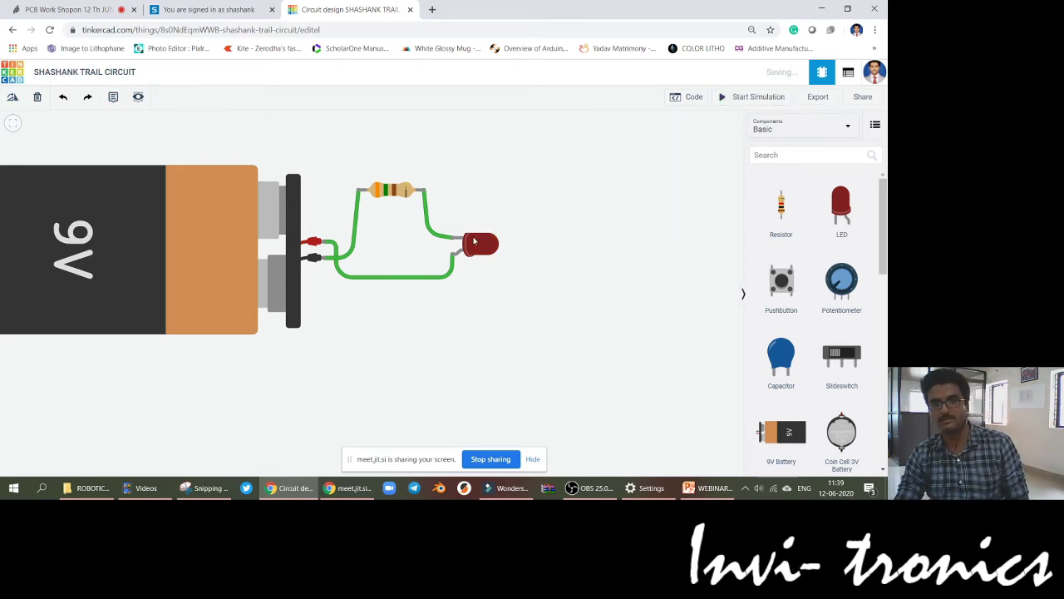
Step: Delete the resistor and the LED from the battery circuit
left_click(396, 198)
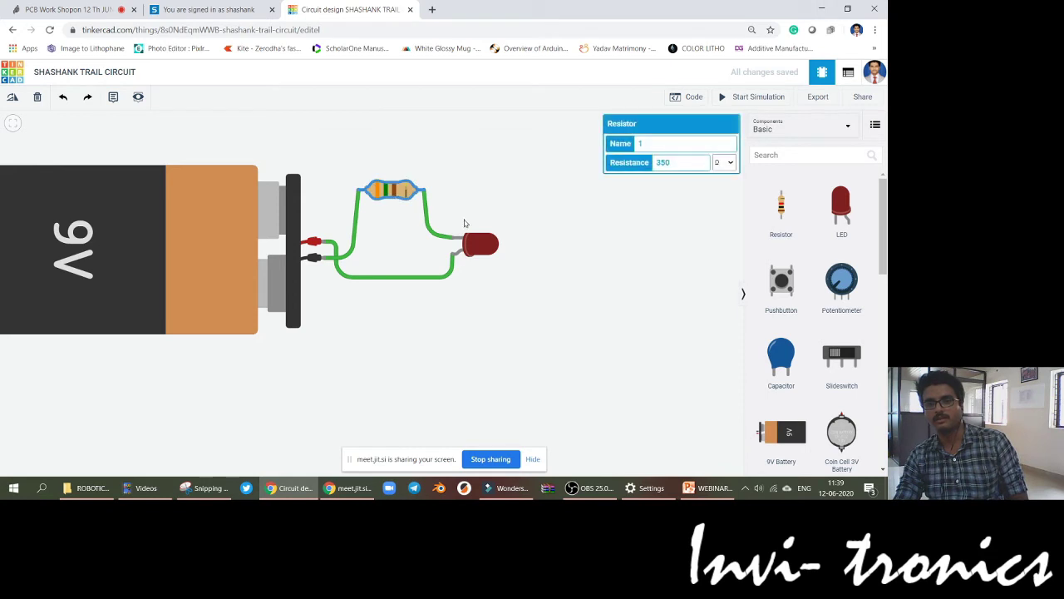
key("Delete")
left_click(479, 239)
key("Delete")
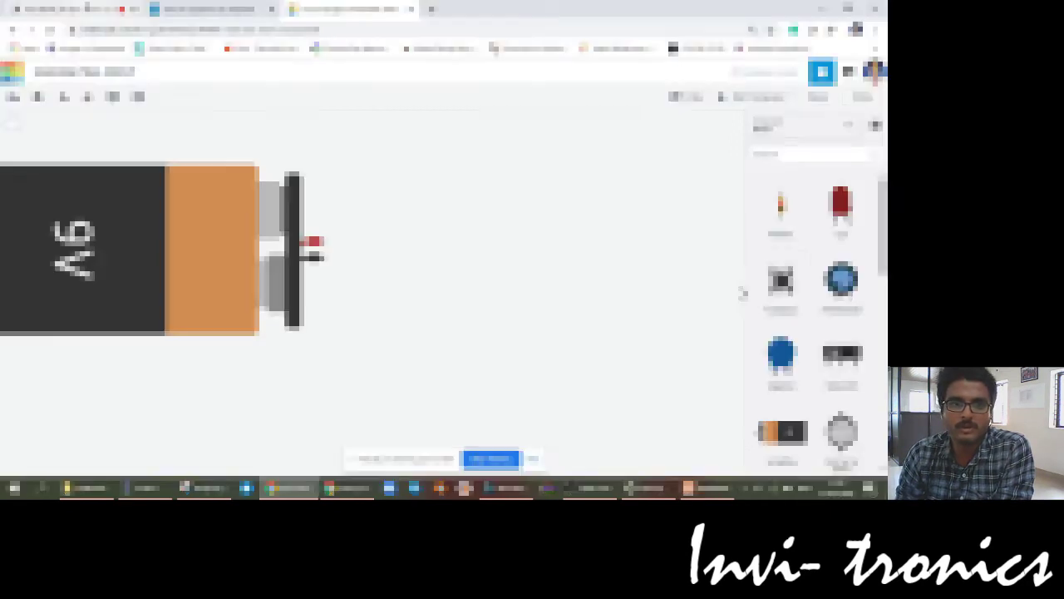
Step: Switch to the webinar presentation in PowerPoint, start the slide show from slide 9 and advance to slide 10
left_click(67, 9)
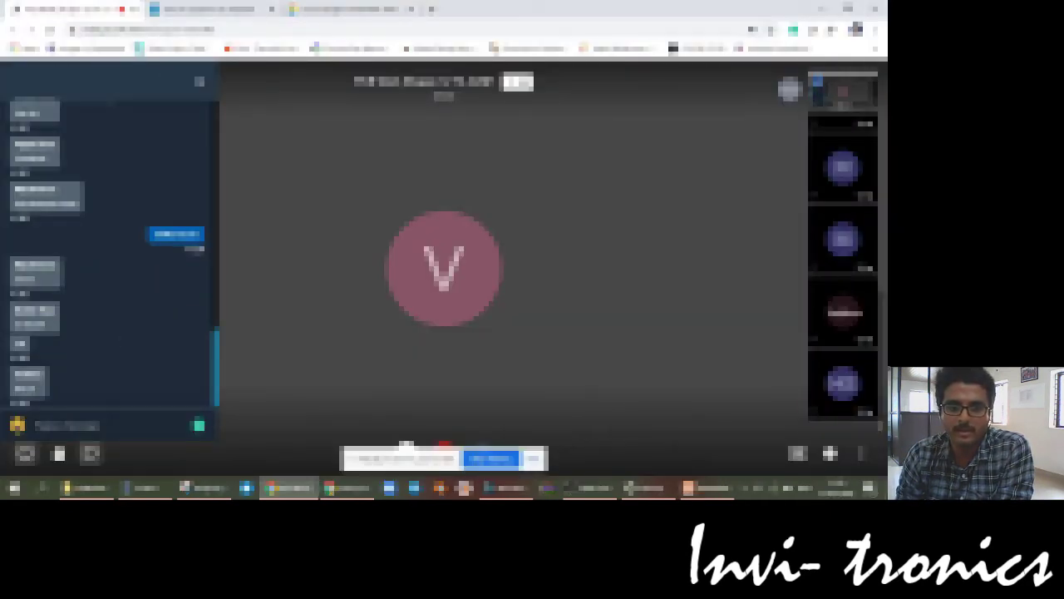
left_click(707, 488)
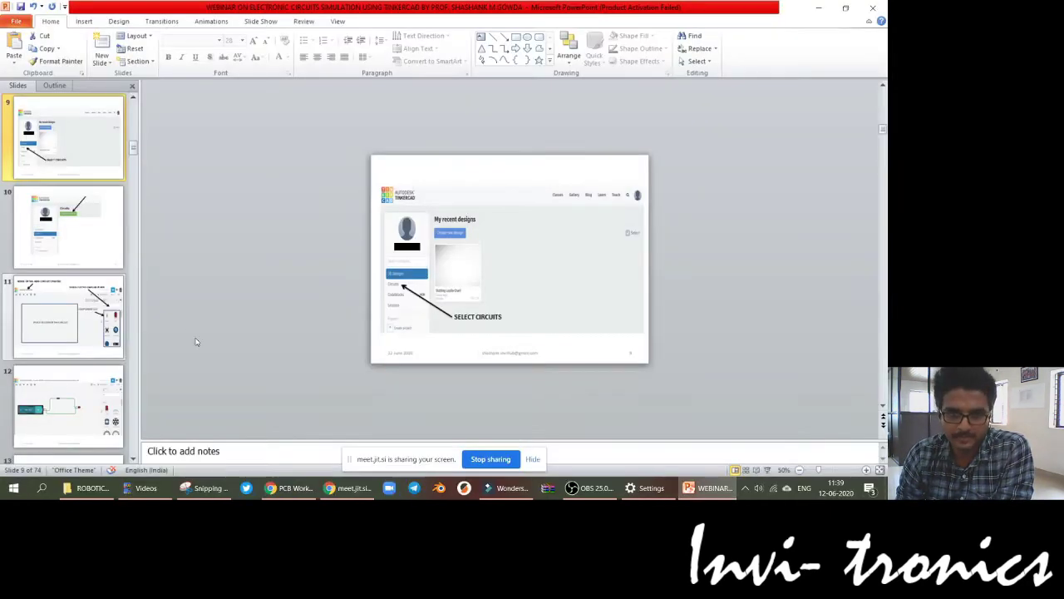
scroll(78, 230, "down", 2)
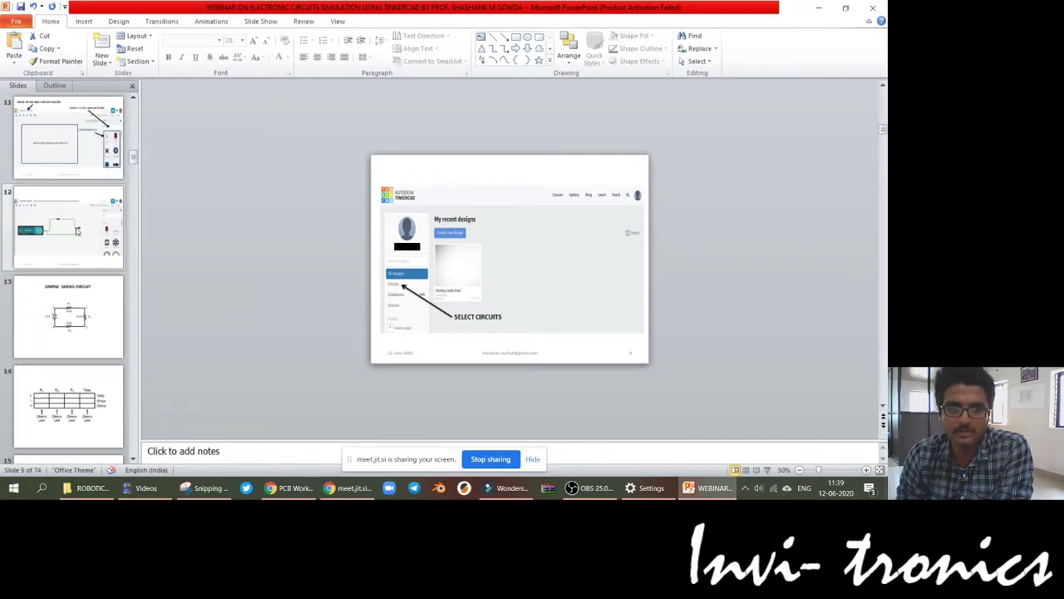
left_click(769, 470)
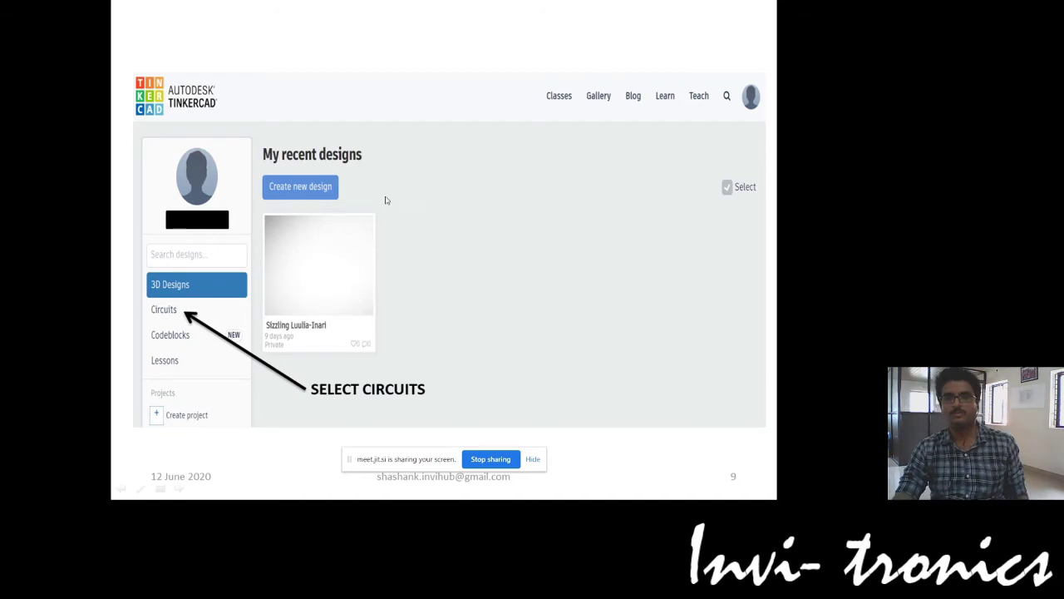
left_click(396, 198)
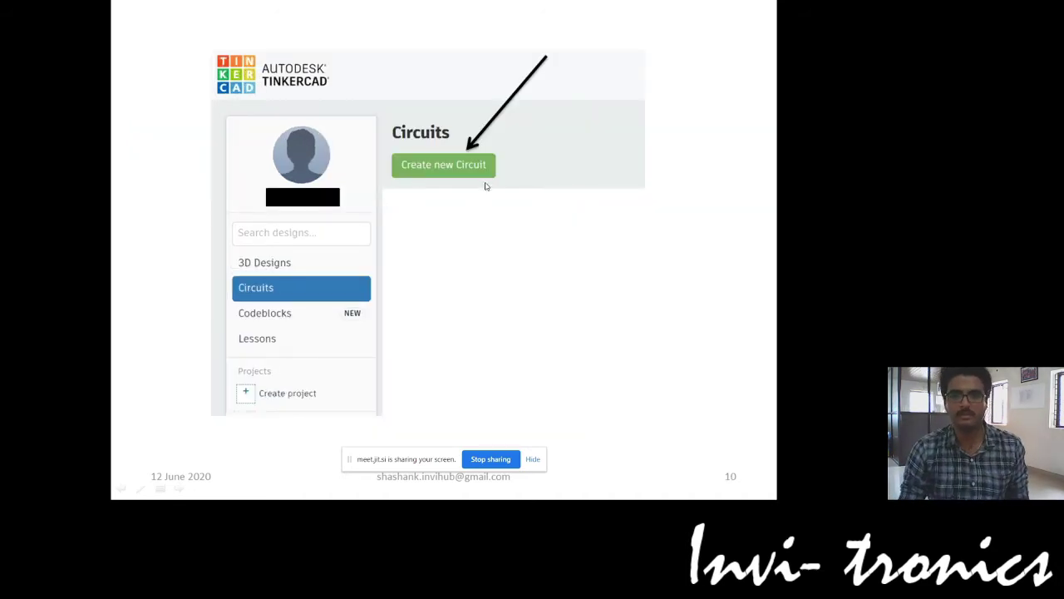
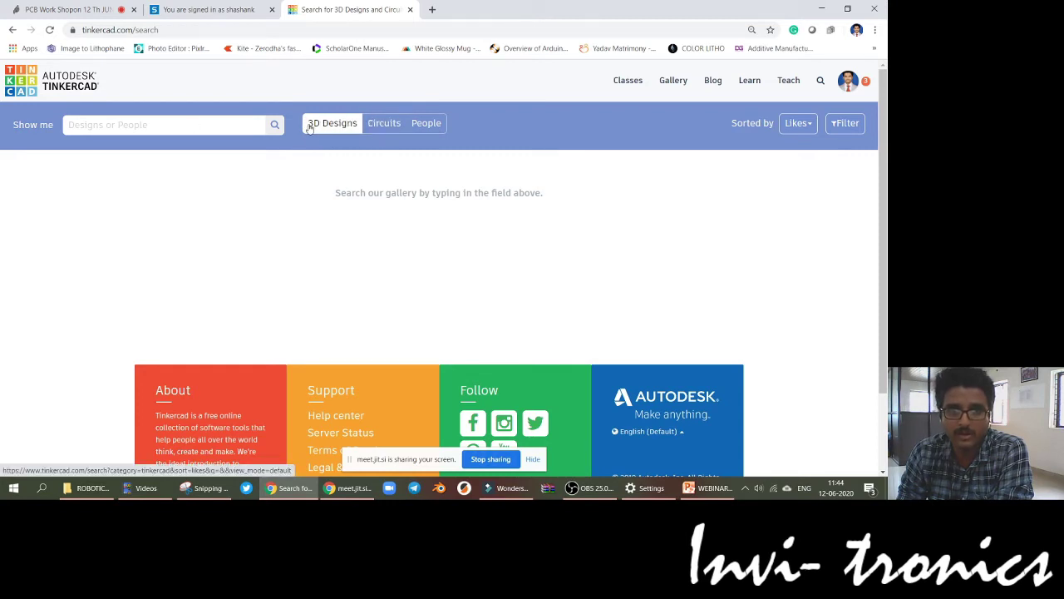
Step: Search the Tinkercad gallery's circuits for the designer's full name and look at the first results
left_click(394, 130)
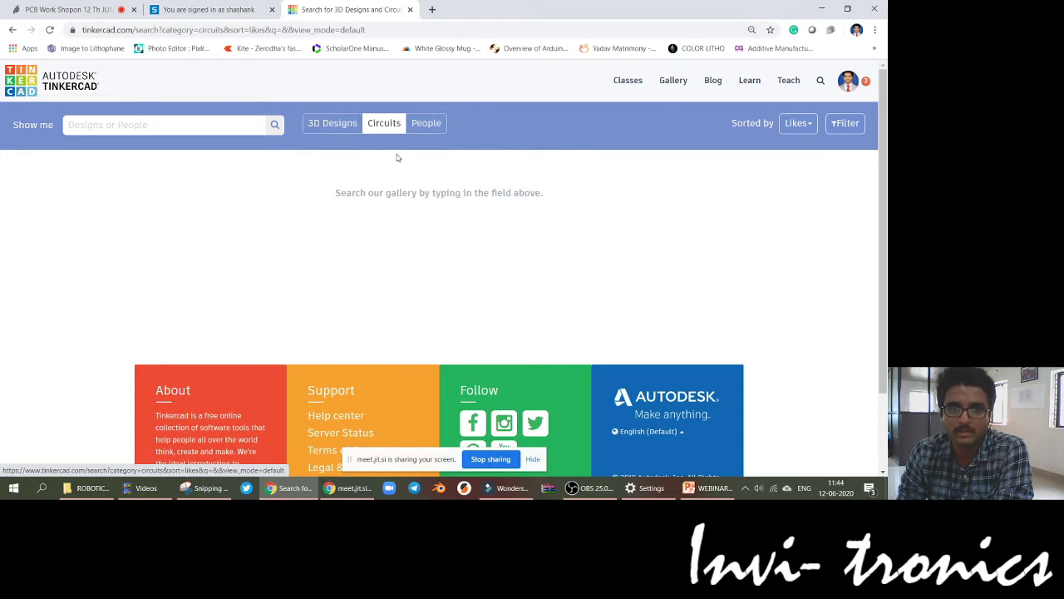
left_click(192, 124)
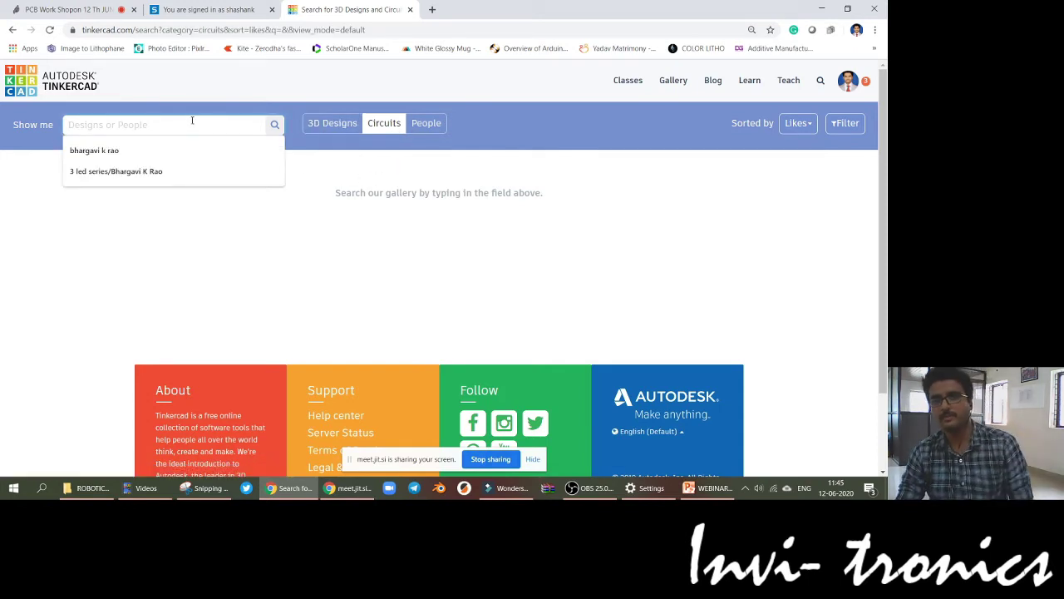
type("SHASHANK")
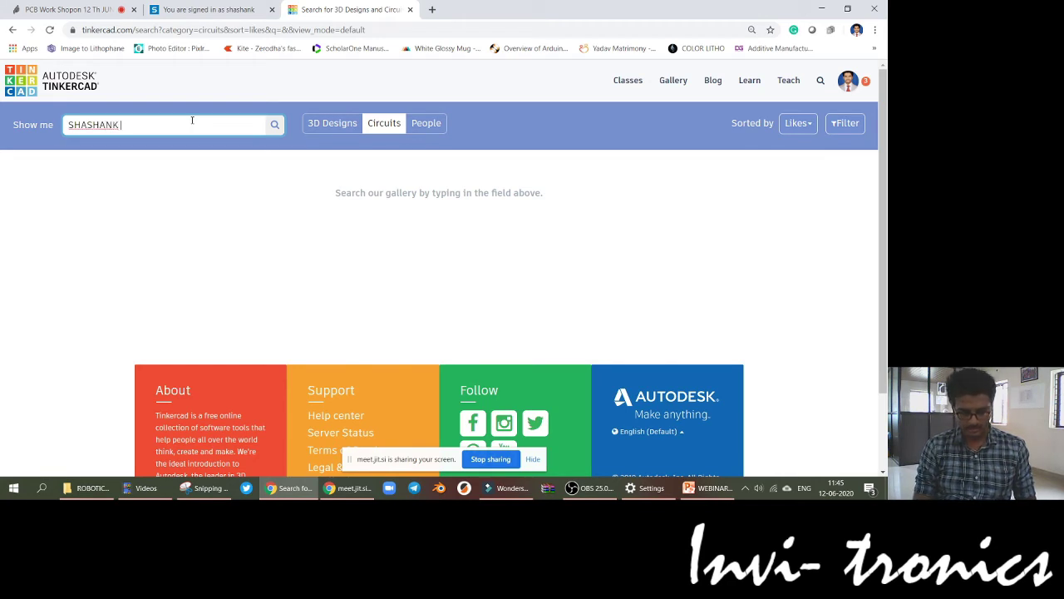
type(" M H")
key("BackSpace")
type("G")
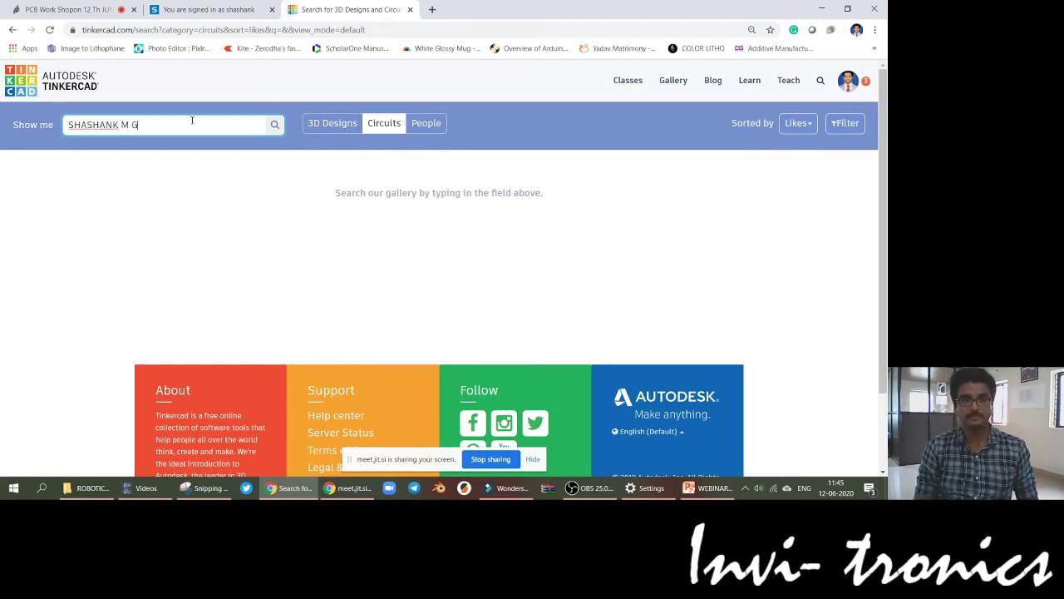
type("OWDA")
key("Return")
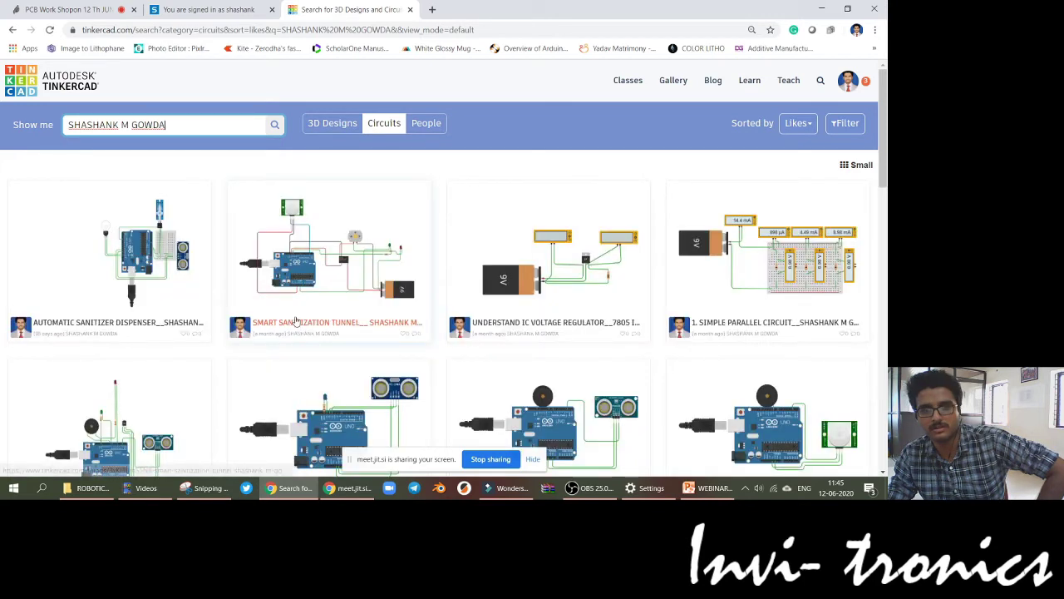
scroll(843, 182, "down", 1)
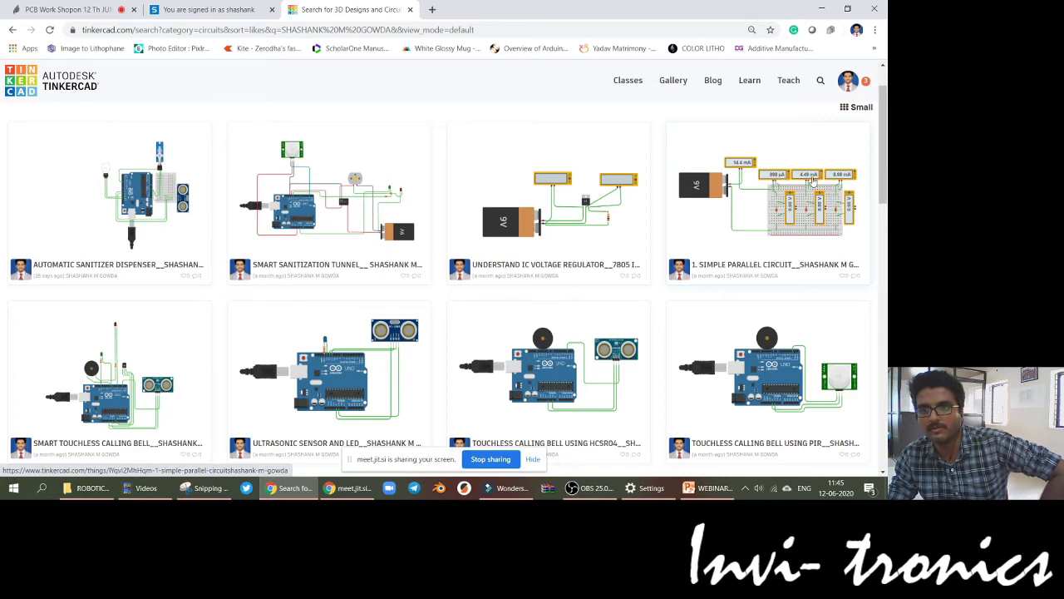
Step: Switch to PowerPoint and compare the table on slide 20 with the simple parallel circuit in the Tinkercad results
left_click(706, 488)
scroll(89, 370, "down", 4)
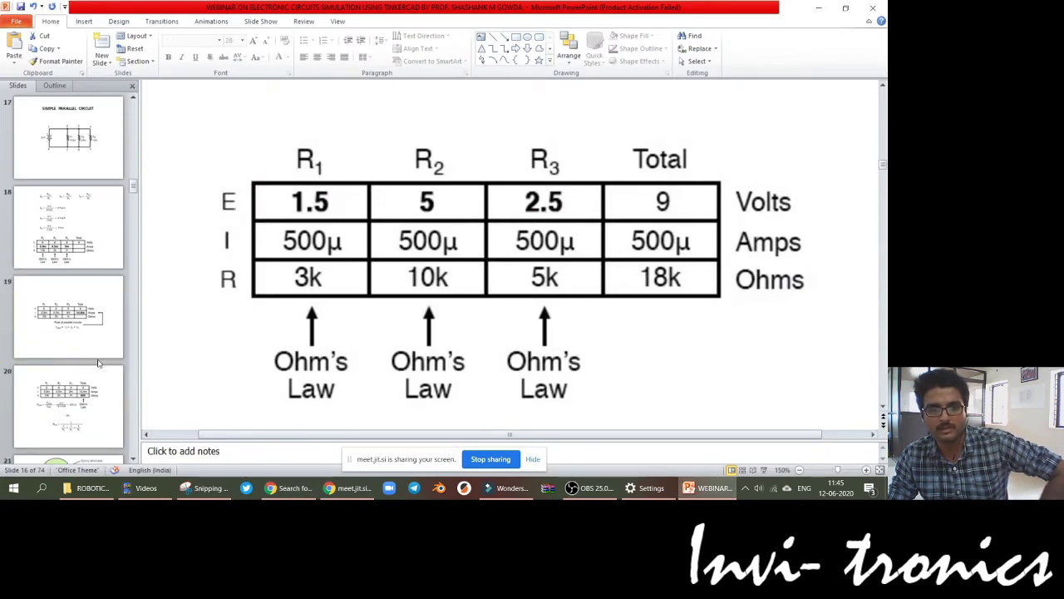
left_click(90, 319)
left_click(76, 393)
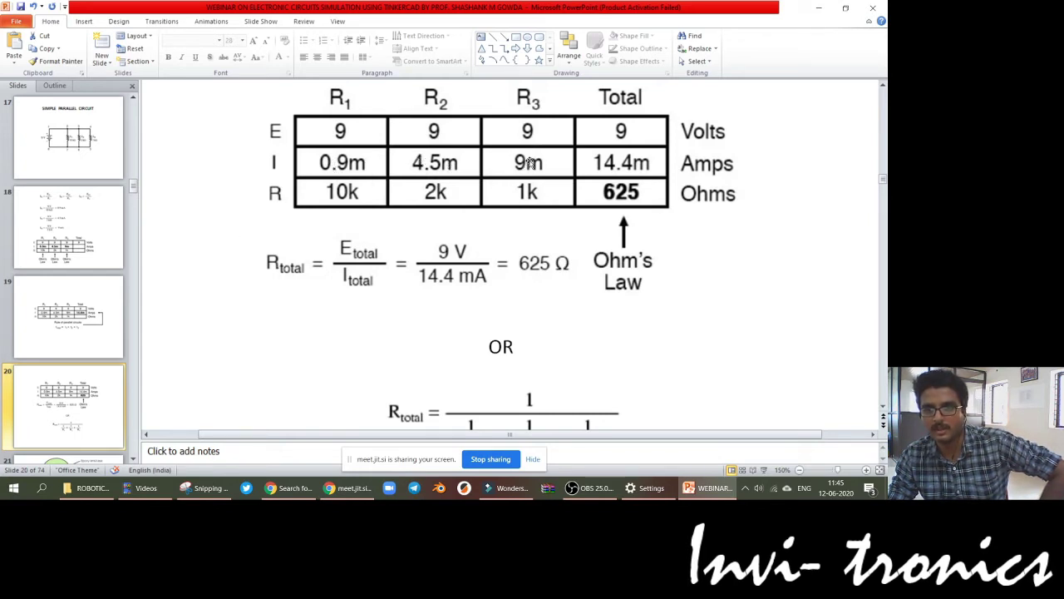
left_click(709, 488)
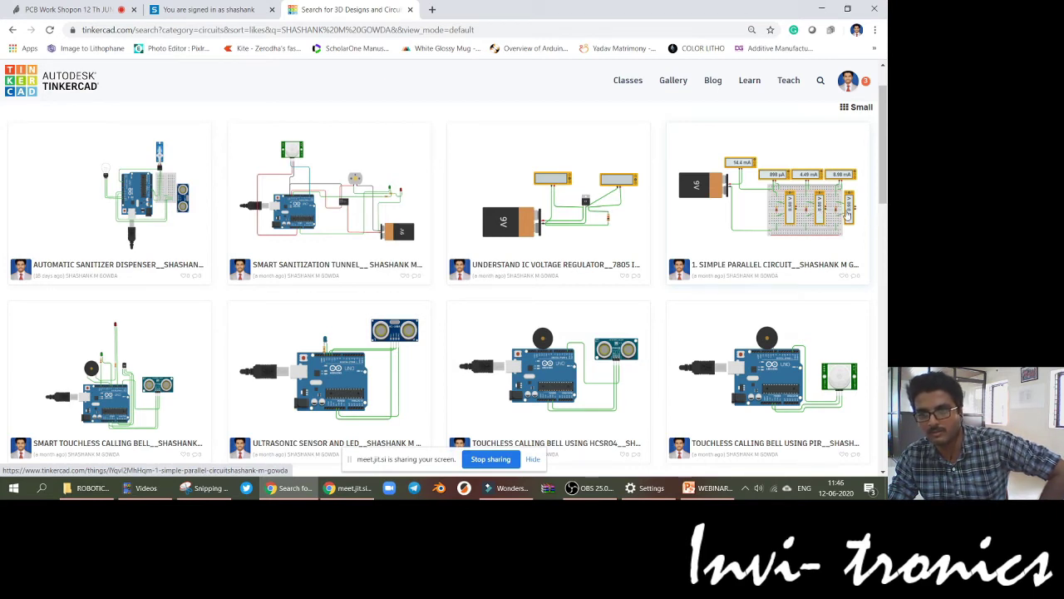
left_click(708, 487)
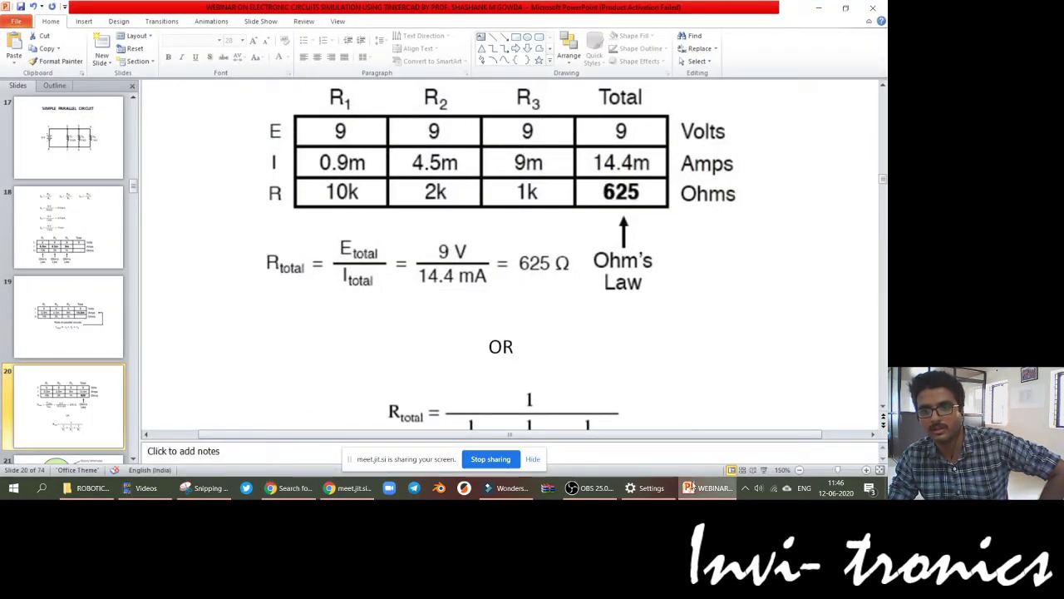
Step: Switch back to Tinkercad and look through the remaining circuit results for the simple series circuit
key("alt+Tab")
scroll(760, 221, "down", 3)
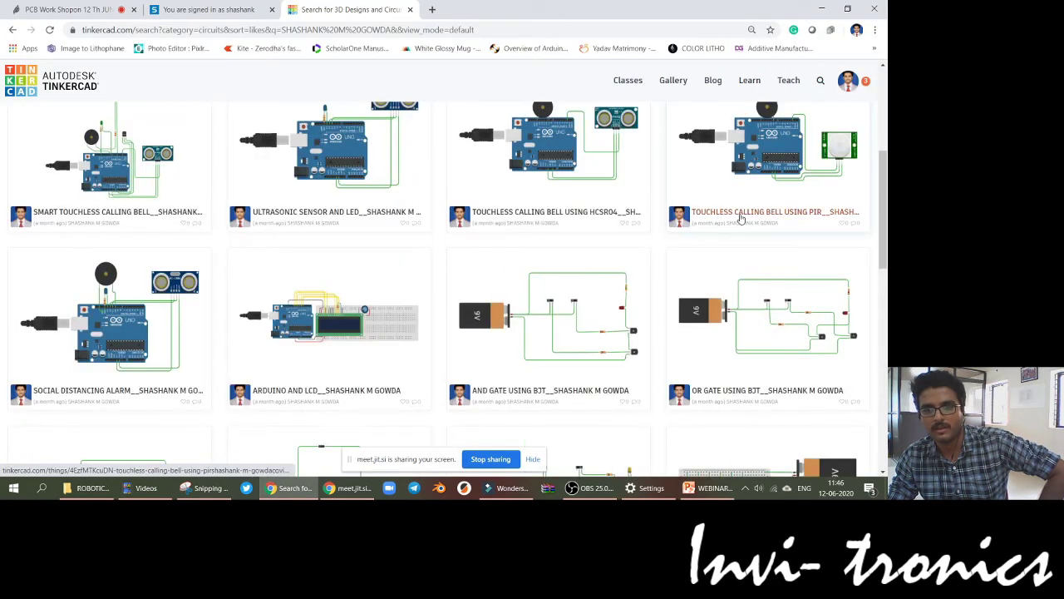
scroll(740, 218, "down", 3)
scroll(706, 233, "down", 2)
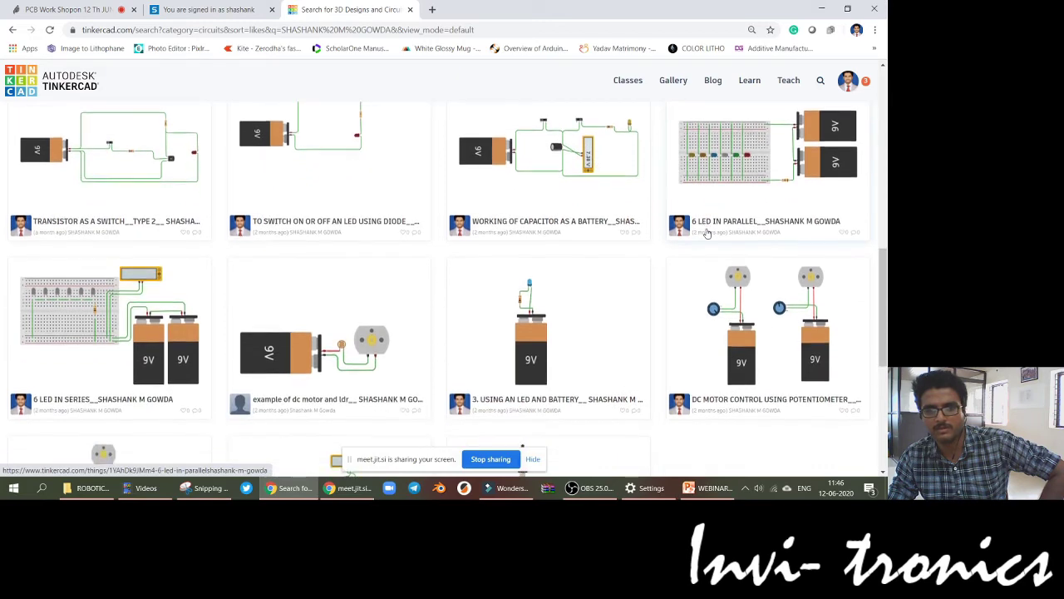
scroll(705, 234, "down", 2)
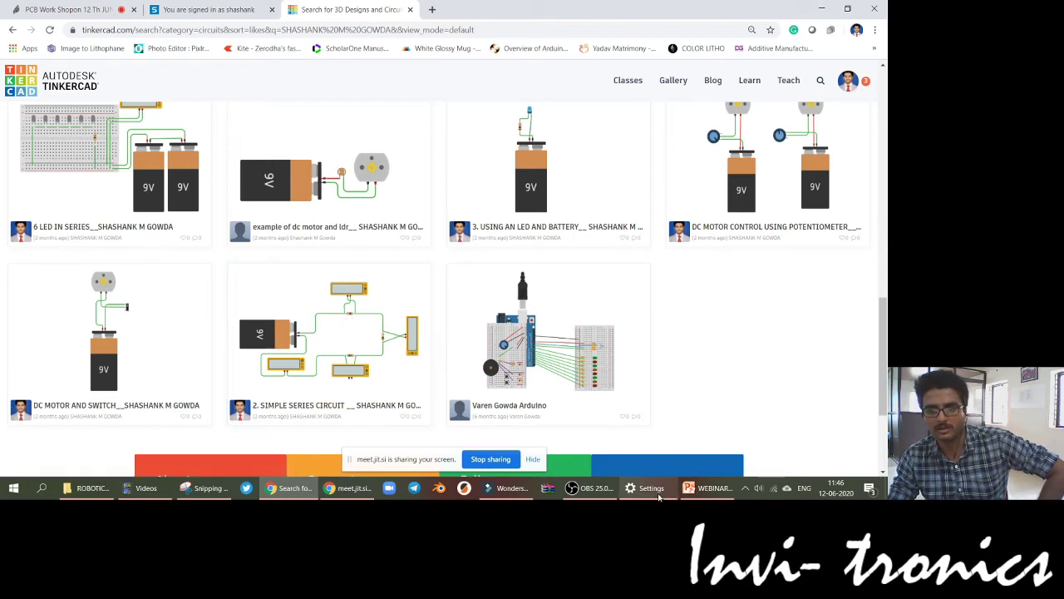
Step: Switch to PowerPoint and show the simple series circuit diagram on slide 13
left_click(707, 488)
left_click(73, 151)
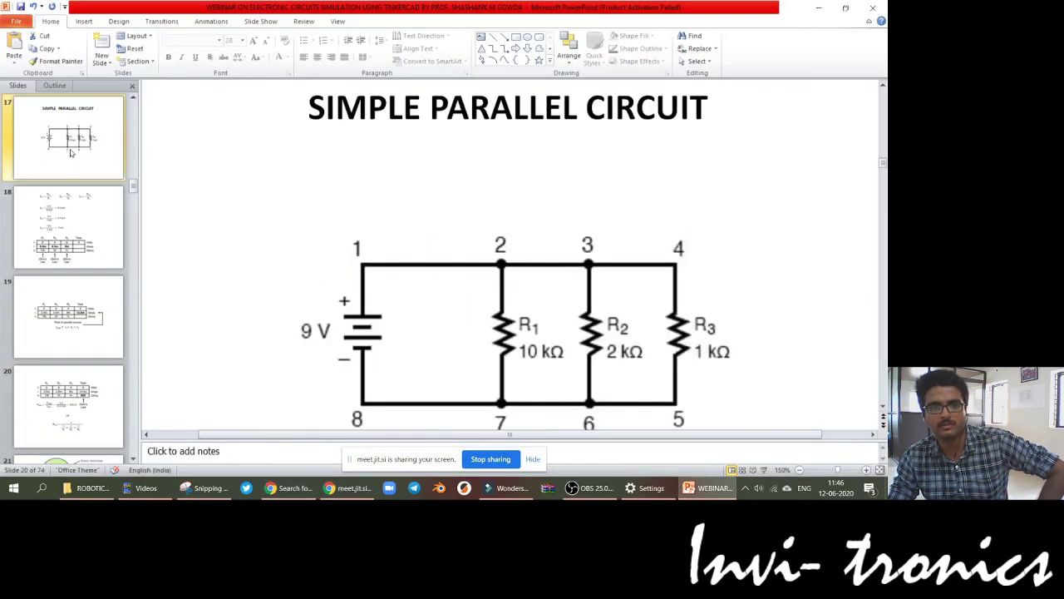
scroll(75, 153, "up", 3)
left_click(78, 150)
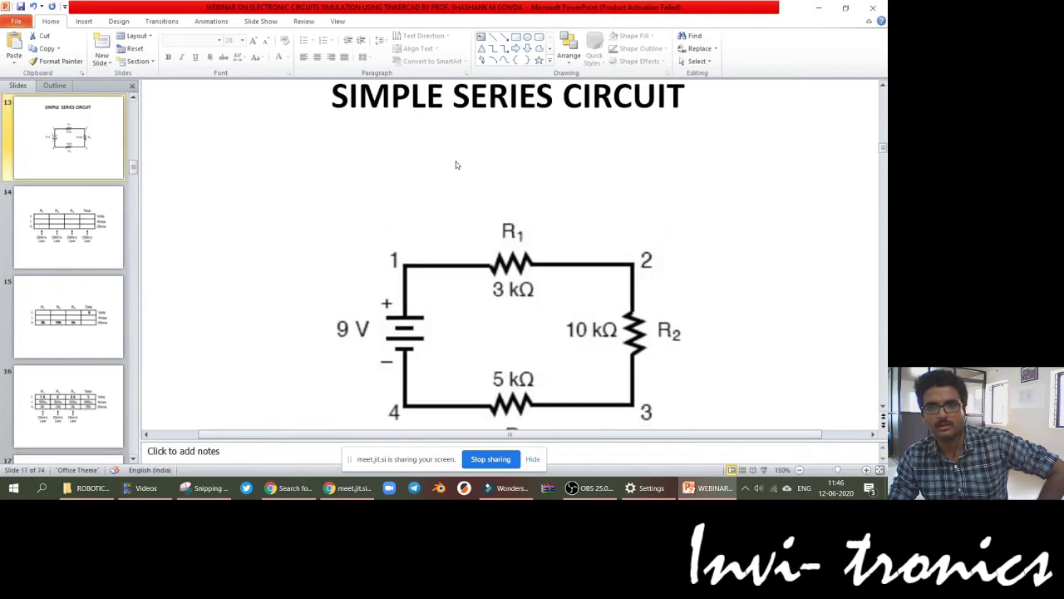
scroll(577, 324, "down", 1)
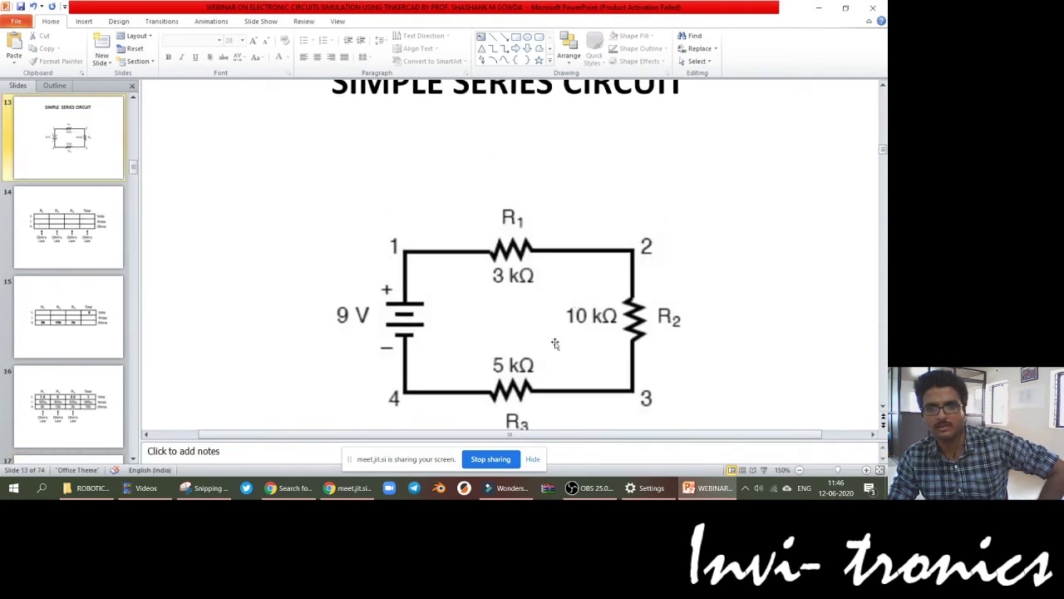
Step: Switch to Tinkercad, open the shared simple series circuit from the results and start its simulation
key("alt+Tab")
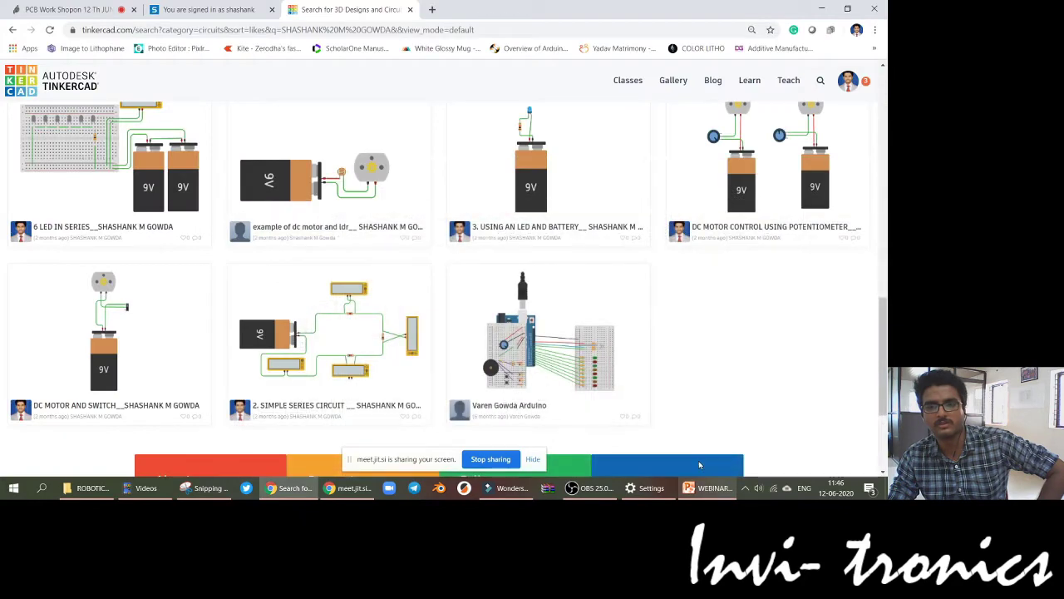
left_click(318, 353)
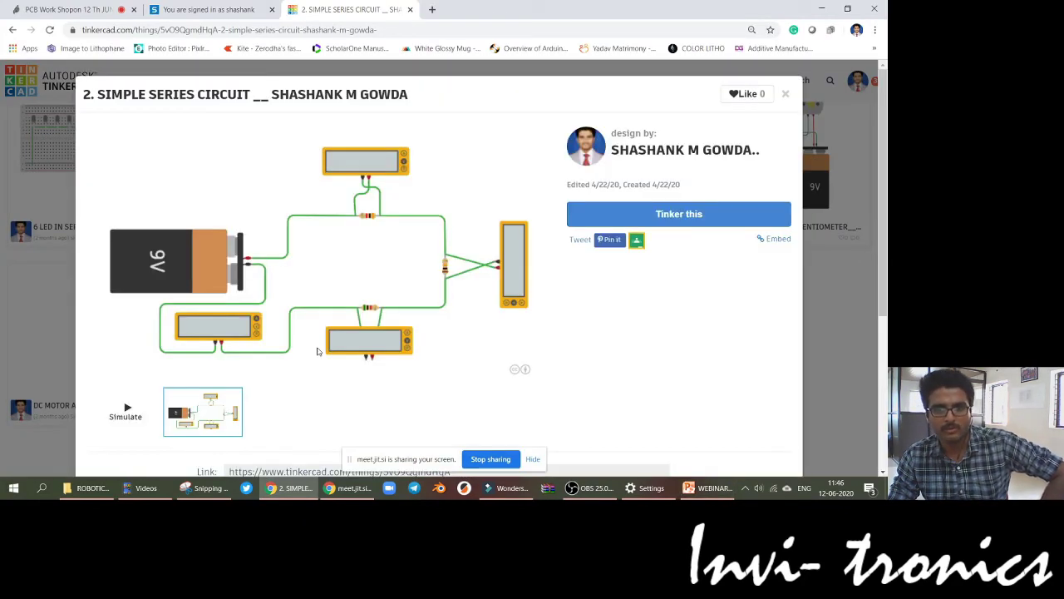
left_click(126, 412)
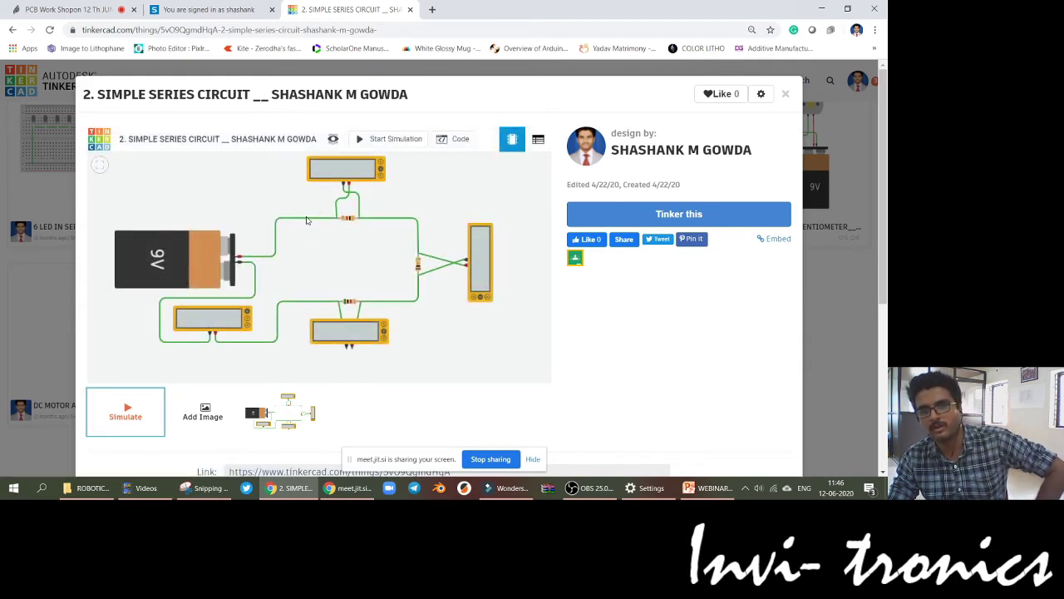
left_click(402, 140)
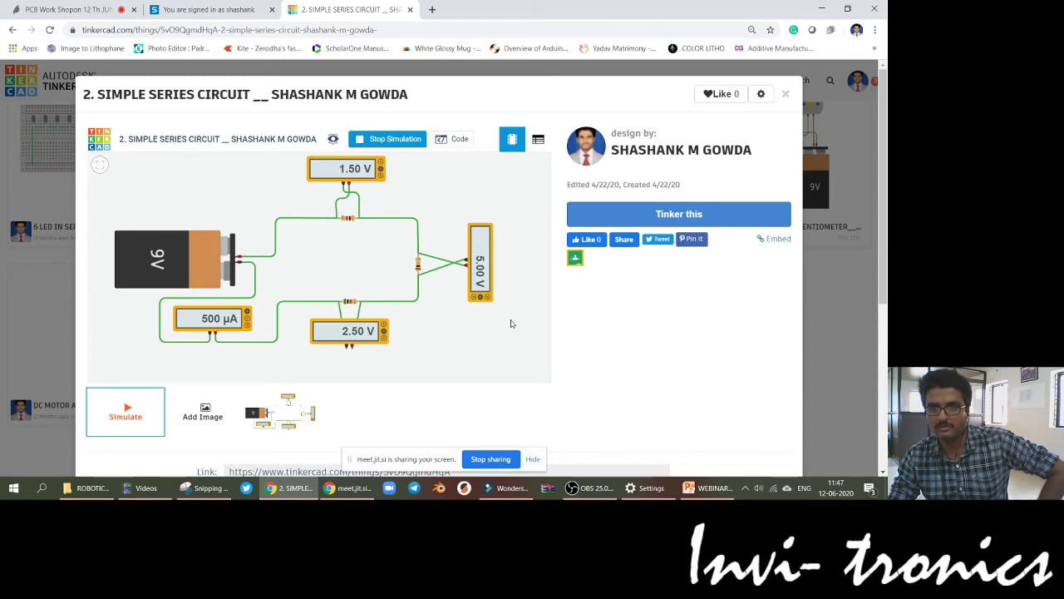
Step: Switch to PowerPoint and compare the Ohm's law table on slide 16 with the simulated series circuit in Tinkercad
left_click(710, 488)
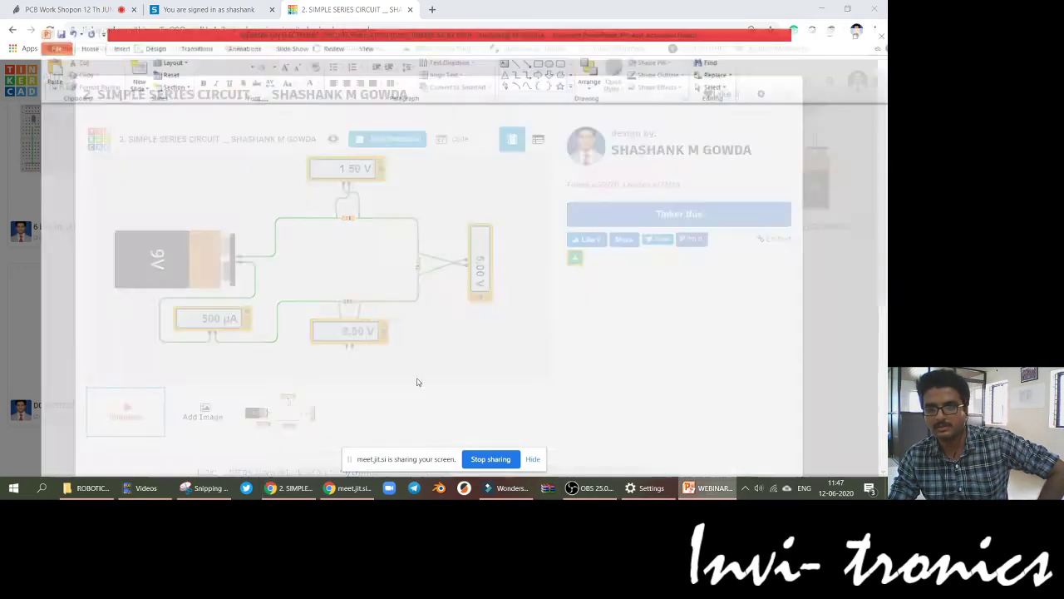
left_click(103, 370)
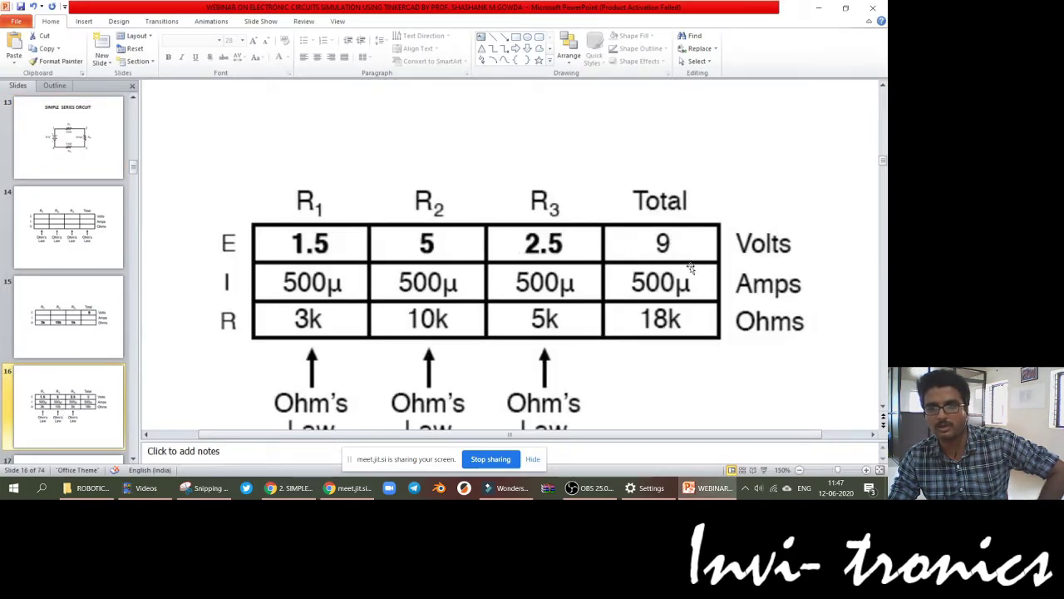
left_click(707, 488)
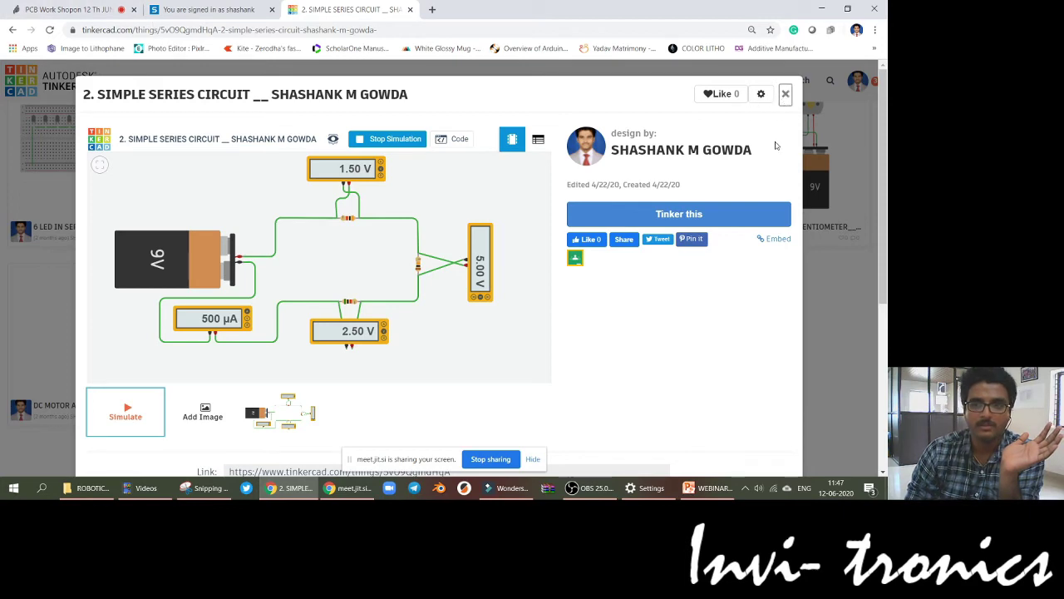
Step: Close the simple series circuit and look through the designer's other circuits in the search results
left_click(785, 93)
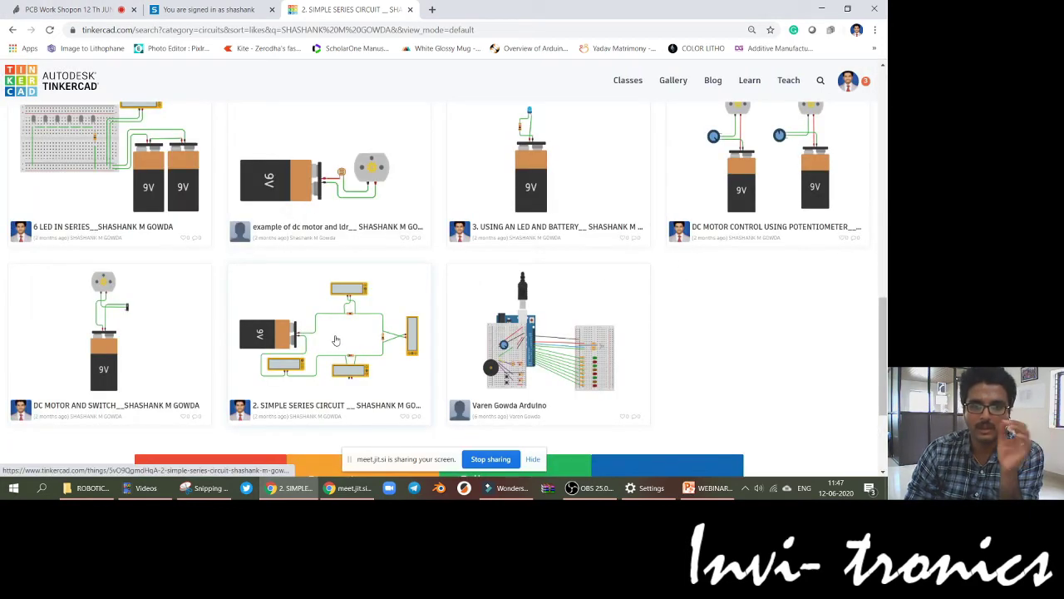
scroll(324, 330, "up", 5)
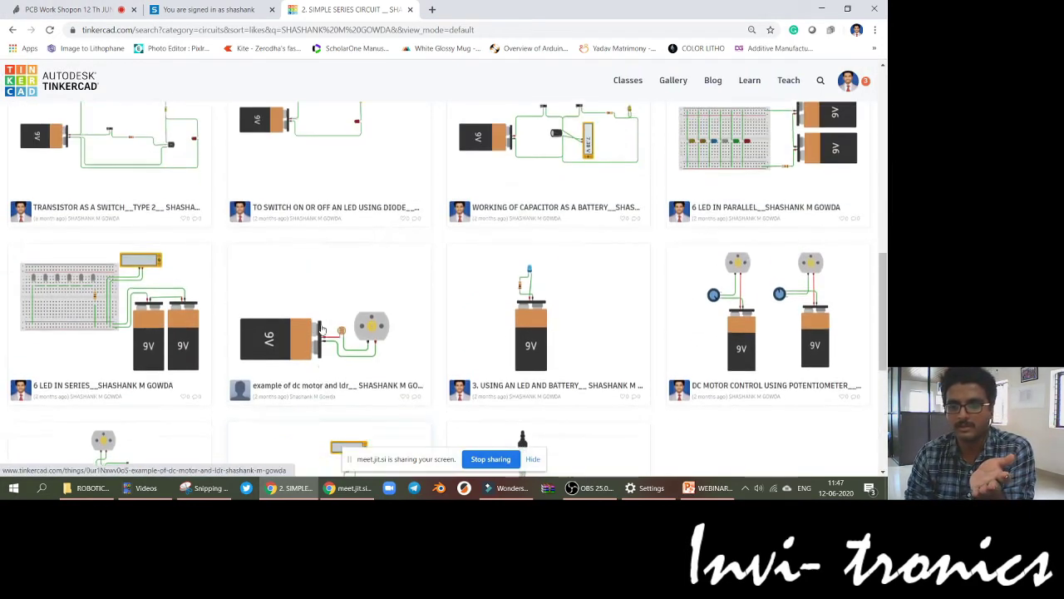
scroll(320, 324, "up", 4)
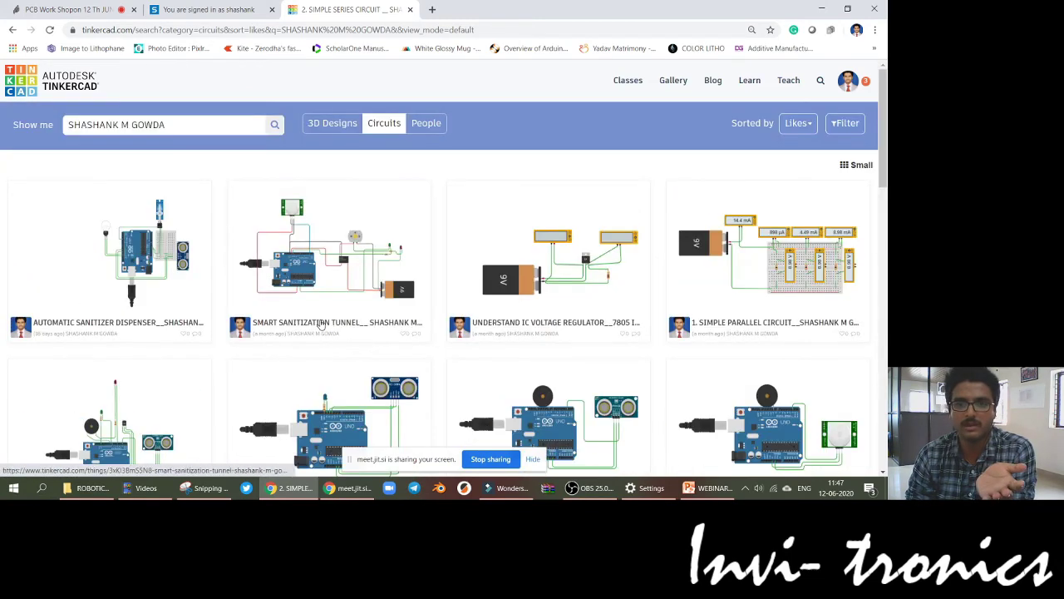
scroll(328, 322, "down", 1)
scroll(331, 319, "down", 3)
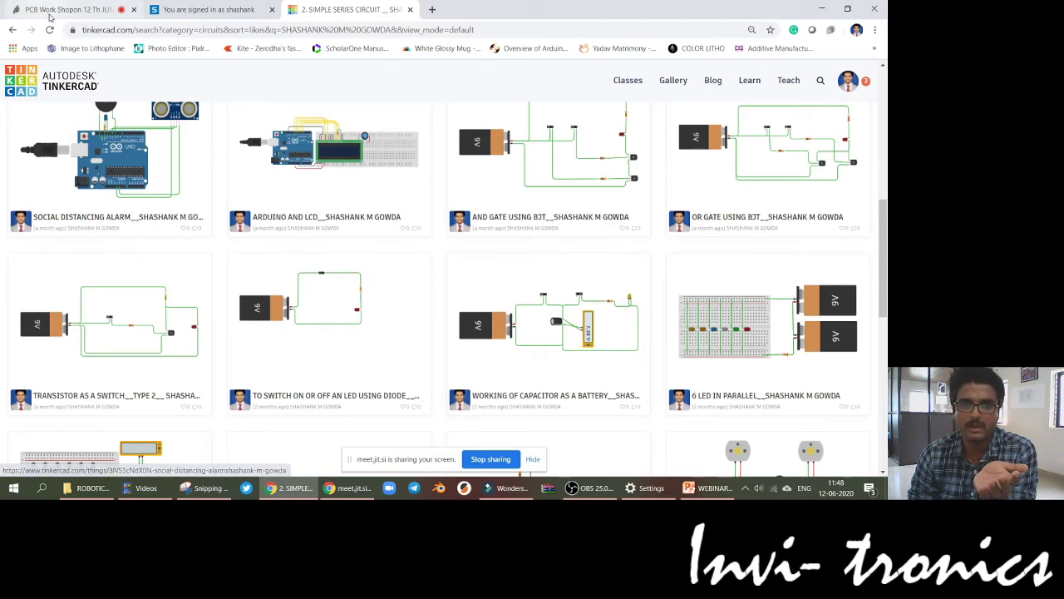
scroll(312, 218, "up", 1)
scroll(311, 218, "up", 10)
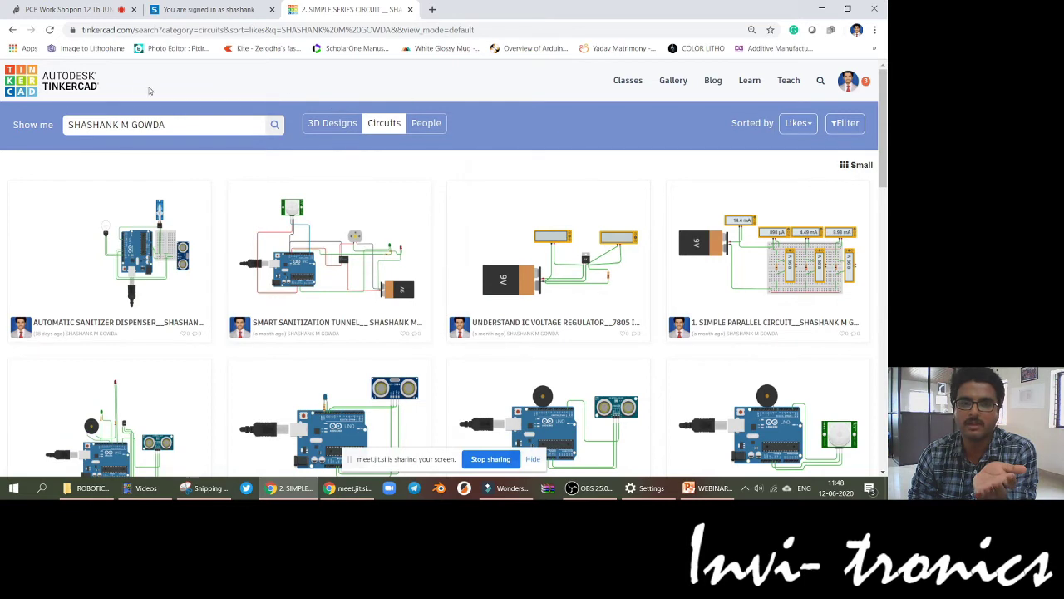
Step: Go to the Tinkercad dashboard's circuits and open the trail circuit for editing
left_click(18, 80)
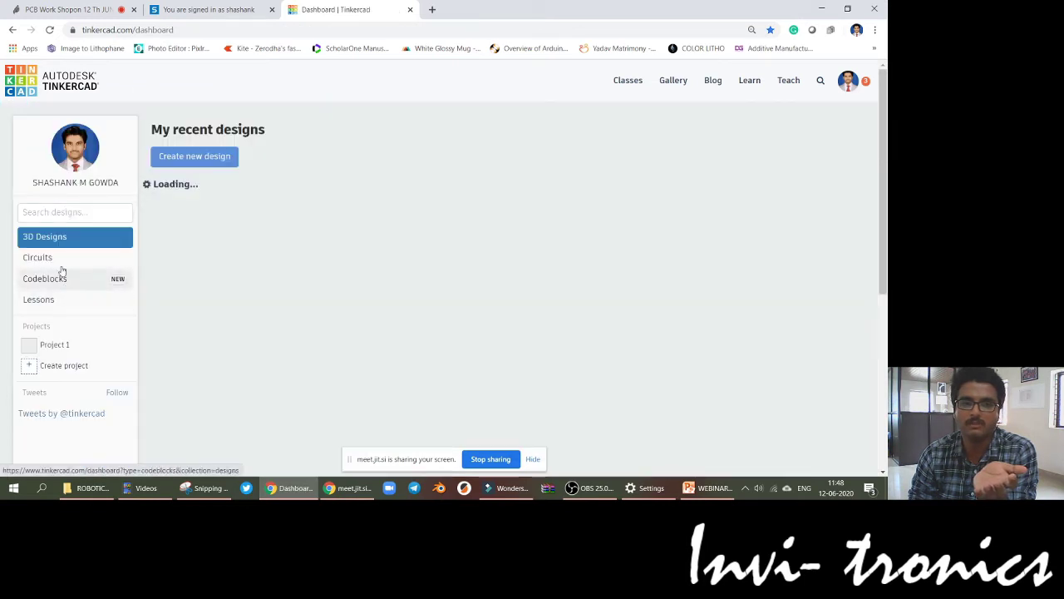
left_click(58, 256)
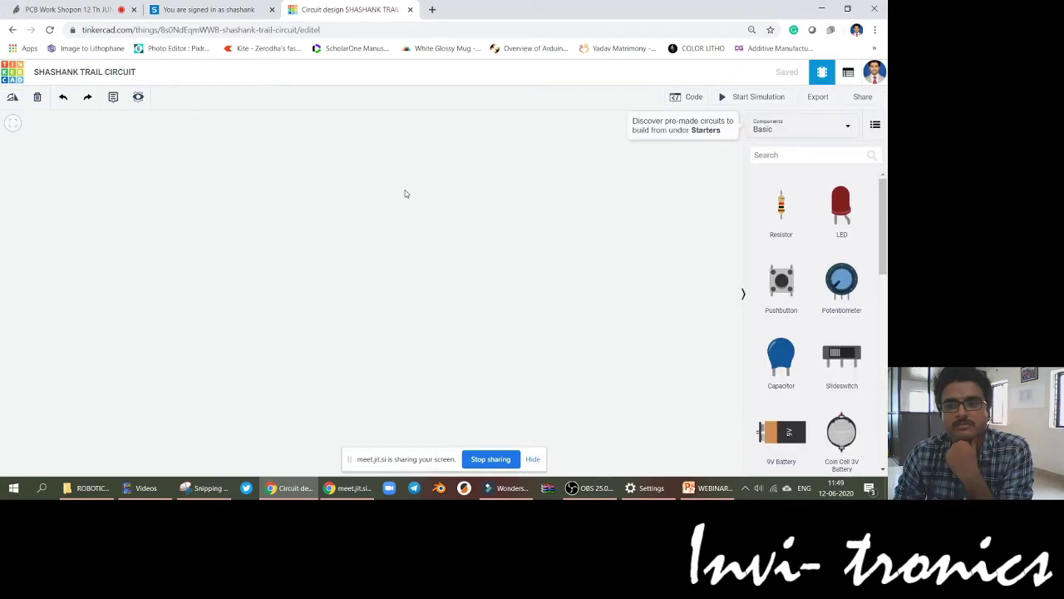
Step: Place a 1 kΩ resistor and a multimeter above it in the empty circuit, with the multimeter in Resistance mode
left_click_drag(780, 208, 273, 278)
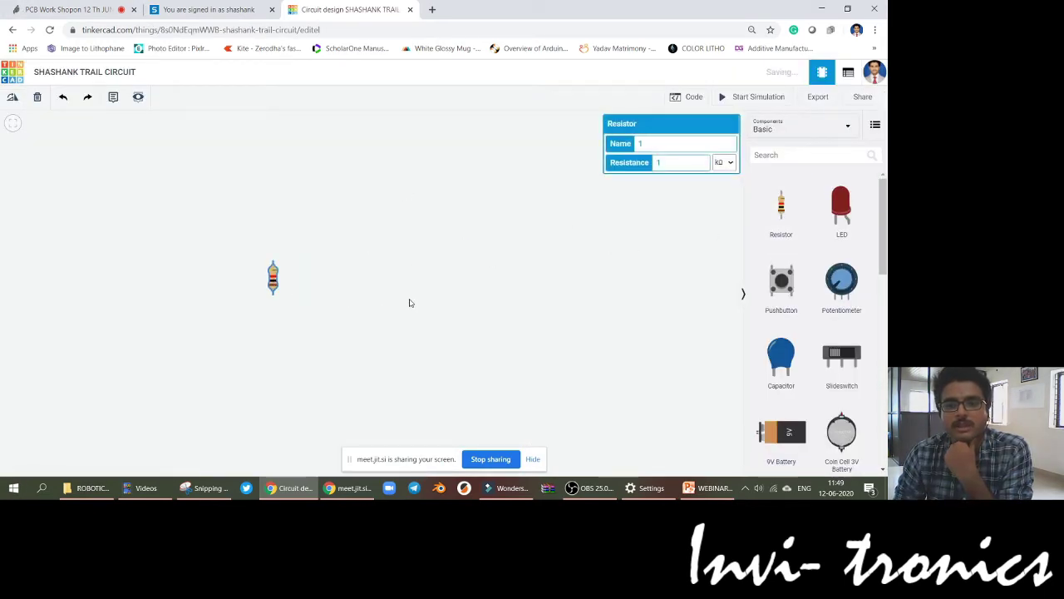
scroll(876, 399, "down", 5)
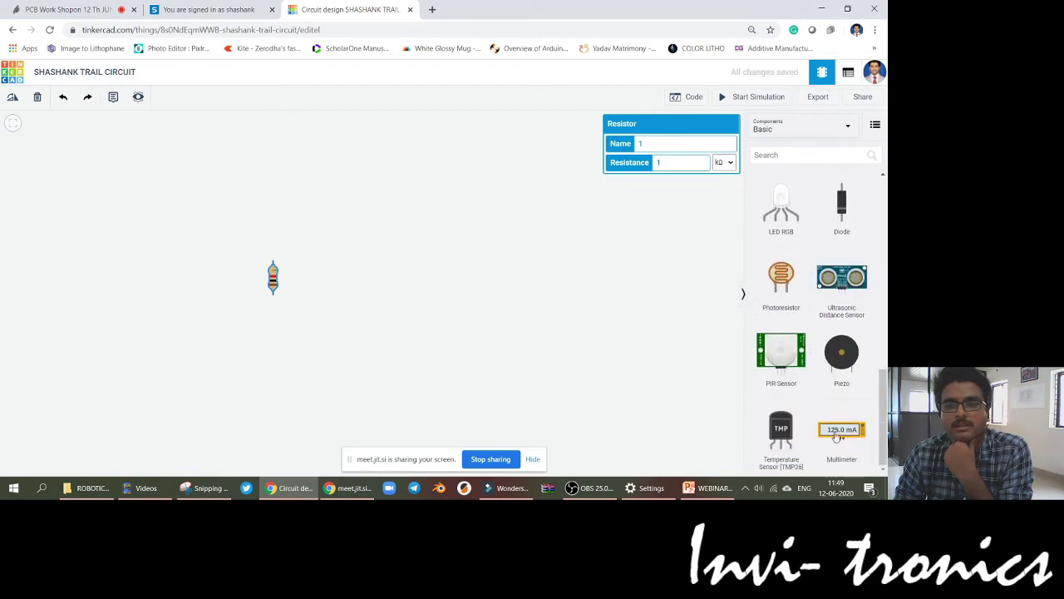
left_click_drag(841, 429, 371, 224)
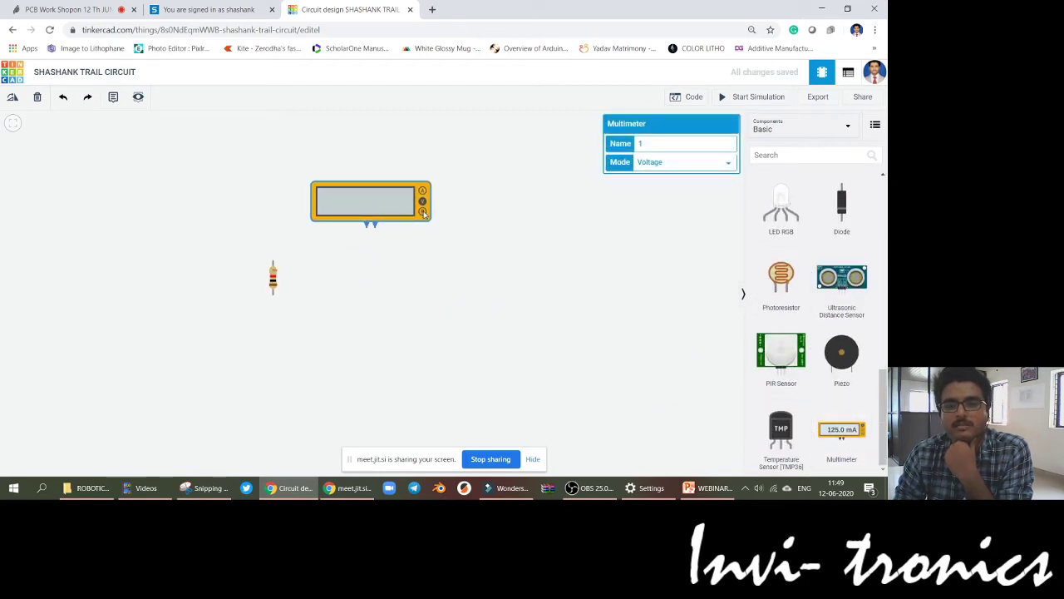
left_click(726, 163)
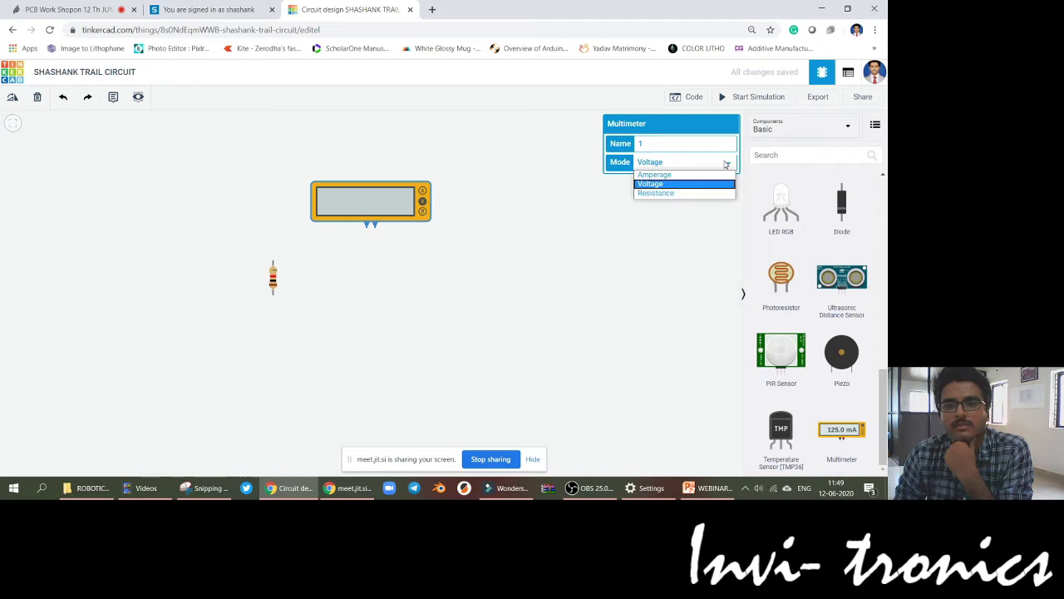
left_click(697, 193)
Step: Wire the resistor's upper terminal to the multimeter's negative probe and its lower terminal to the positive probe
left_click(273, 264)
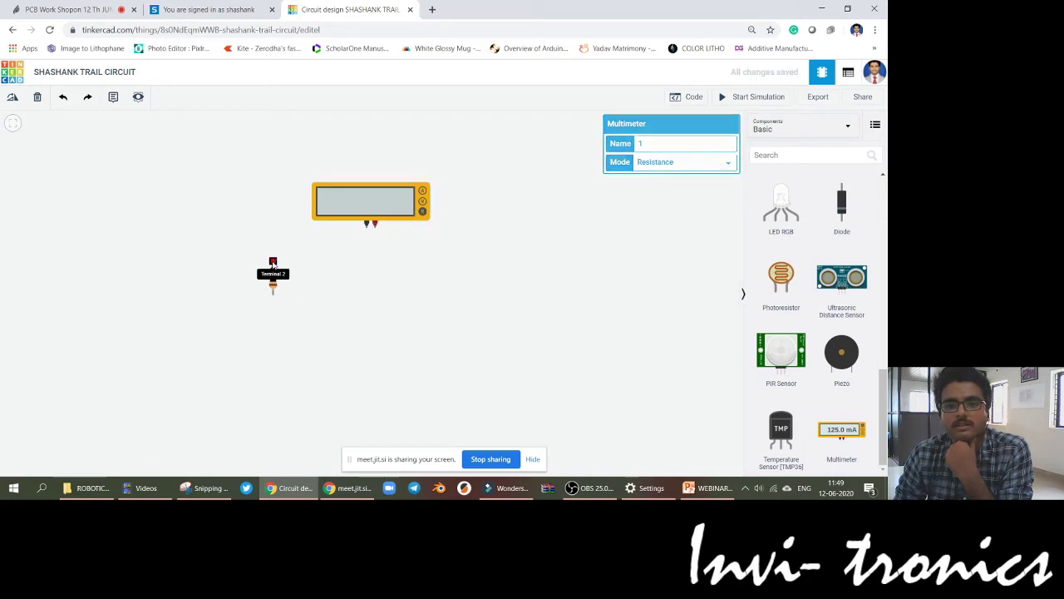
left_click(367, 228)
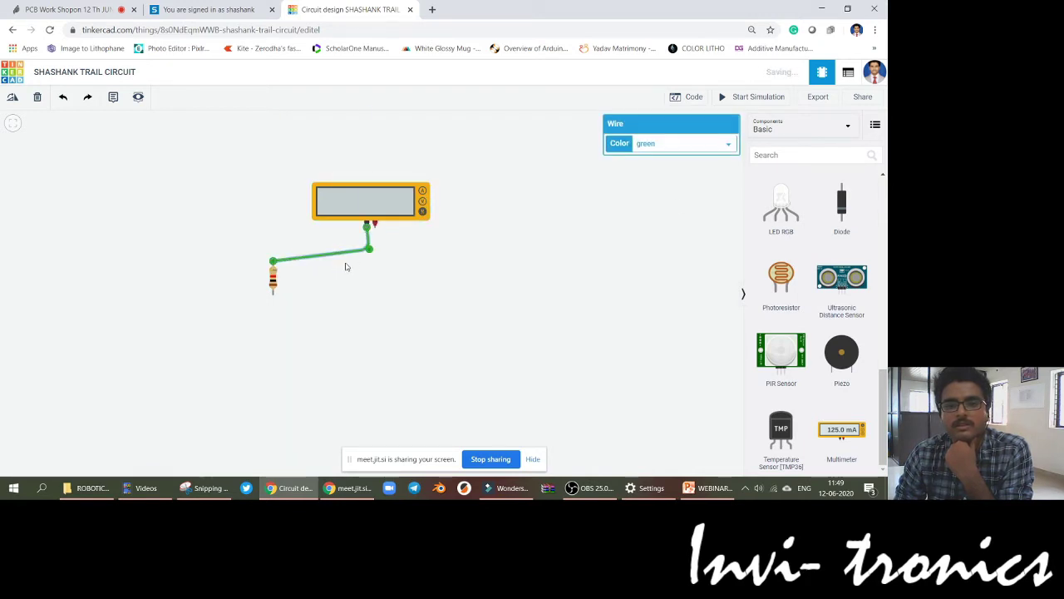
left_click(273, 296)
left_click(385, 283)
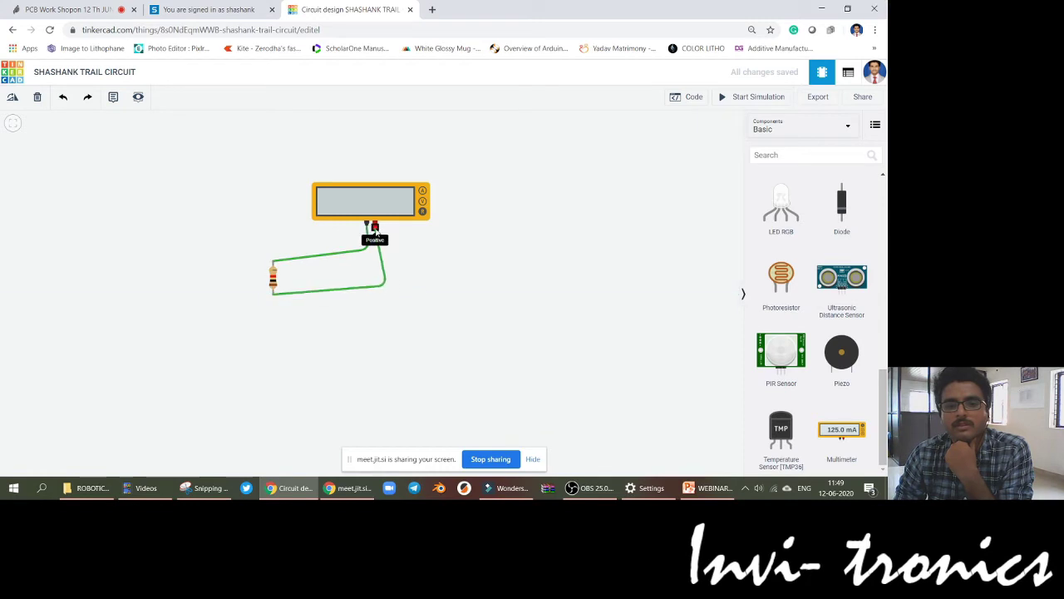
left_click(374, 225)
Step: Simulate the circuit while raising the resistor's value to 10, 100 and 1000 kΩ in turn, ending with the simulation stopped
left_click_drag(617, 229, 650, 212)
left_click(752, 97)
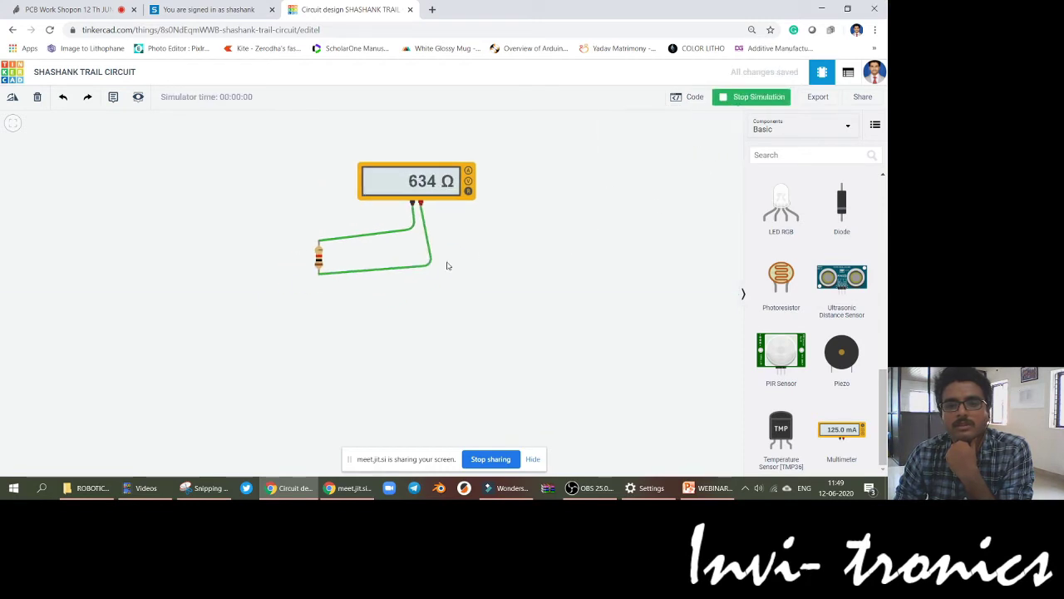
left_click(319, 258)
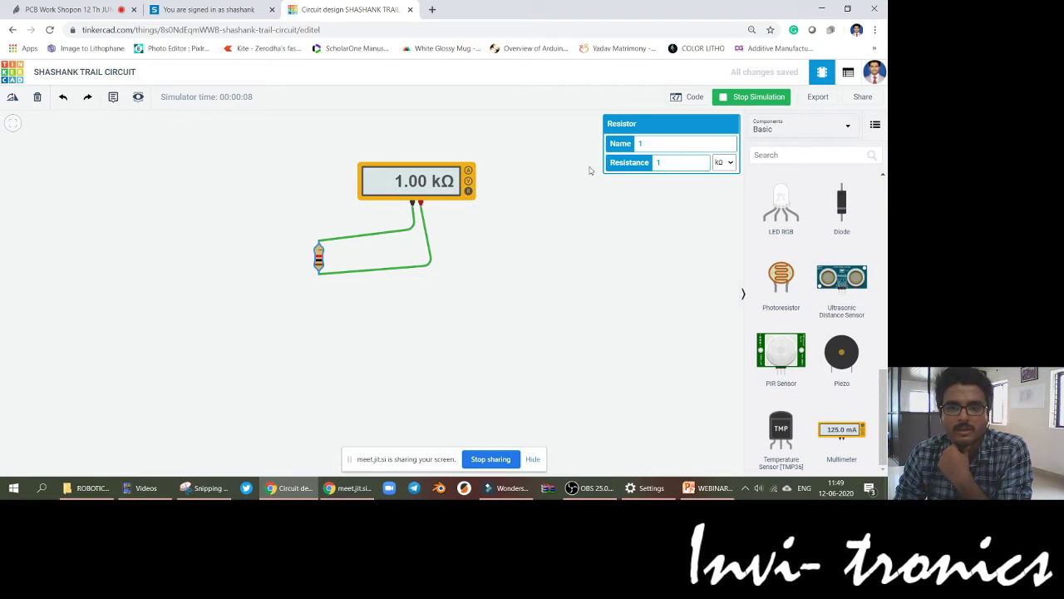
left_click(707, 163)
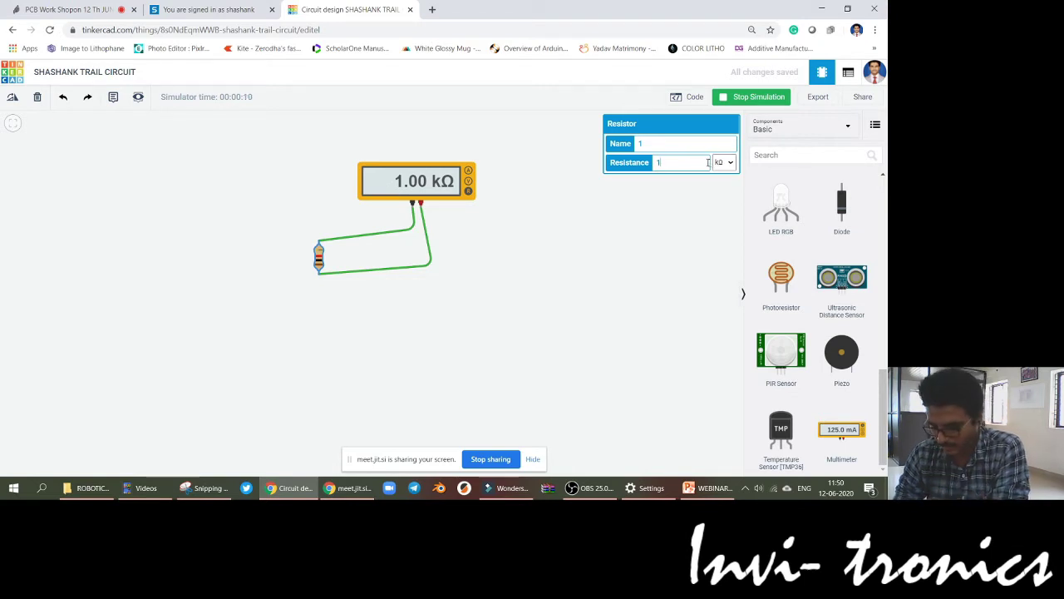
type("0")
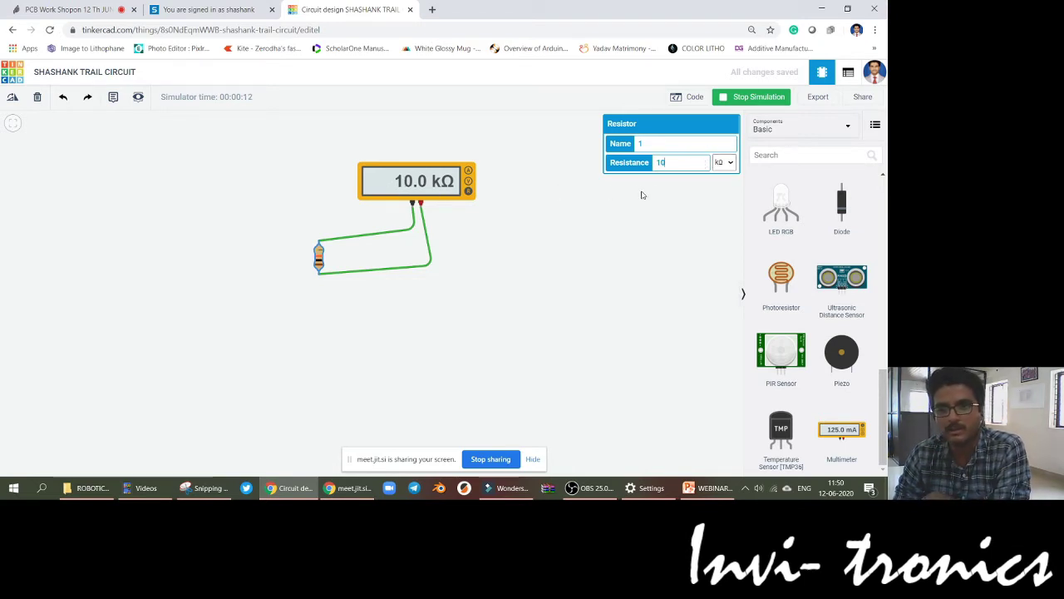
type("0")
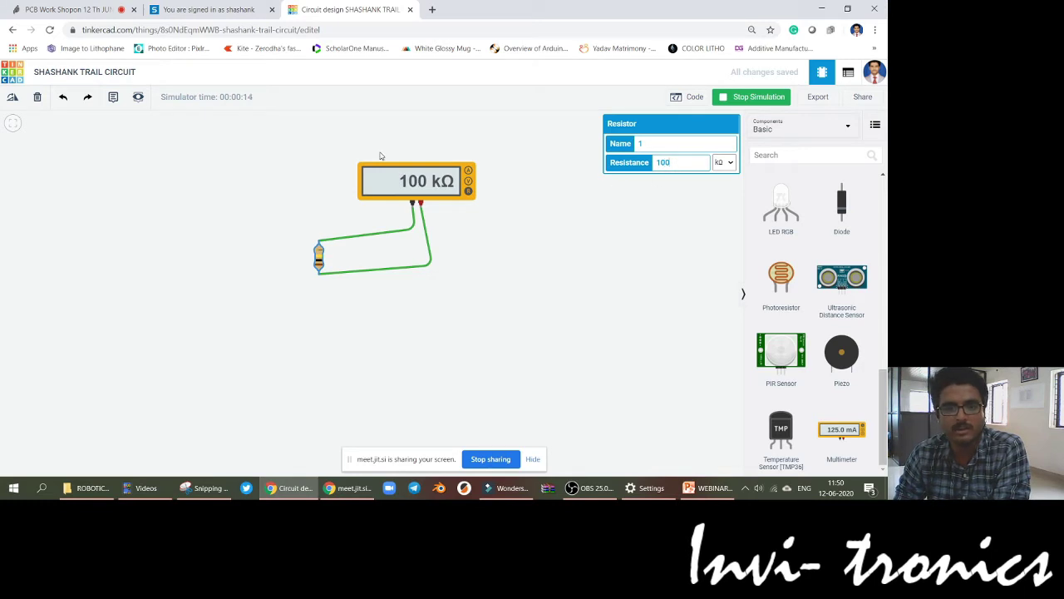
type("0")
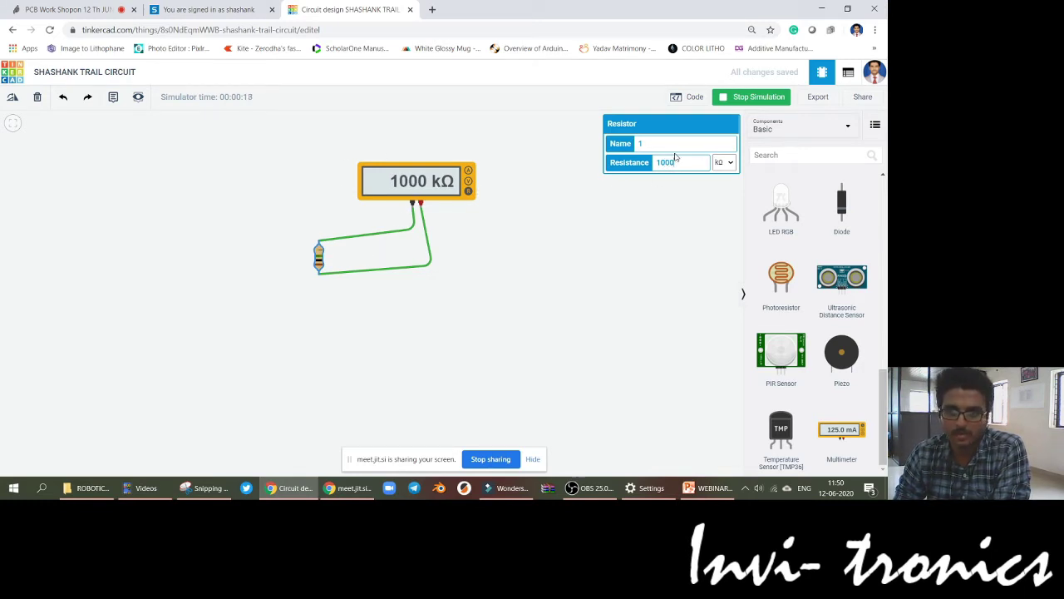
left_click(751, 97)
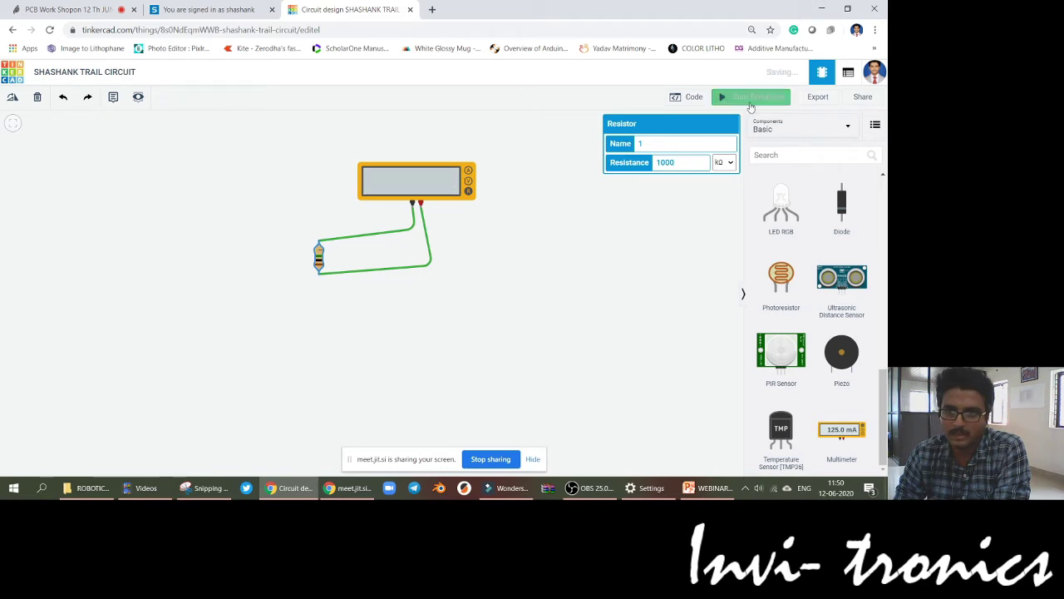
Step: Review the multimeter's measurement modes and keep it on Resistance
left_click(446, 195)
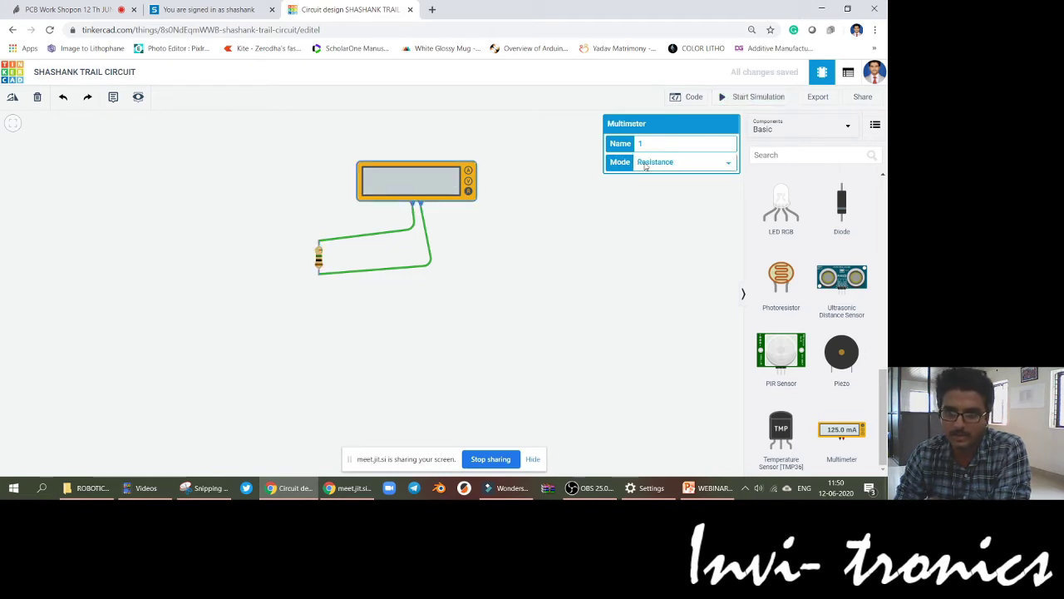
left_click(699, 164)
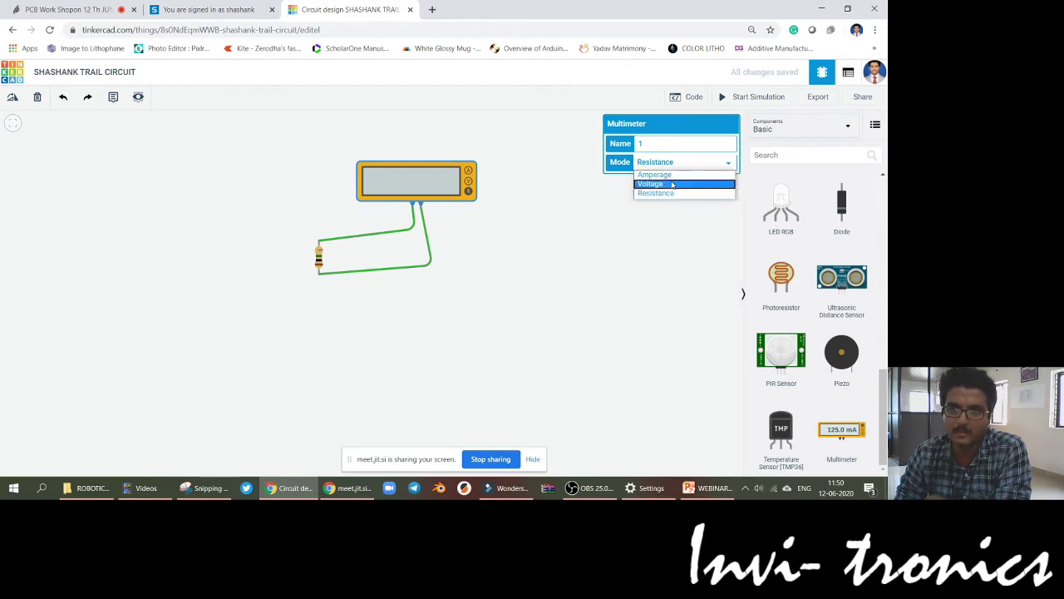
left_click(670, 194)
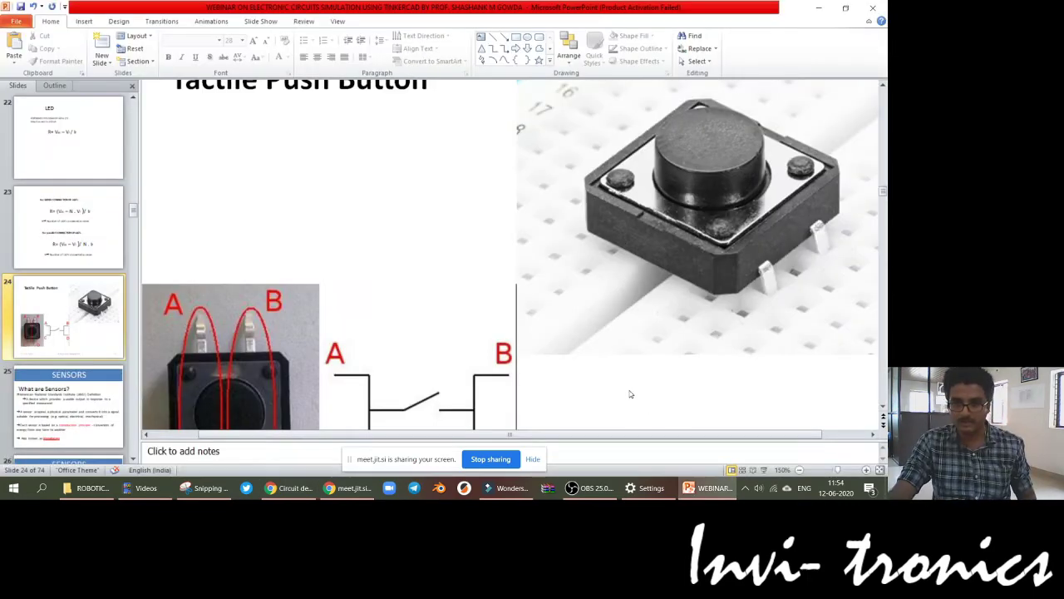
Step: Show the whole Tactile Push Button slide (slide 24) in PowerPoint
scroll(630, 395, "down", 5, "ctrl")
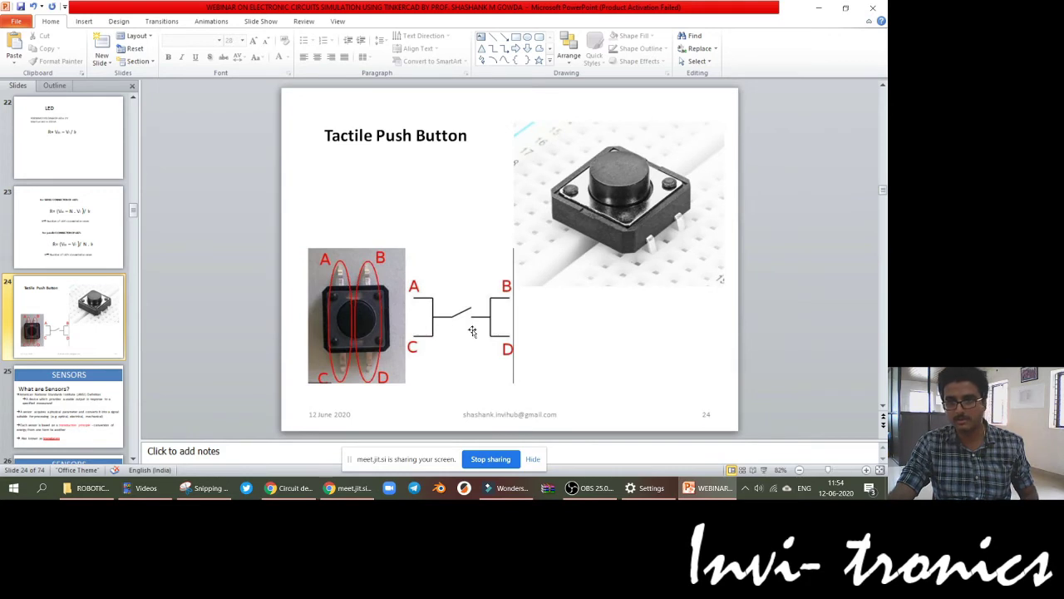
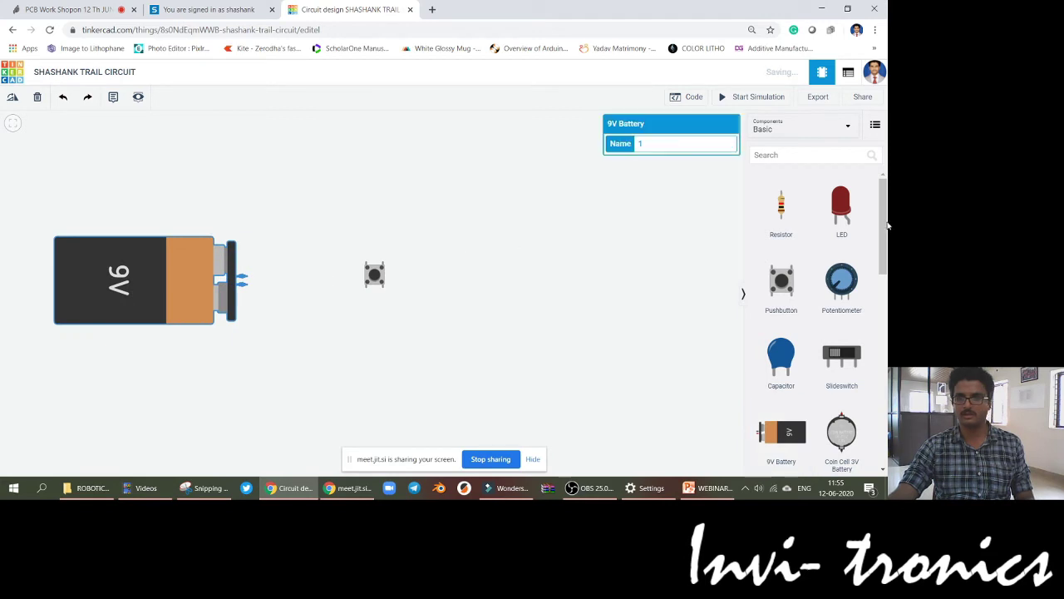
Step: Place an LED beyond the pushbutton with its legs facing the 9V battery, and move the pushbutton below their line
left_click_drag(842, 208, 471, 282)
key("r")
key("r")
key("r")
left_click_drag(250, 283, 235, 288)
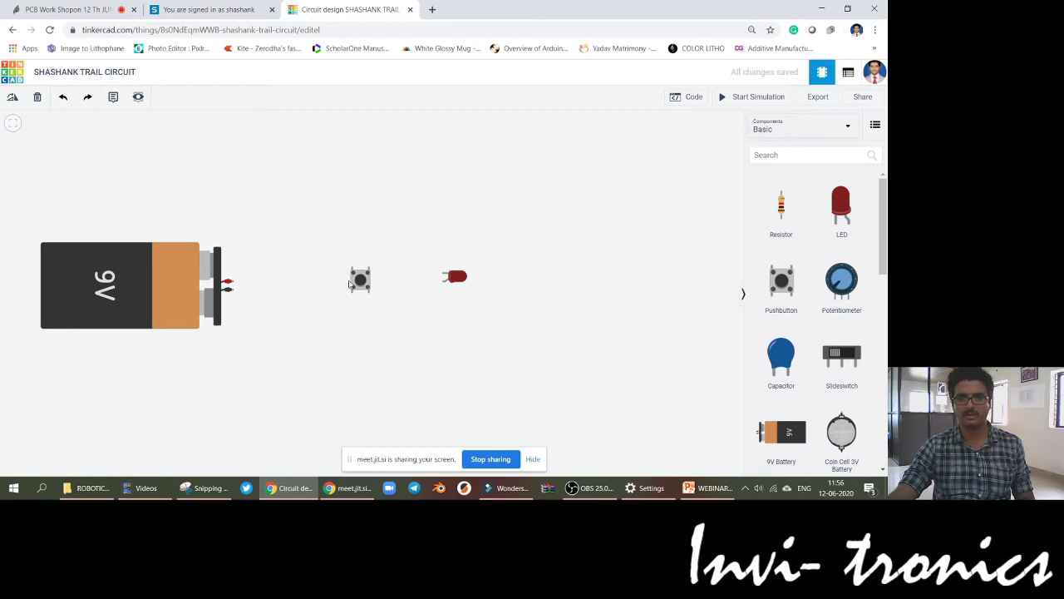
left_click_drag(349, 284, 347, 317)
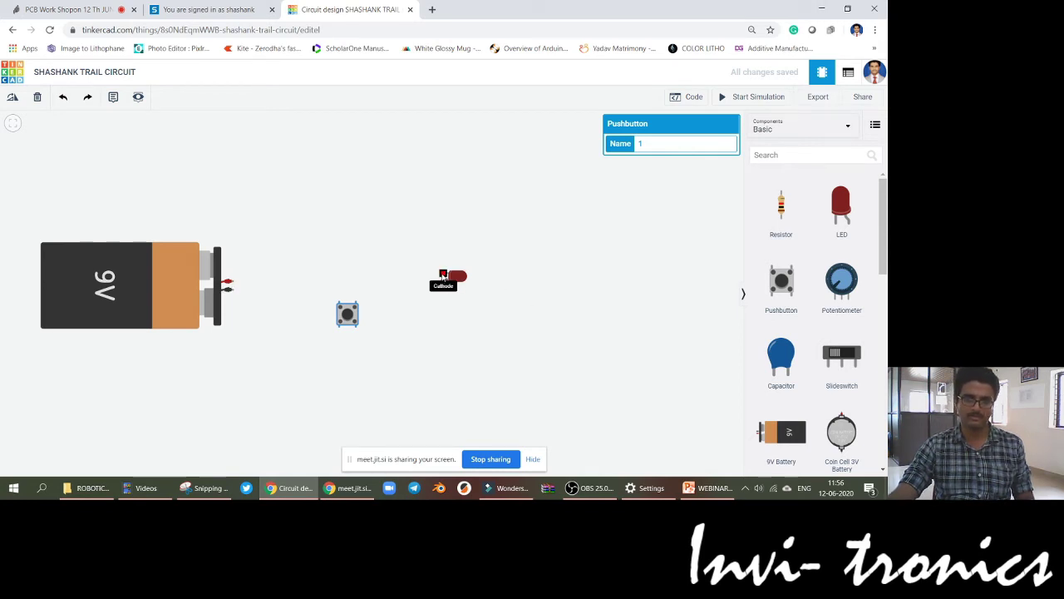
Step: Wire the LED's anode to the battery's positive terminal and the battery's negative terminal to the pushbutton's Terminal 1b
left_click(443, 277)
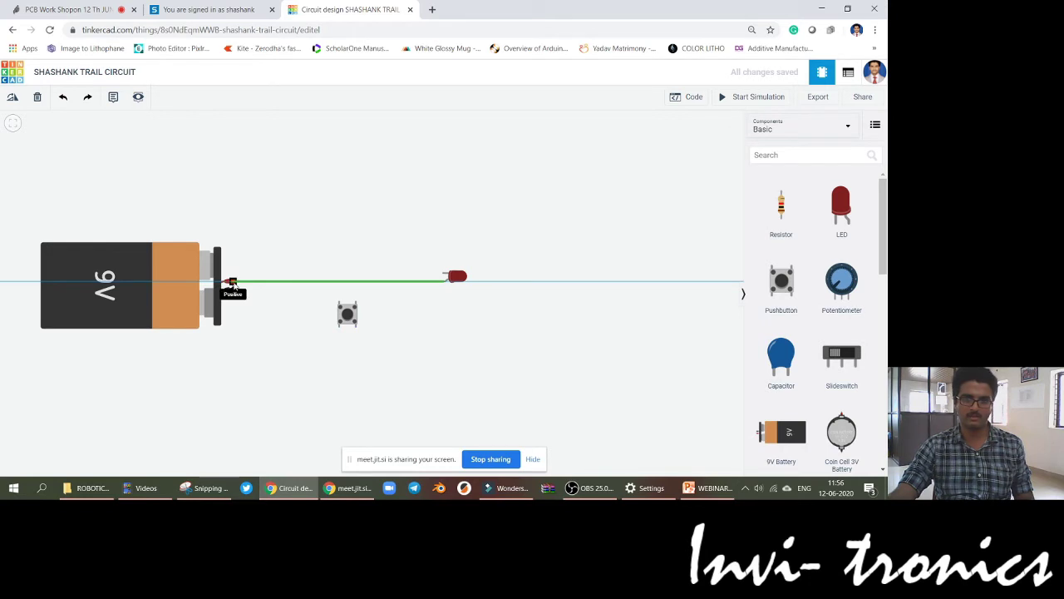
left_click(233, 285)
left_click(229, 291)
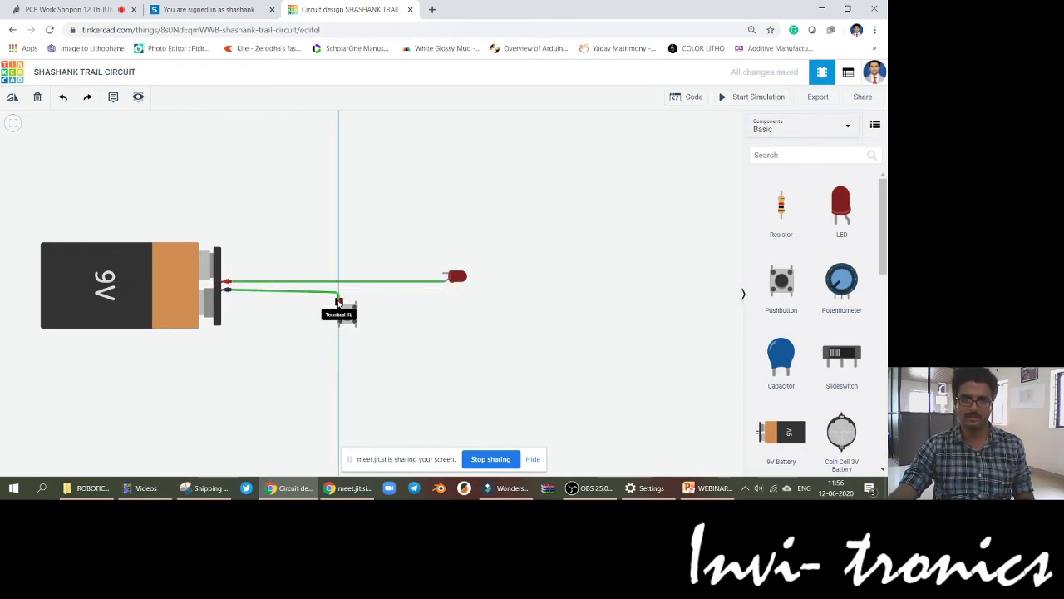
left_click(338, 301)
Step: Wire the pushbutton's other upper terminal to the LED's cathode, routing the wire above the battery's positive wire
left_click(356, 287)
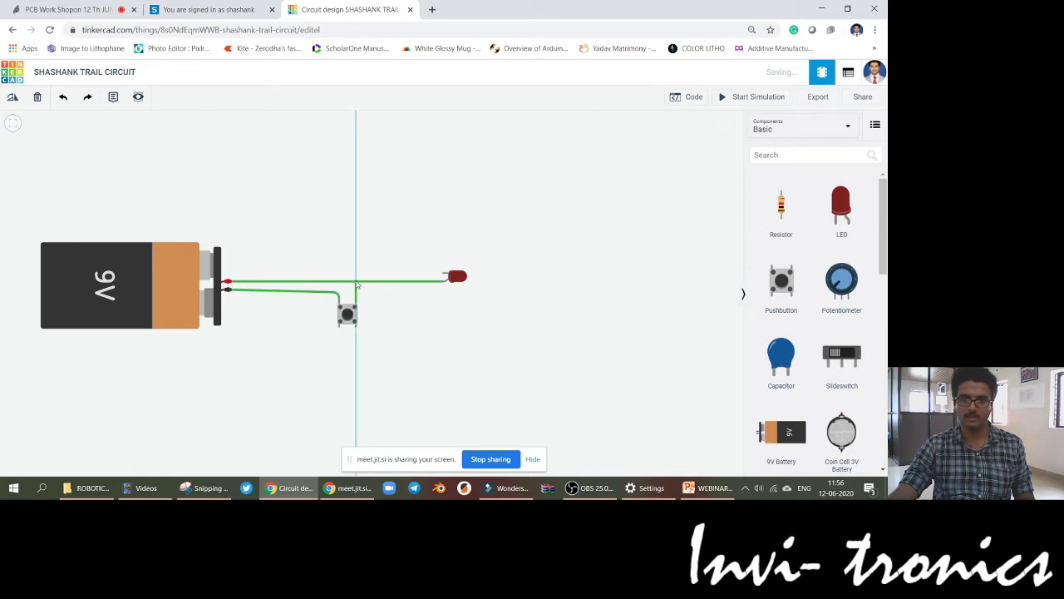
left_click(356, 277)
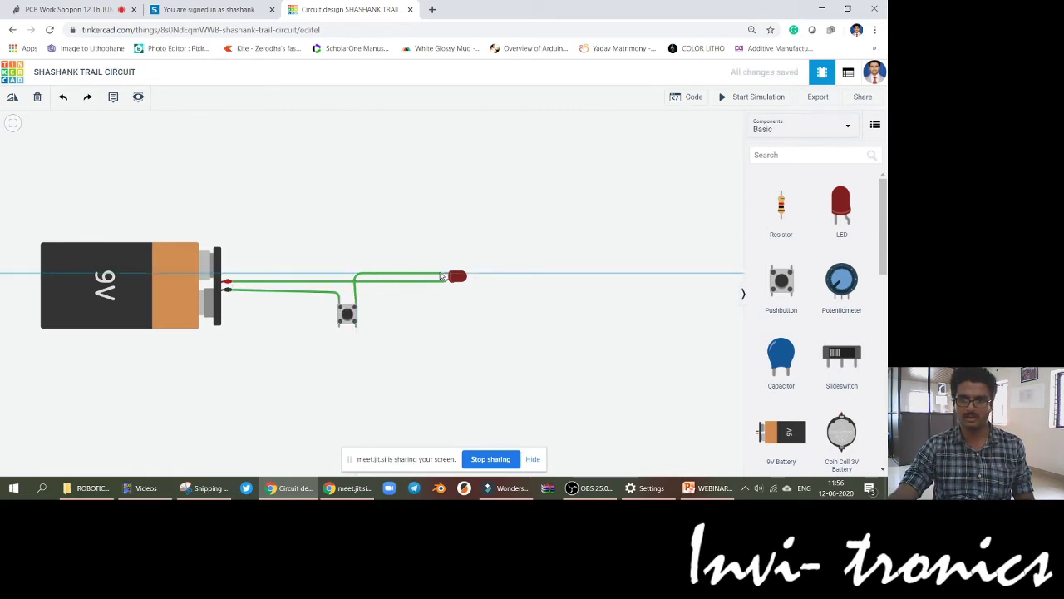
left_click(443, 275)
scroll(430, 330, "up", 2)
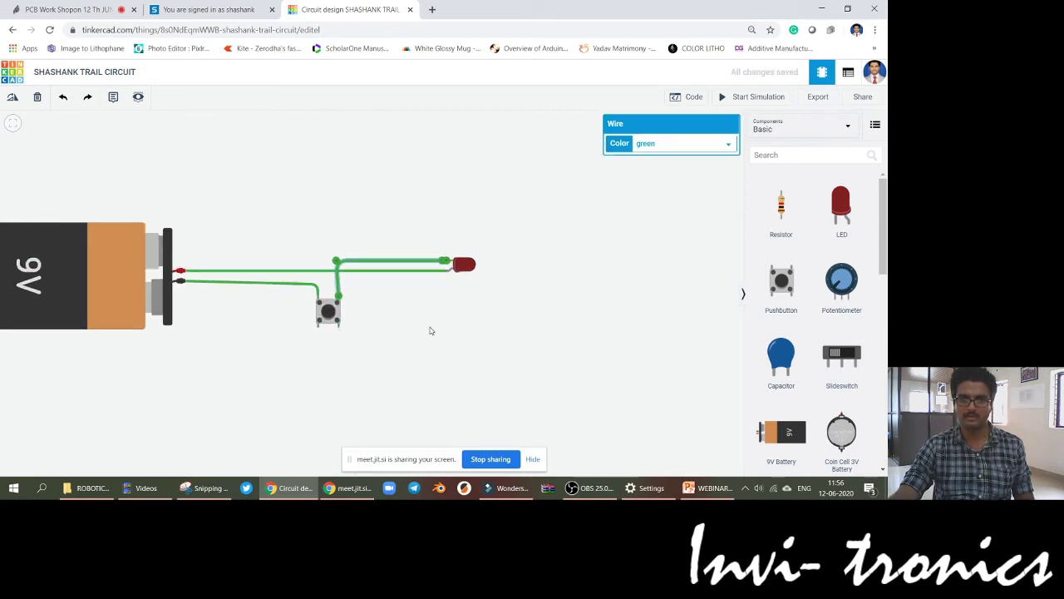
left_click_drag(400, 333, 460, 313)
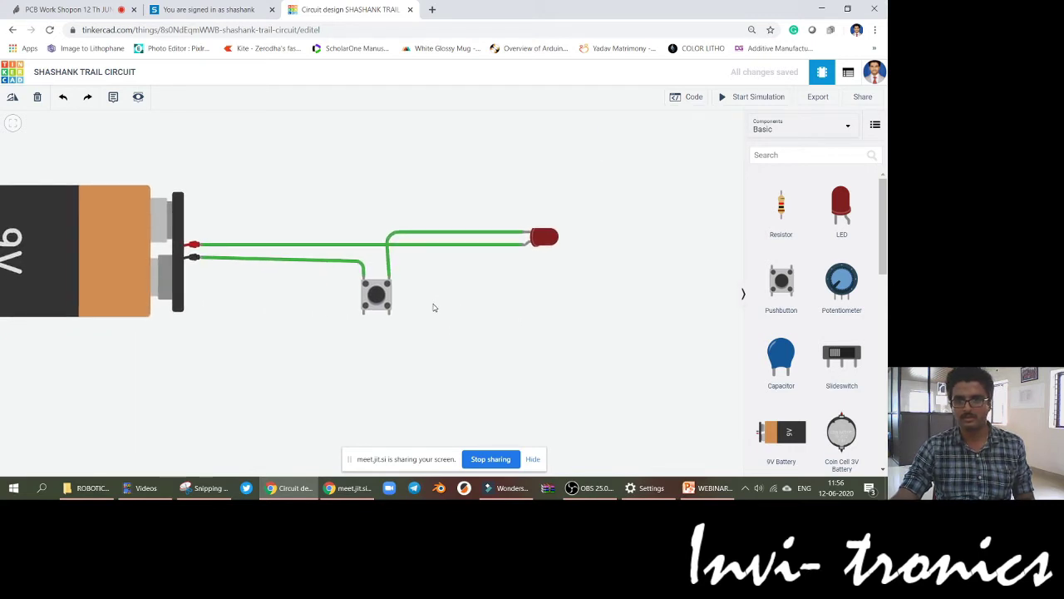
left_click_drag(418, 285, 426, 279)
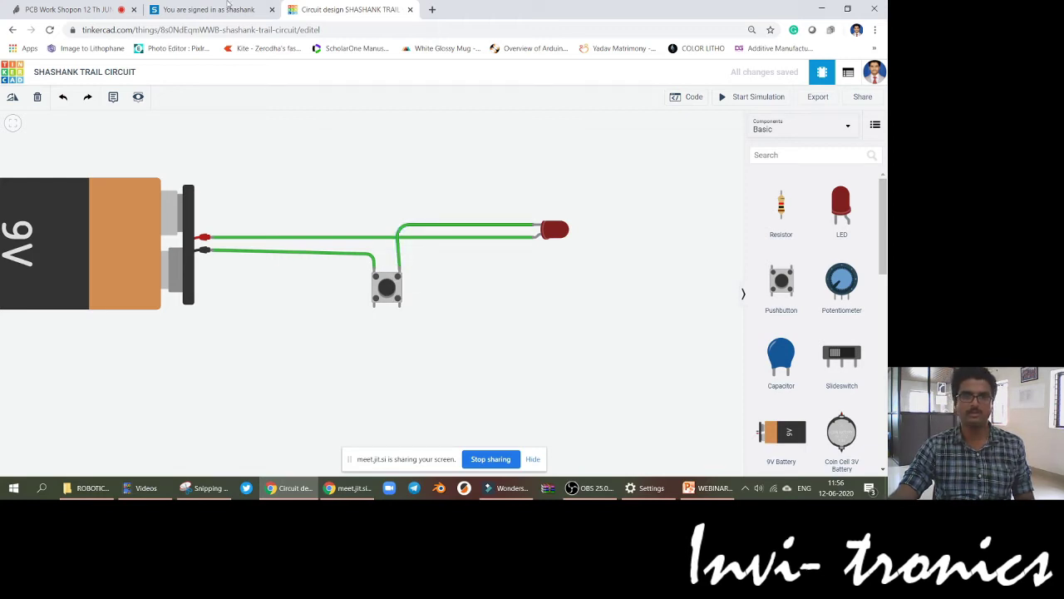
Step: Switch to PowerPoint to check the push button's contact diagram on slide 24, and return to the Tinkercad circuit
left_click(712, 488)
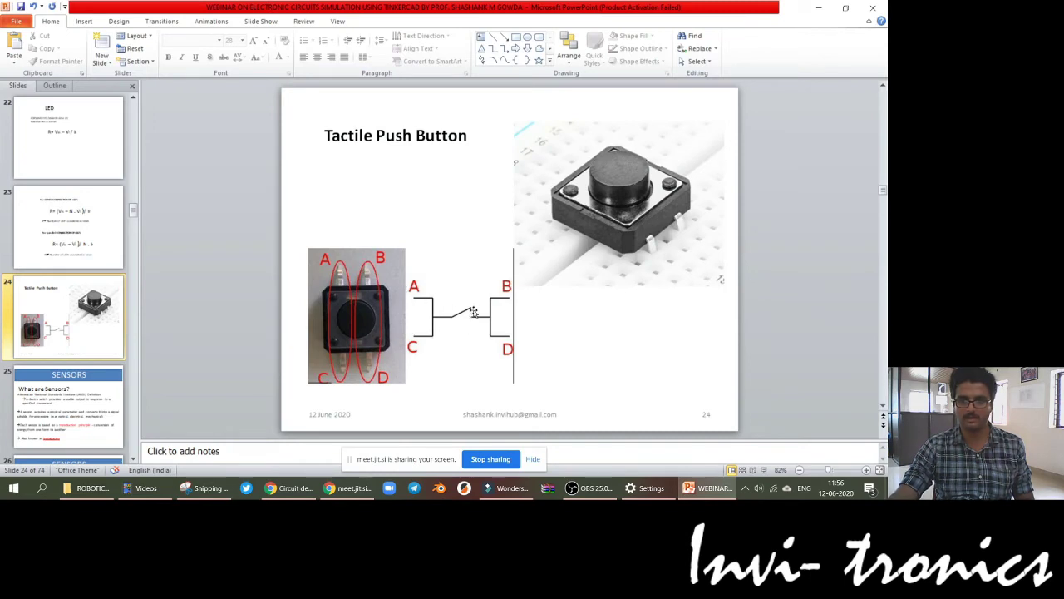
mouse_move(713, 496)
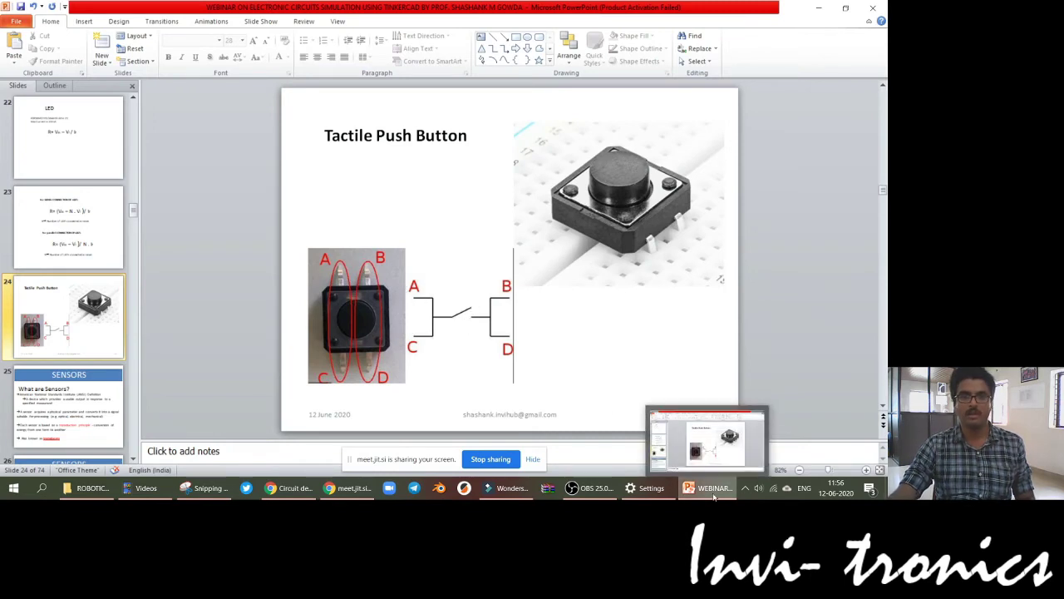
left_click(713, 495)
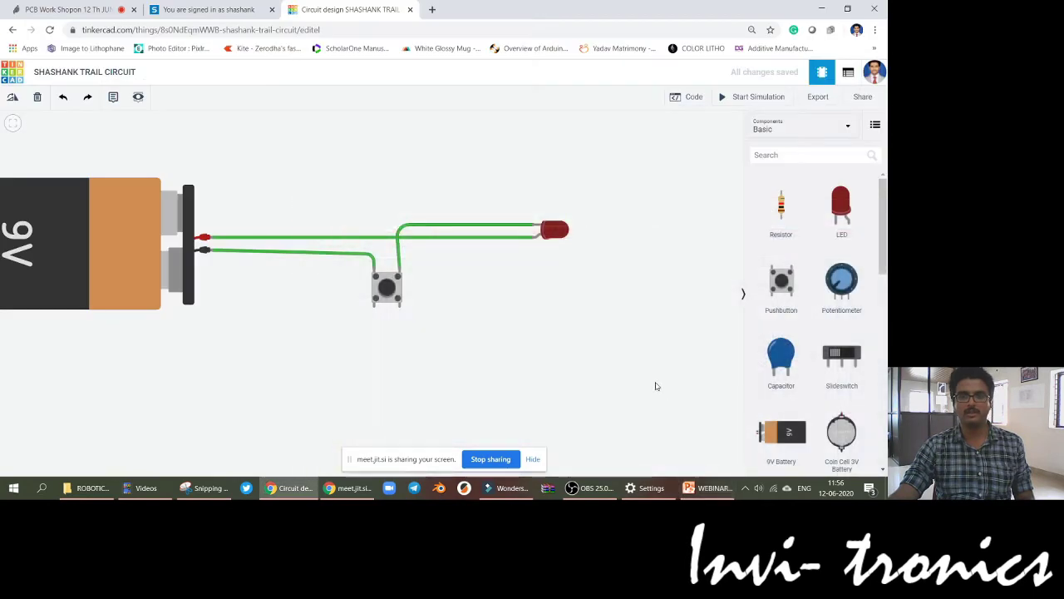
Step: Simulate the circuit and operate the pushbutton several times to test how the LED responds without a resistor
scroll(444, 302, "up", 2)
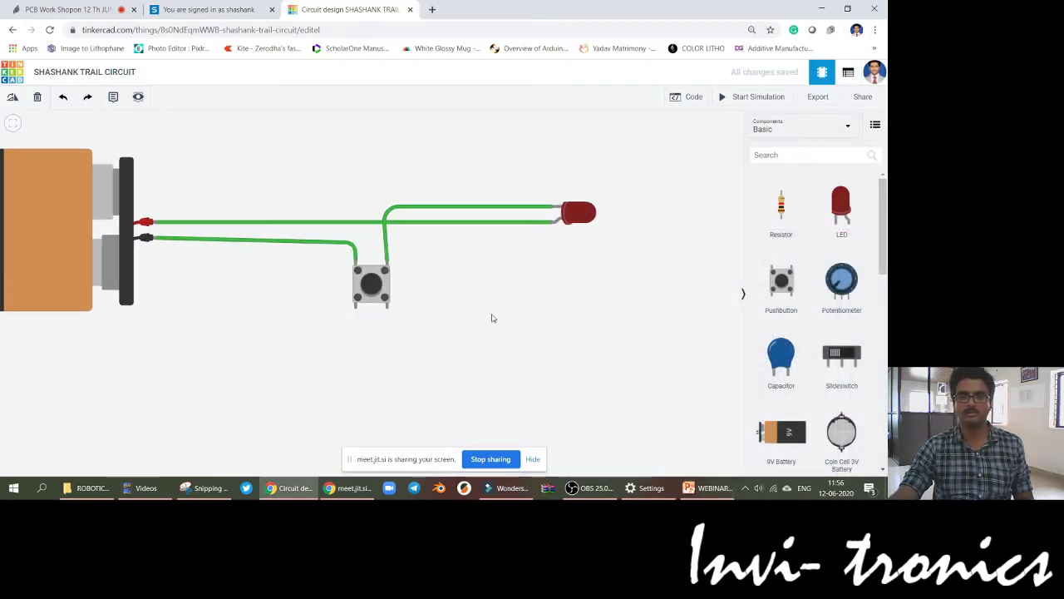
left_click(757, 98)
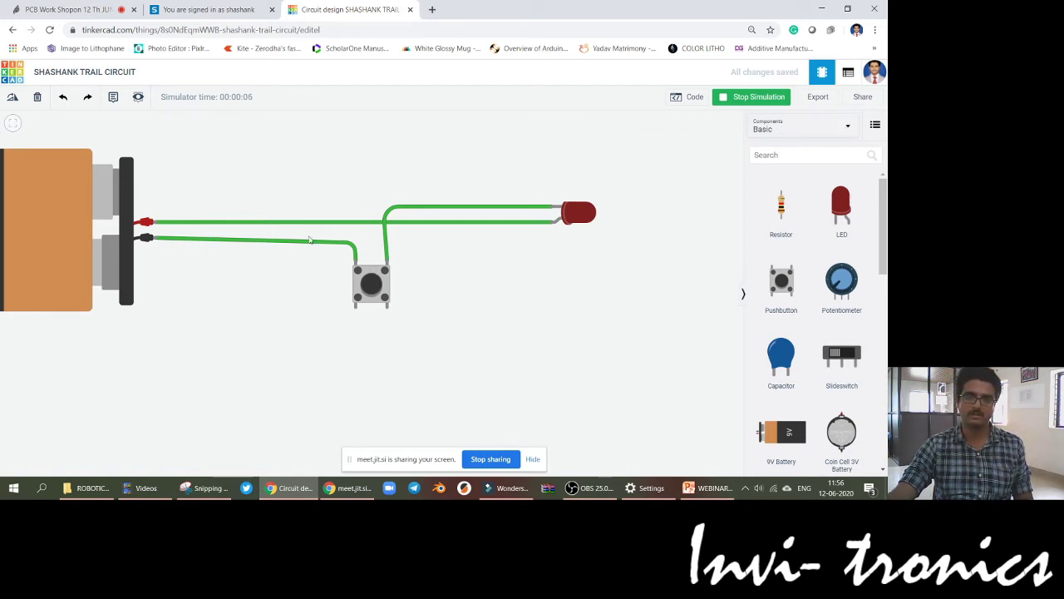
left_click(371, 287)
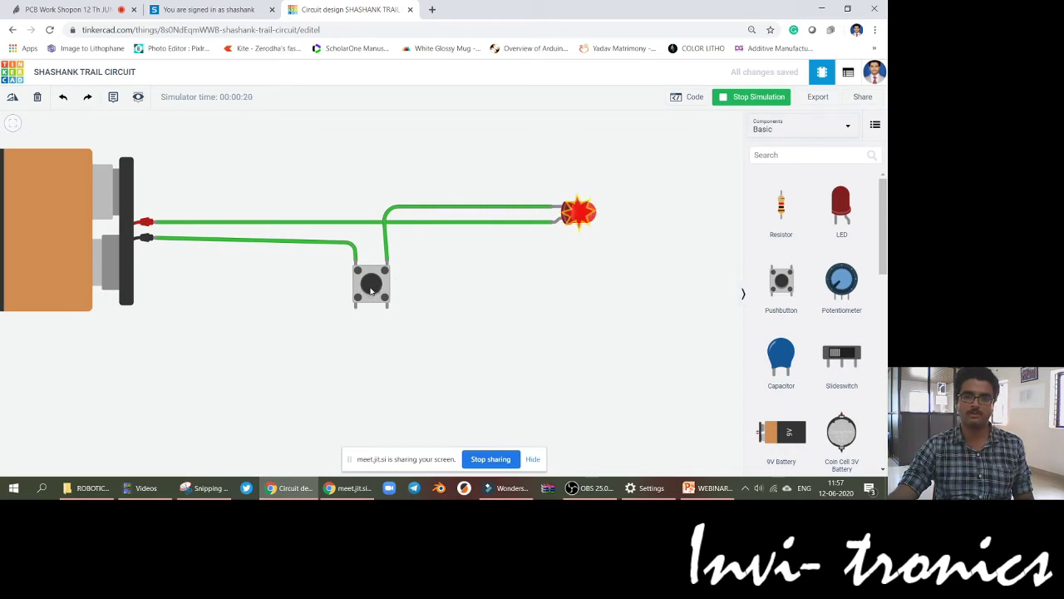
left_click(372, 287)
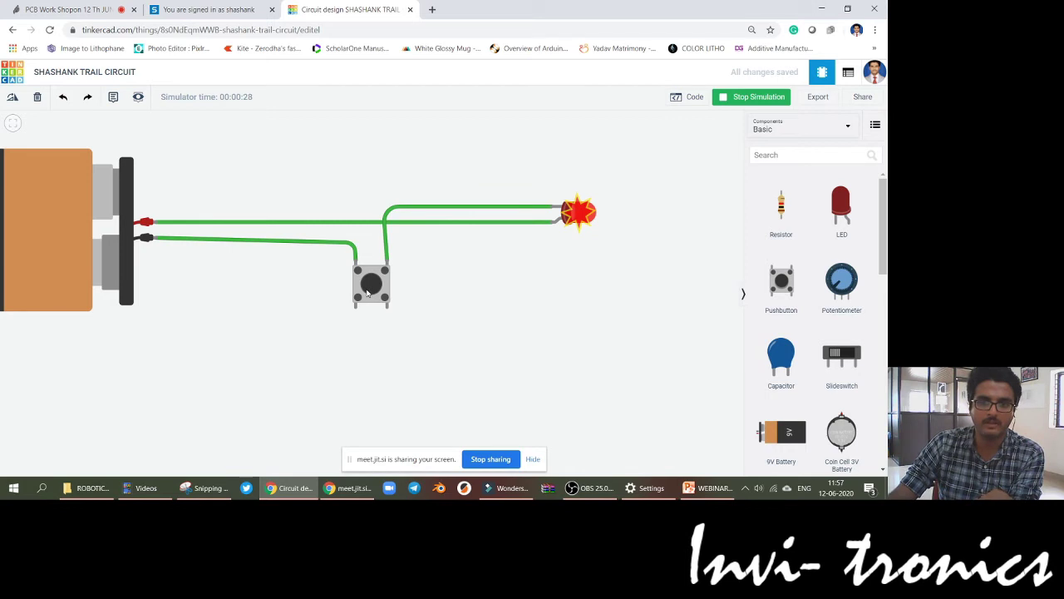
left_click(369, 292)
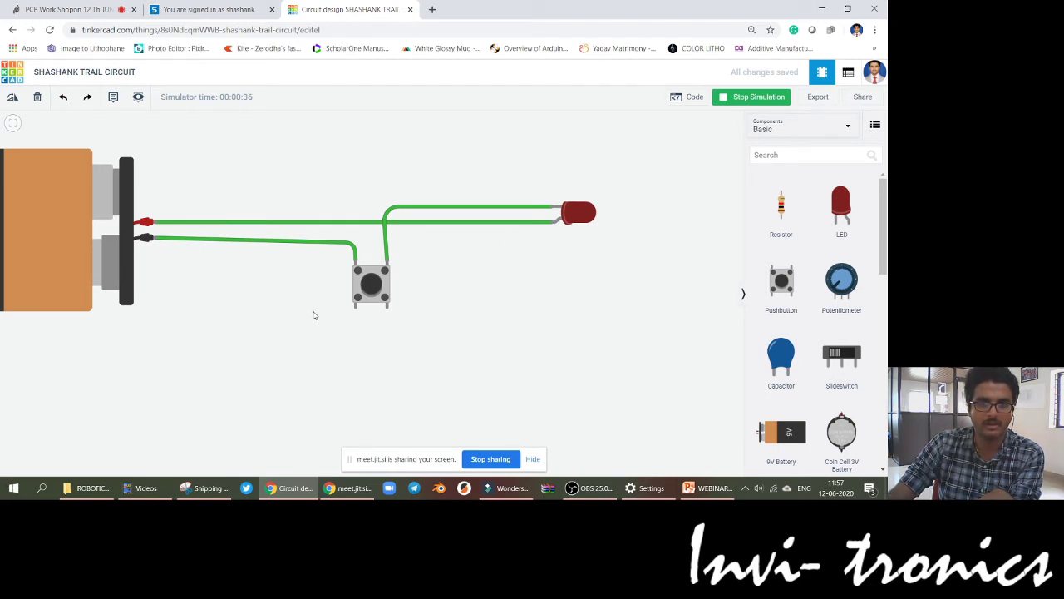
left_click(371, 288)
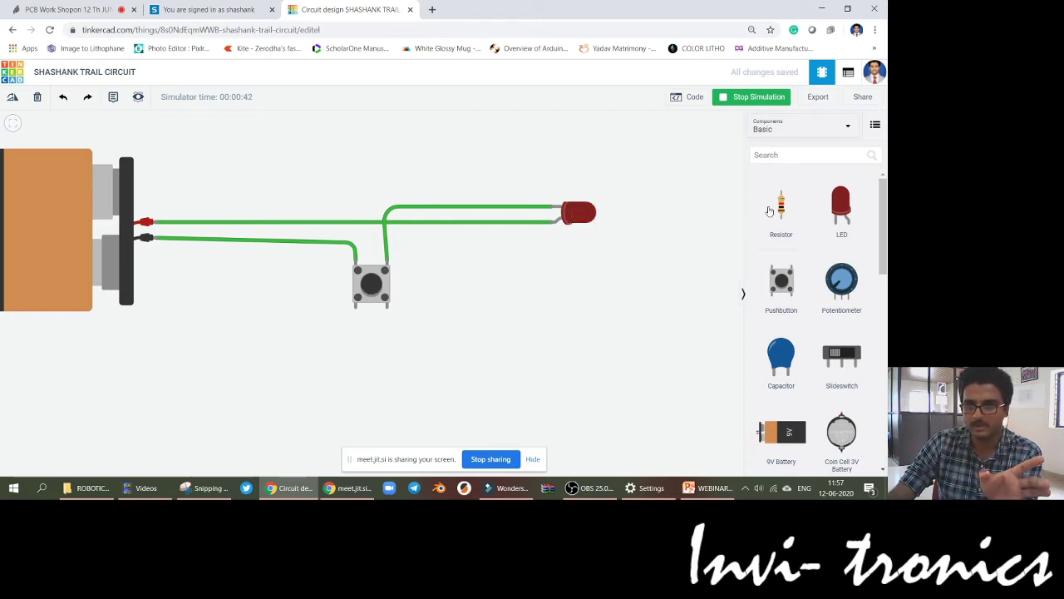
Step: Delete the wire between the pushbutton and the LED's cathode and place a resistor above the battery's positive wire
left_click(530, 213)
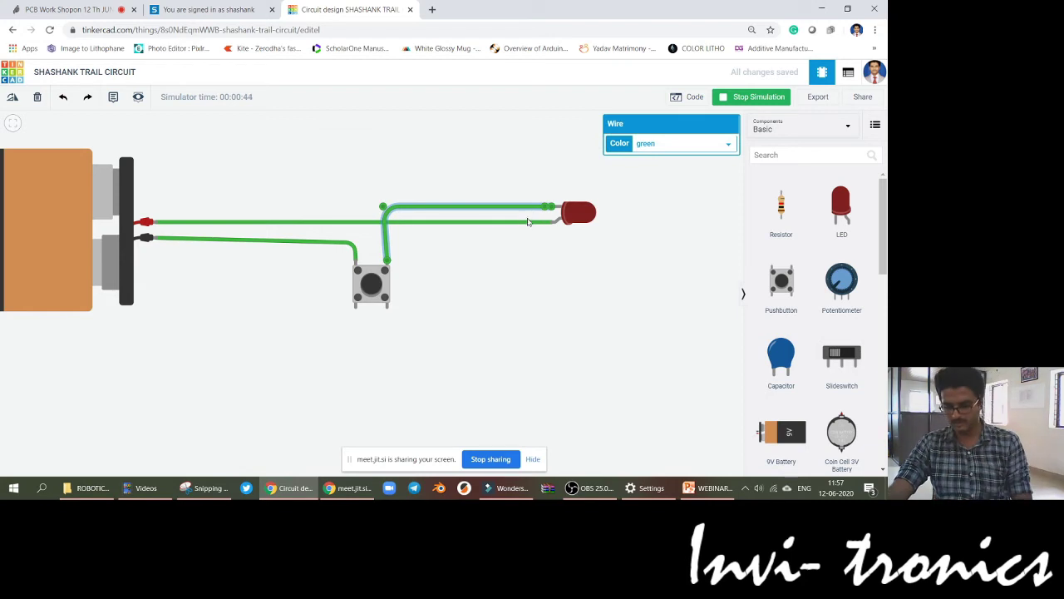
key("Delete")
left_click_drag(781, 208, 457, 172)
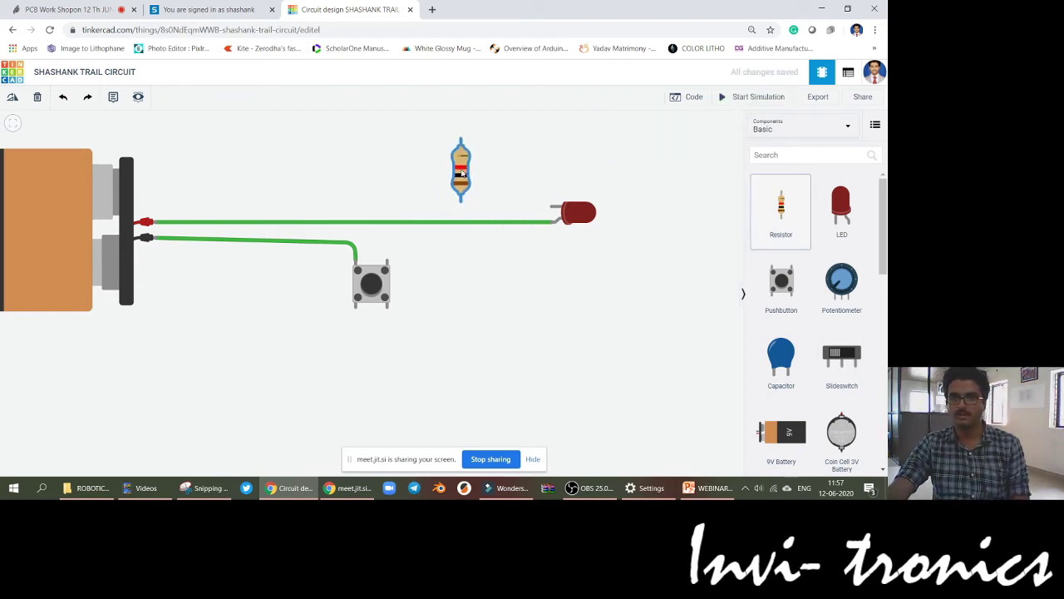
Step: Wire the pushbutton's upper-right terminal to the resistor's lower end, routing the wire above the battery's positive wire
left_click(387, 265)
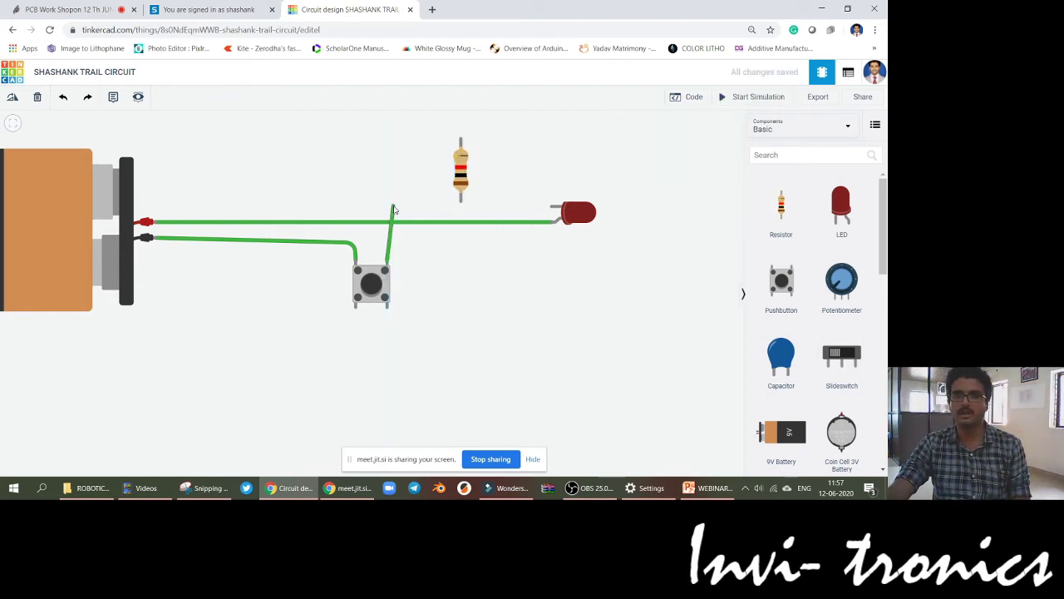
left_click(460, 202)
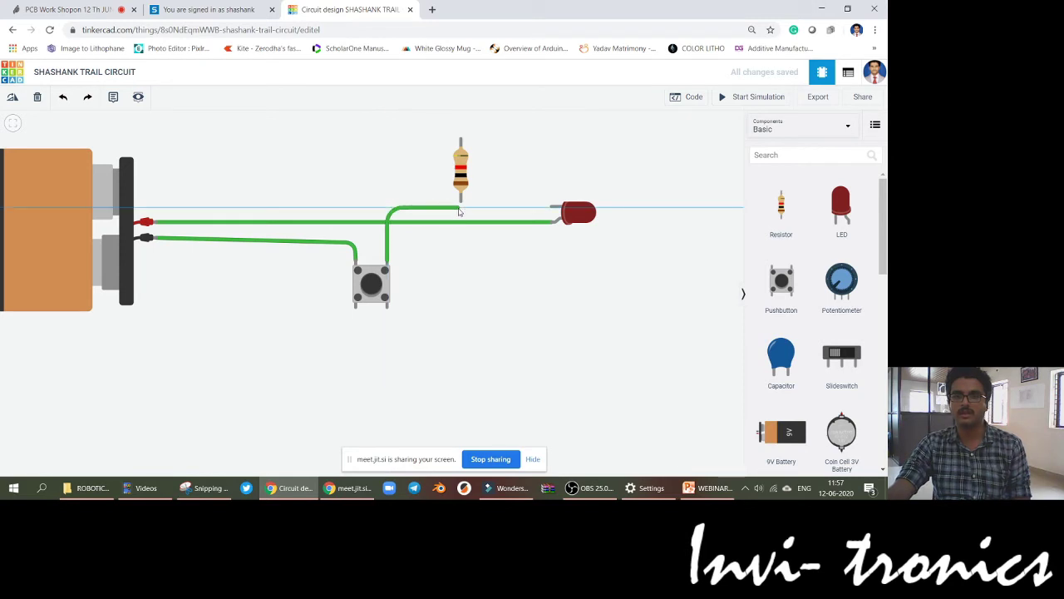
left_click(459, 207)
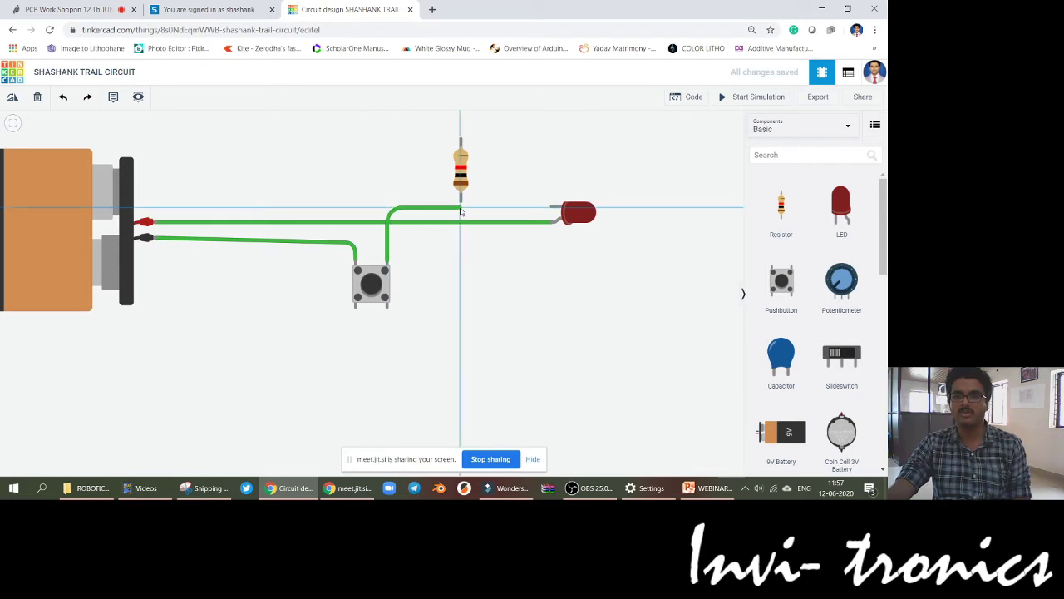
Step: Wire the resistor's upper end to the LED's cathode, bending the wire out and down between them
left_click(461, 138)
left_click(521, 138)
left_click(532, 203)
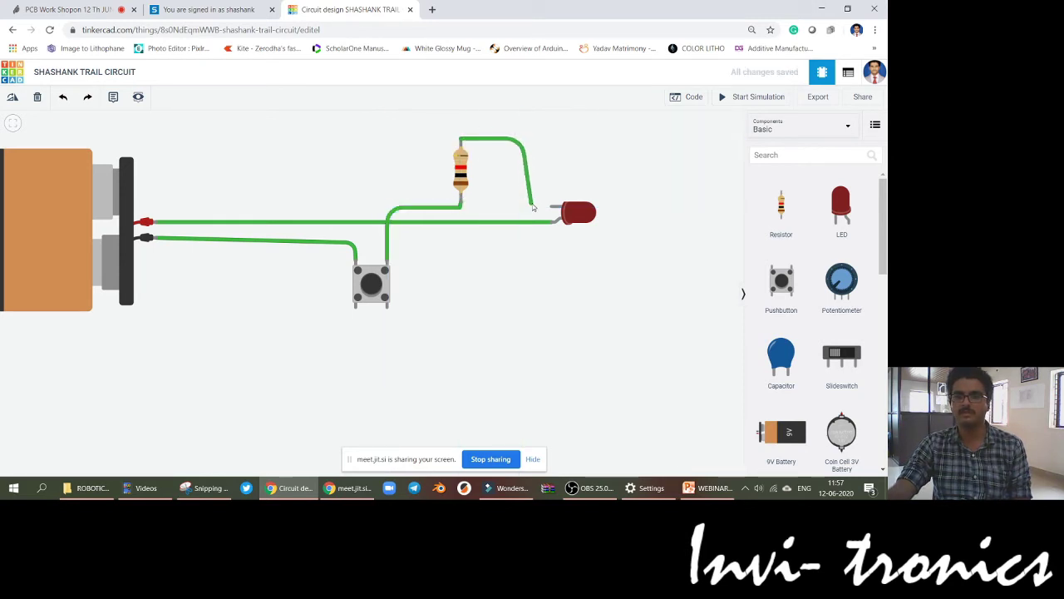
left_click(553, 208)
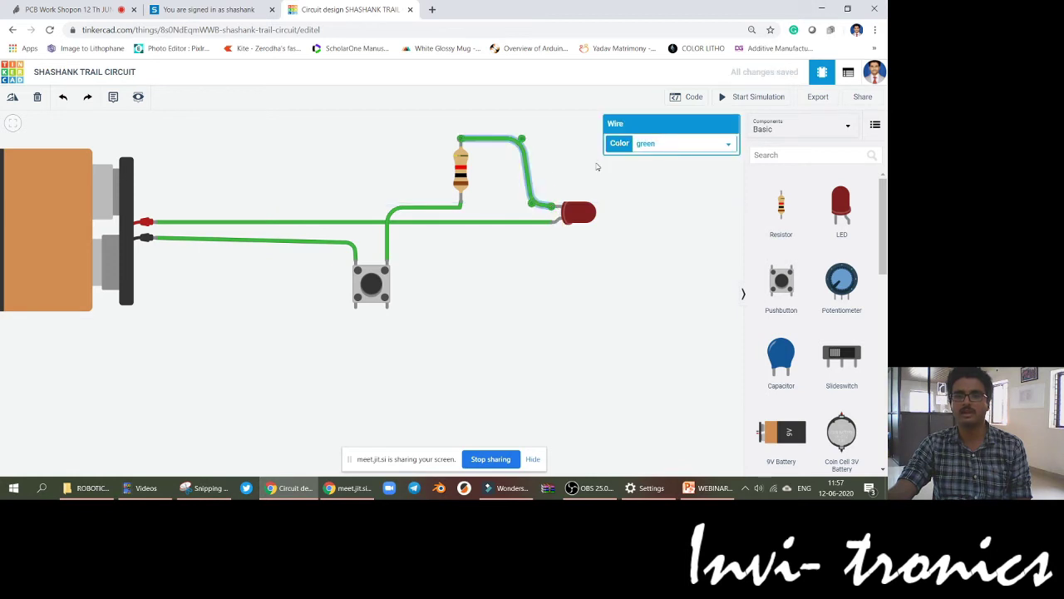
left_click(550, 185)
Step: Set the resistor's resistance to 350 Ω
left_click(459, 174)
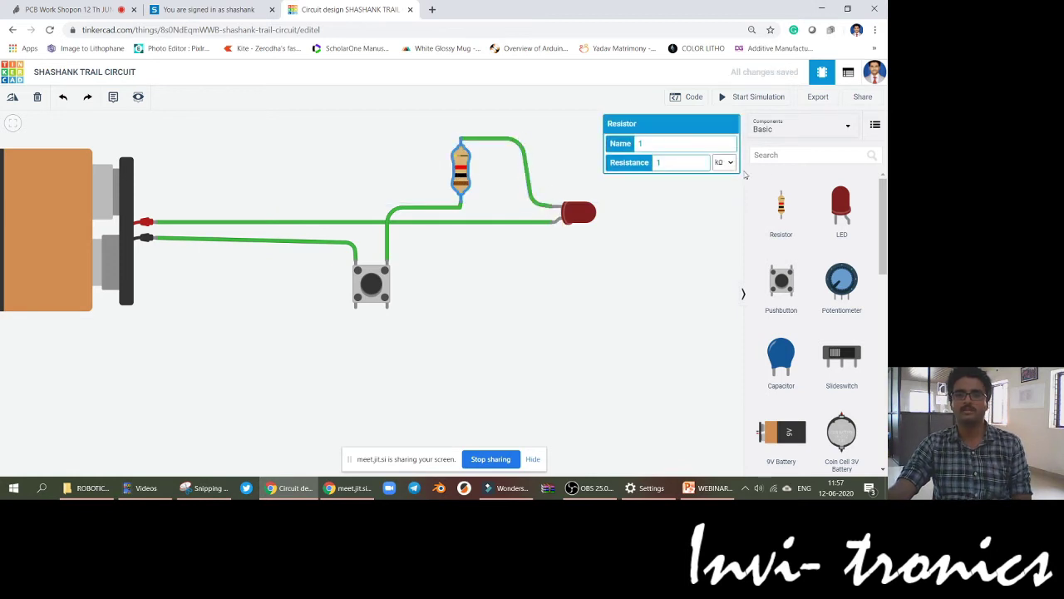
left_click(724, 162)
left_click(724, 207)
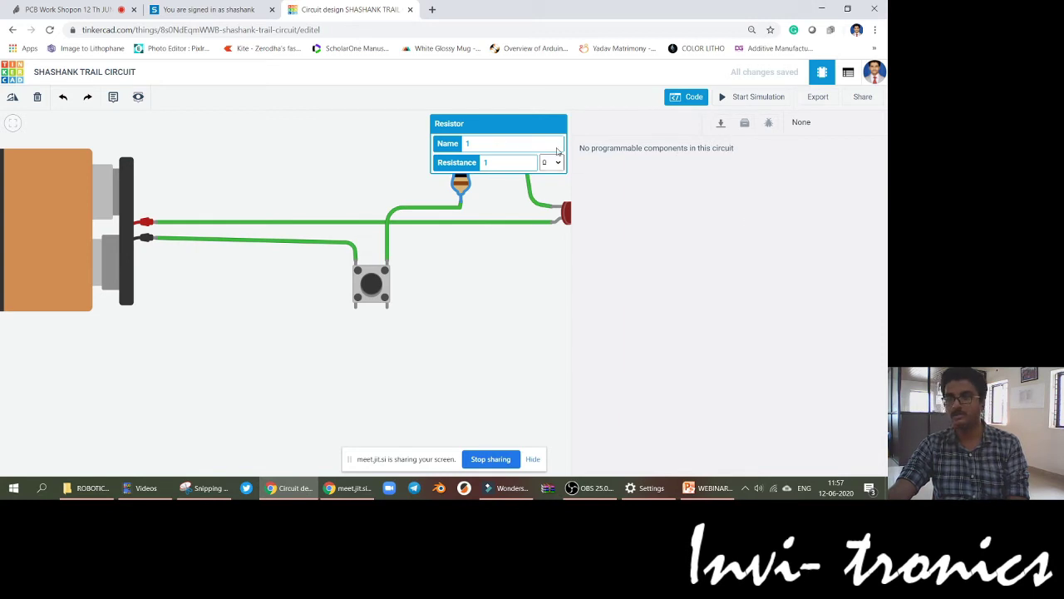
left_click(688, 96)
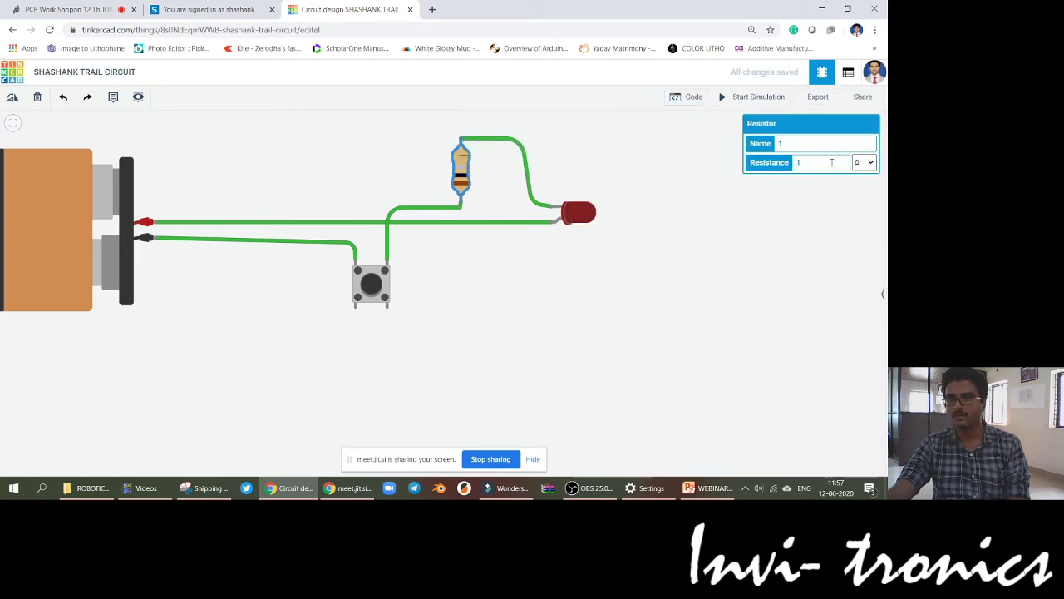
left_click(861, 163)
left_click(797, 161)
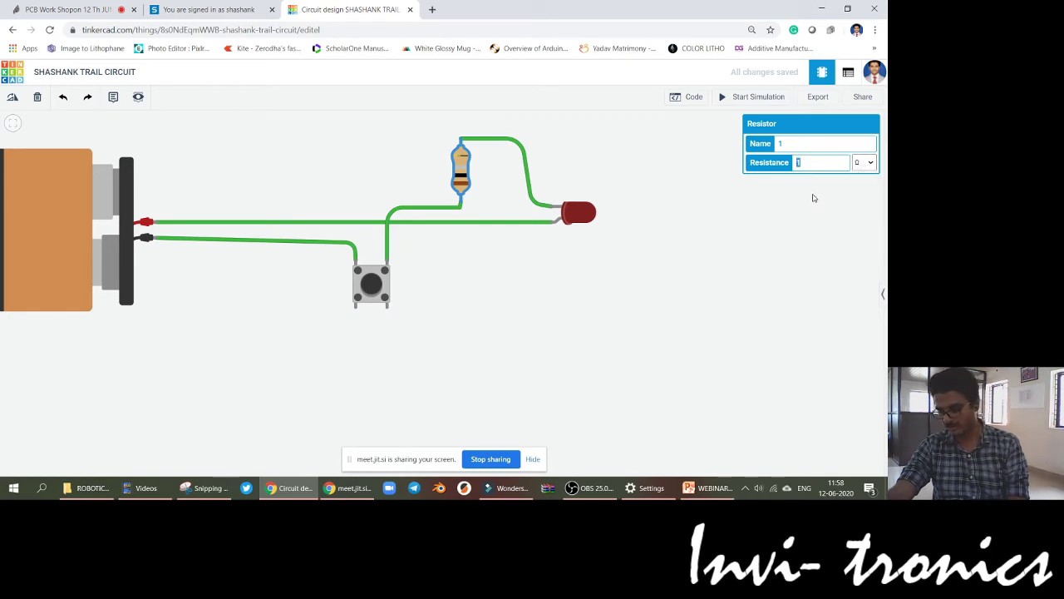
type("350")
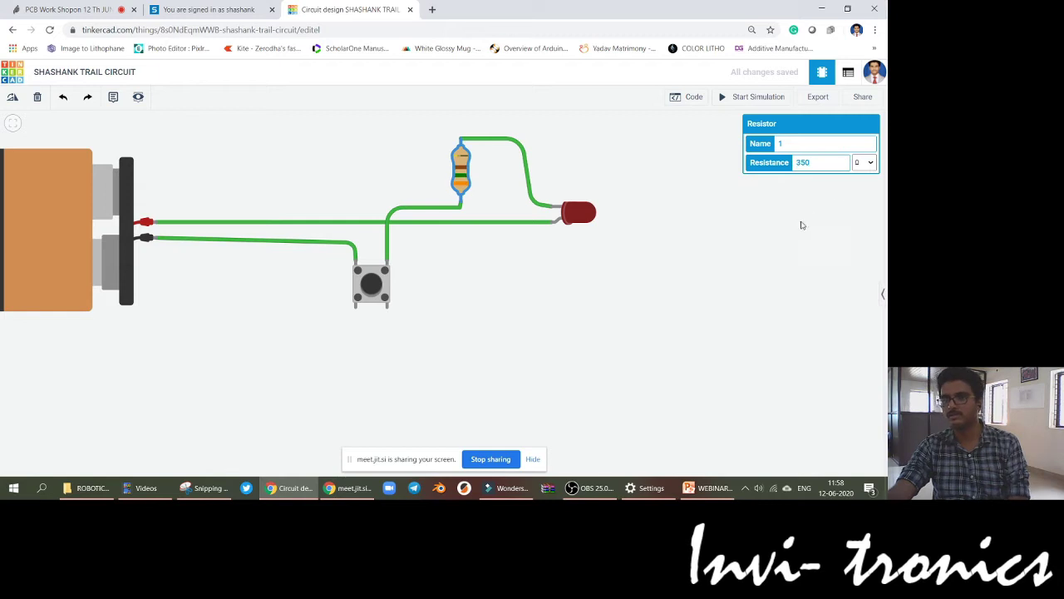
left_click(608, 271)
Step: Simulate the circuit and operate the pushbutton several times to test the LED with the resistor in series
left_click(738, 100)
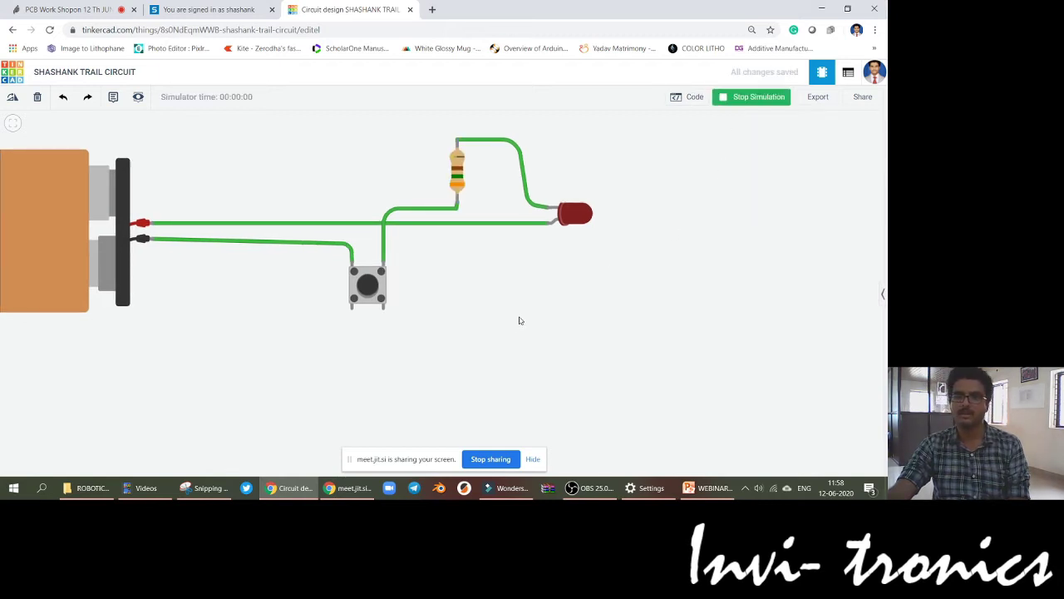
left_click(370, 292)
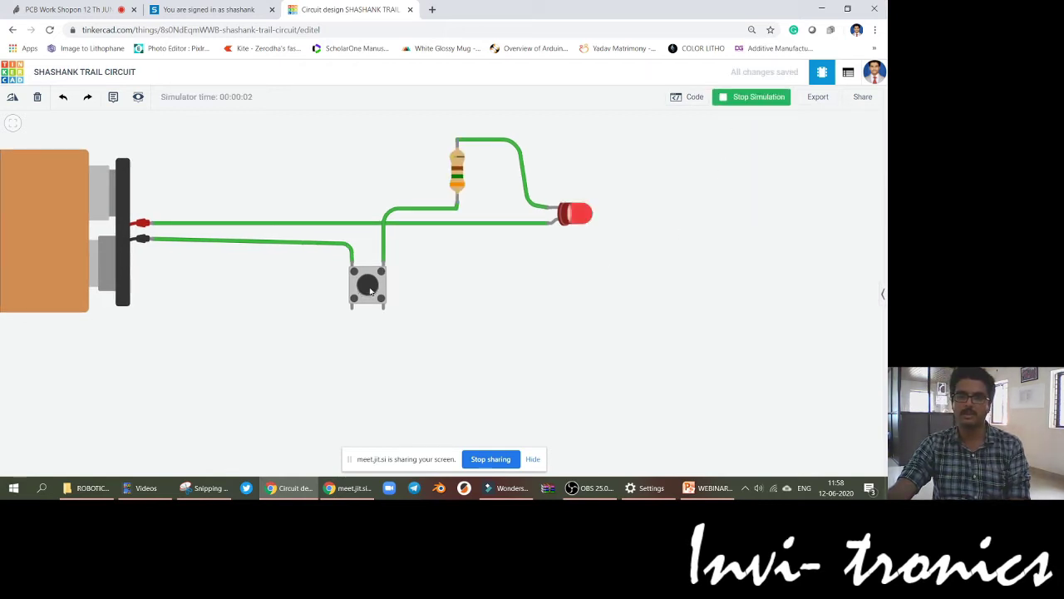
left_click(371, 291)
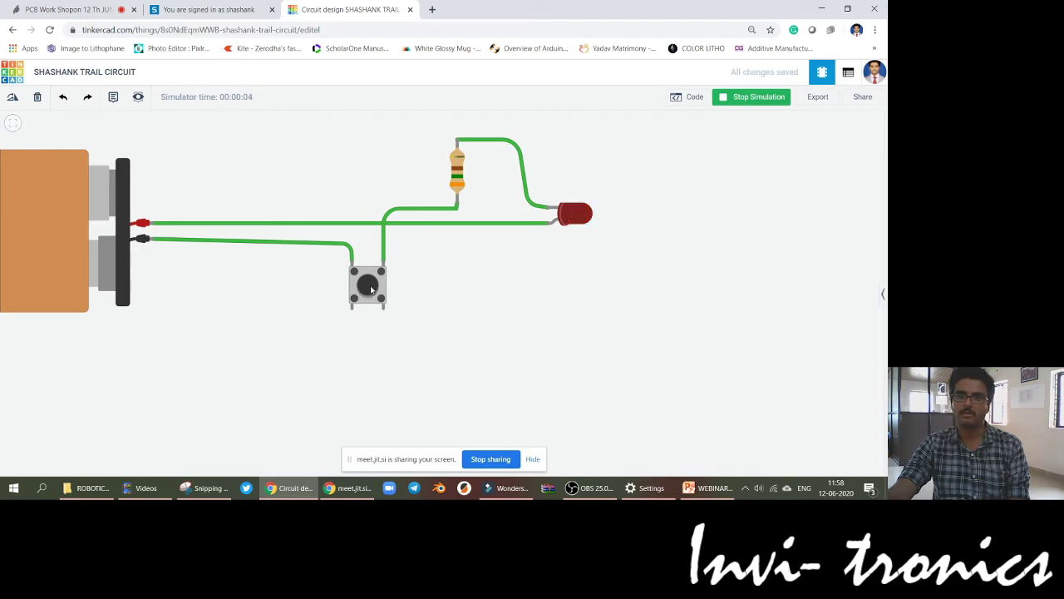
left_click(371, 290)
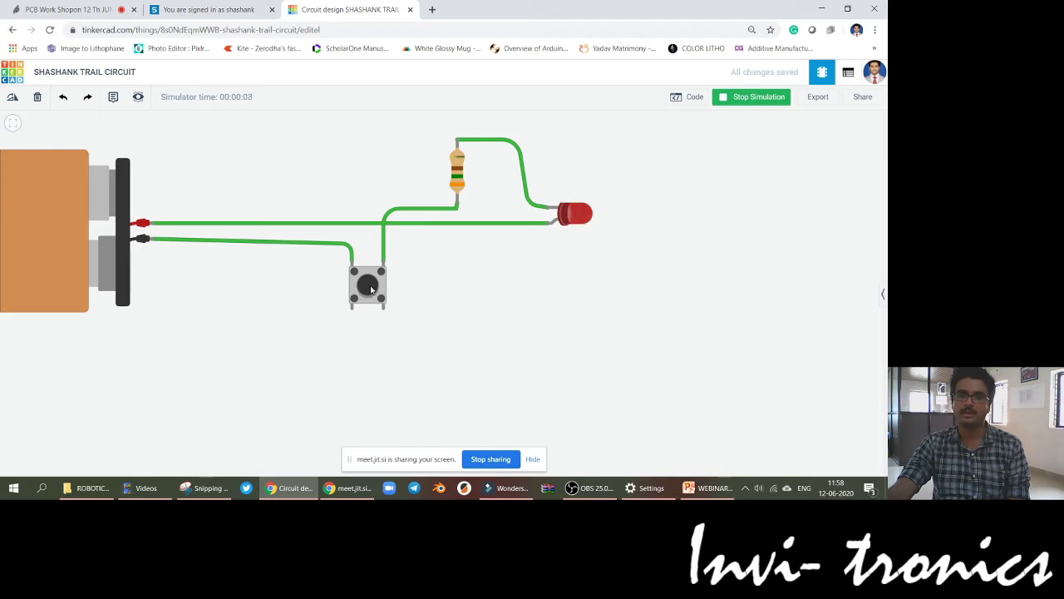
left_click(370, 290)
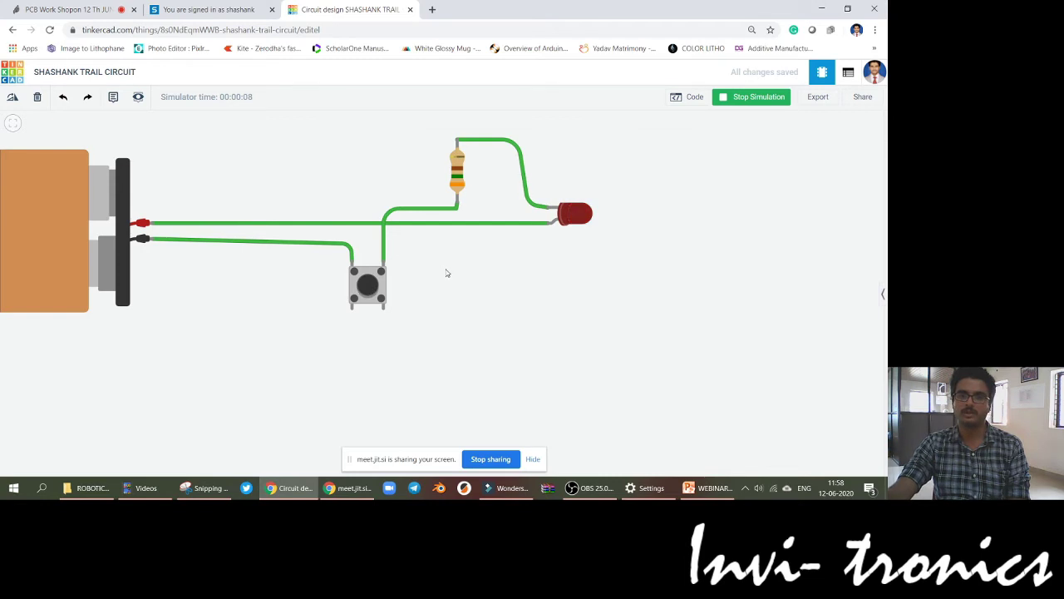
Step: Replace the pushbutton-to-resistor wire with one from the pushbutton's lower-left terminal, routed below the button, to the resistor's lower end
left_click(421, 210)
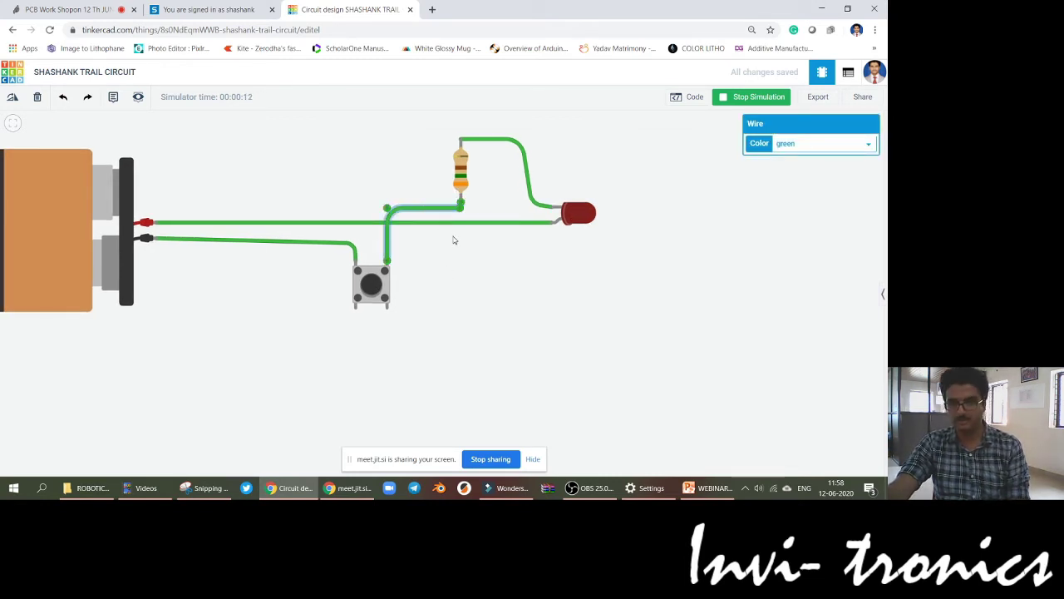
key("Delete")
left_click(355, 305)
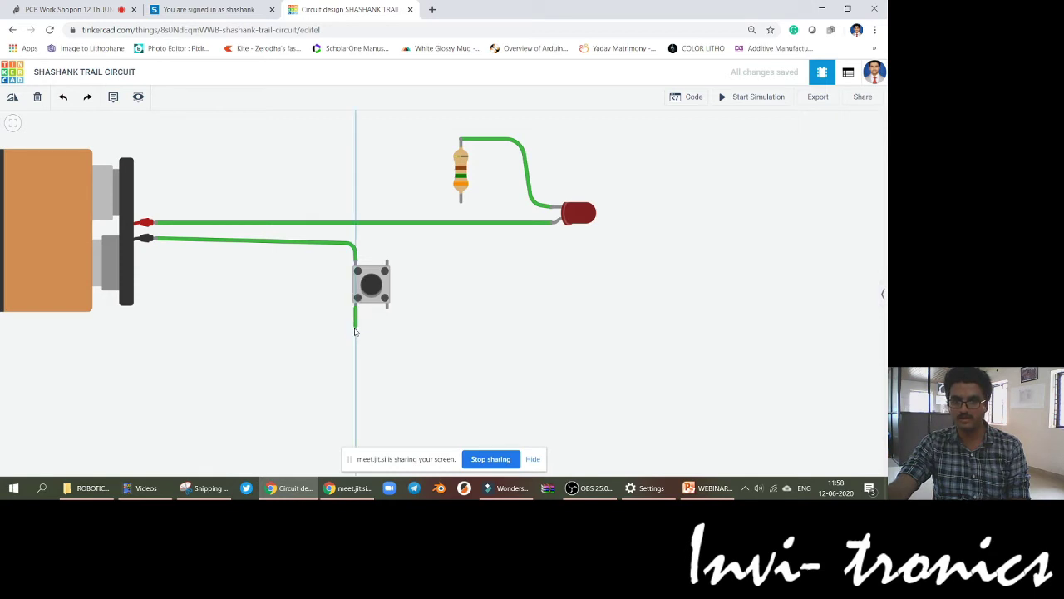
left_click(355, 336)
left_click(457, 338)
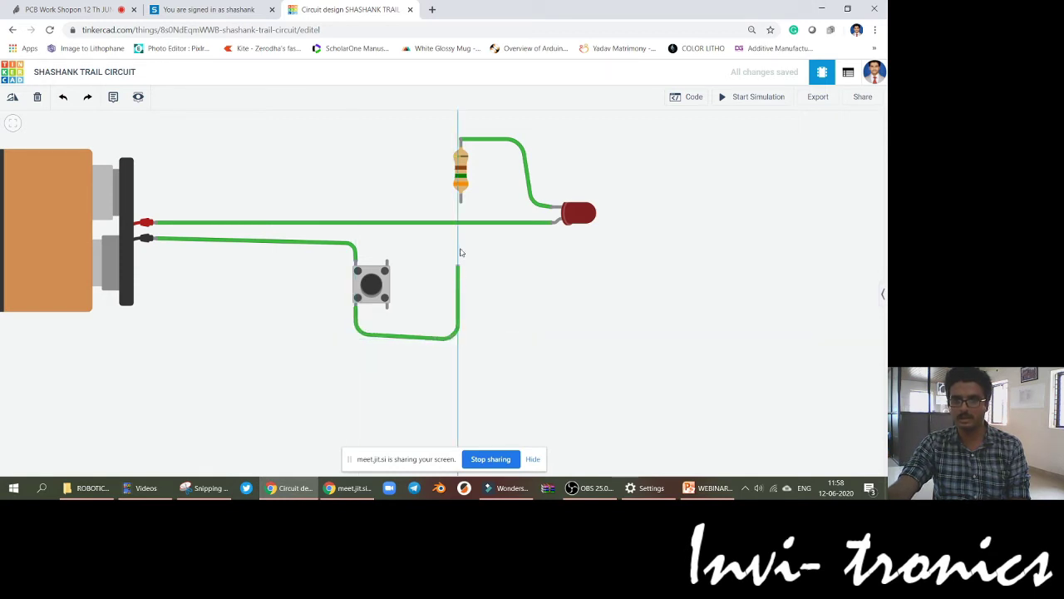
left_click(461, 200)
Step: Simulate the circuit and examine how the LED behaves with both left-hand pushbutton terminals wired
left_click(742, 97)
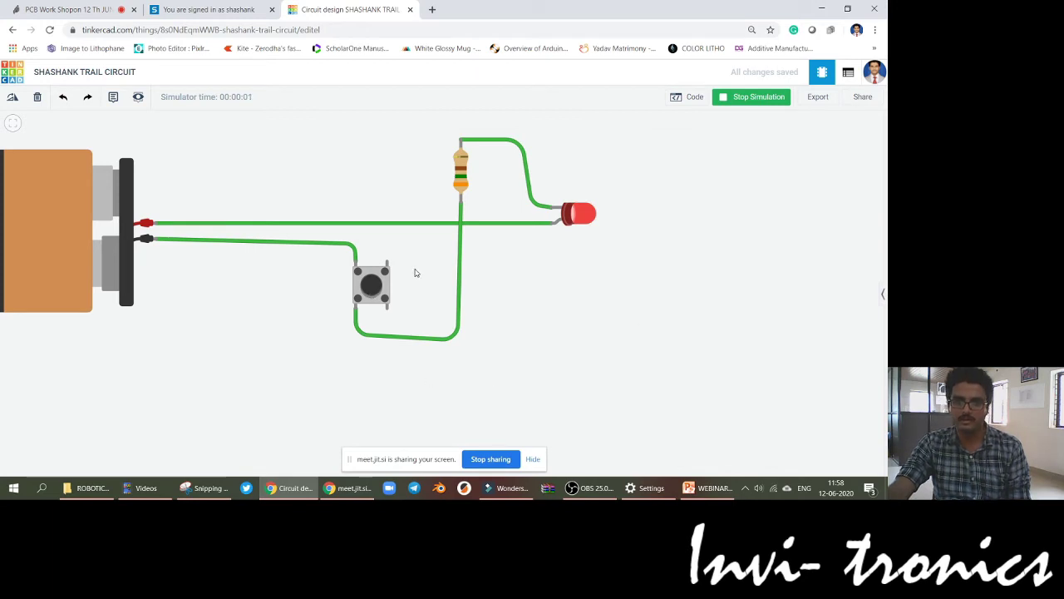
scroll(590, 241, "up", 4)
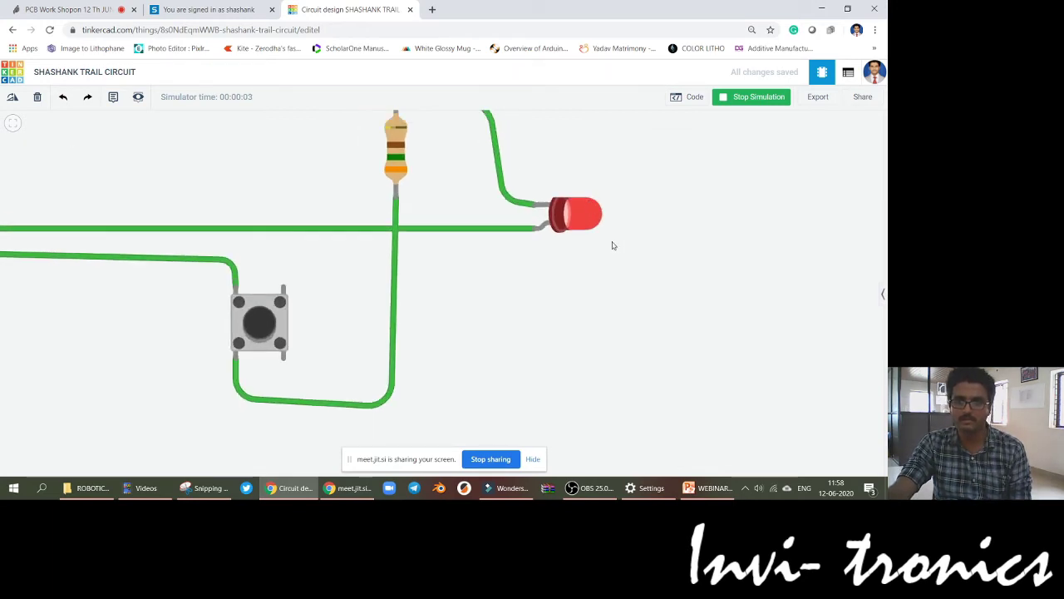
left_click_drag(613, 245, 626, 267)
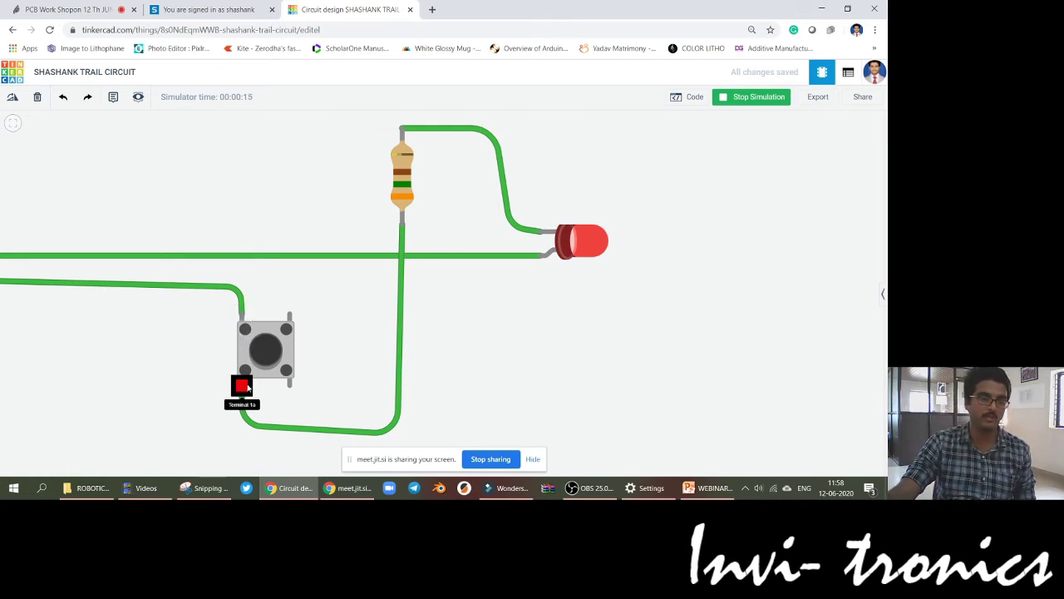
Step: Switch to PowerPoint to compare the push button's internal contacts on slide 24, and return to the Tinkercad circuit
left_click(689, 491)
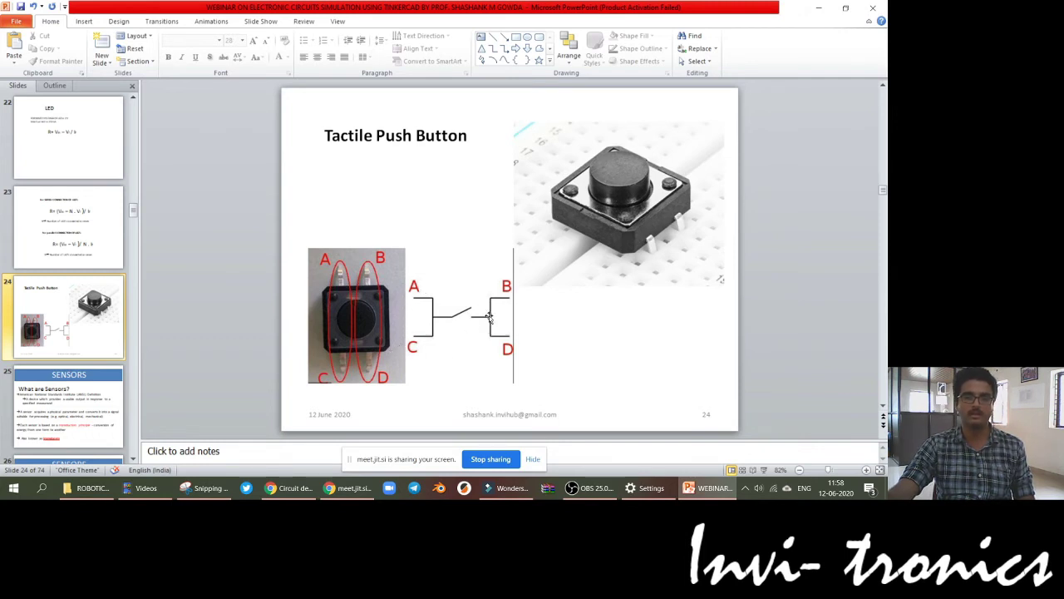
key("alt+Tab")
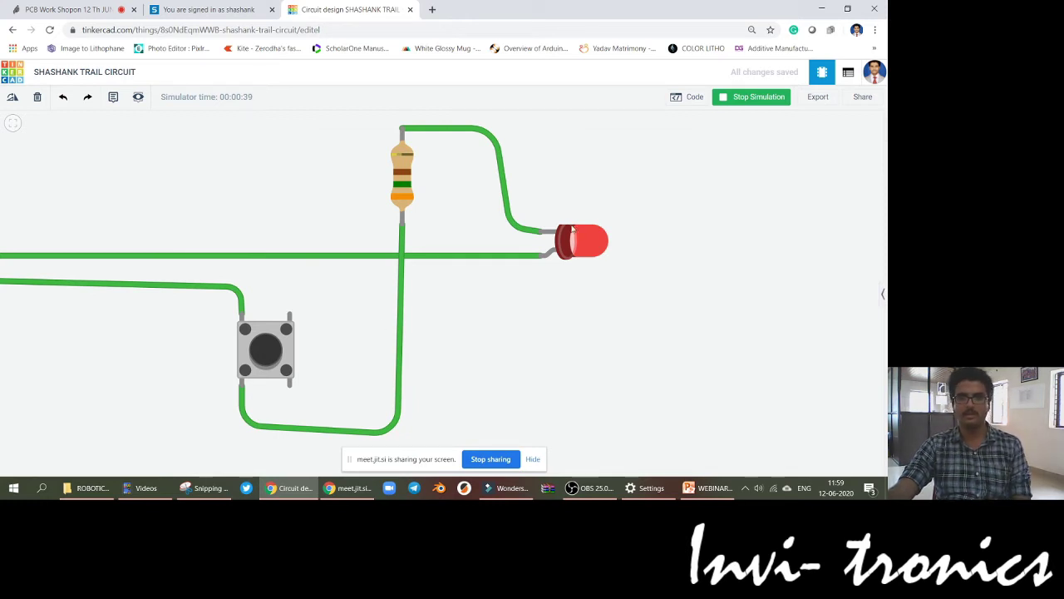
Step: Stop the simulation and delete the pushbutton together with its wires
left_click(746, 105)
left_click(282, 359)
key("Delete")
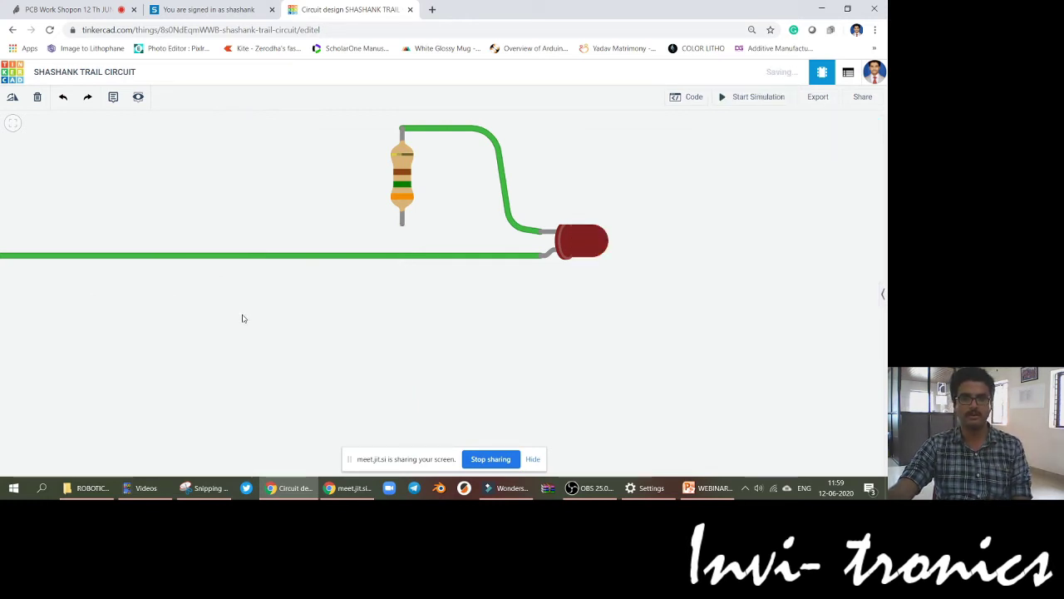
Step: Wire the battery's negative terminal directly to the resistor's lower end and run the simulation briefly to test the LED
scroll(408, 327, "down", 3)
left_click(90, 295)
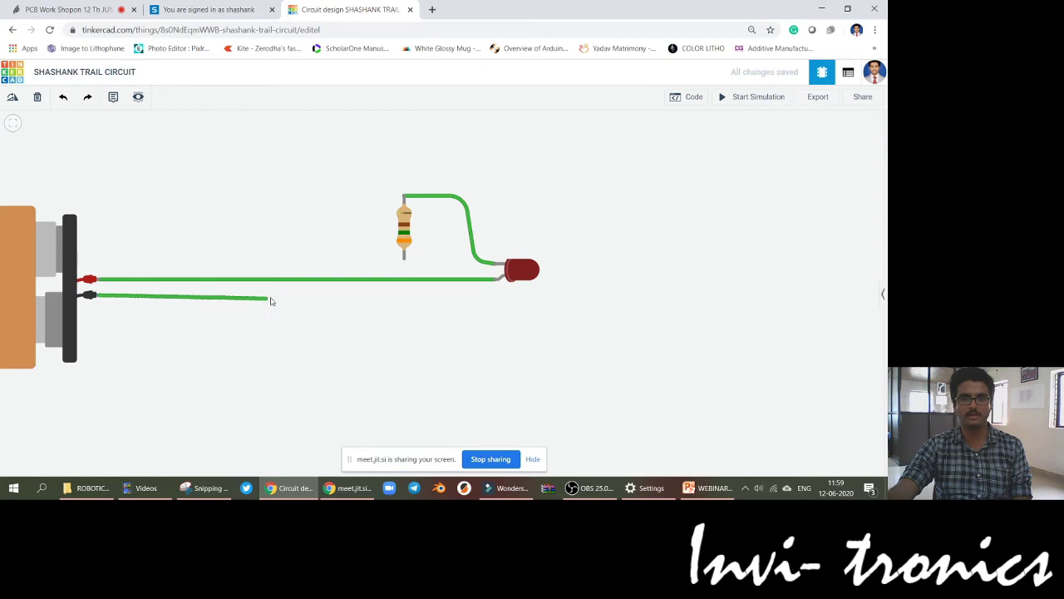
left_click(276, 297)
left_click(274, 394)
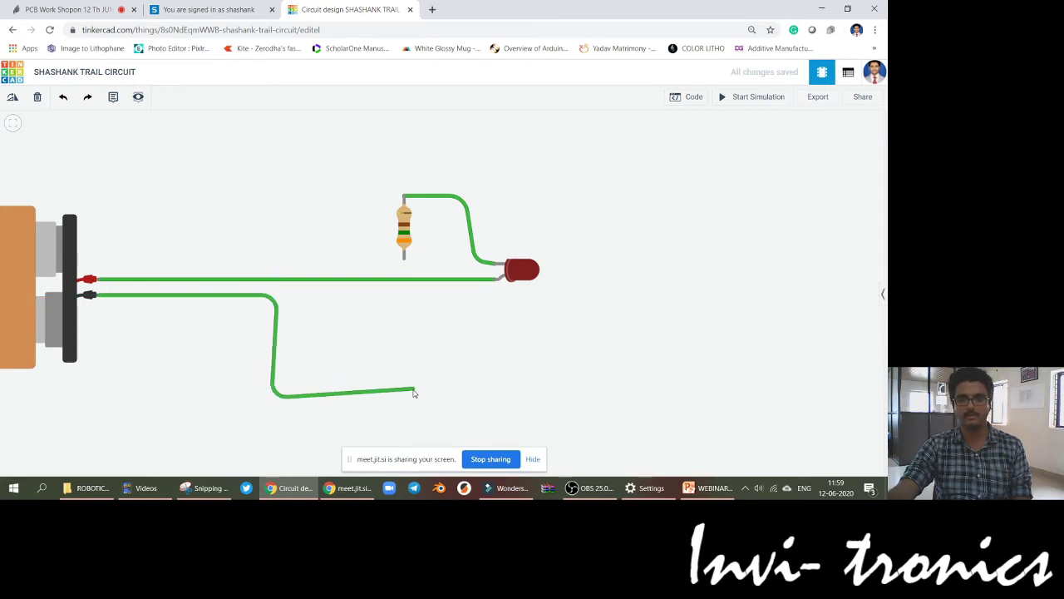
left_click(410, 390)
left_click(404, 259)
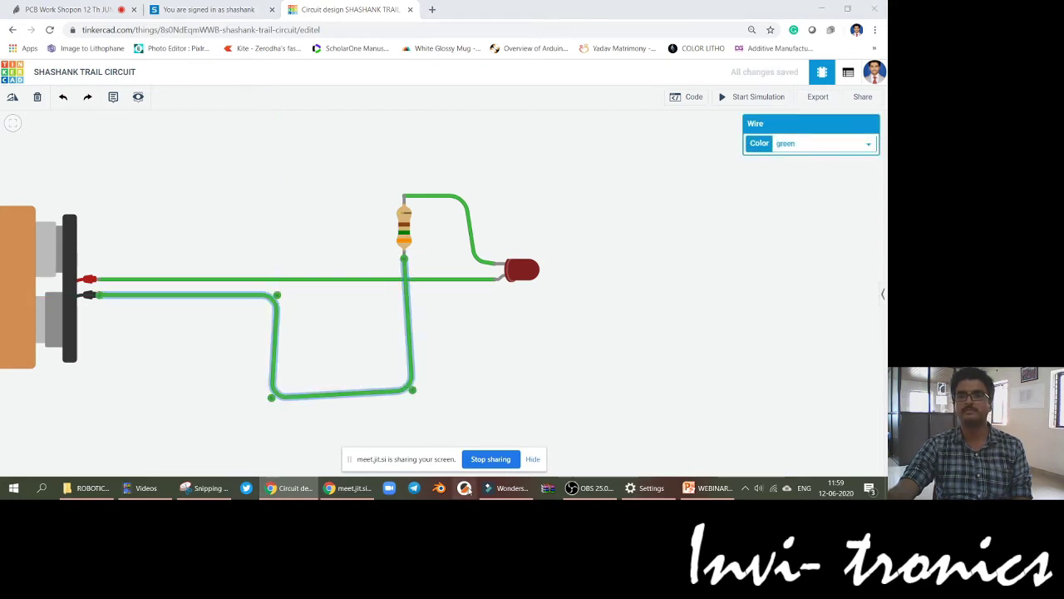
left_click(753, 98)
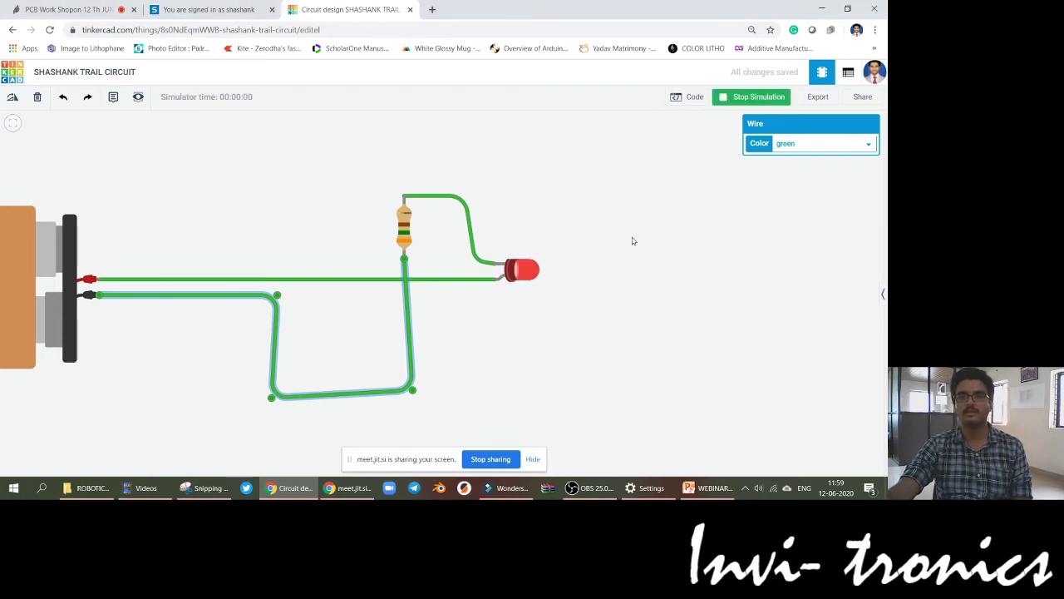
left_click(758, 98)
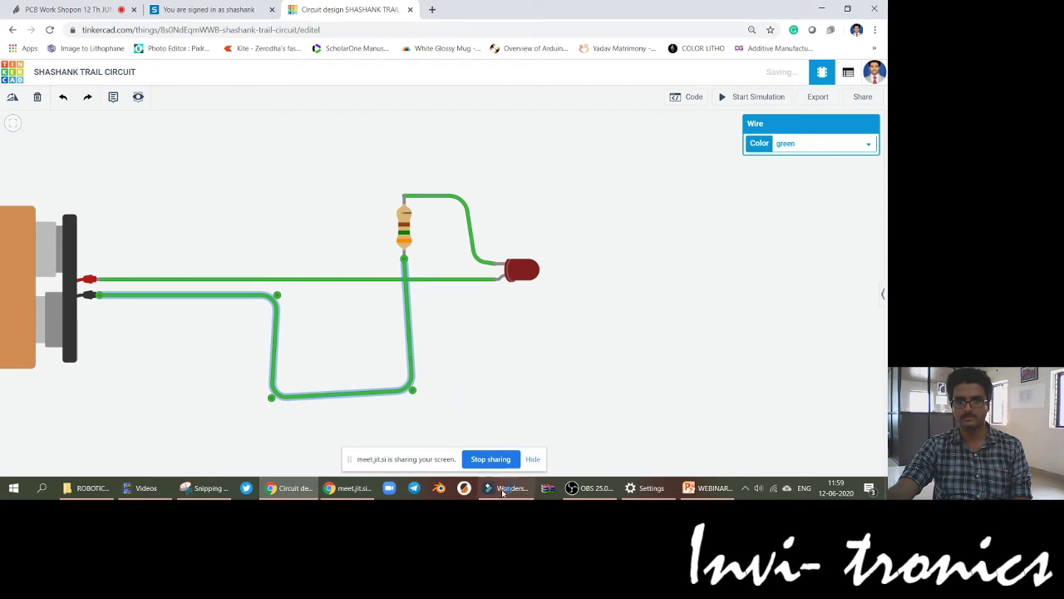
Step: Delete the direct wire between the battery's negative terminal and the resistor, and show the component library again
left_click(602, 321)
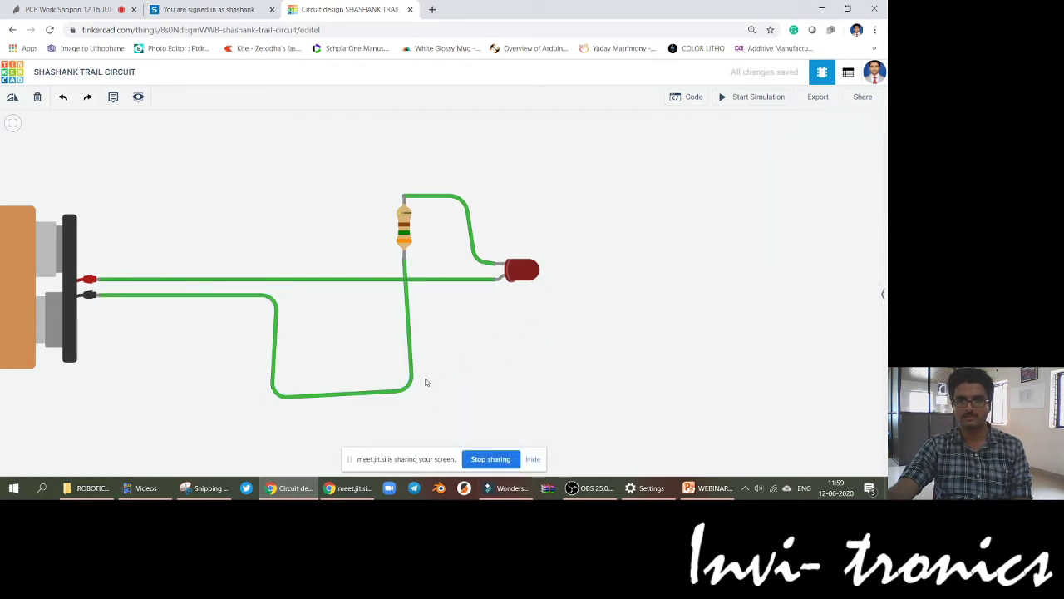
left_click(410, 378)
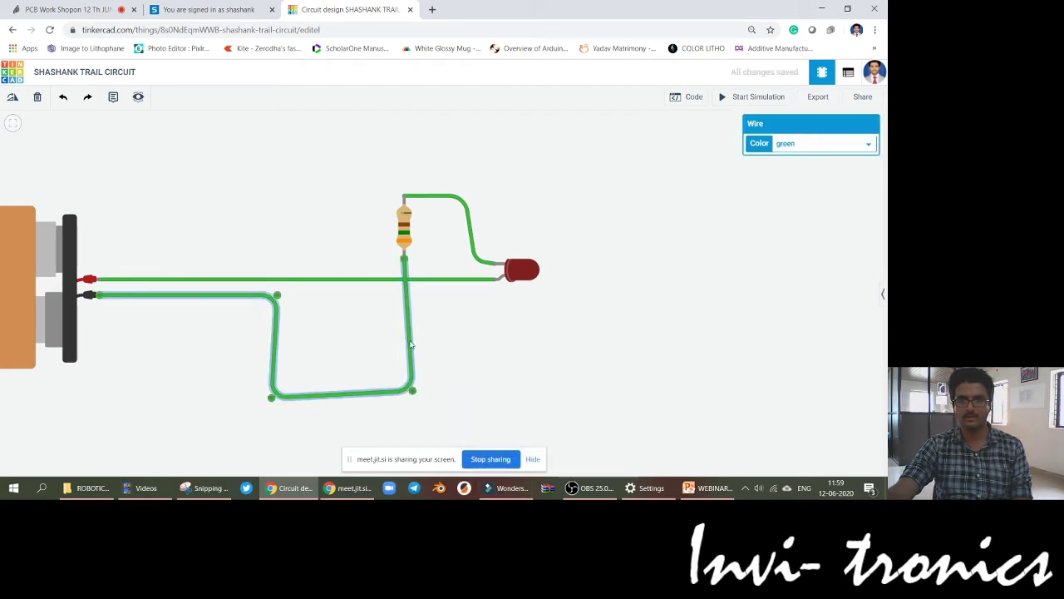
left_click(884, 295)
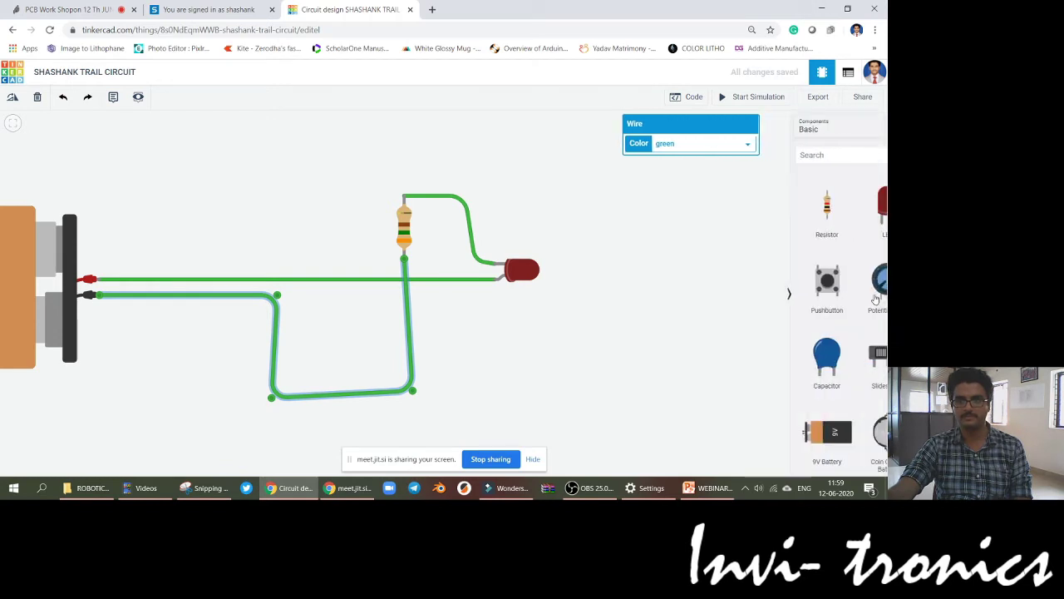
key("Delete")
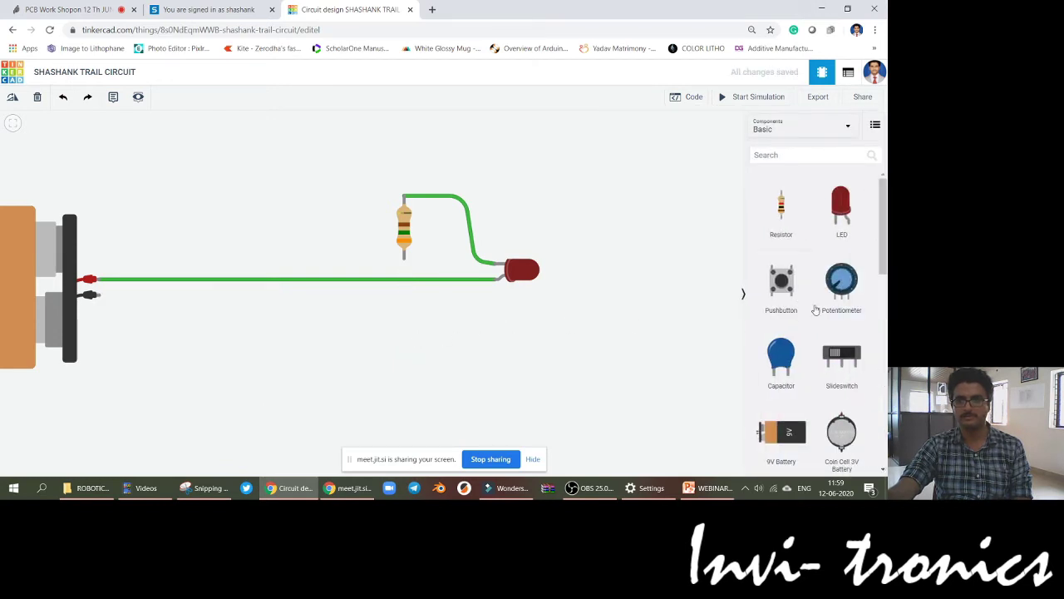
Step: Place a pushbutton below the positive wire, connecting its Terminal 1b to the battery's negative terminal and Terminal 2b to the resistor's lower end
left_click_drag(777, 279, 325, 344)
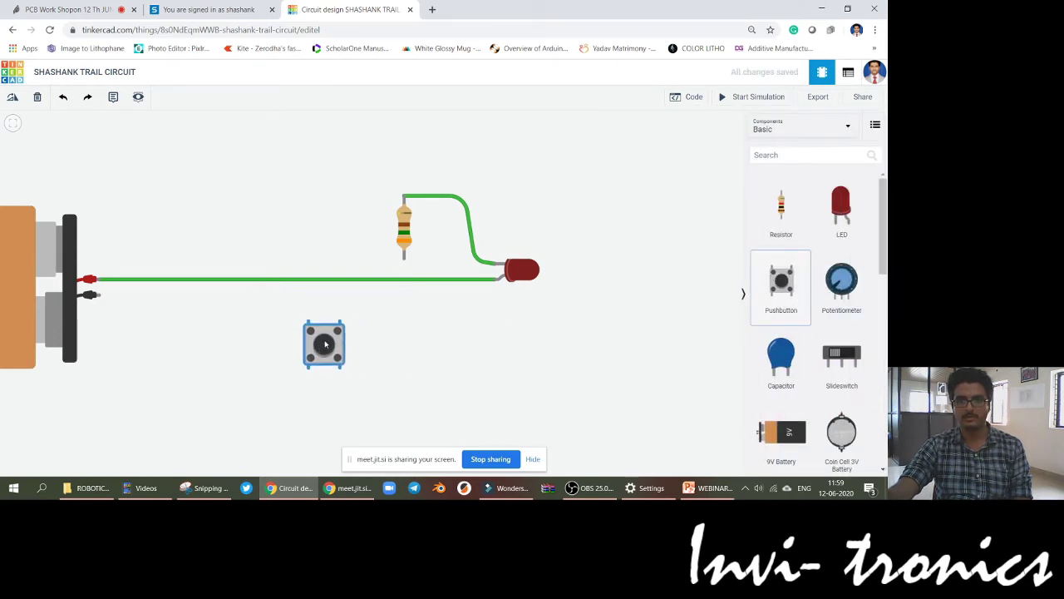
left_click(90, 296)
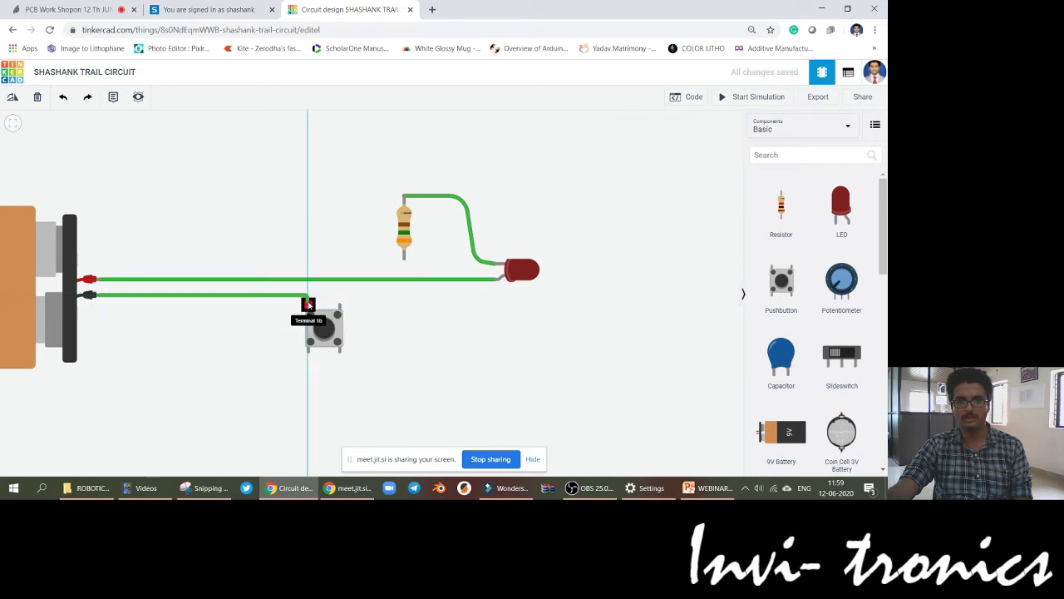
left_click(308, 304)
left_click(339, 304)
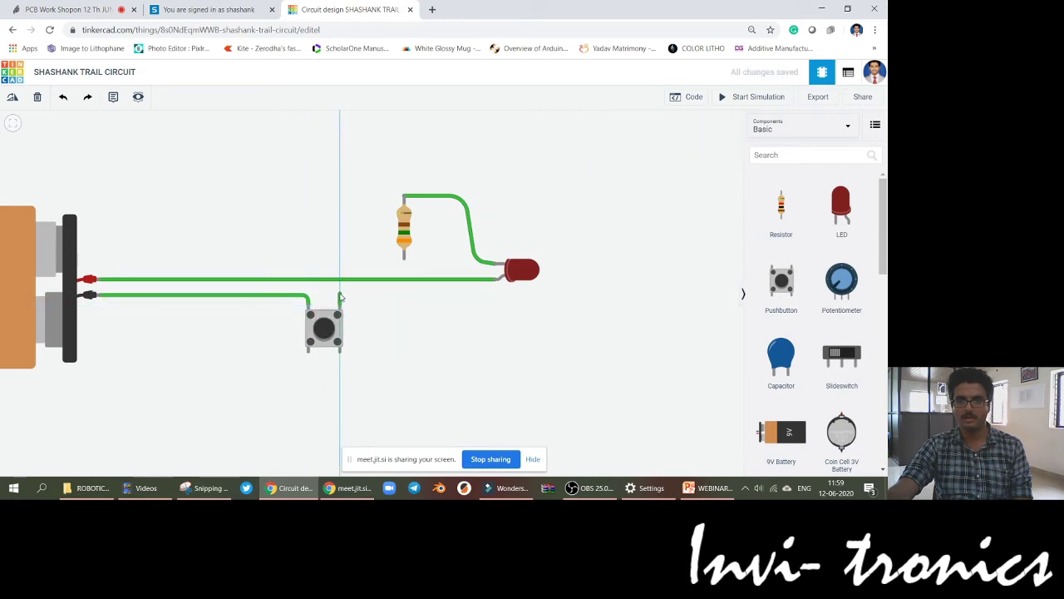
left_click(340, 292)
left_click(404, 292)
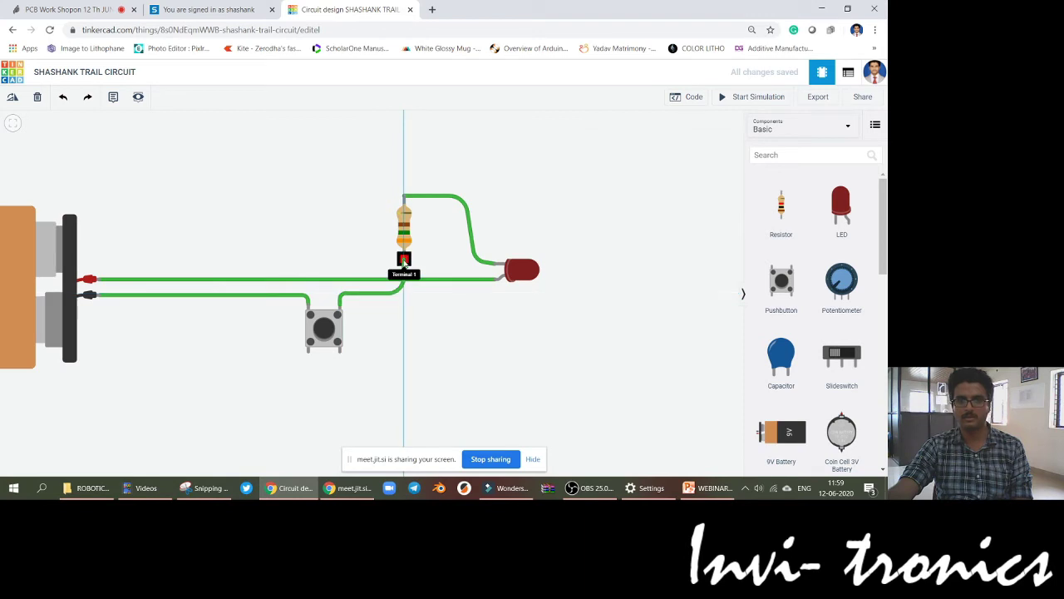
left_click(404, 259)
Step: Run the simulation and operate the pushbutton several times to test the LED with the two upper terminals wired
left_click(765, 96)
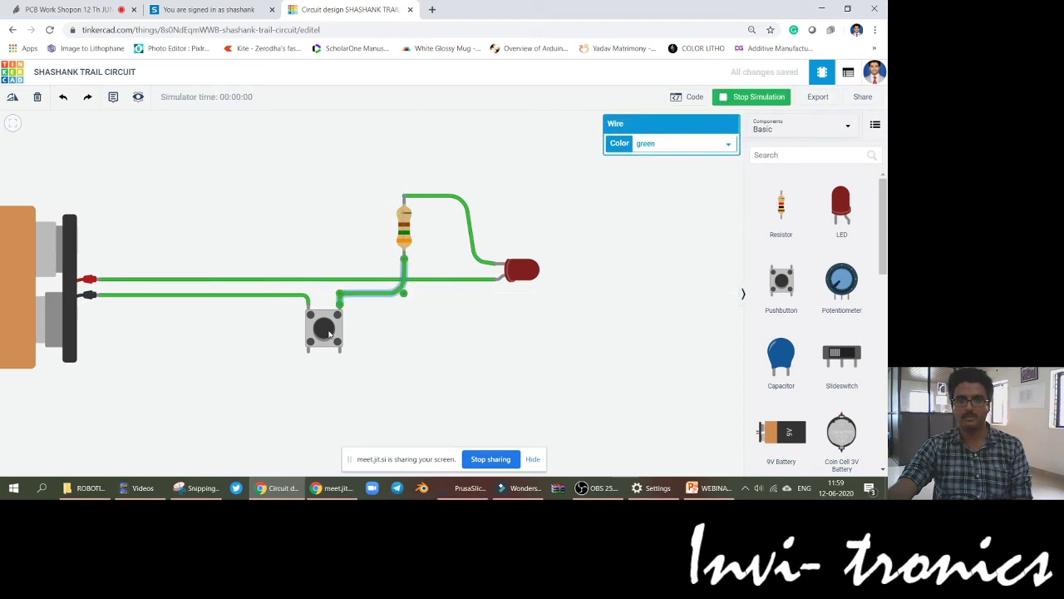
left_click(327, 335)
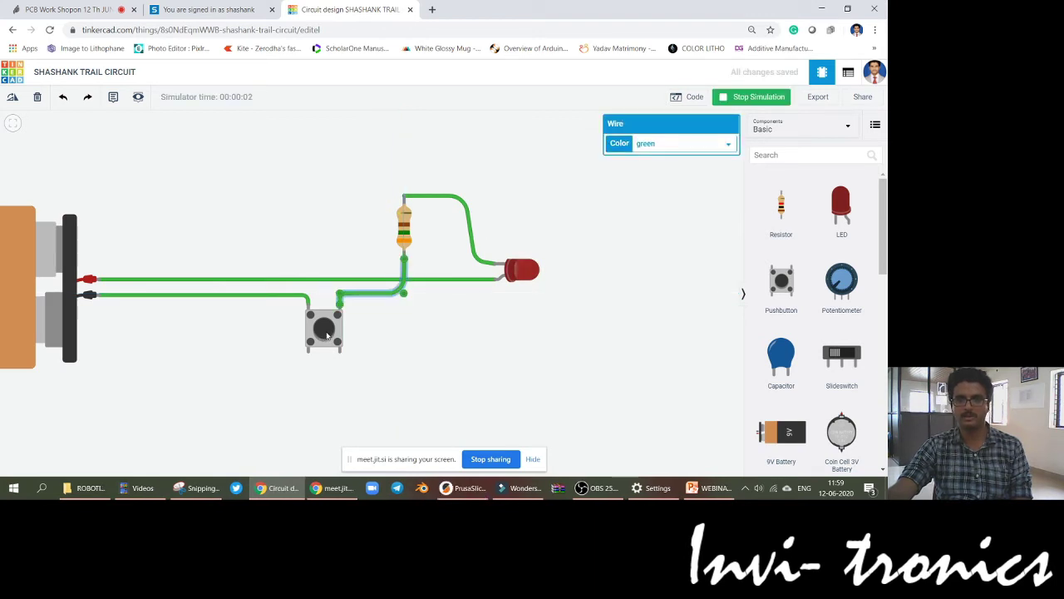
left_click(327, 334)
left_click(326, 334)
left_click(325, 334)
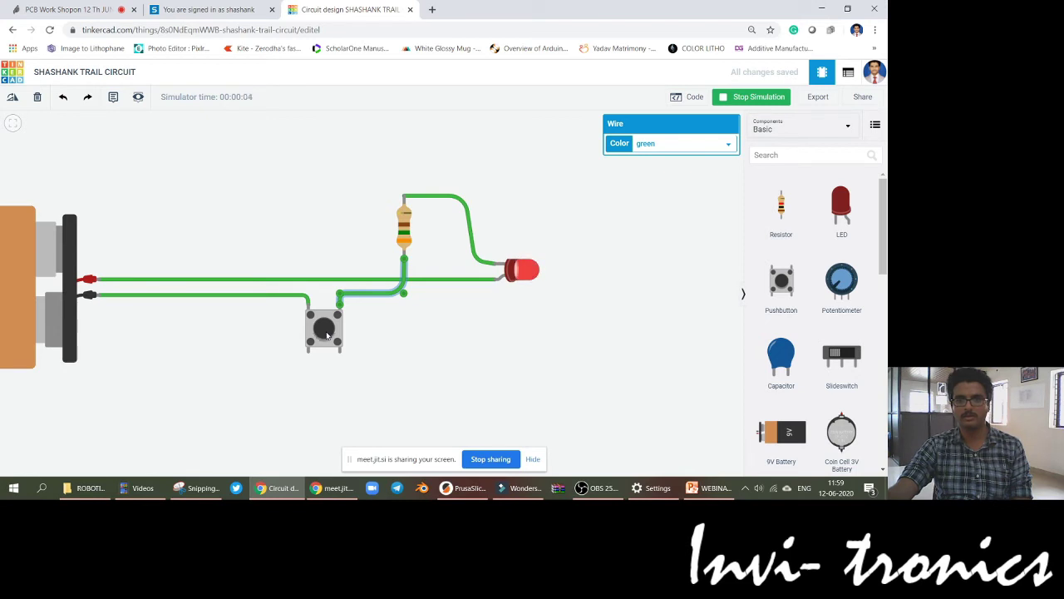
left_click(324, 335)
left_click(324, 335)
left_click(323, 335)
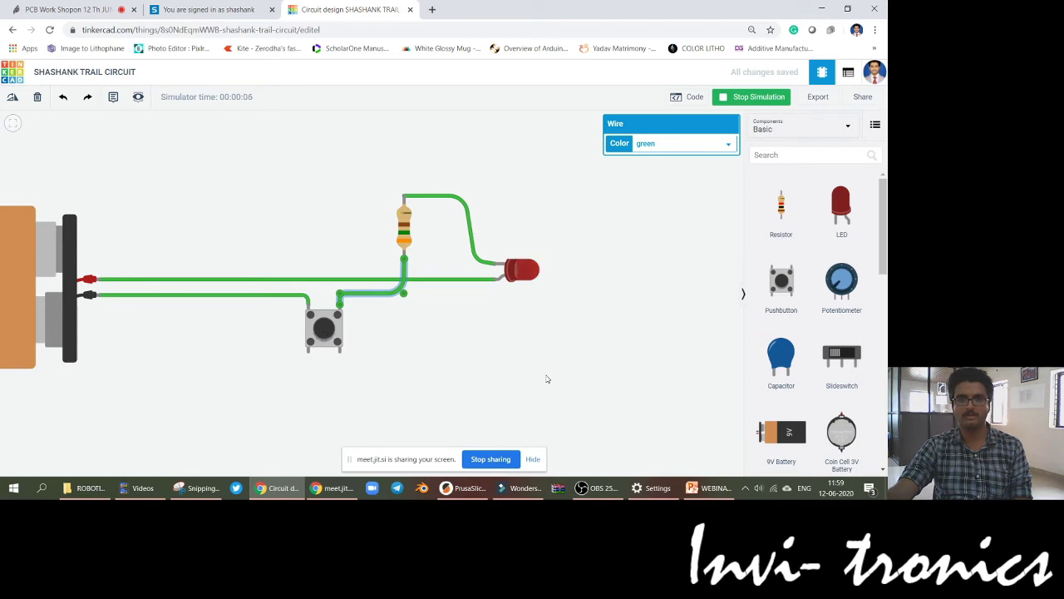
left_click(347, 309)
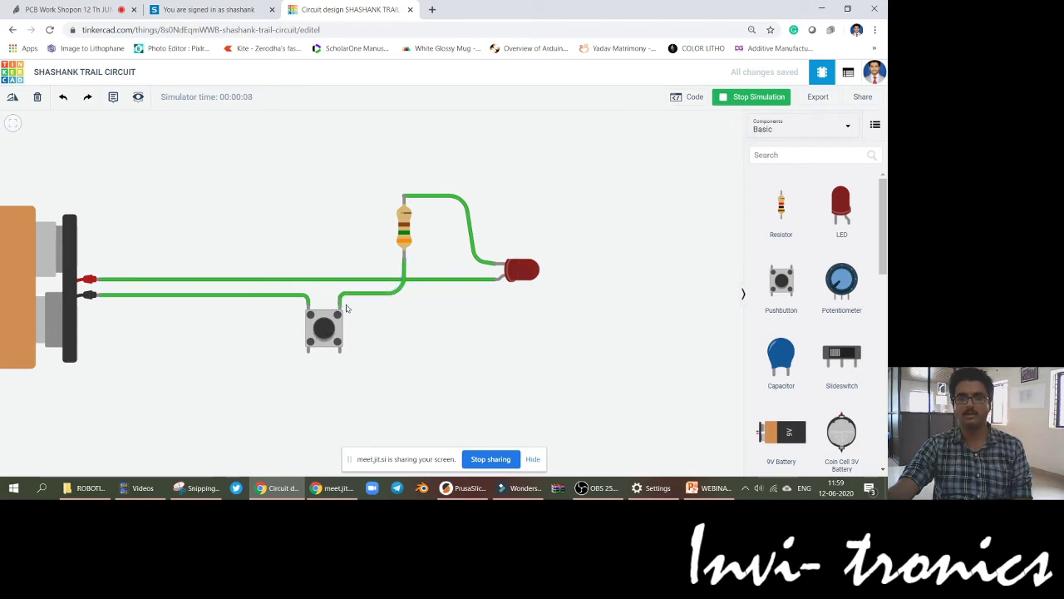
Step: Replace the wire between the pushbutton and resistor with one from Terminal 2a, routed around below to the resistor's lower end
left_click(340, 301)
key("Delete")
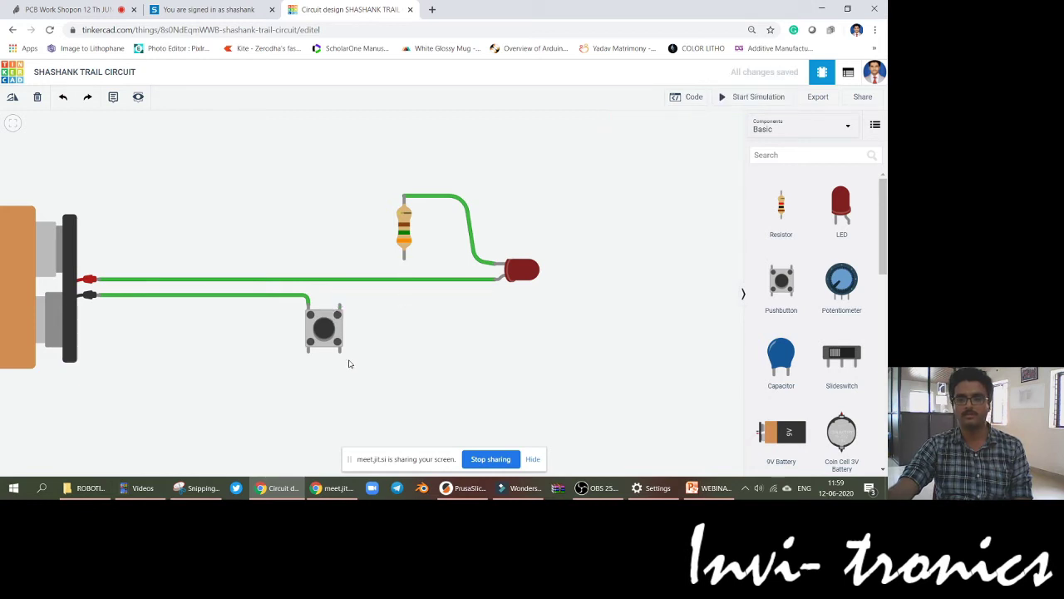
left_click(340, 352)
left_click(340, 371)
left_click(404, 372)
left_click(412, 277)
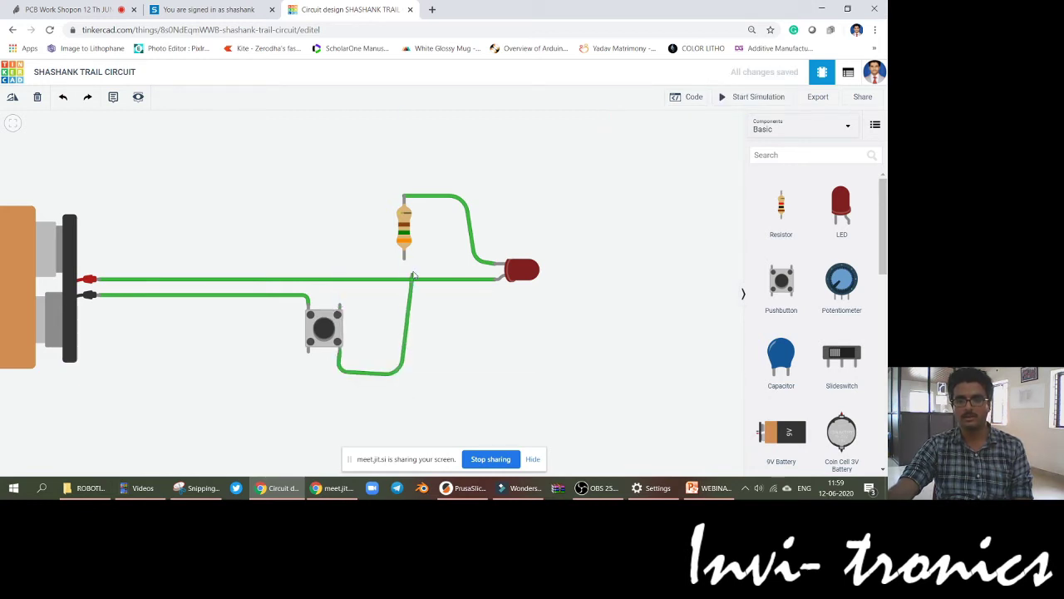
left_click(404, 259)
Step: Simulate the circuit and operate the pushbutton to test the LED with the diagonally opposite terminals wired
left_click_drag(478, 337, 494, 326)
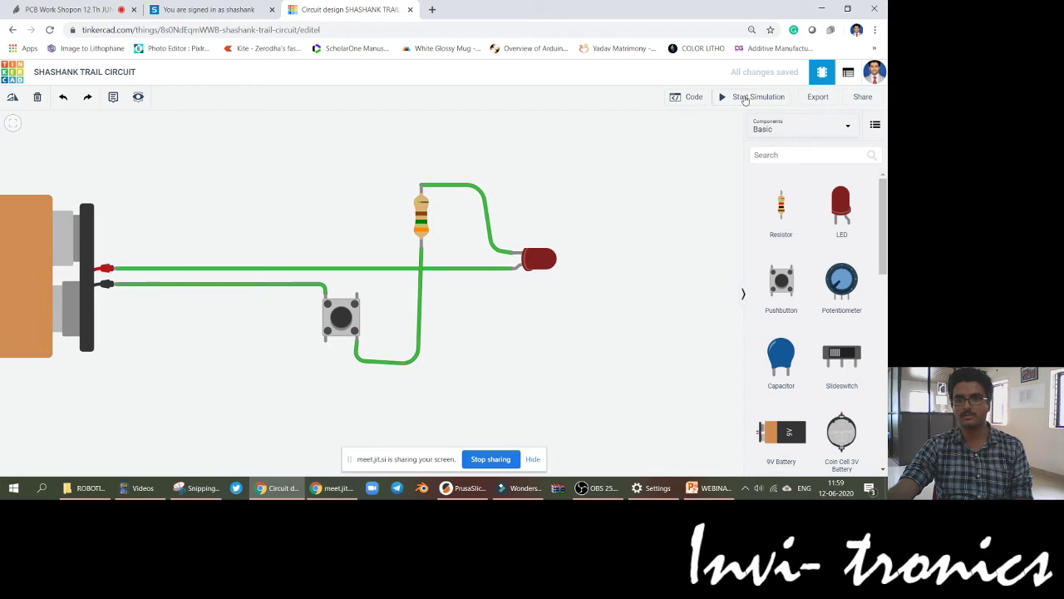
left_click(746, 99)
left_click(341, 322)
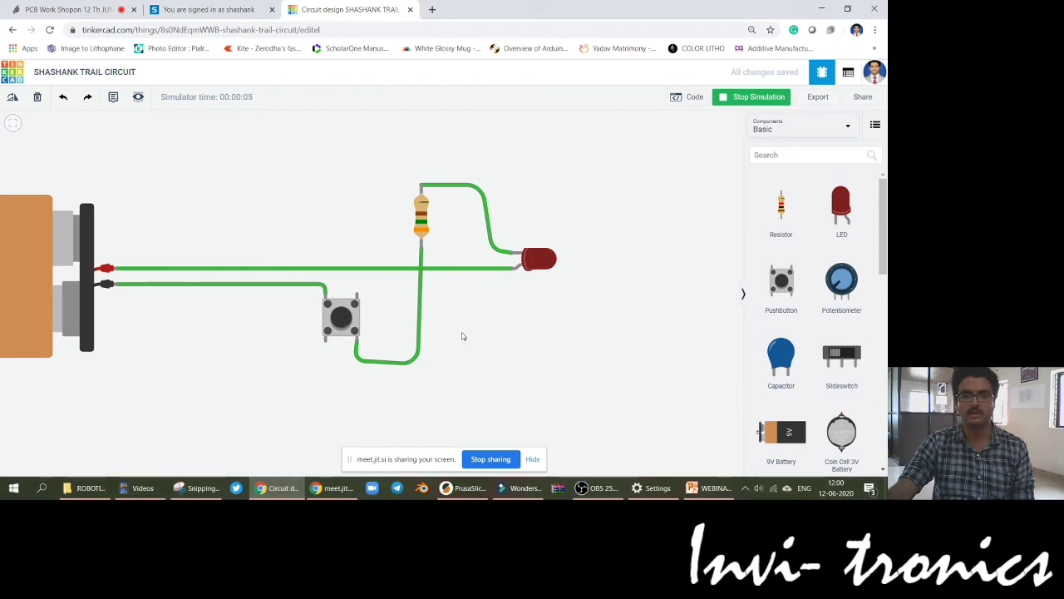
Step: Delete the wire from pushbutton Terminal 2a and connect Terminal 2b to the resistor's lower end instead
left_click(409, 359)
key("Delete")
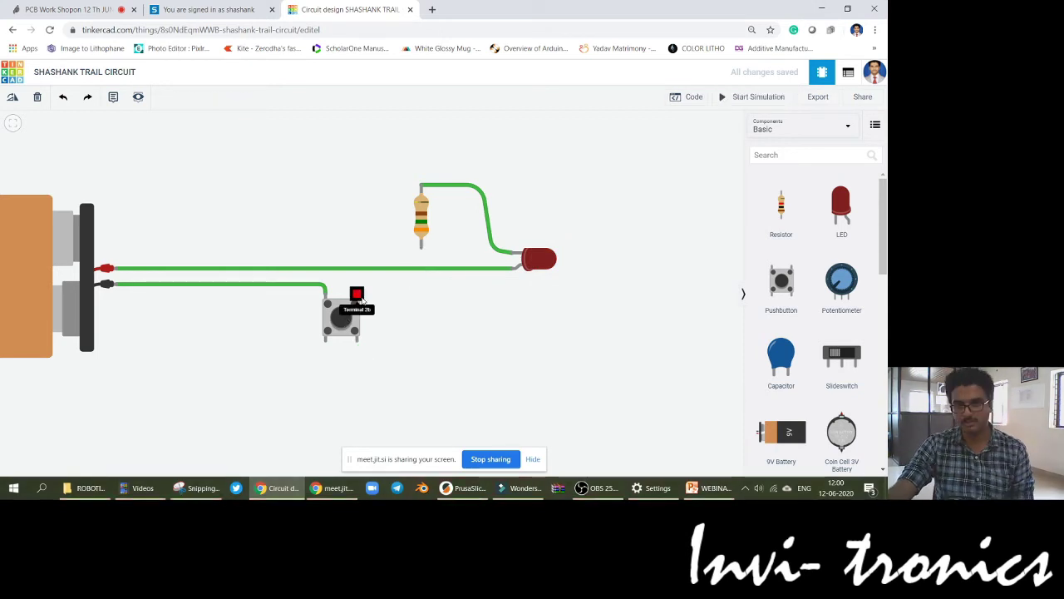
left_click(357, 295)
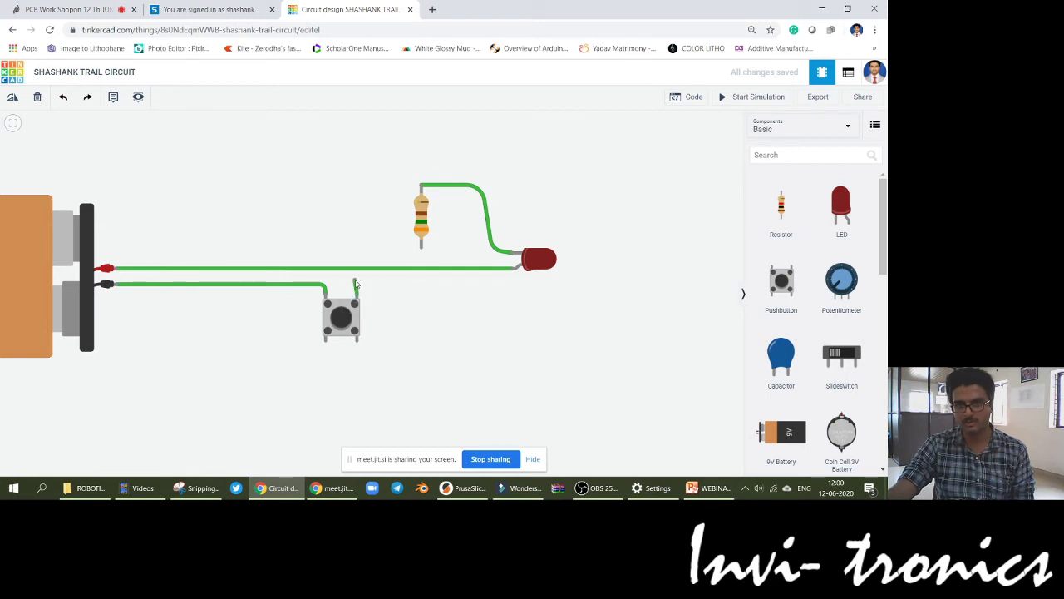
left_click(421, 245)
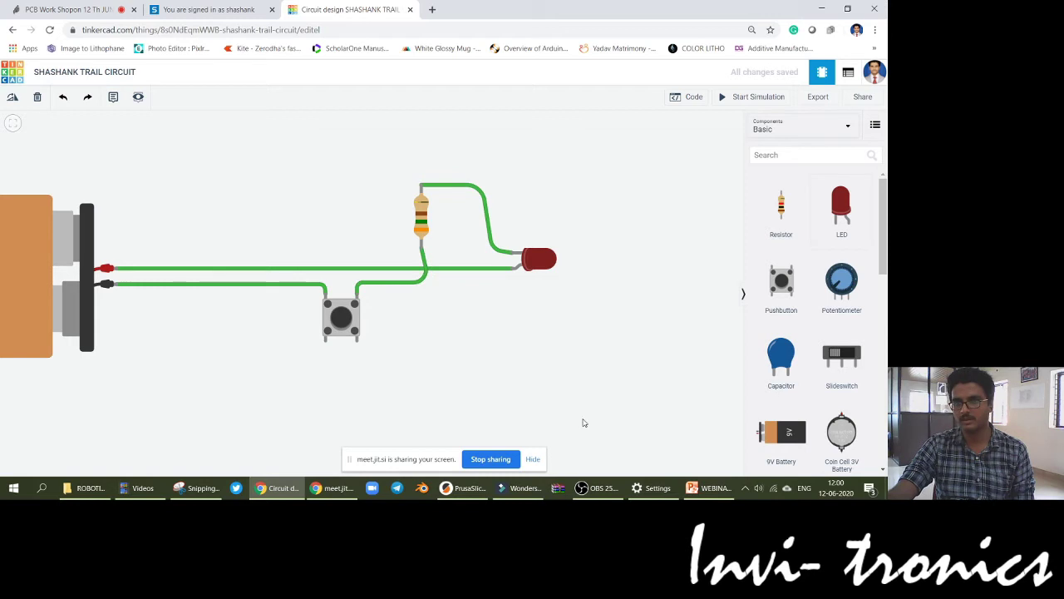
Step: Add a second red LED and a second 1 kΩ resistor below the first LED, both rotated horizontally with the resistor beside the LED's leads
key("ctrl+v")
key("r")
key("r")
key("r")
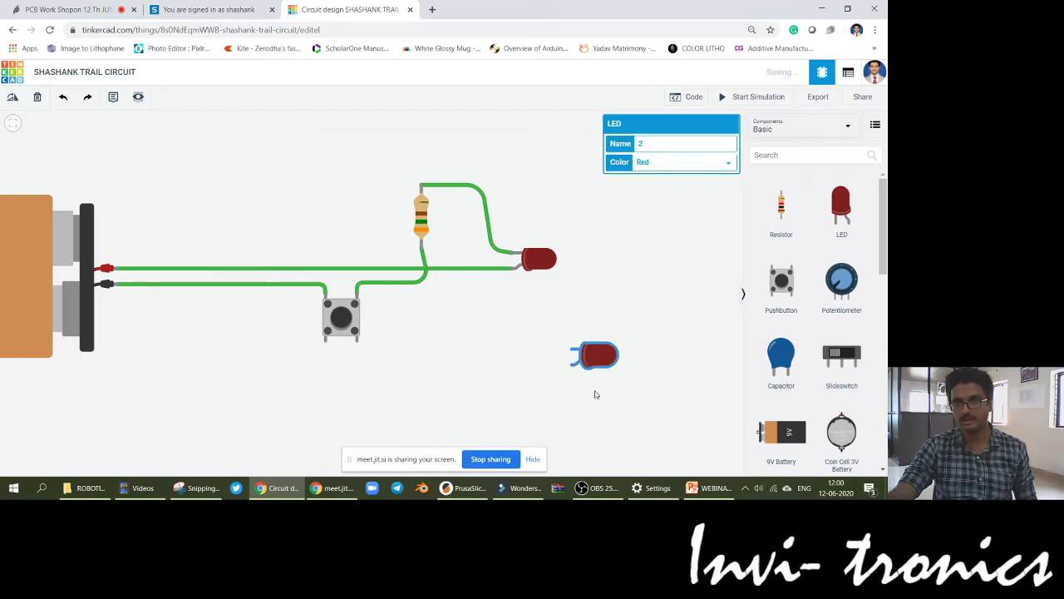
left_click_drag(771, 214, 505, 359)
key("r")
key("r")
key("r")
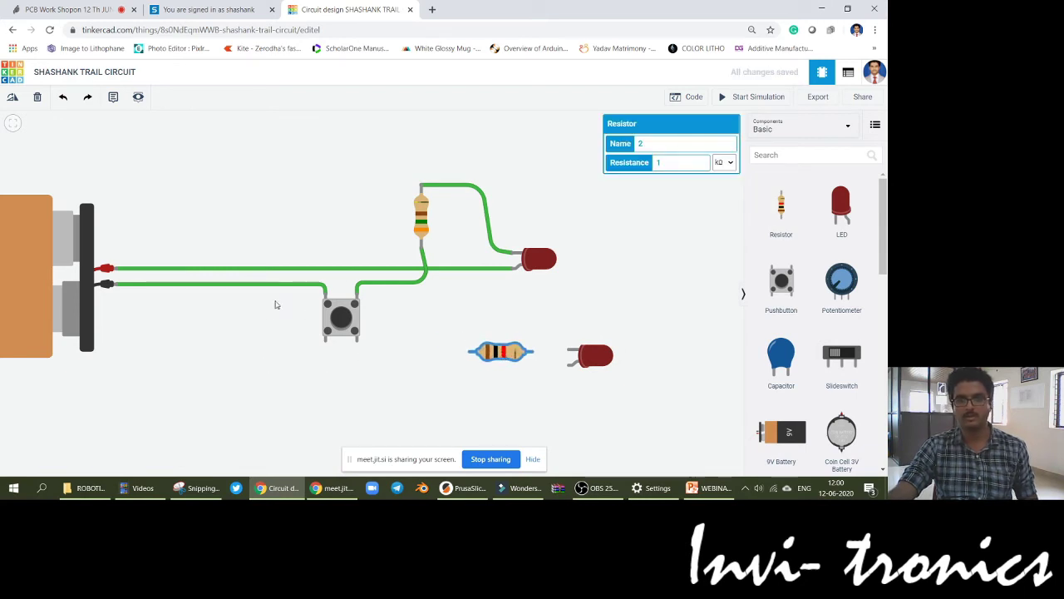
Step: Wire the battery's positive terminal to the second LED's lower lead, routing the wire down and below the pushbutton
left_click(119, 269)
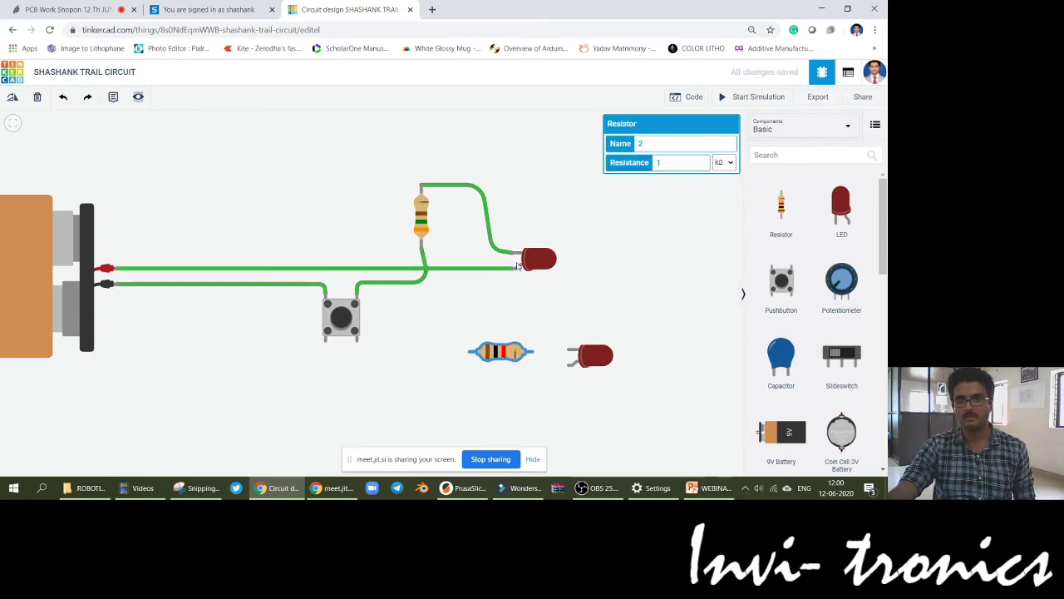
left_click(519, 268)
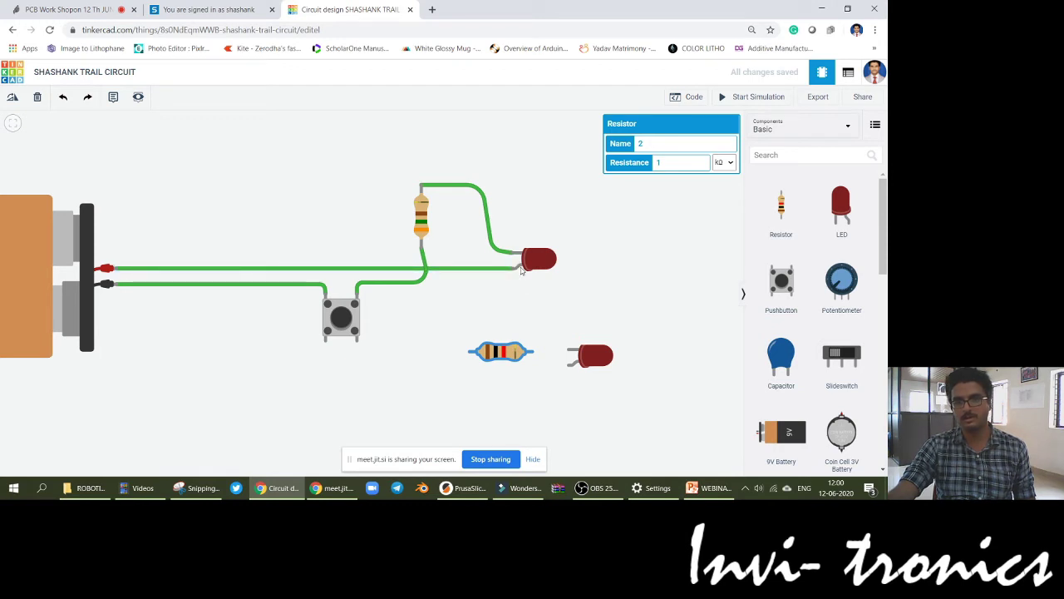
left_click(108, 269)
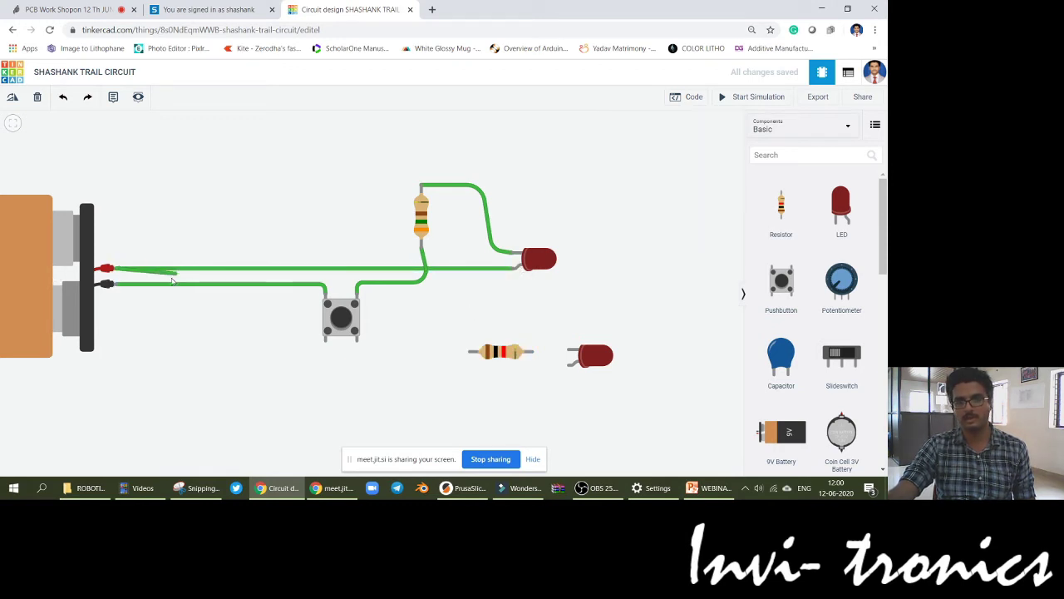
left_click(158, 270)
left_click(158, 399)
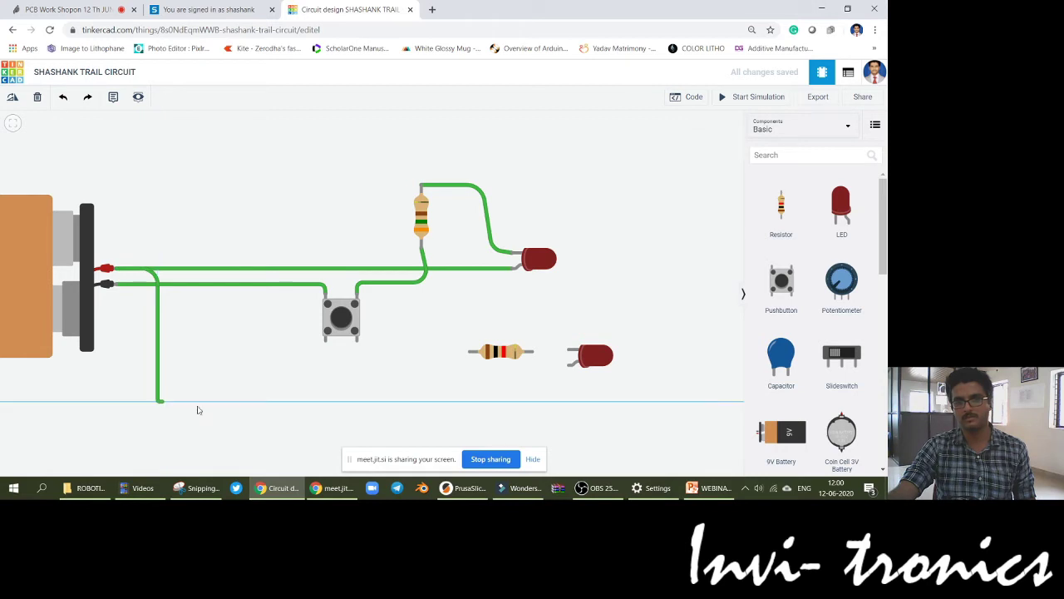
left_click(571, 366)
left_click(257, 335)
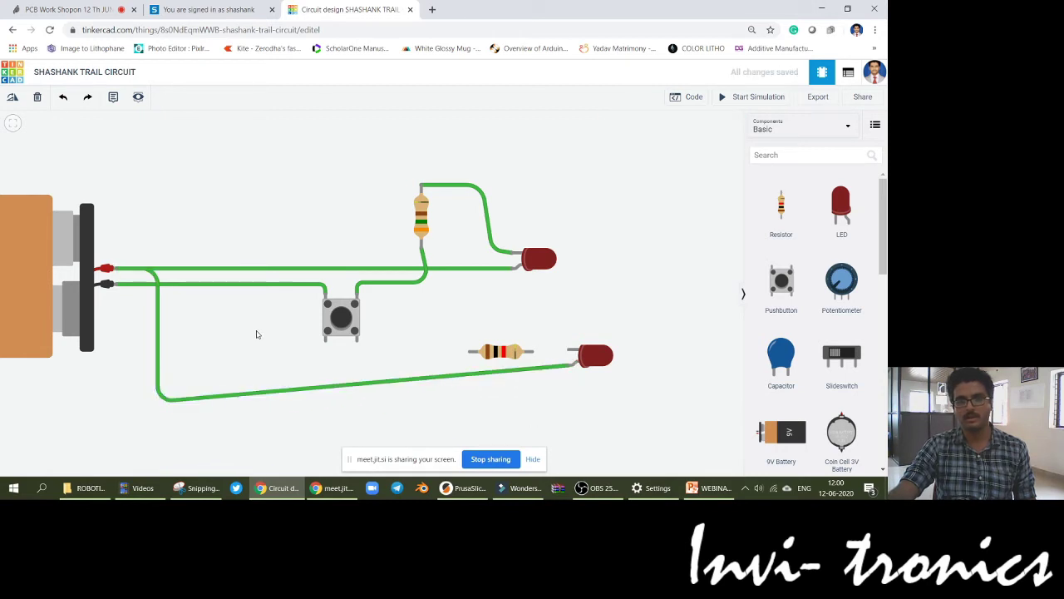
Step: Wire the battery's negative terminal to the pushbutton's lower-left terminal
left_click(116, 285)
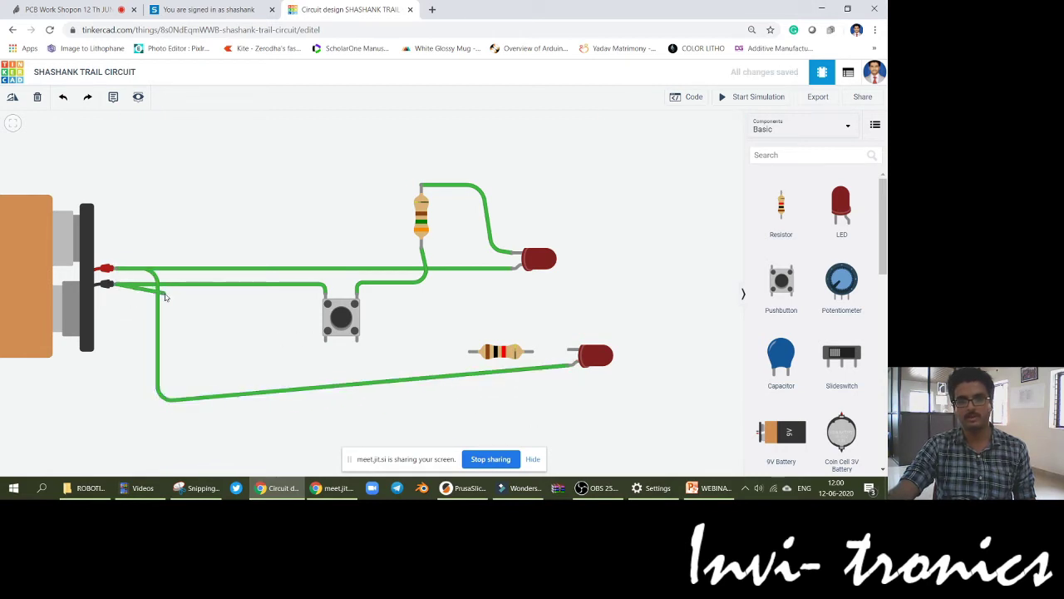
left_click(141, 286)
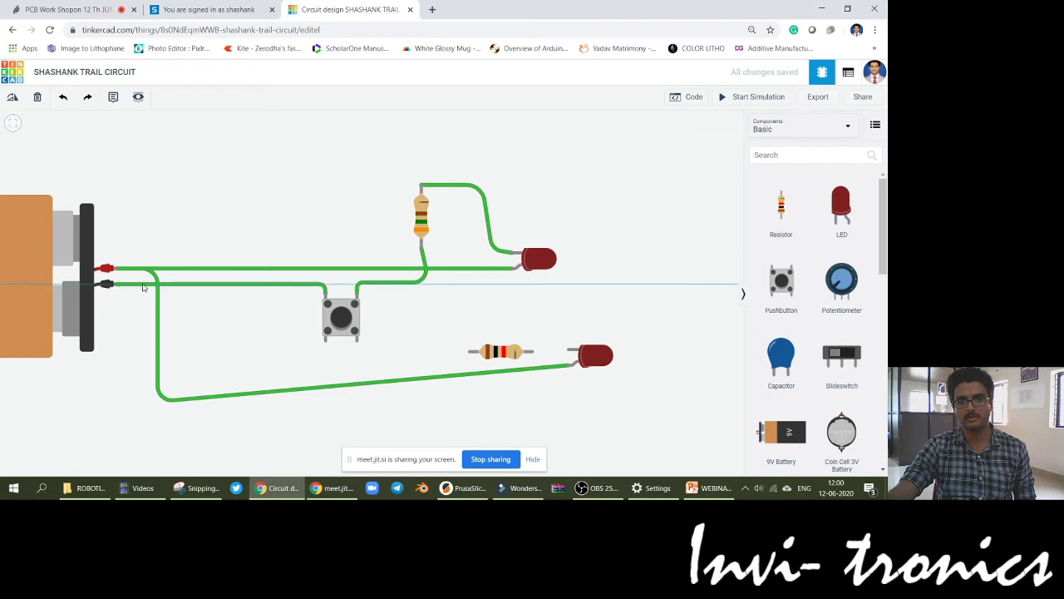
left_click(143, 330)
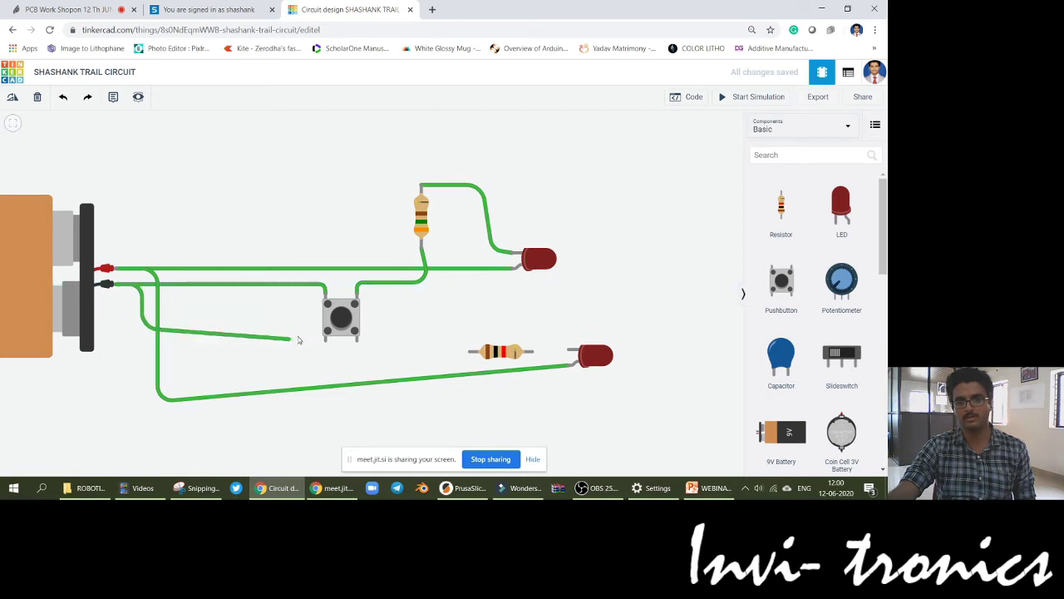
left_click(324, 340)
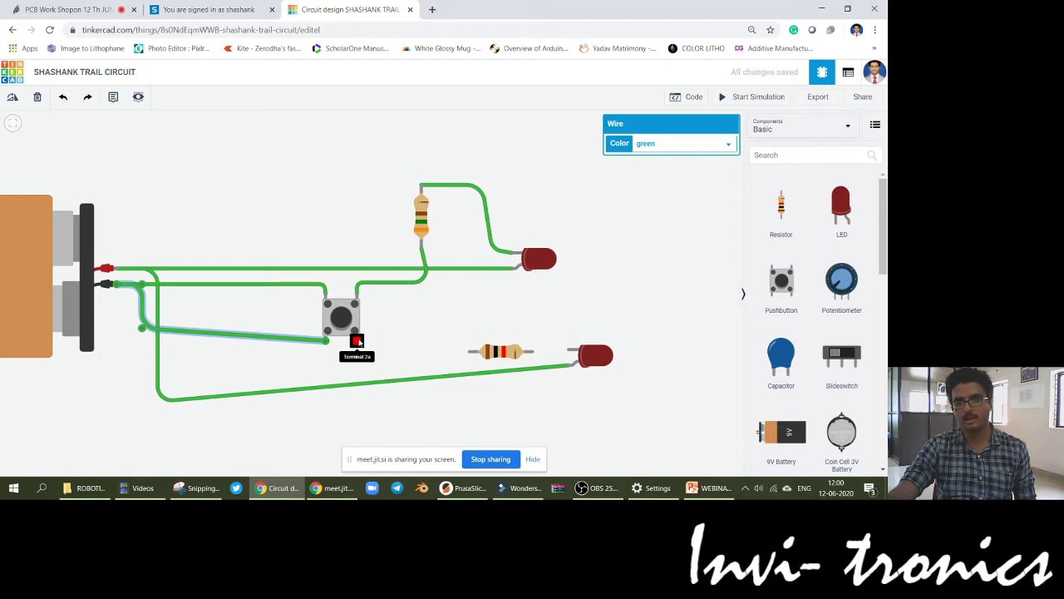
Step: Connect pushbutton Terminal 2a to the second resistor and the resistor's Terminal 2 to the second LED's upper lead
left_click(357, 341)
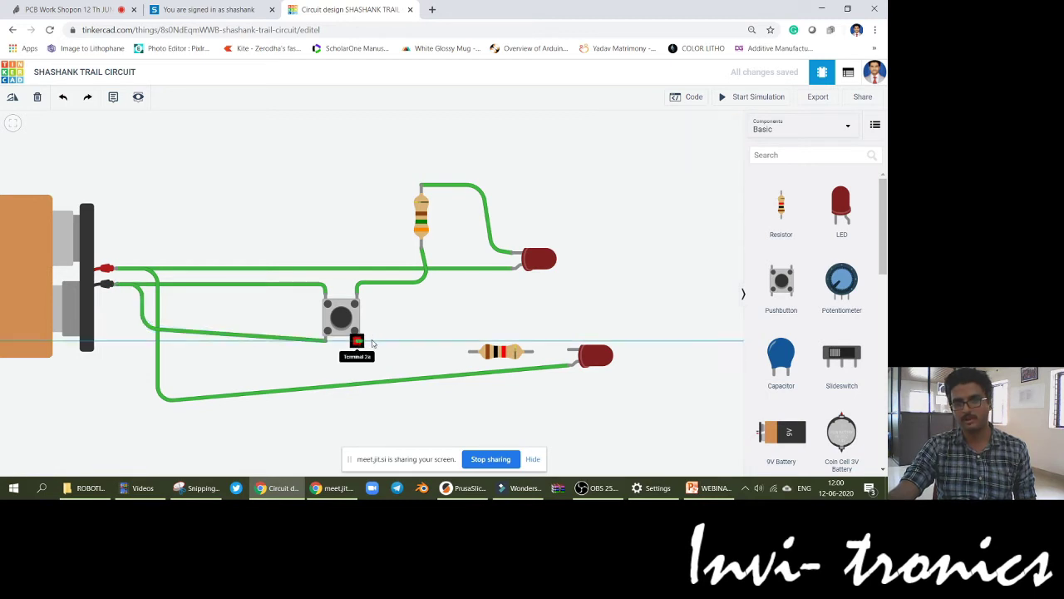
left_click(469, 351)
left_click_drag(552, 353, 547, 356)
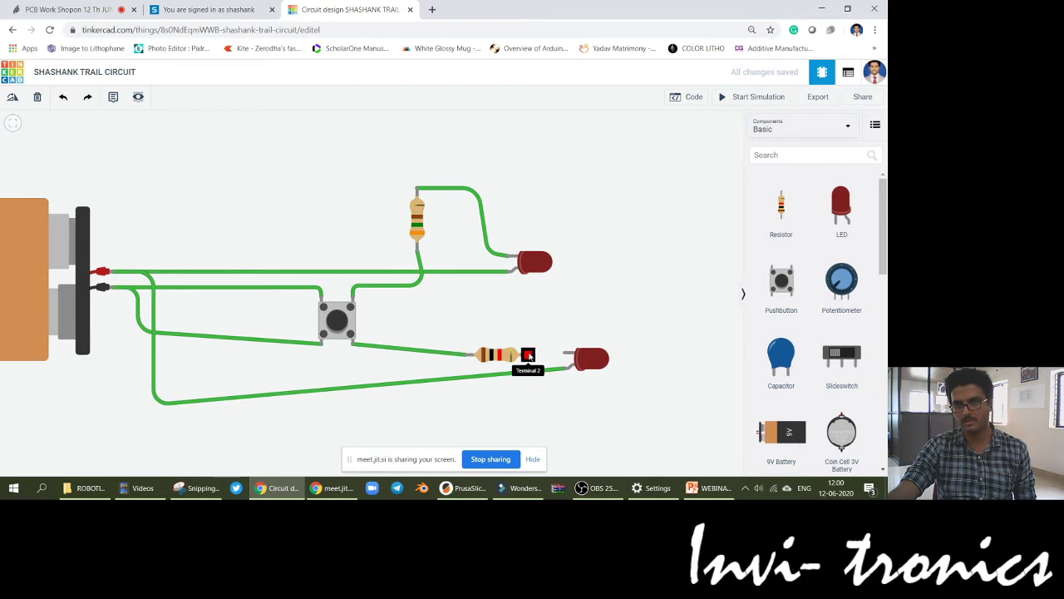
left_click(555, 356)
left_click(565, 357)
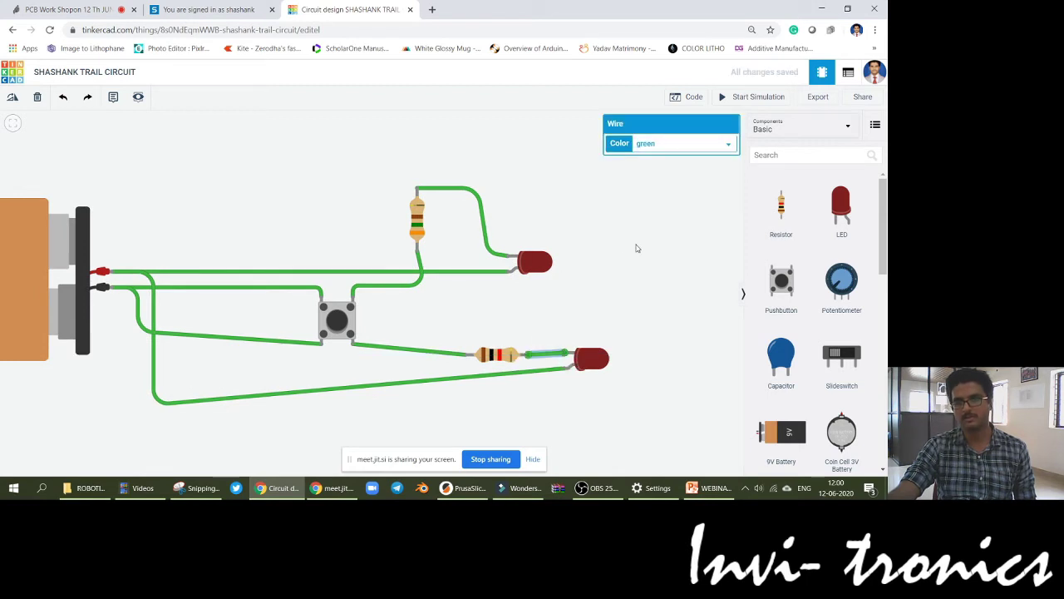
left_click(686, 256)
Step: Run the simulation and operate the pushbutton repeatedly to test both LEDs
left_click(752, 96)
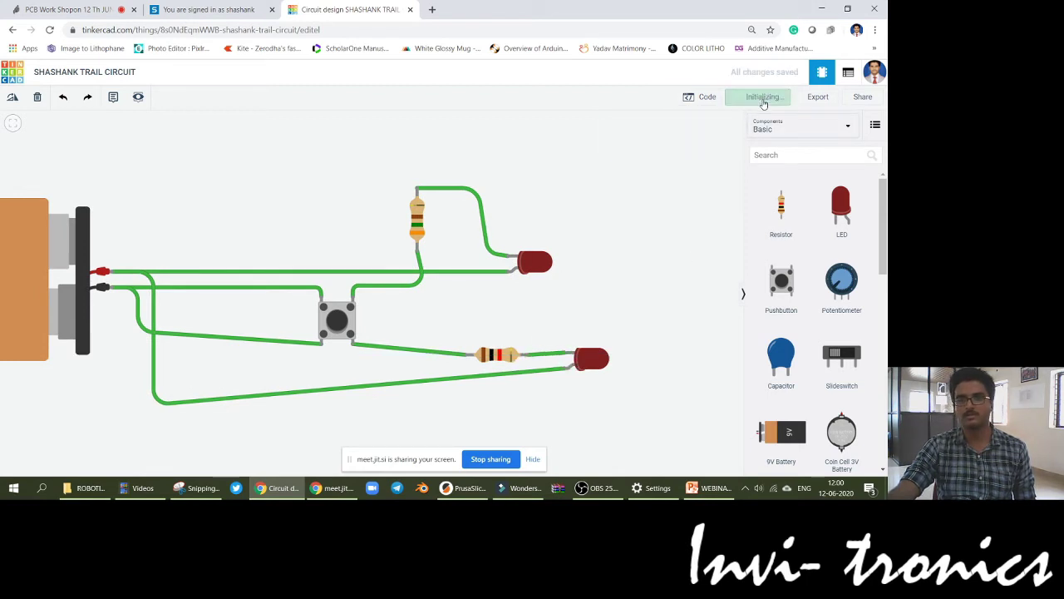
left_click(341, 324)
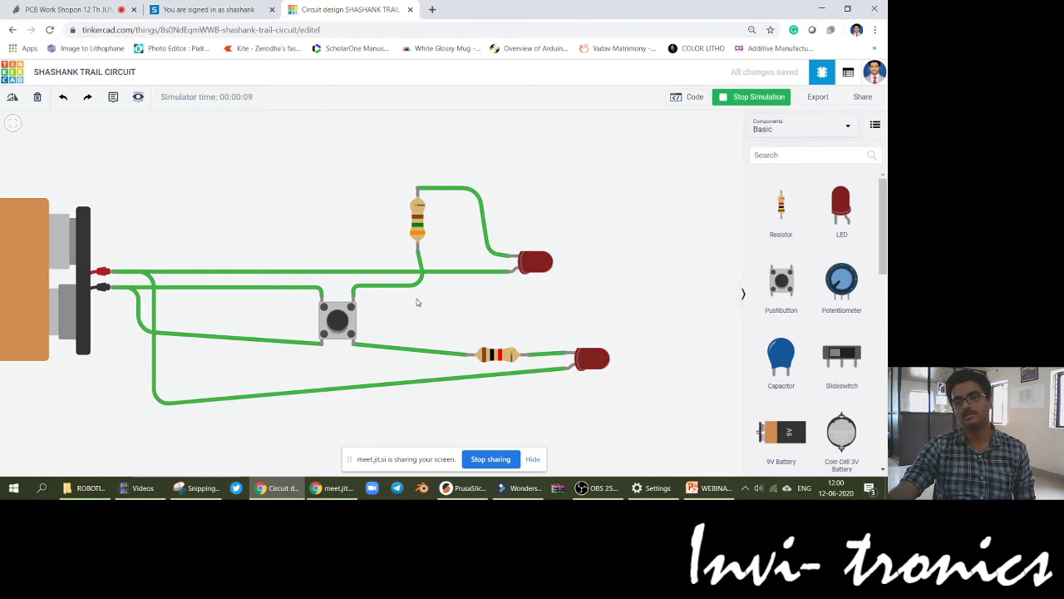
left_click_drag(419, 302, 427, 240)
left_click(350, 241)
left_click(350, 241)
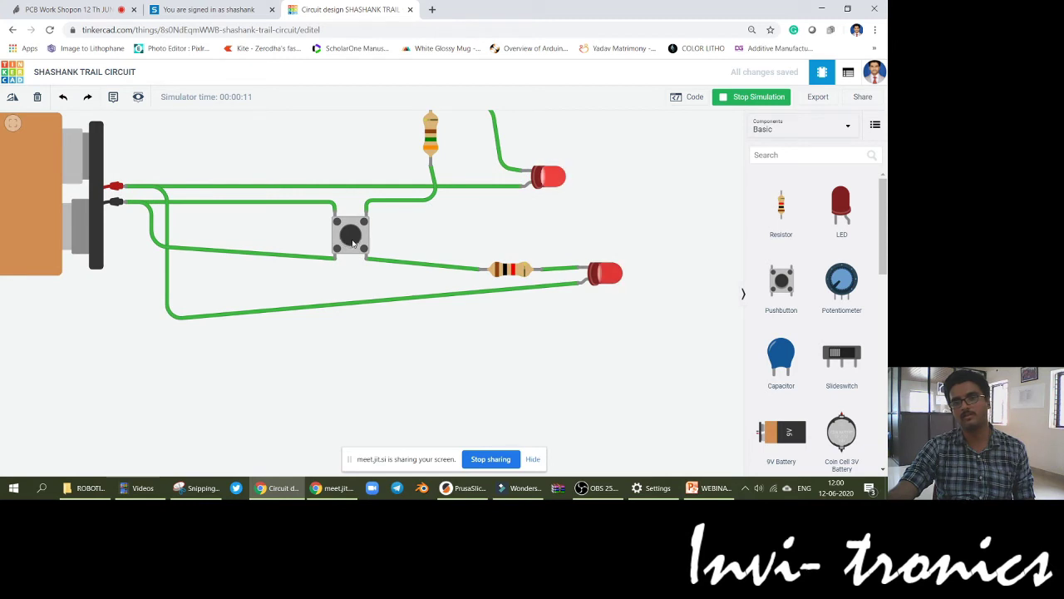
left_click(350, 242)
left_click(349, 243)
Step: Delete the wire between the battery's negative terminal and the pushbutton's lower-left terminal
left_click(330, 257)
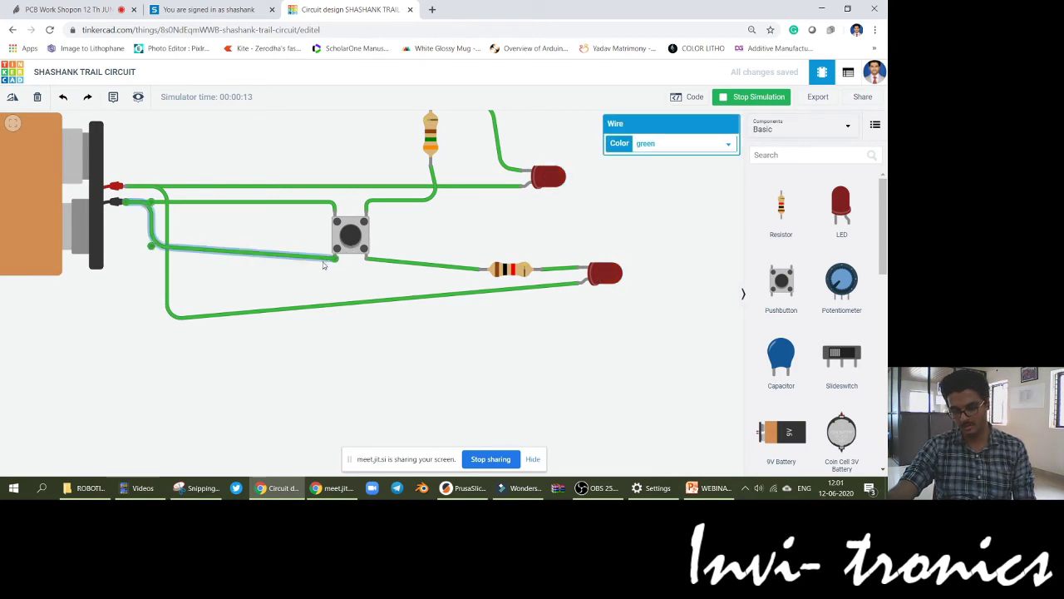
key("Delete")
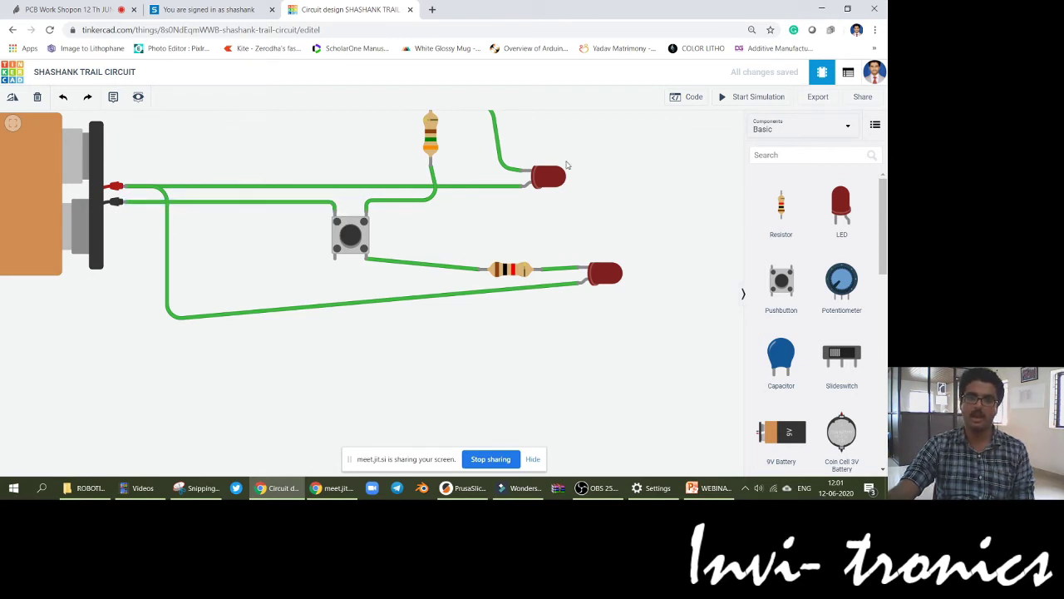
Step: Run the simulation and switch to PowerPoint to show the Tactile Push Button slide
left_click(746, 99)
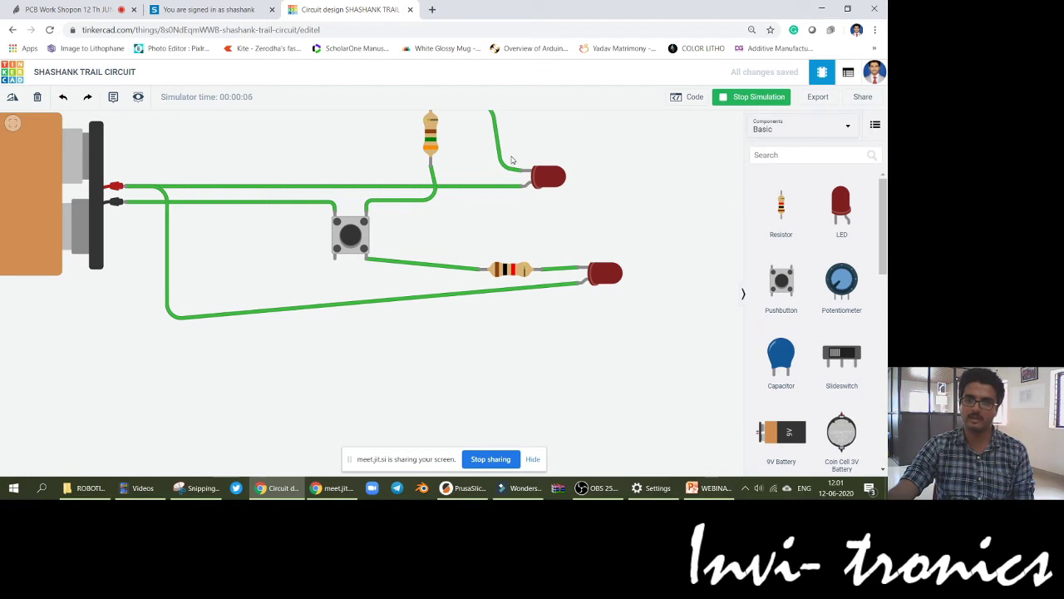
left_click(708, 489)
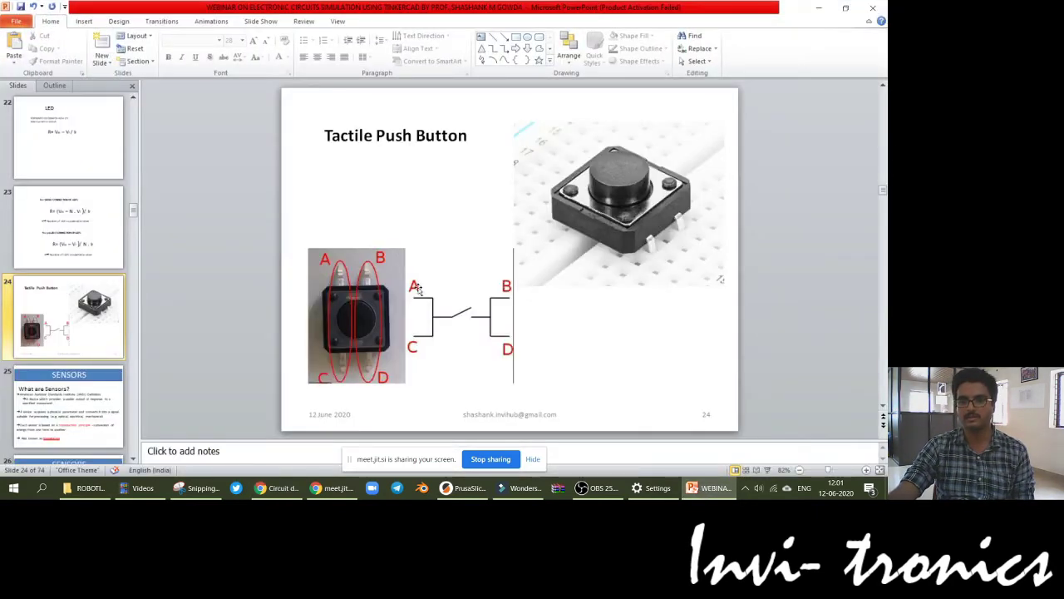
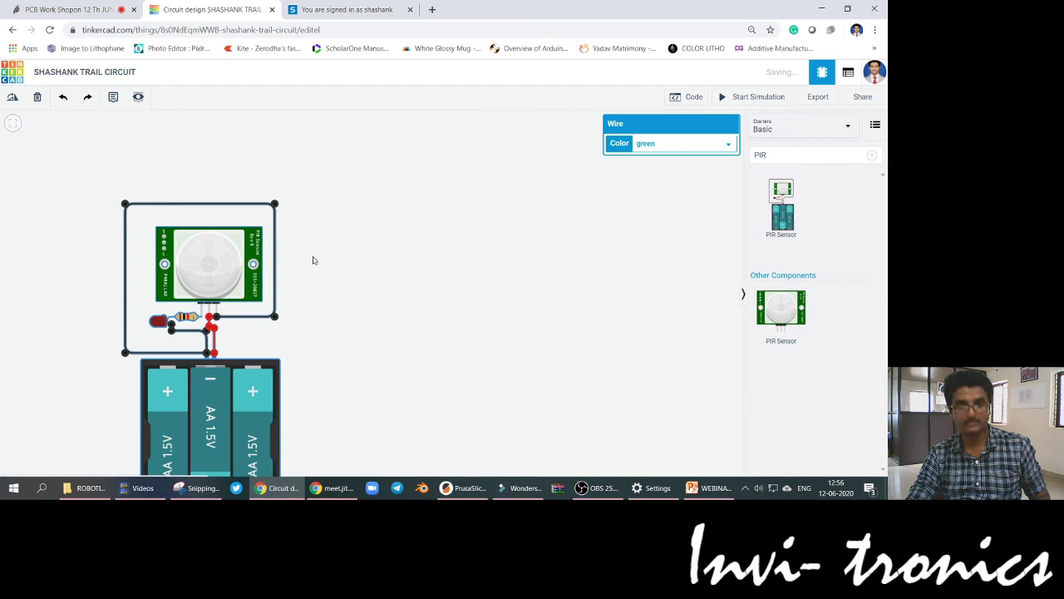
Step: Rotate the whole selected PIR sensor circuit 90° clockwise so the battery pack lies to the left of the sensor
key("r")
key("r")
key("r")
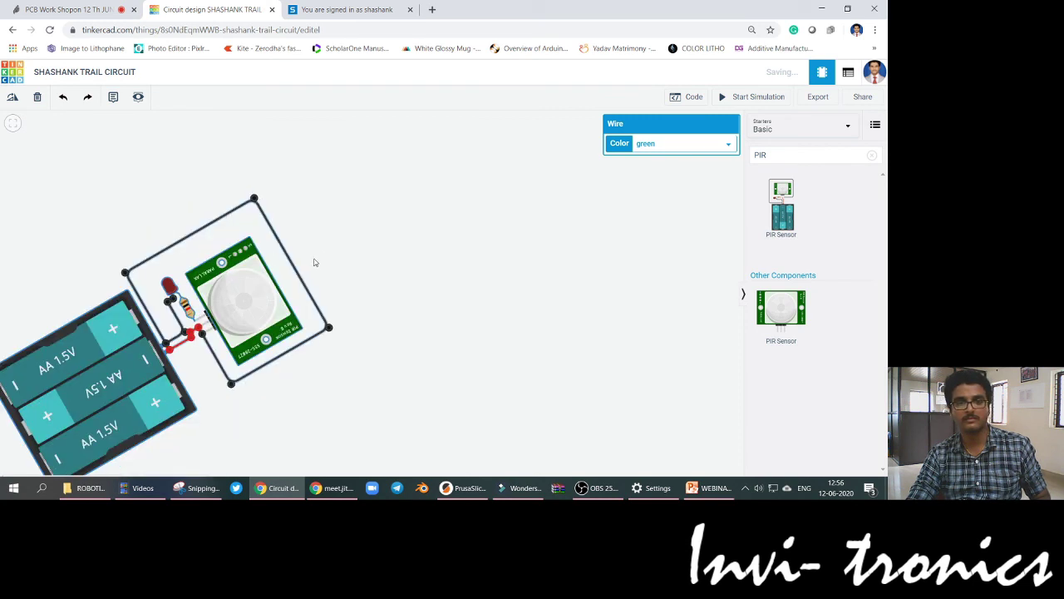
scroll(335, 267, "down", 1)
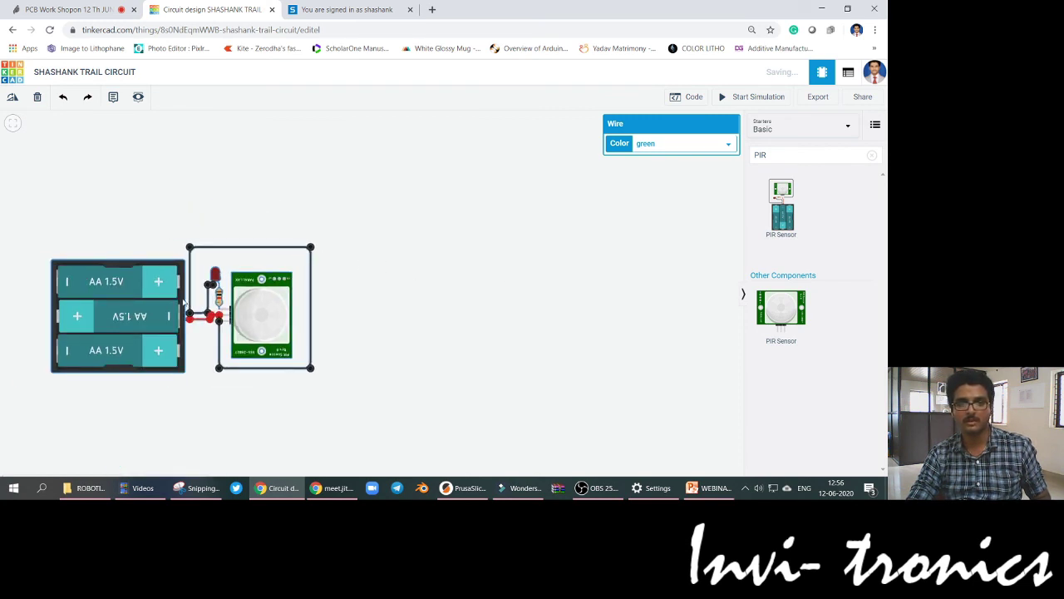
scroll(154, 282, "up", 1)
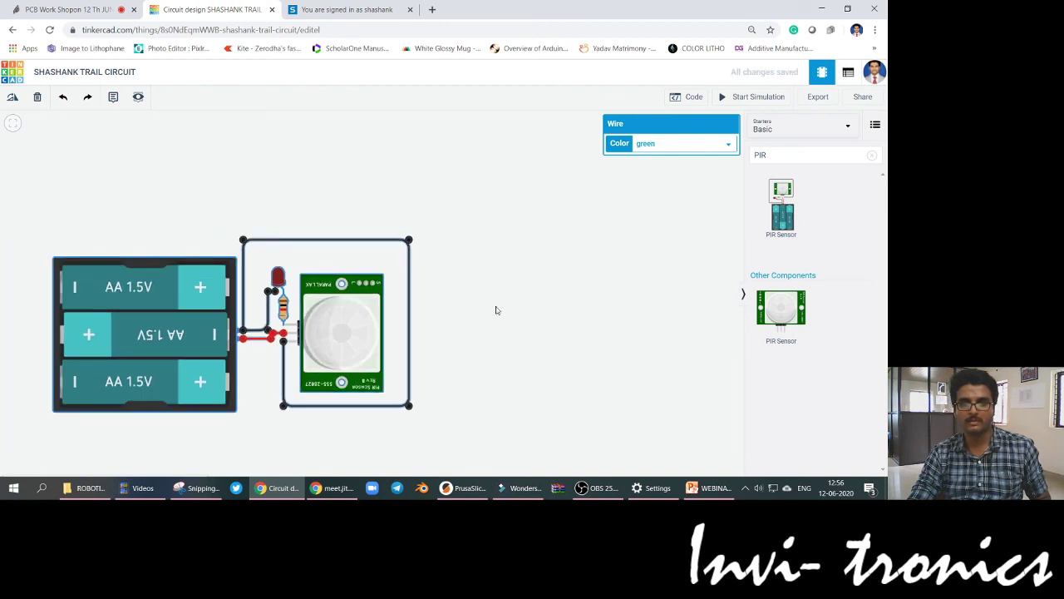
Step: Share the screen again in the online meeting and return to the Tinkercad circuit design
left_click(66, 9)
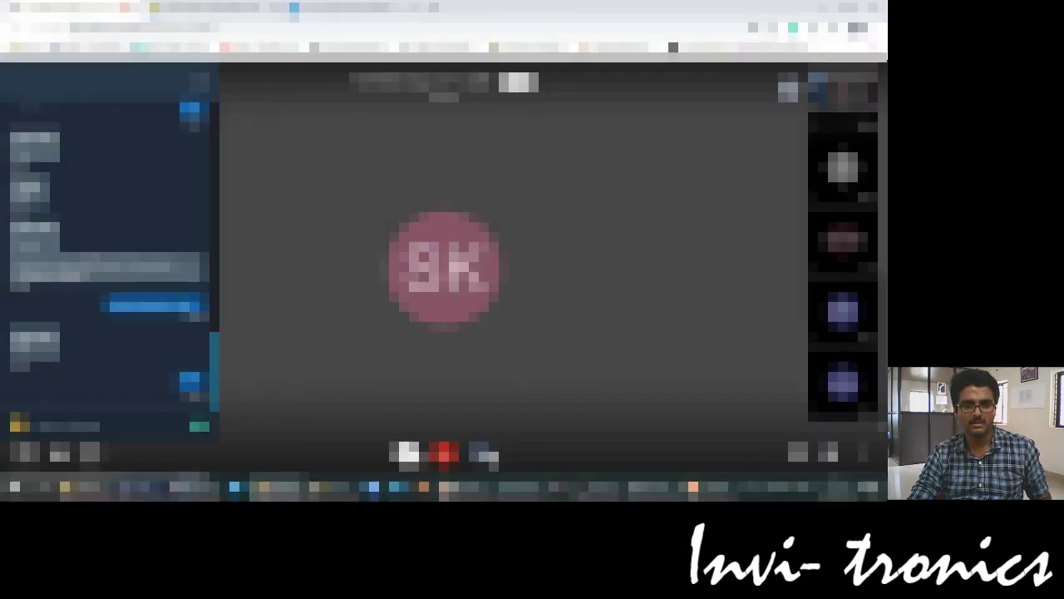
left_click_drag(103, 486, 653, 461)
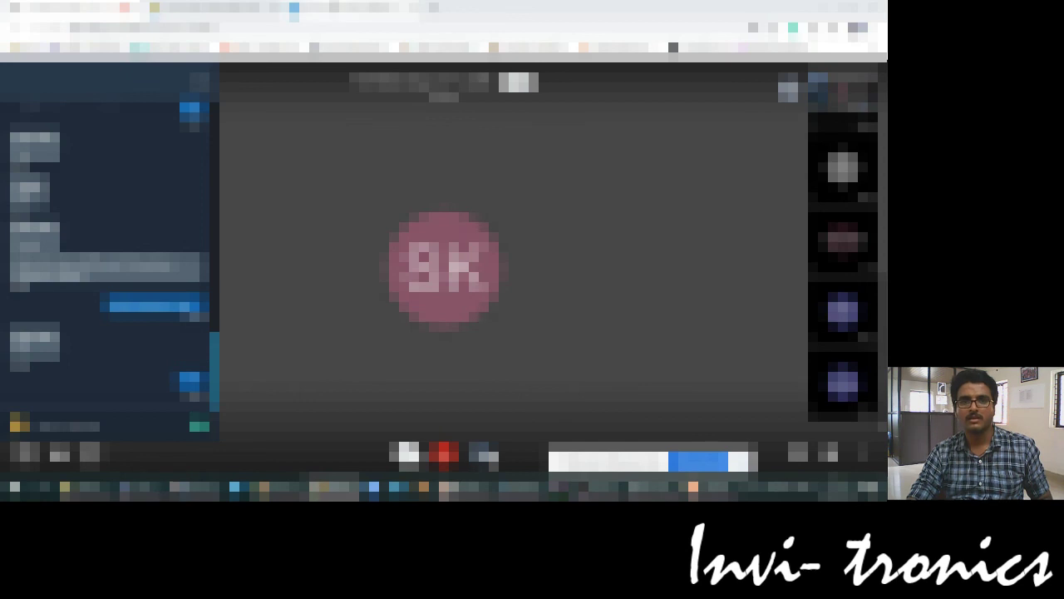
left_click(349, 9)
key("ctrl+shift+Tab")
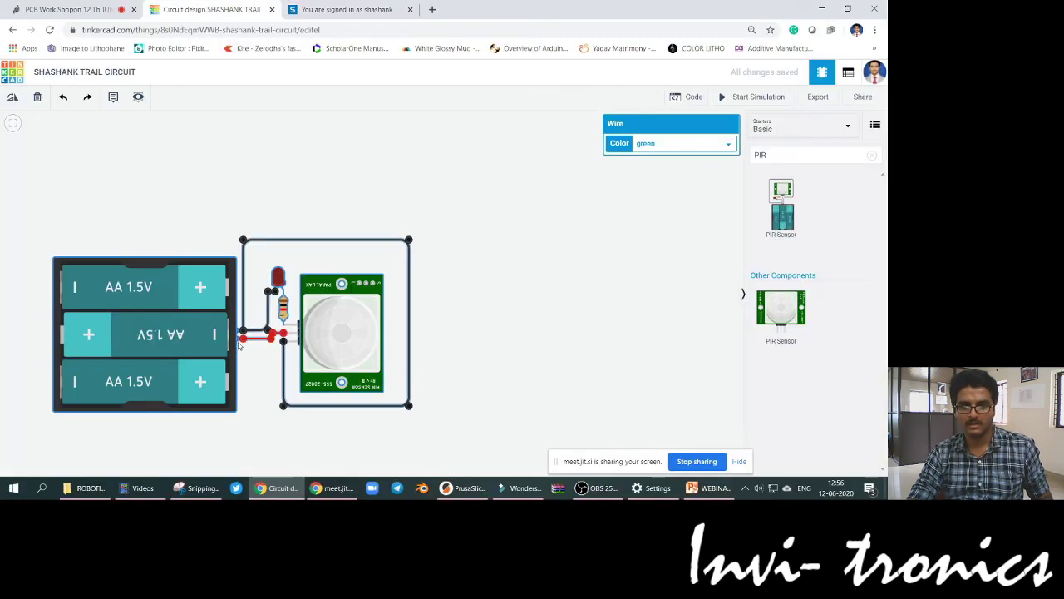
Step: Simulate the circuit and move the target object within the PIR sensor's detection zone to test the LED's response
scroll(577, 308, "up", 4)
left_click(577, 297)
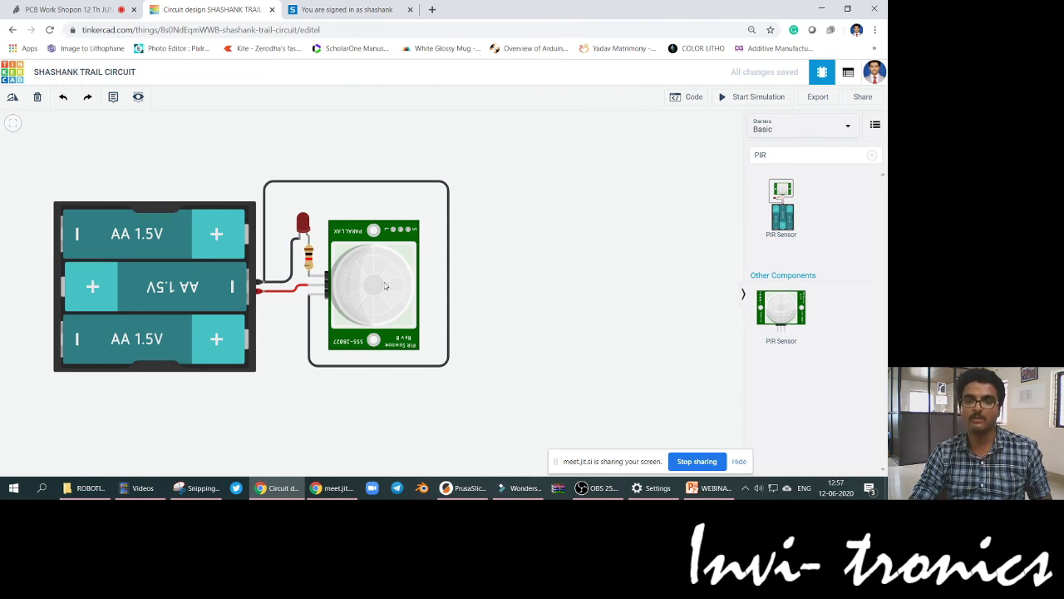
left_click(769, 99)
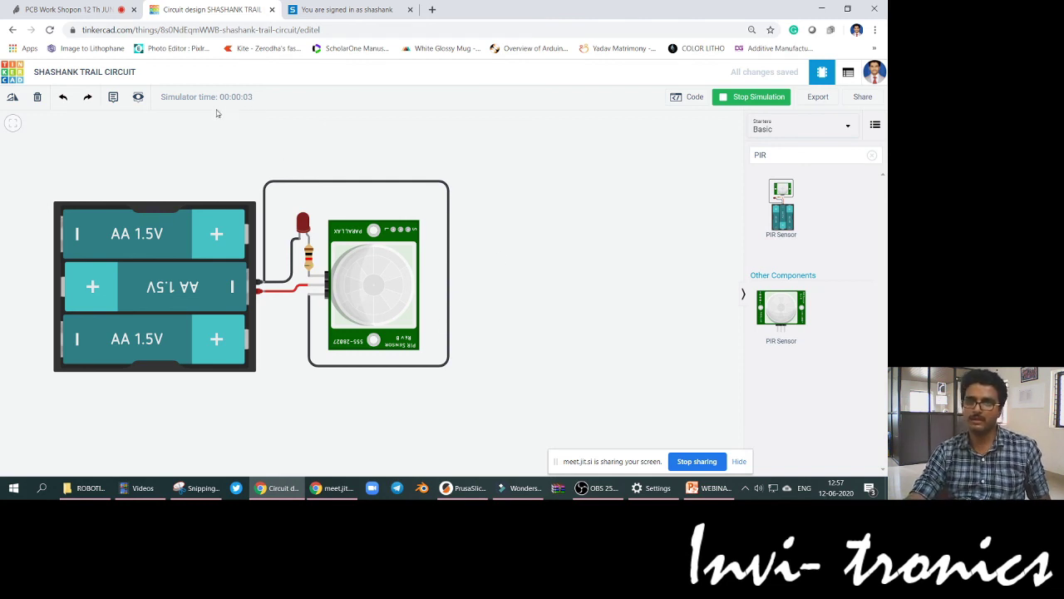
scroll(231, 183, "up", 1)
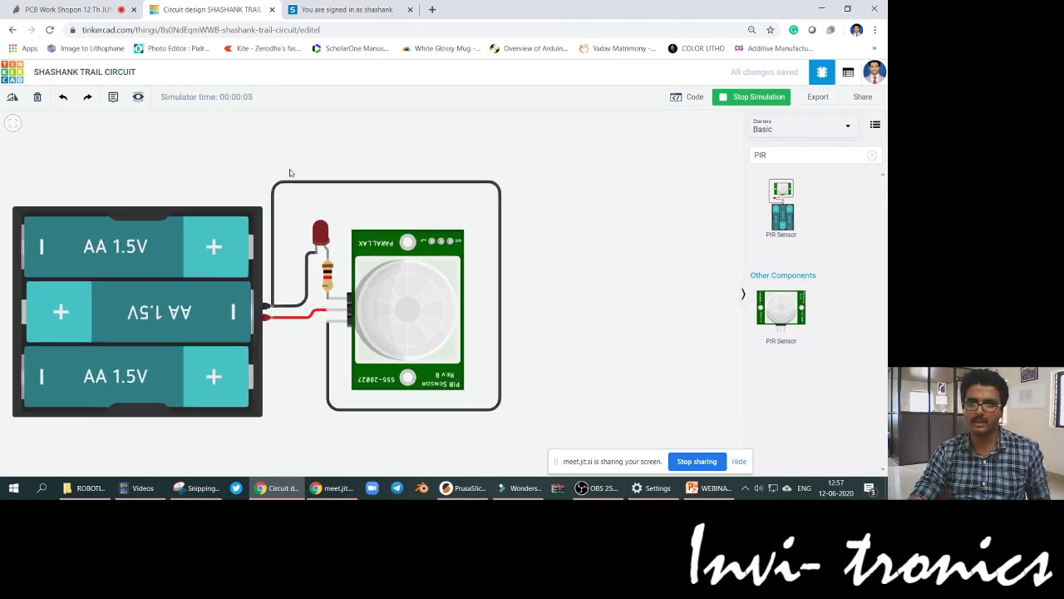
scroll(374, 217, "up", 1)
scroll(474, 274, "up", 1)
left_click_drag(582, 307, 395, 287)
left_click(361, 287)
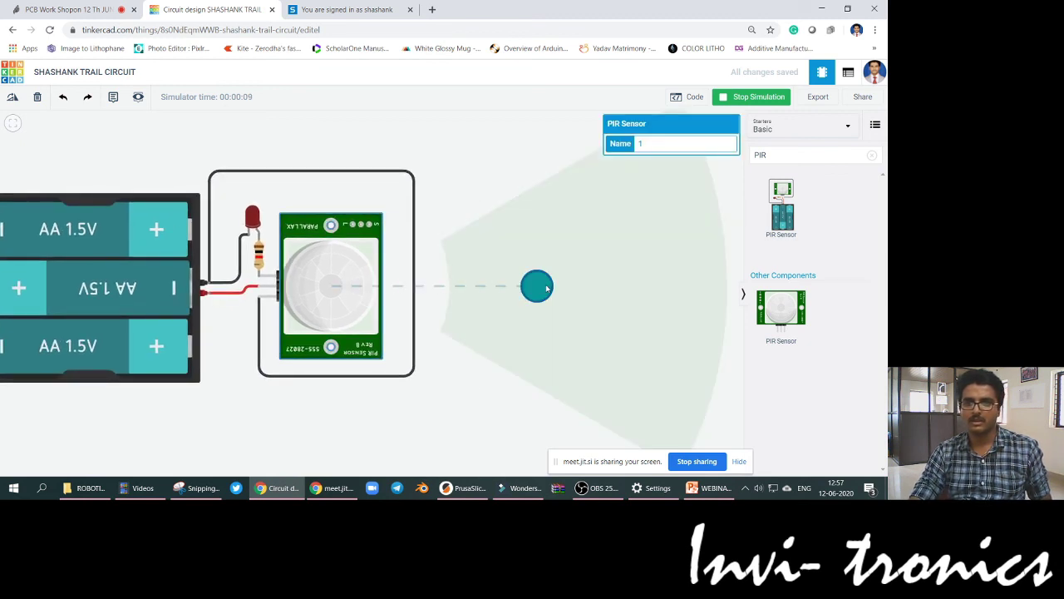
left_click_drag(546, 288, 557, 268)
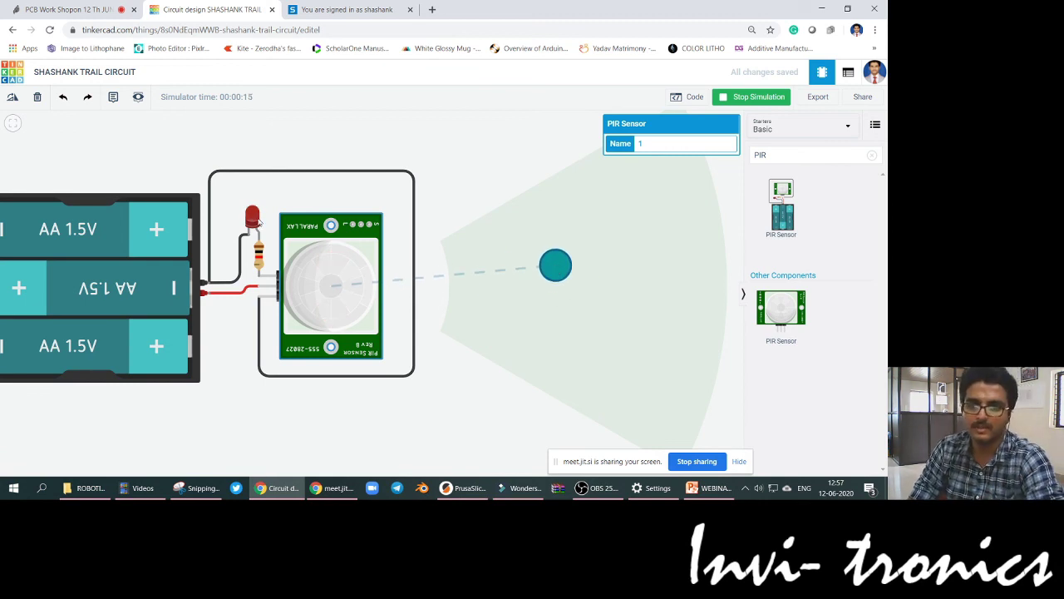
scroll(367, 266, "up", 3)
scroll(666, 293, "down", 3)
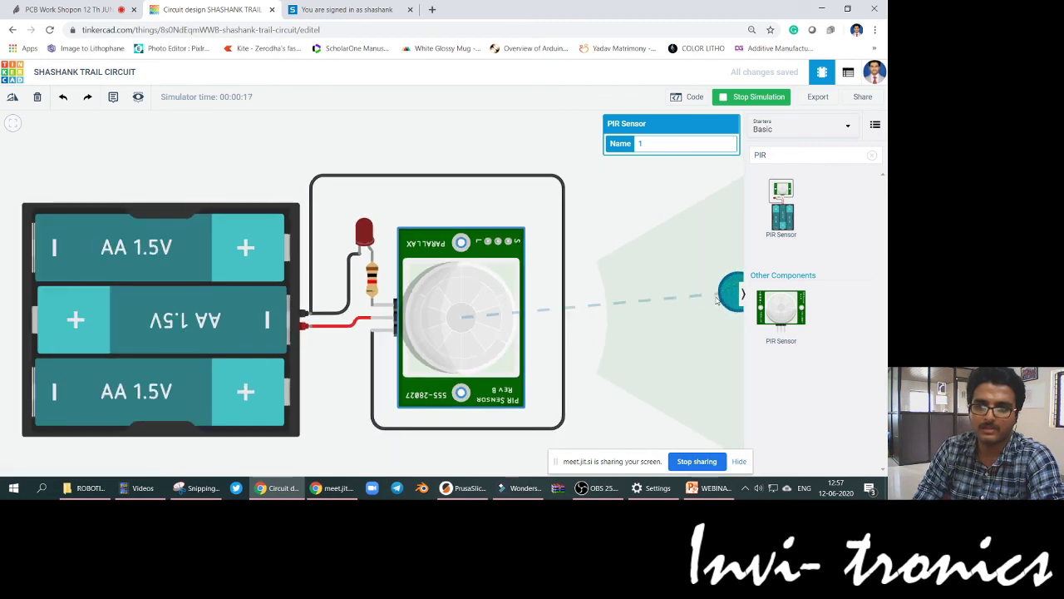
left_click_drag(577, 401, 418, 365)
mouse_move(563, 248)
left_mouse_down()
mouse_move(658, 259)
mouse_move(668, 212)
mouse_move(552, 258)
left_mouse_up()
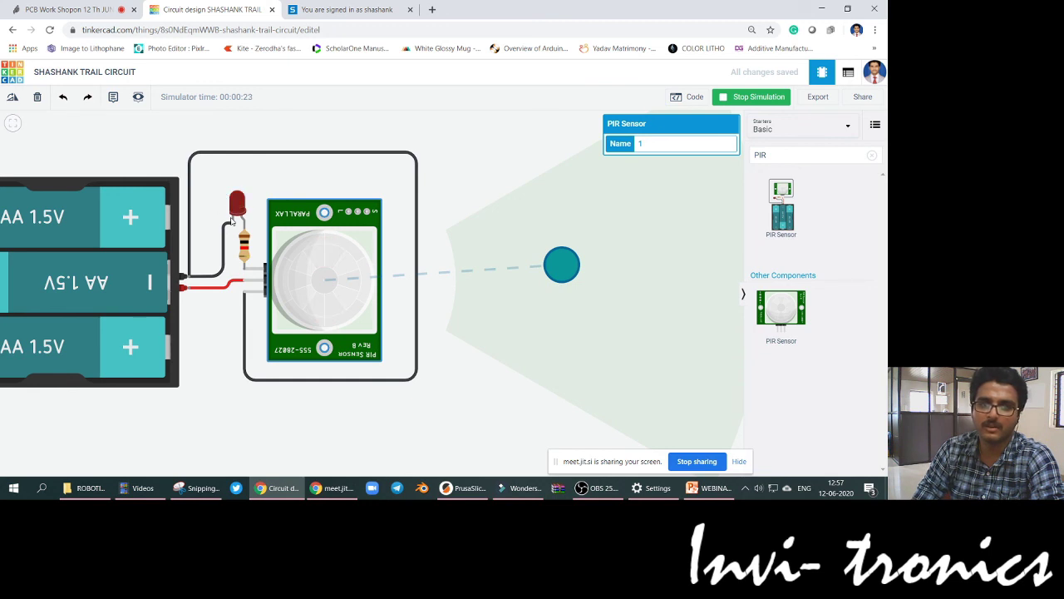
Step: Set the resistance of the resistor beside the LED to 350 Ω and stop the simulation
left_click(244, 248)
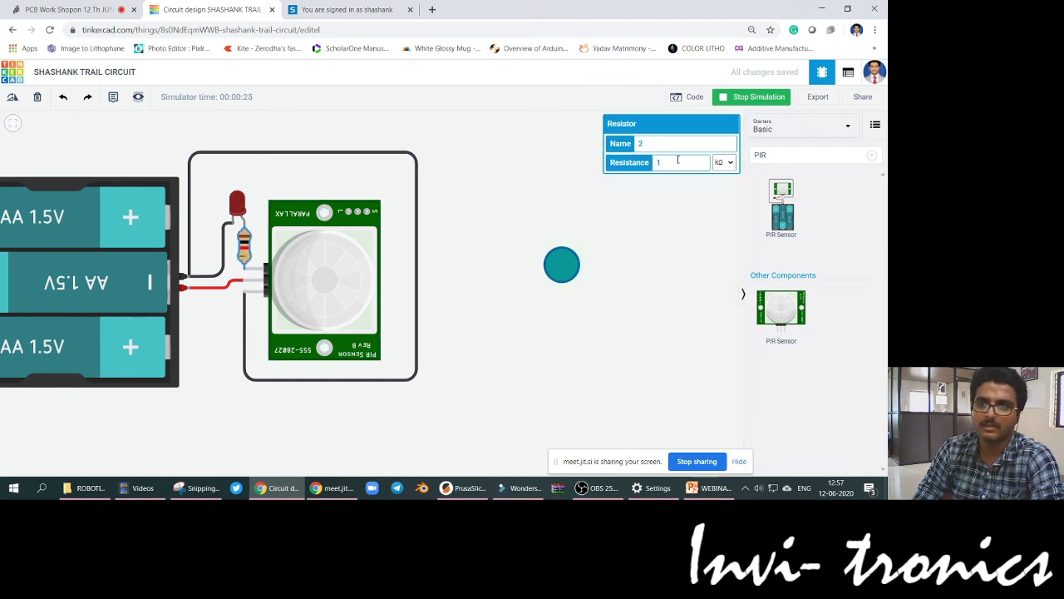
left_click(721, 164)
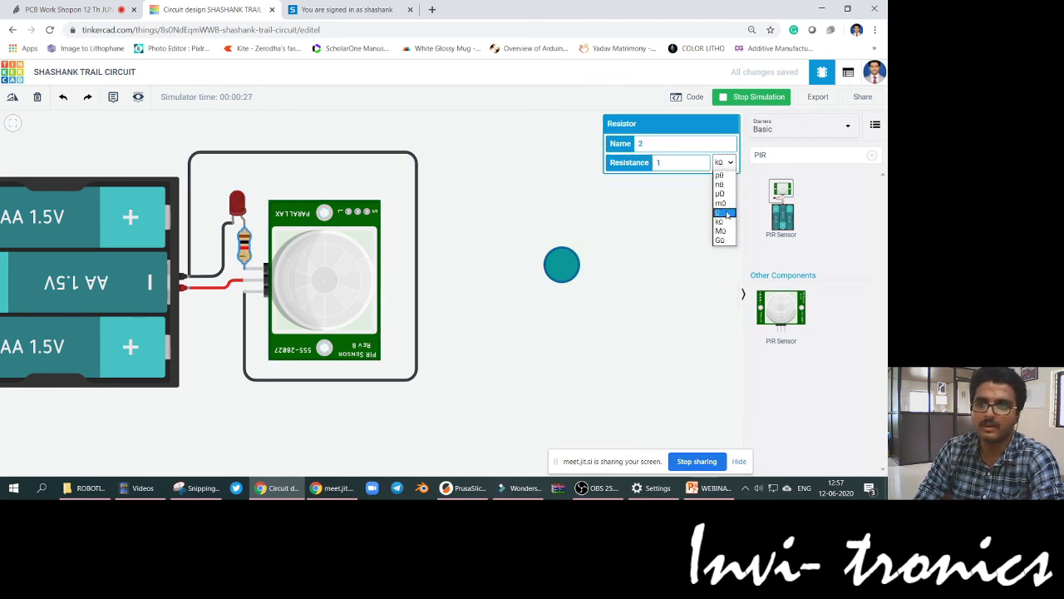
left_click(721, 171)
type("350")
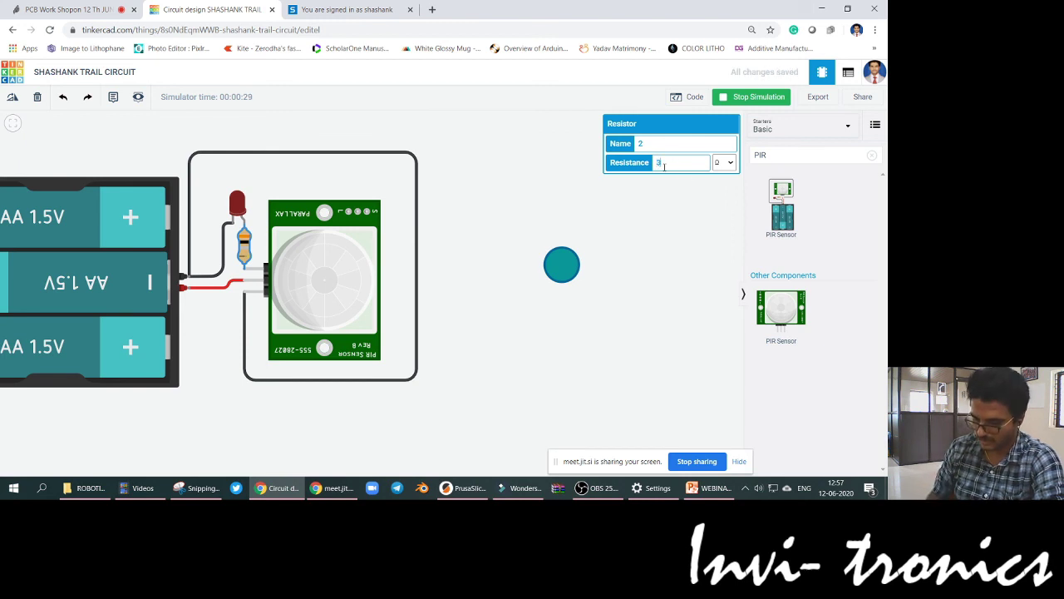
left_click(545, 153)
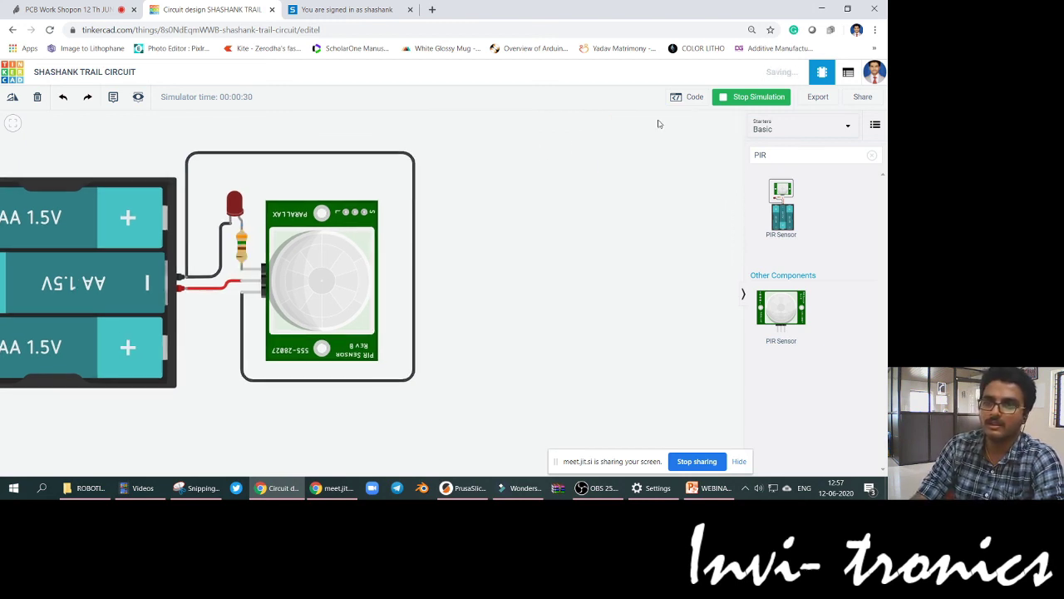
left_click(752, 96)
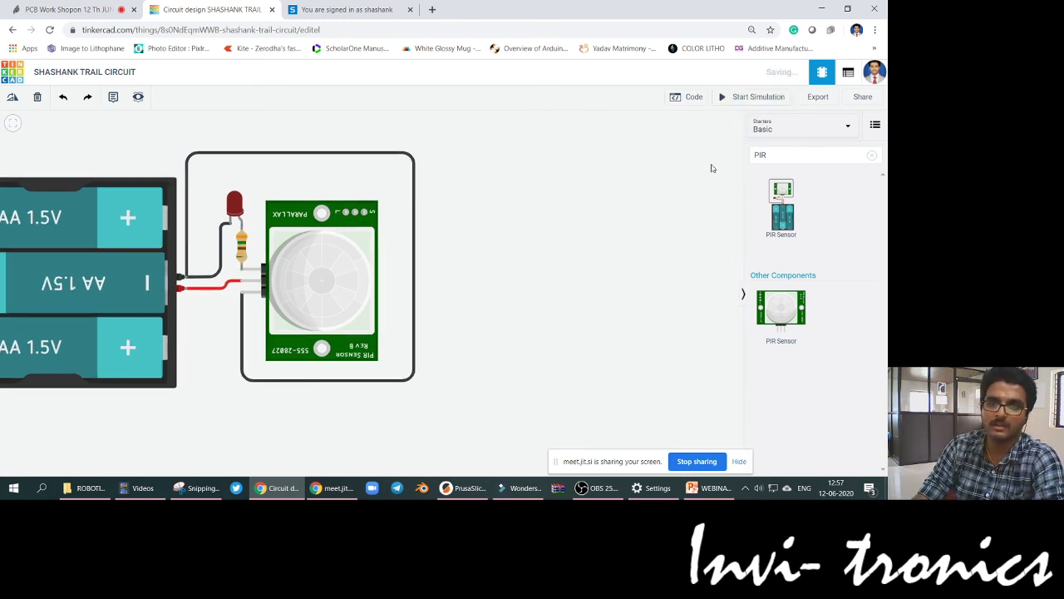
left_click(334, 260)
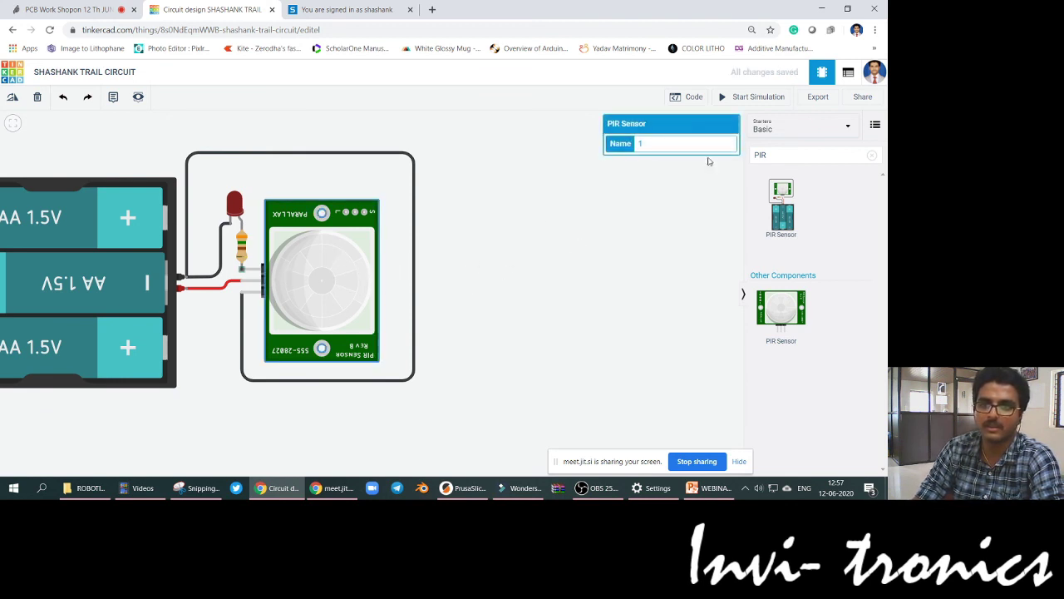
left_click_drag(341, 274, 411, 253)
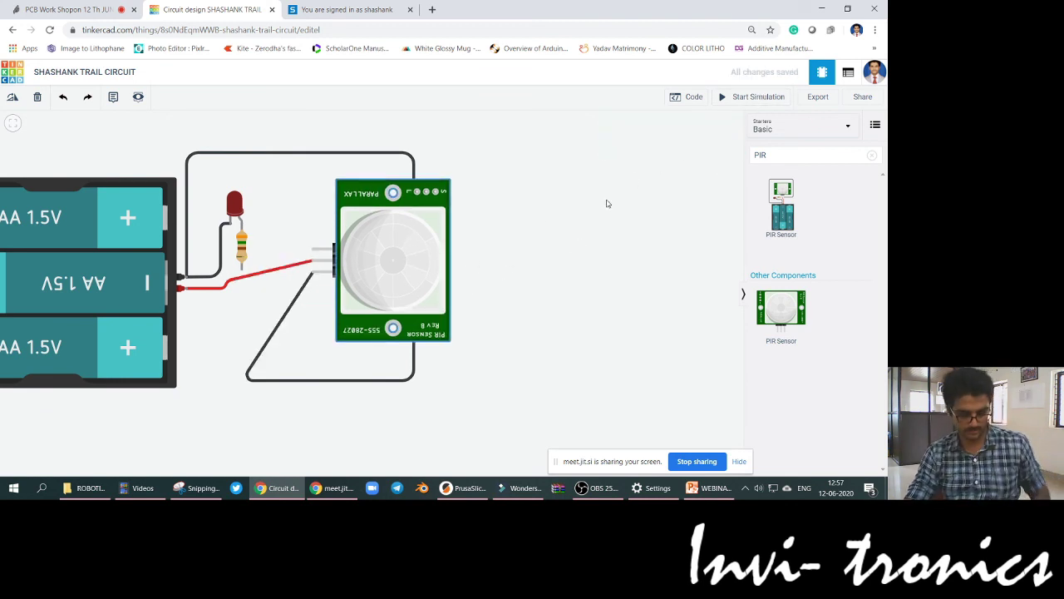
key("ctrl+z")
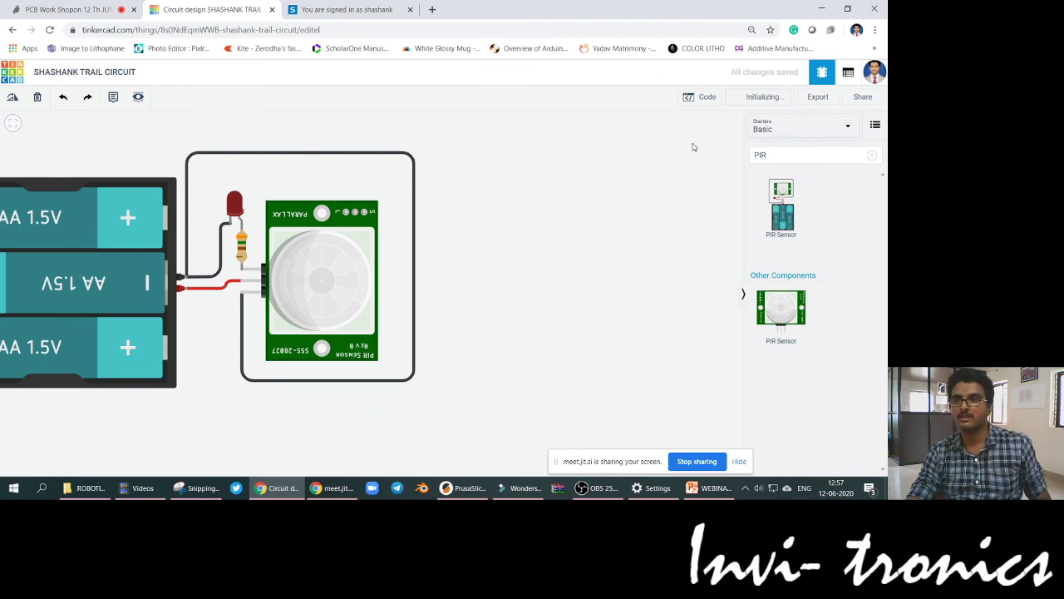
Step: Rerun the simulation with the 350 Ω resistor and move the target around the PIR sensor's detection zone
left_click(757, 97)
left_click_drag(571, 276, 543, 354)
left_click_drag(618, 354, 570, 249)
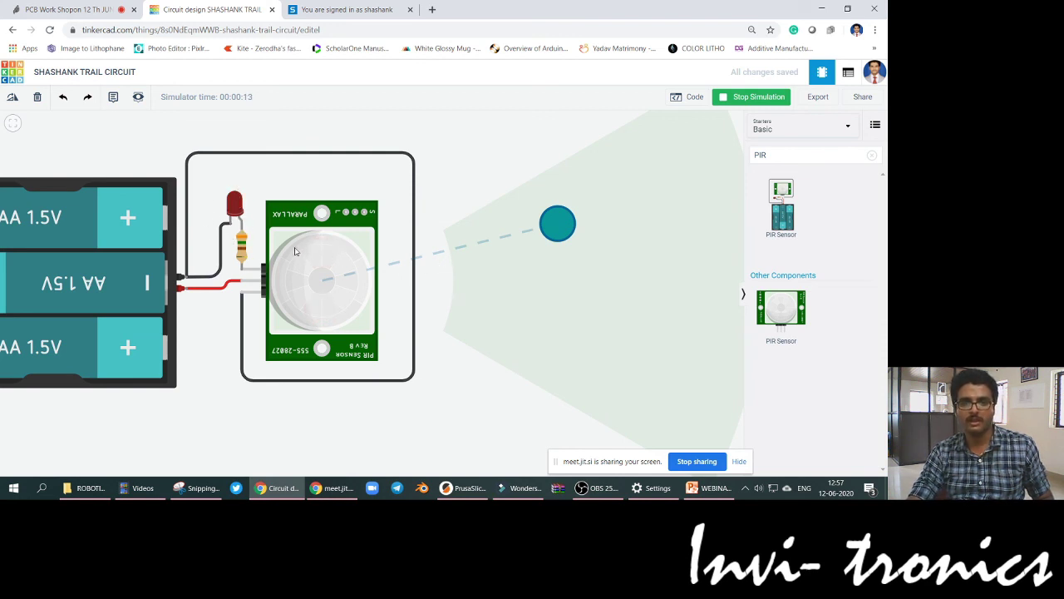
left_click(274, 299)
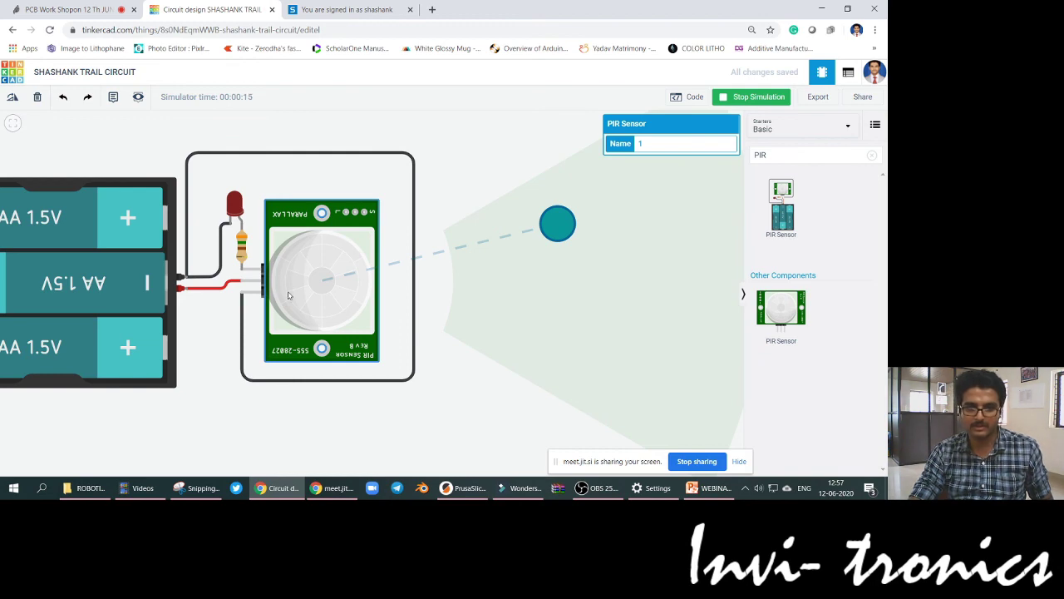
Step: Switch to PowerPoint and show the PIR SENSOR slide with the sensor's definition and pin diagram
left_click(711, 488)
scroll(575, 324, "up", 1)
scroll(580, 315, "up", 1)
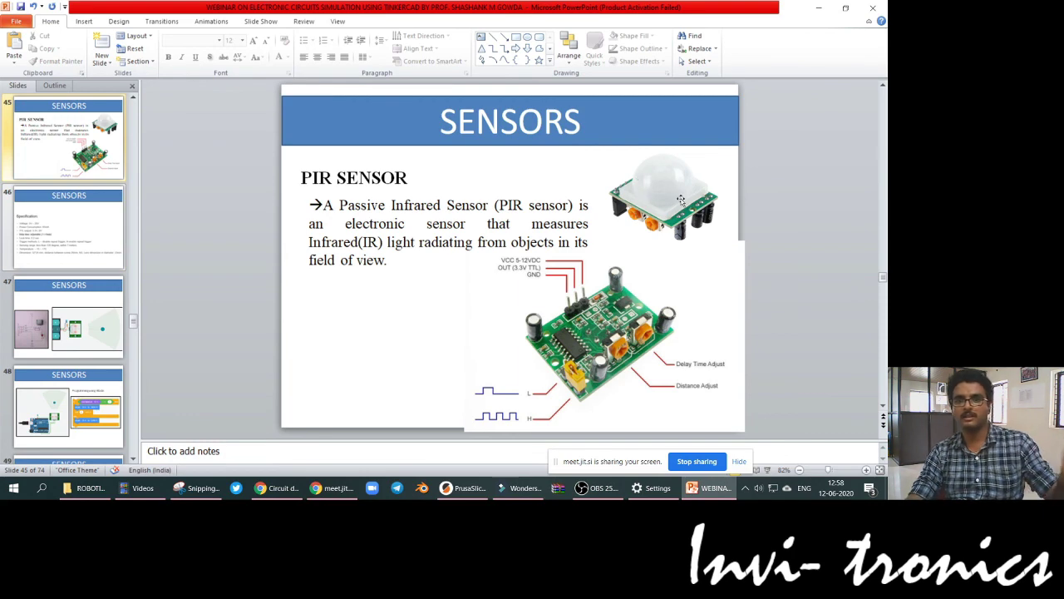
Step: Return to the running Tinkercad simulation, move the target to trigger the PIR sensor, and select the LED
left_click(711, 488)
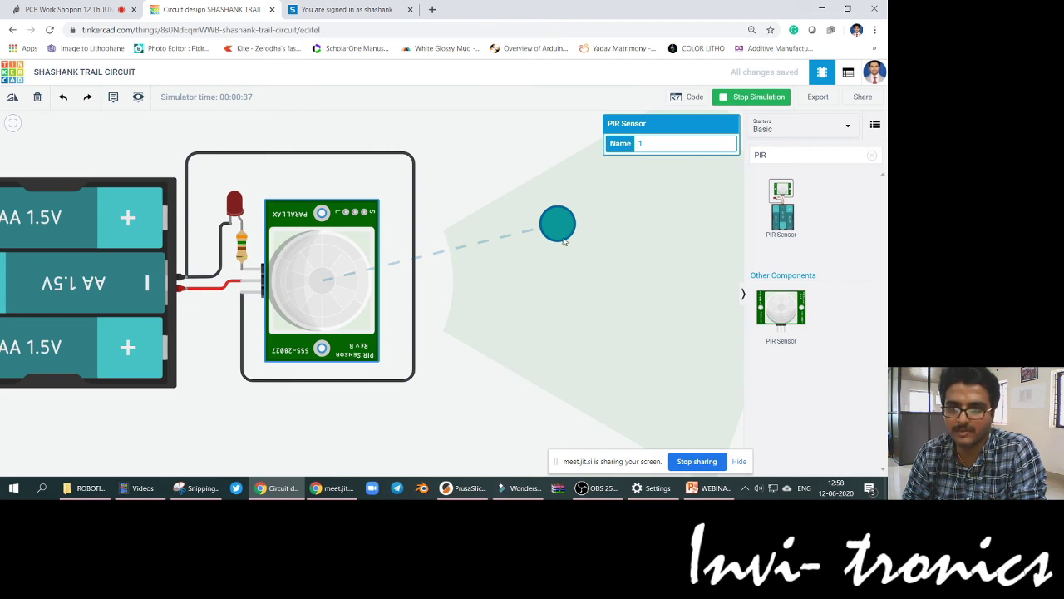
left_click_drag(565, 242, 596, 267)
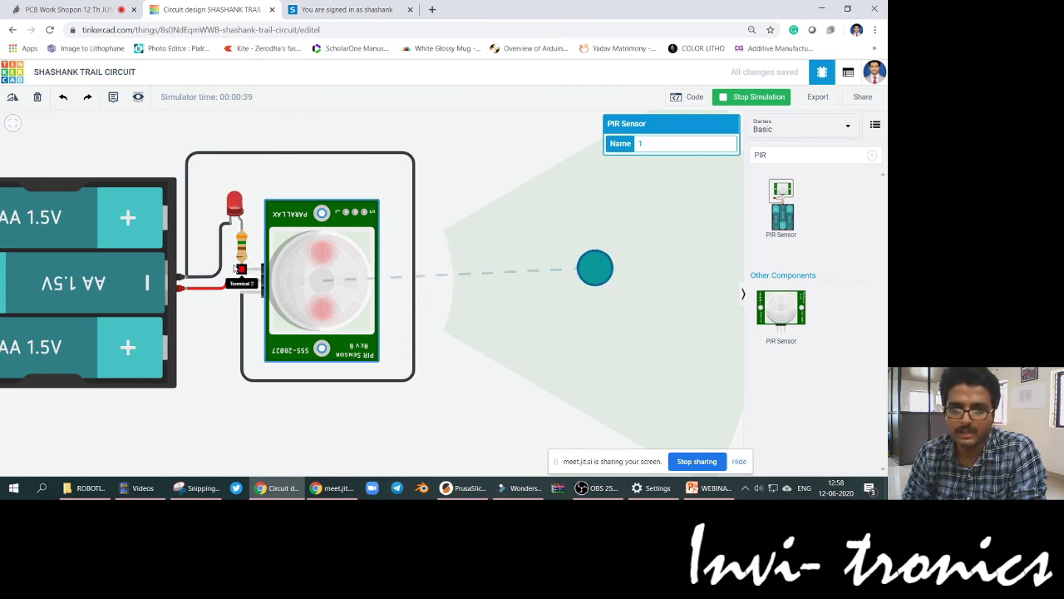
left_click(238, 207)
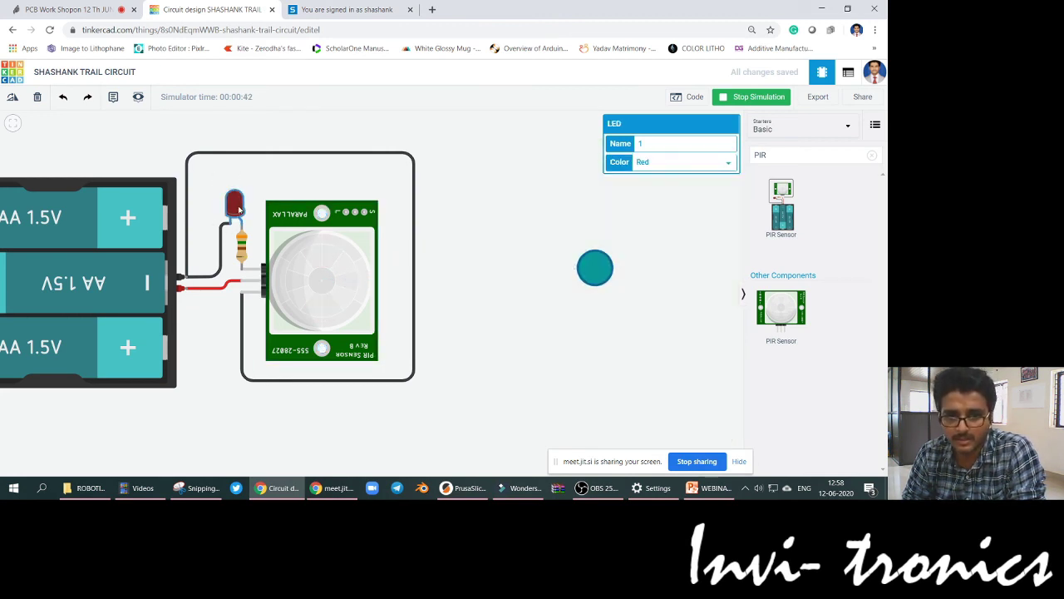
Step: Clear the PIR component search to browse the Basic starters, and stop the simulation
left_click(871, 155)
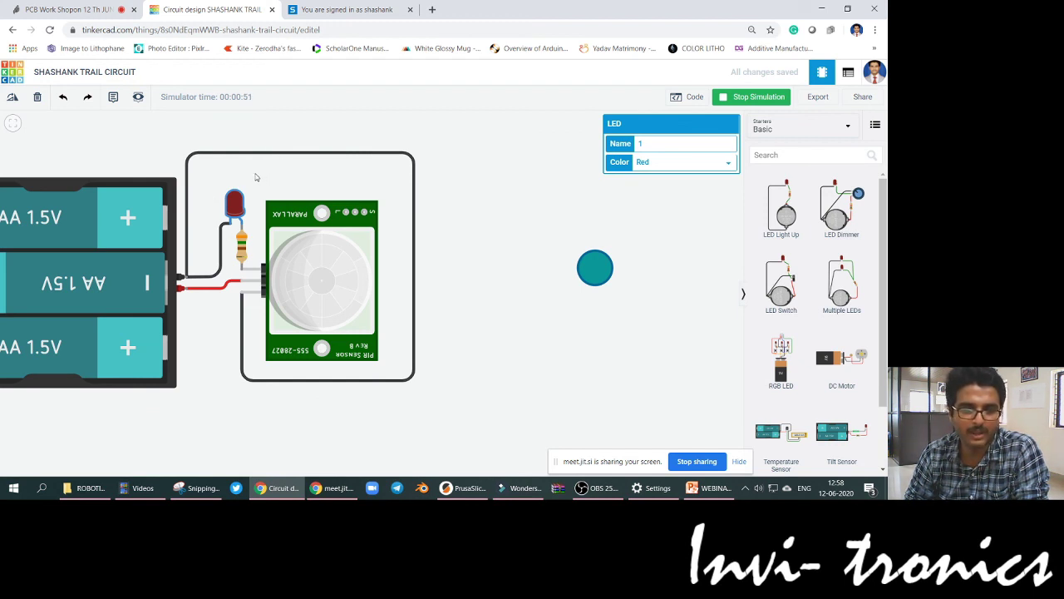
scroll(848, 301, "down", 2)
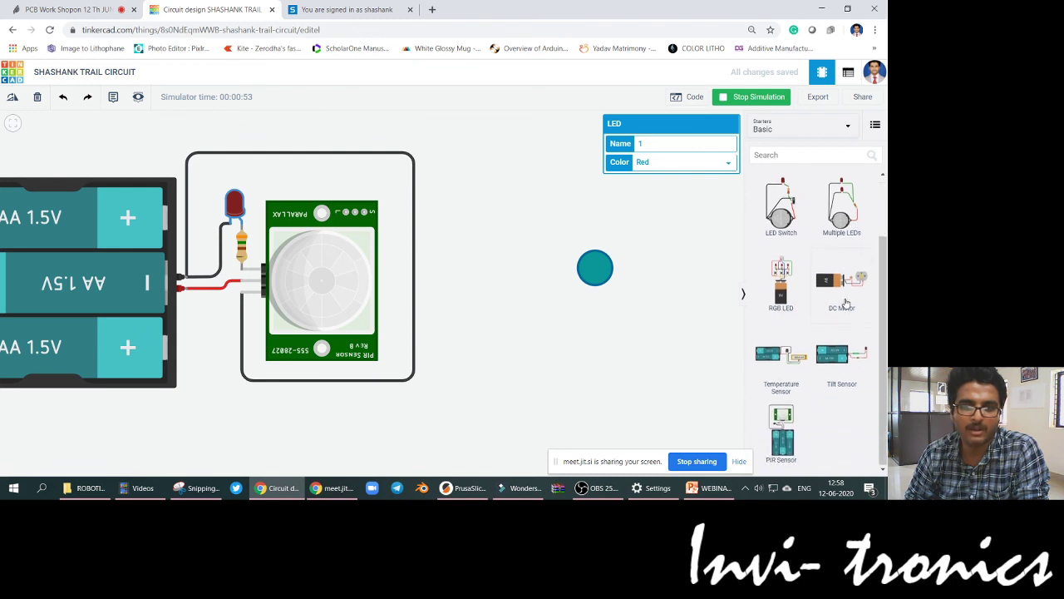
scroll(842, 293, "up", 2)
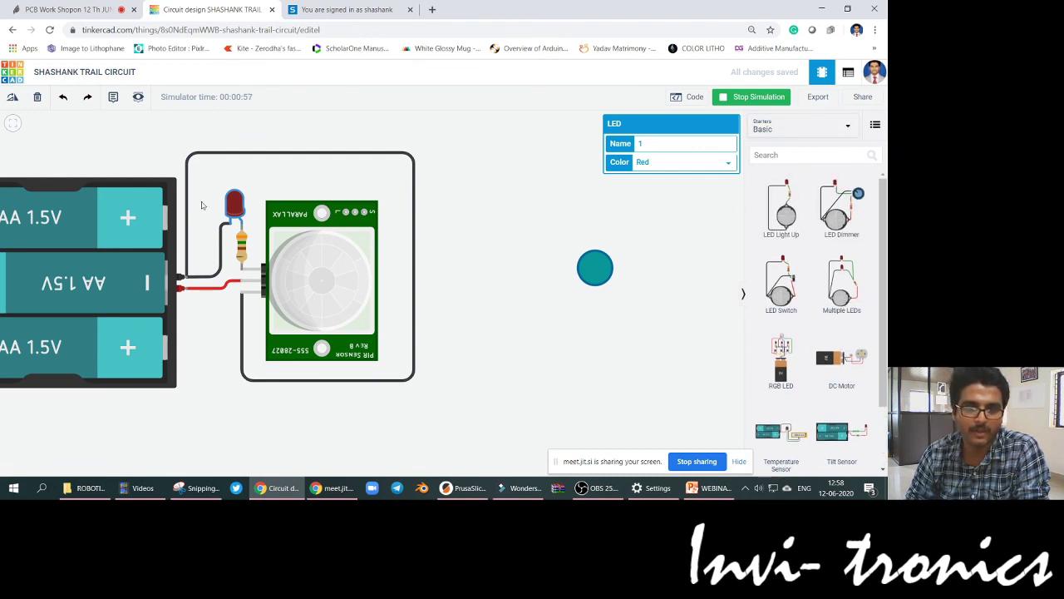
left_click(736, 98)
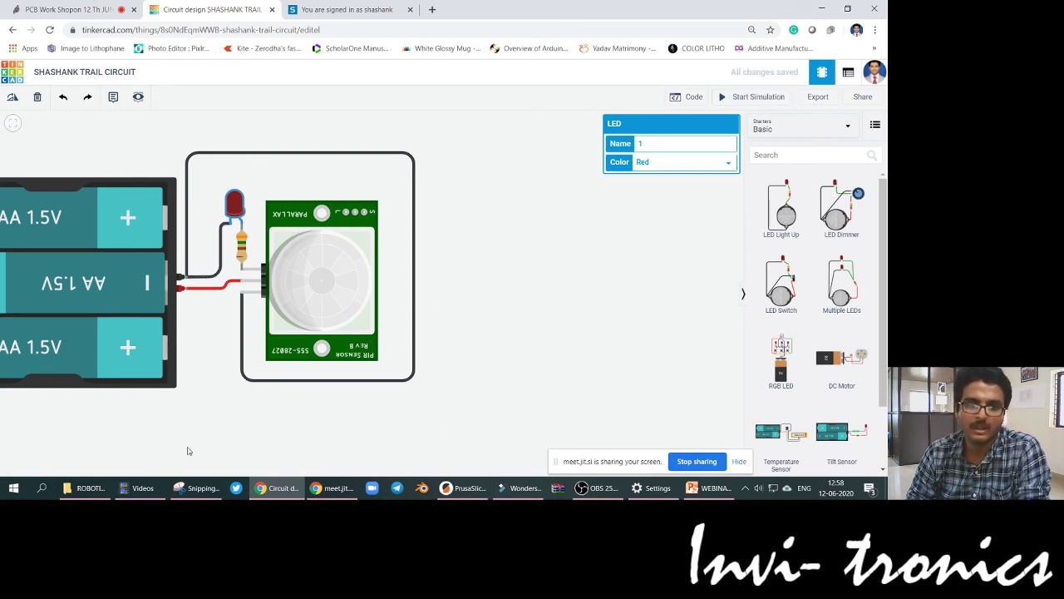
left_click_drag(188, 451, 383, 434)
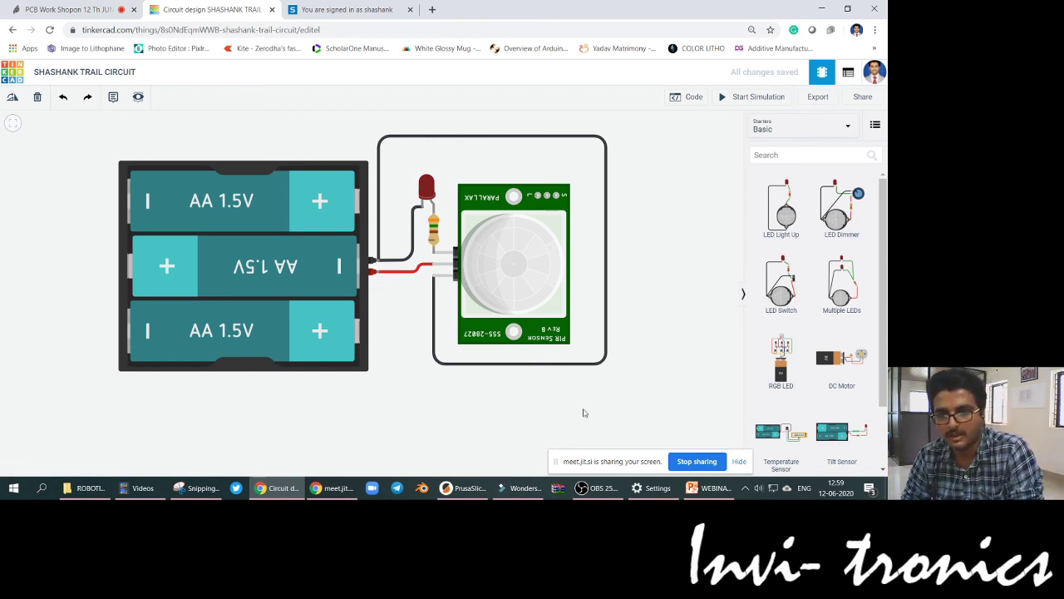
scroll(591, 290, "down", 3)
scroll(677, 274, "up", 2)
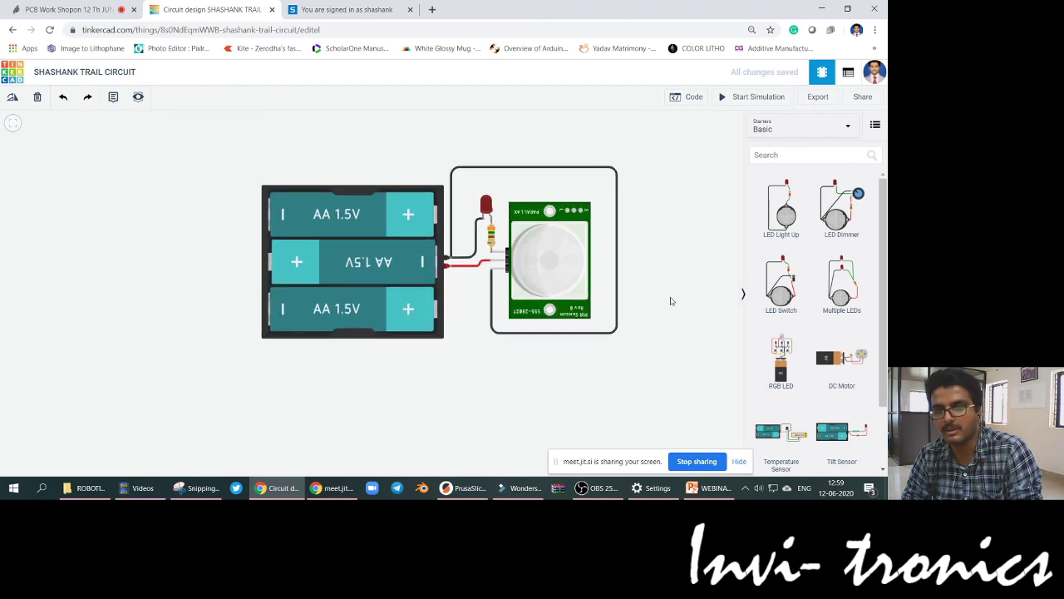
scroll(671, 301, "up", 3)
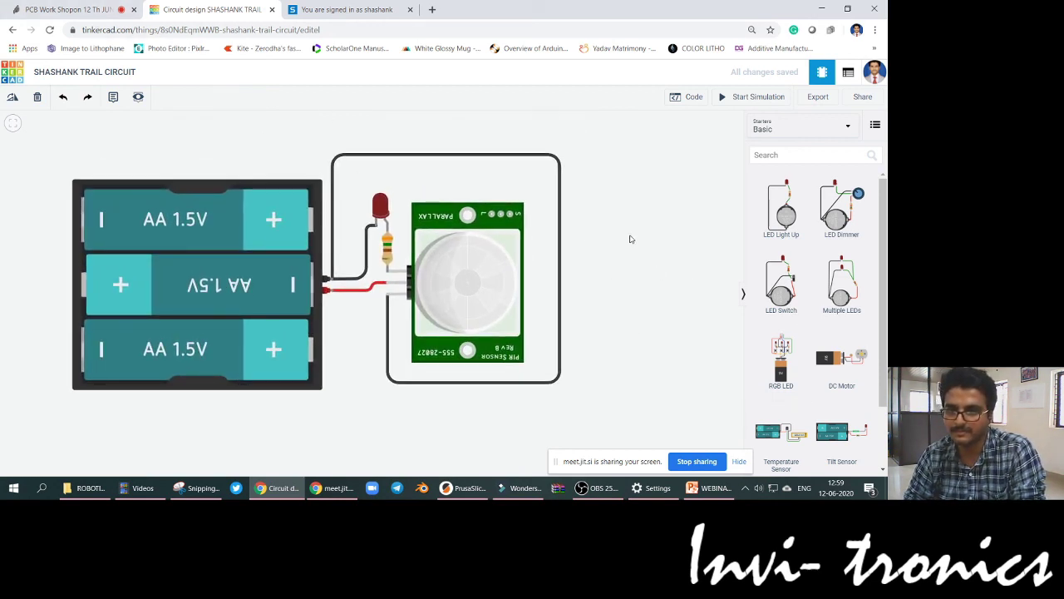
scroll(630, 238, "down", 2)
scroll(636, 240, "up", 4)
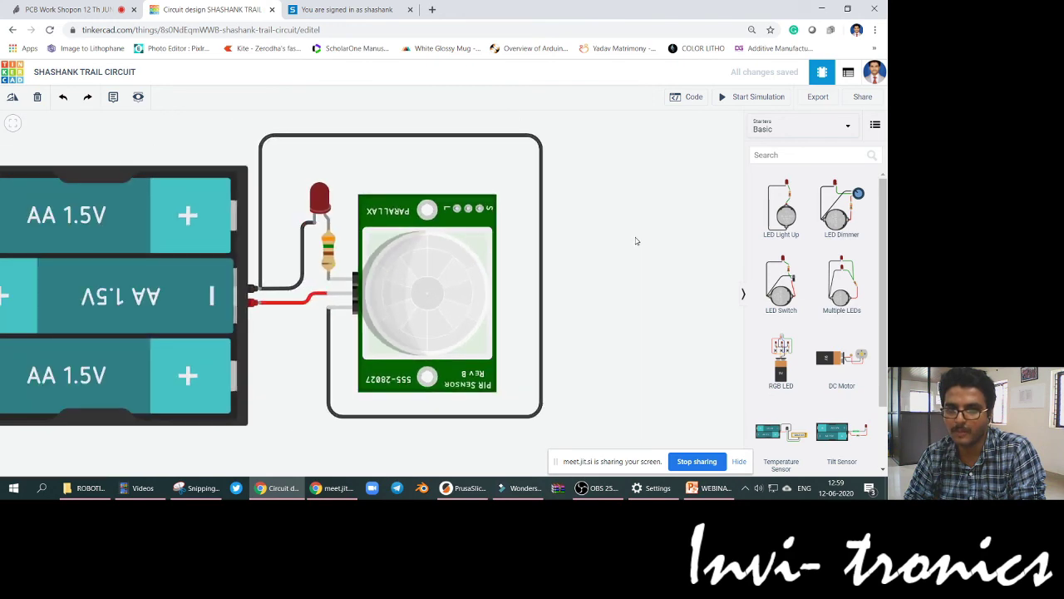
scroll(635, 241, "down", 1)
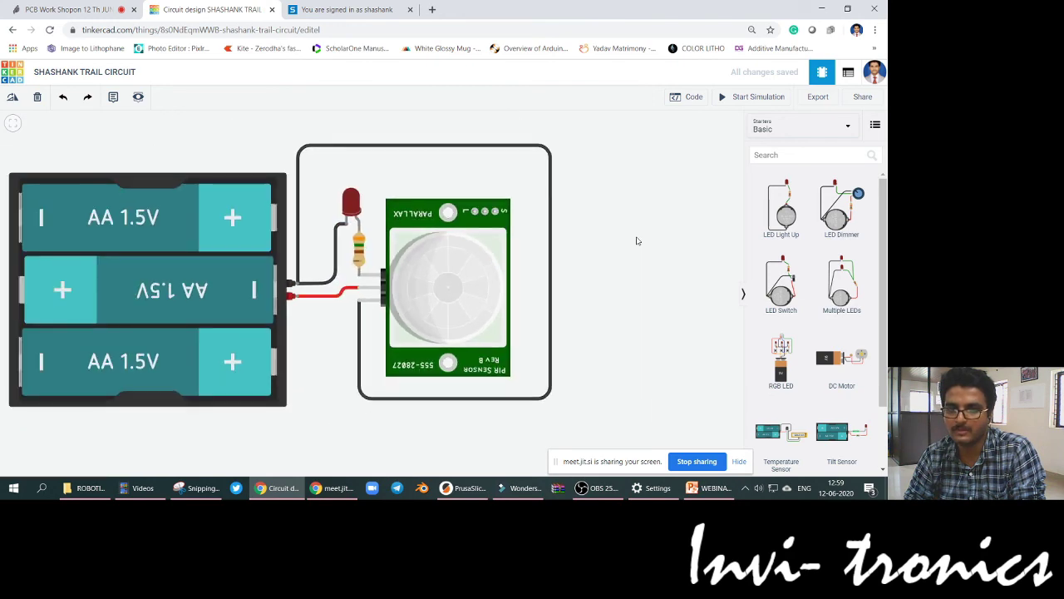
Step: Switch to PowerPoint and advance from the PIR SENSOR slide to the SENSORS slide showing the Arduino PIR circuit and block programming
left_click(708, 489)
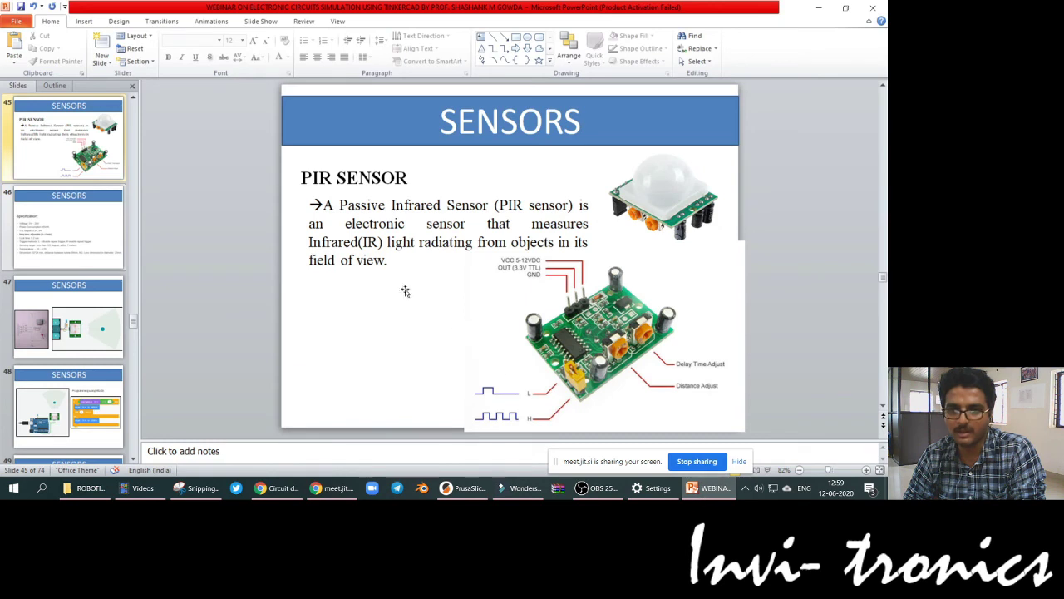
scroll(405, 291, "down", 3)
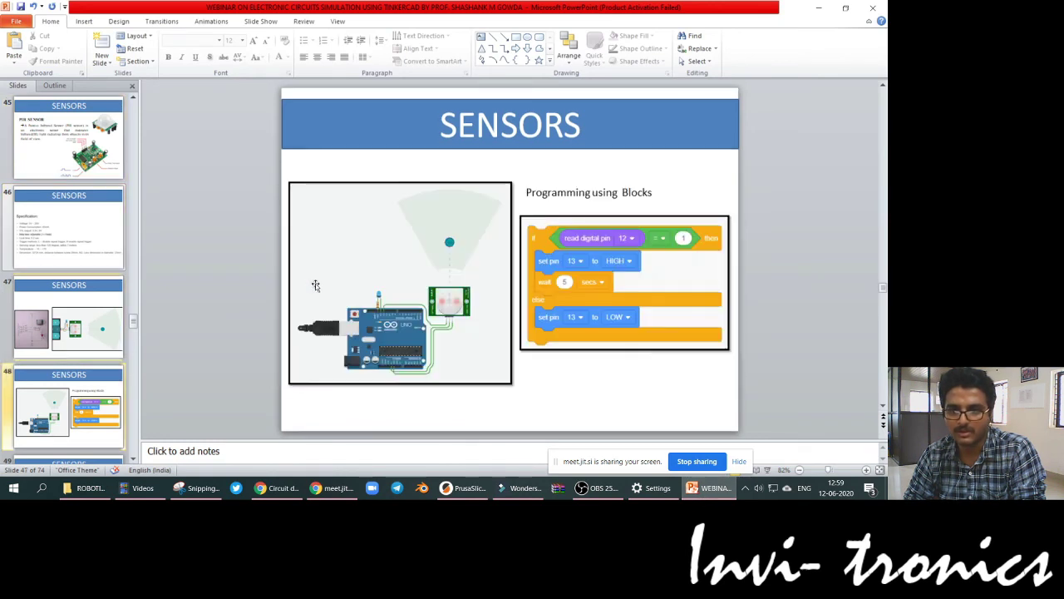